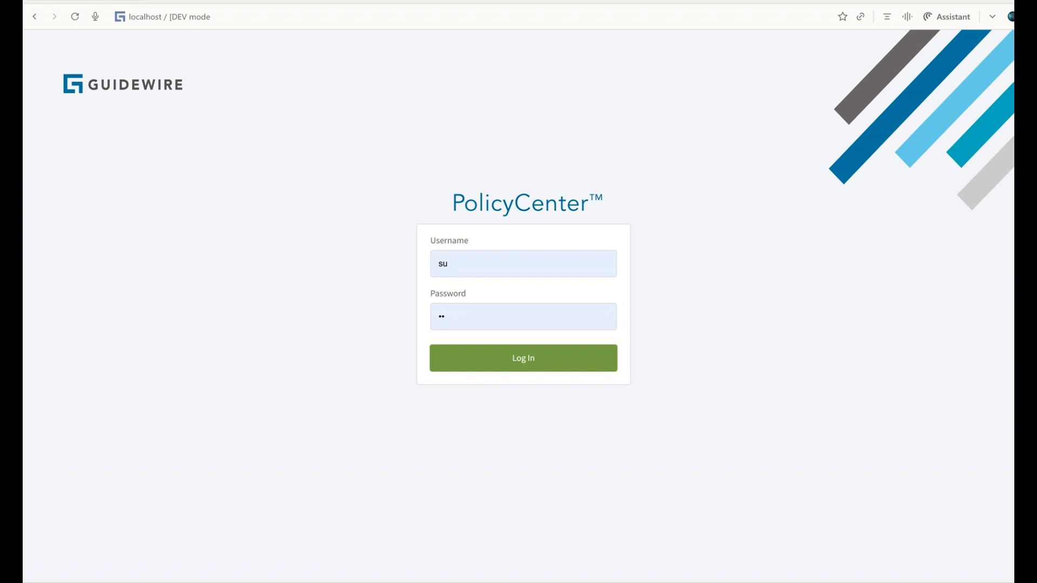
Log in with the prefilled credentials and open the Underwriting Rules list in the Business Rules administration.
left_click(521, 360)
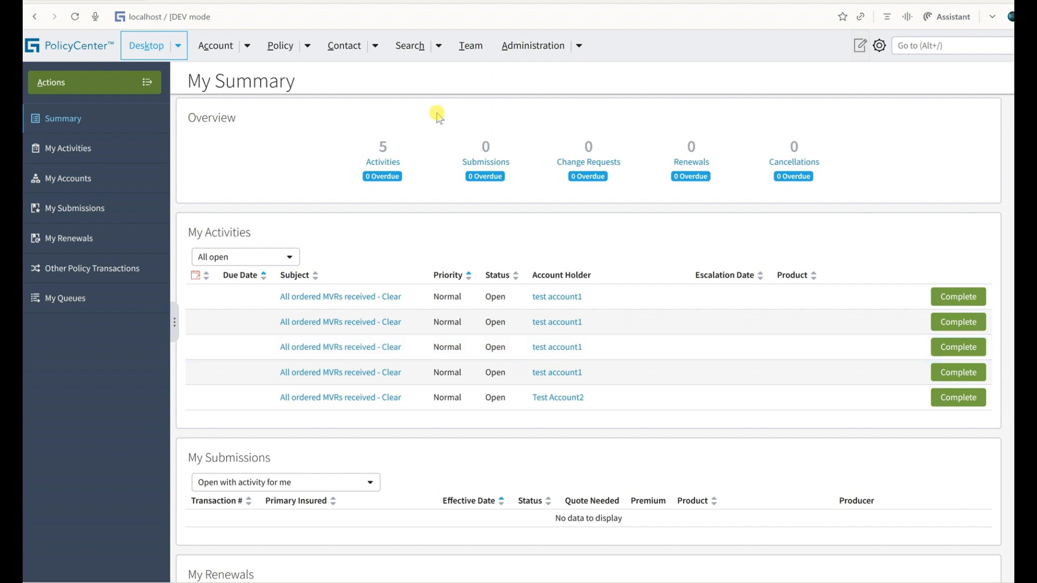
left_click(576, 47)
mouse_move(582, 94)
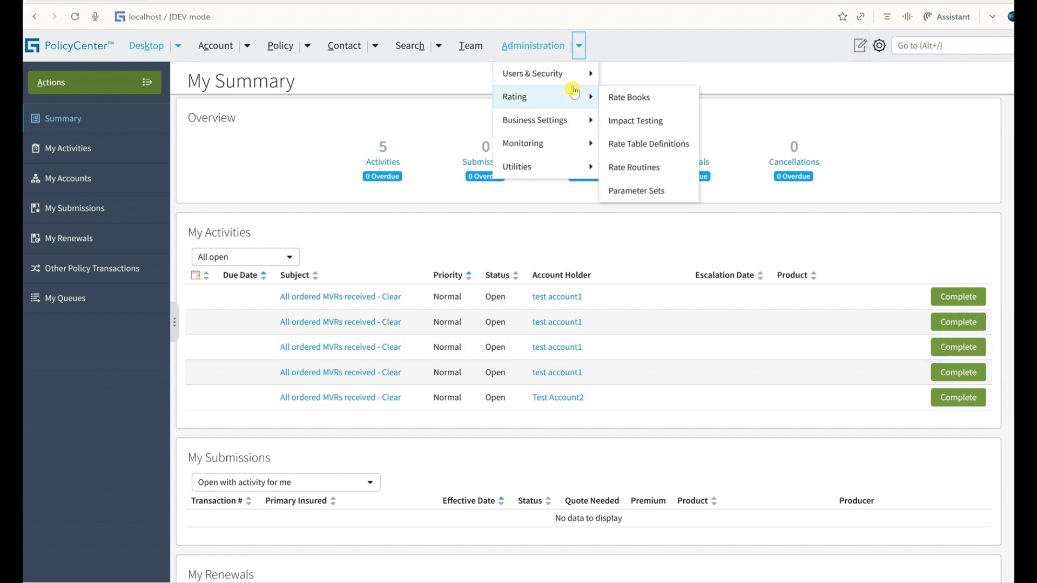
mouse_move(573, 120)
mouse_move(632, 167)
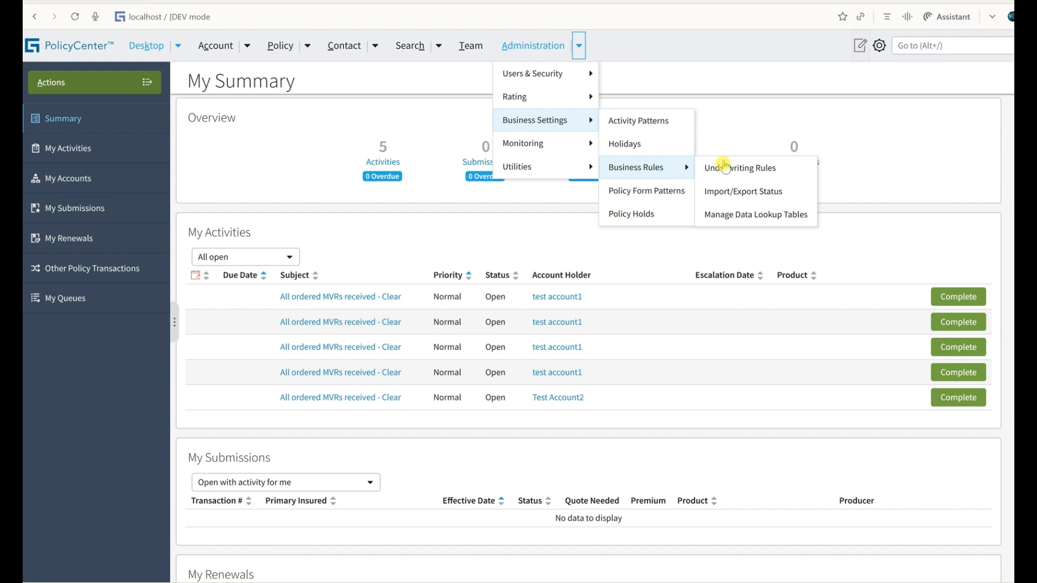
left_click(722, 165)
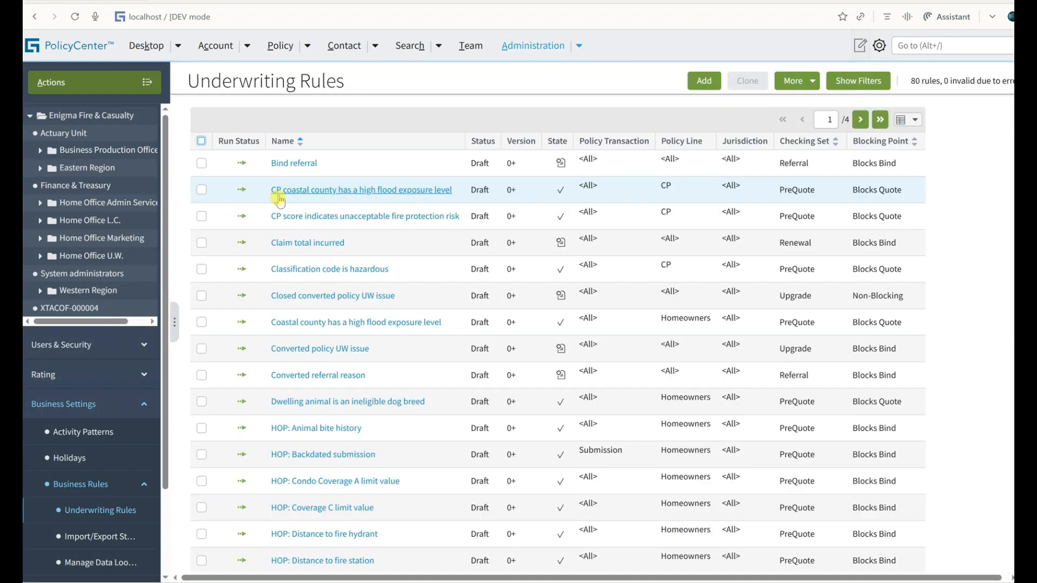
Filter the underwriting rules by the name "test" and open the advanced settings of Test UW Rule.
left_click(858, 80)
left_click(346, 118)
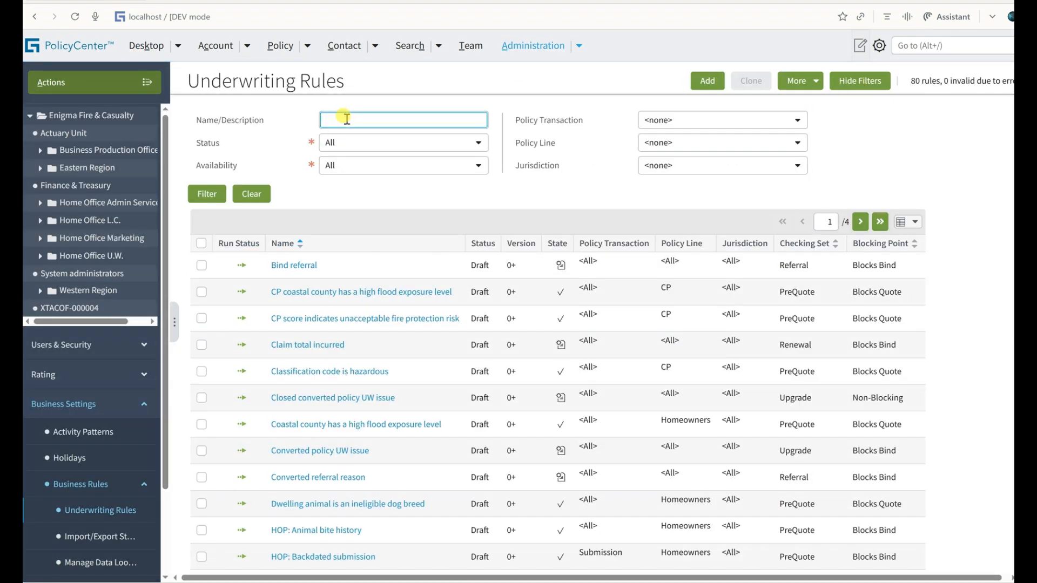
type("test")
left_click(207, 194)
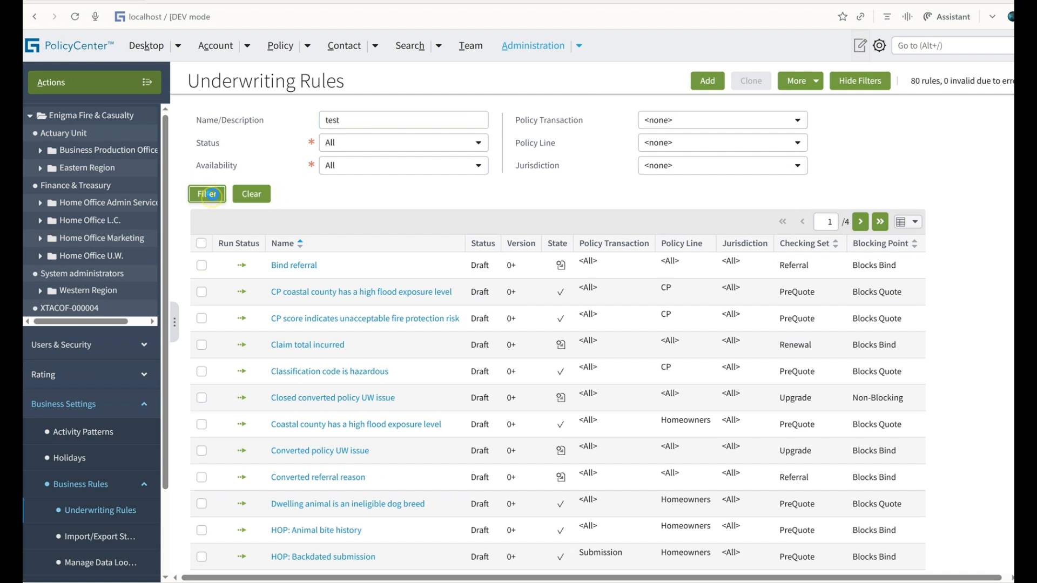
left_click(295, 240)
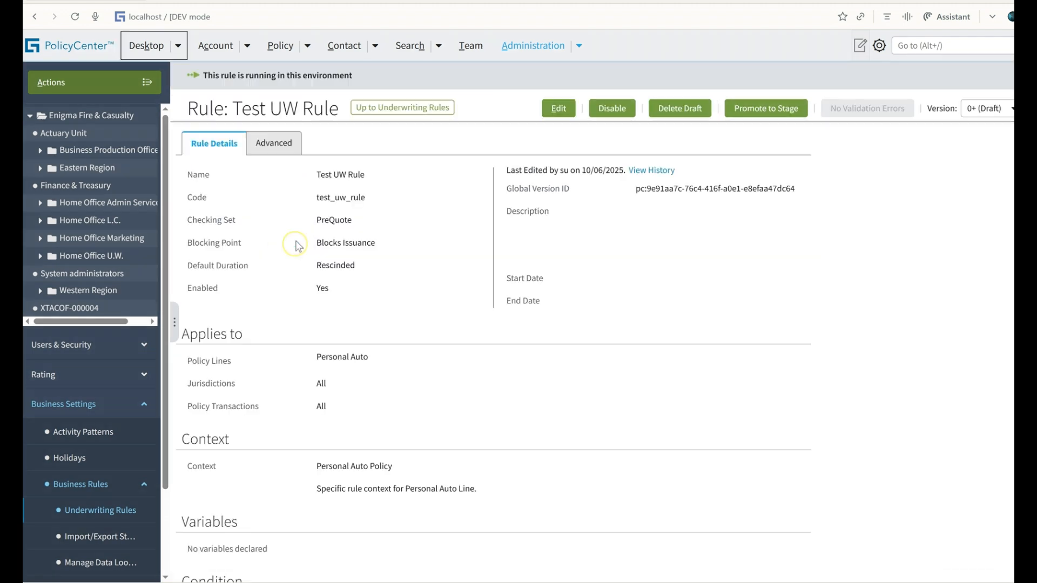
left_click(276, 147)
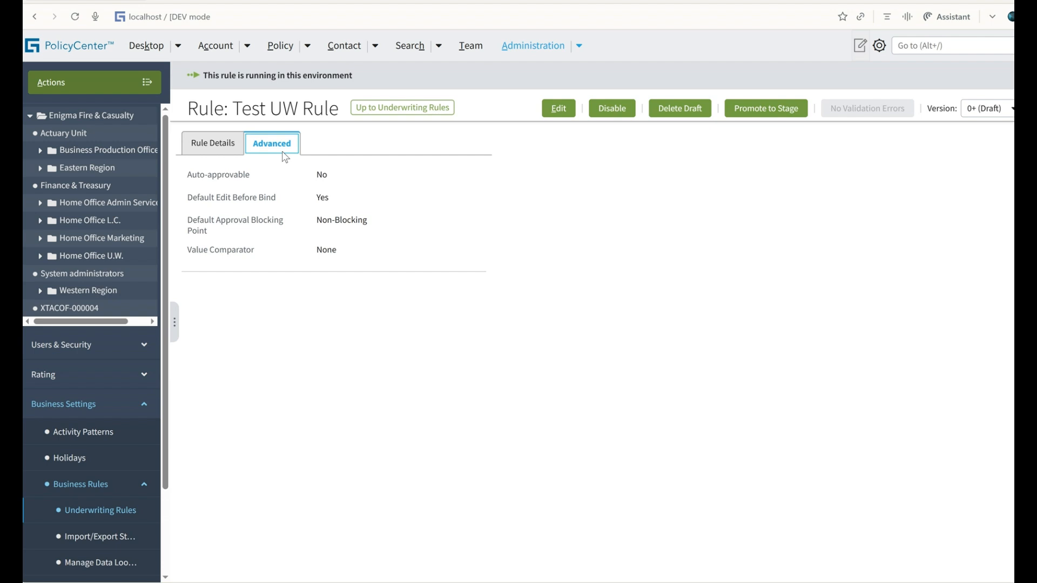
Open the policy submission's Risk Analysis and examine the approval options for the Test UW Rule issue.
left_click(280, 45)
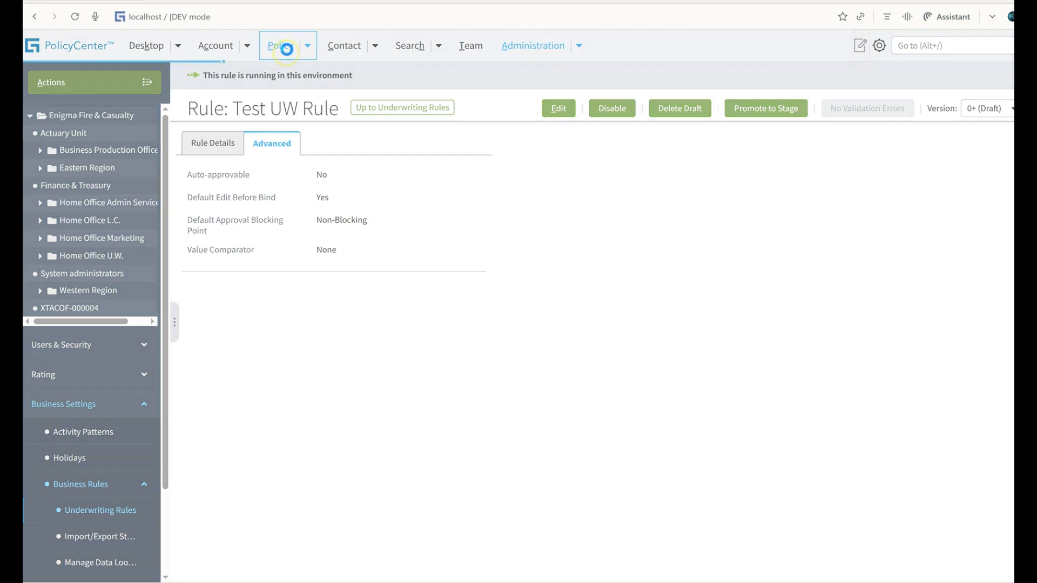
left_click(91, 357)
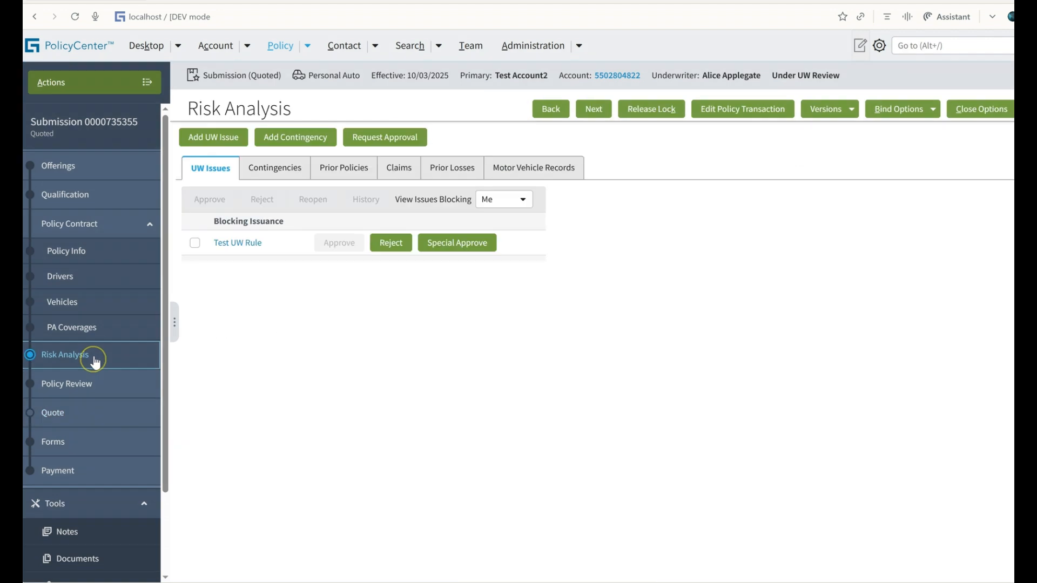
left_click_drag(210, 242, 328, 245)
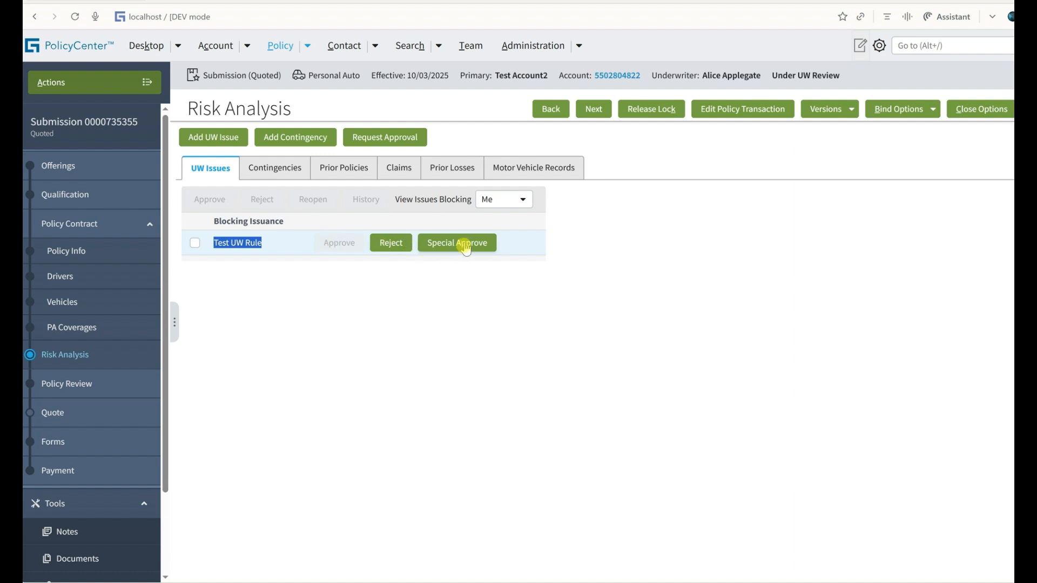
left_click(879, 46)
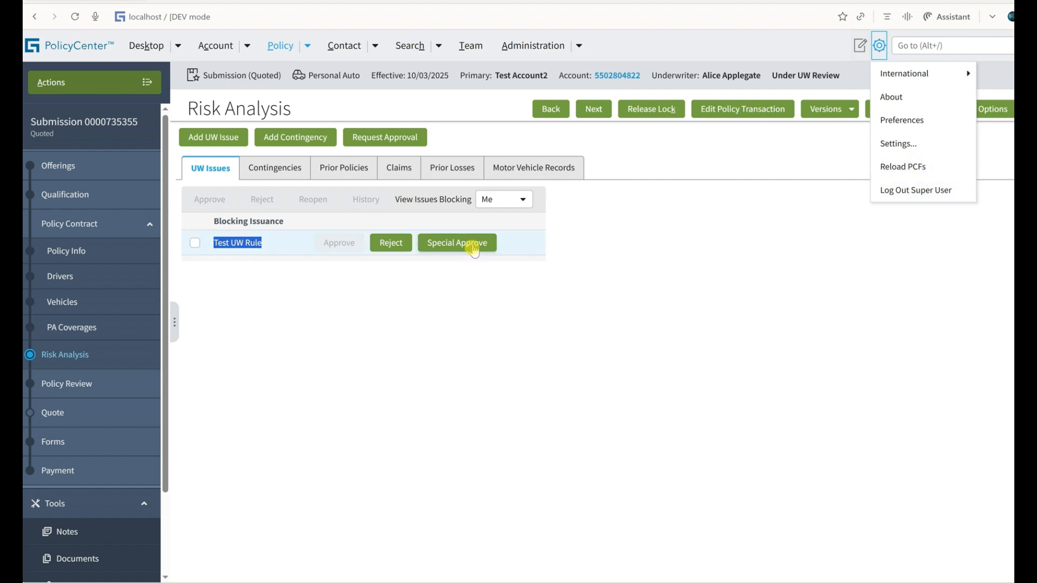
left_click(330, 244)
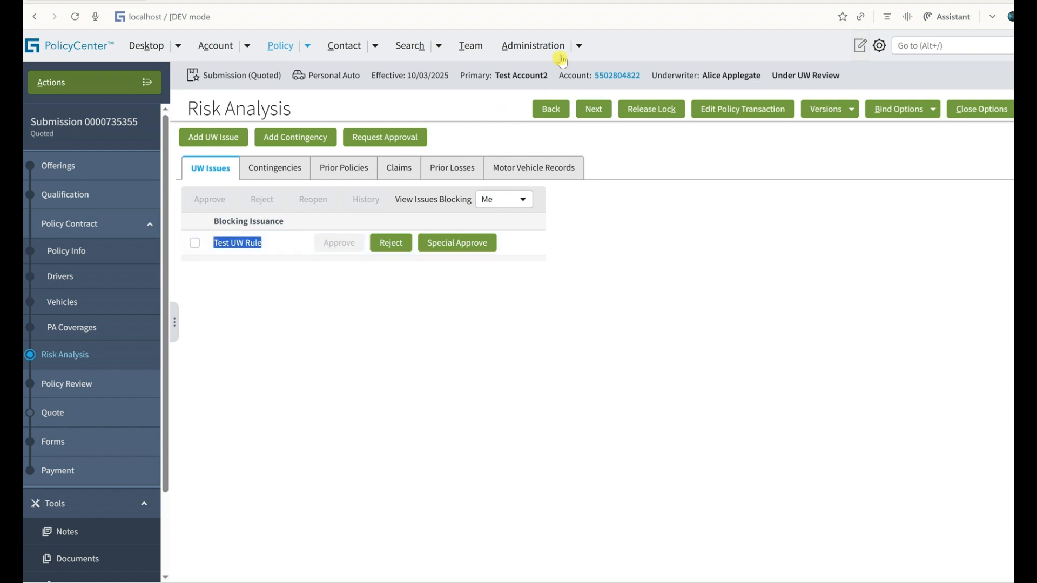
Return to the Underwriting Rules administration and reopen the details of Test UW Rule.
left_click(577, 51)
mouse_move(573, 117)
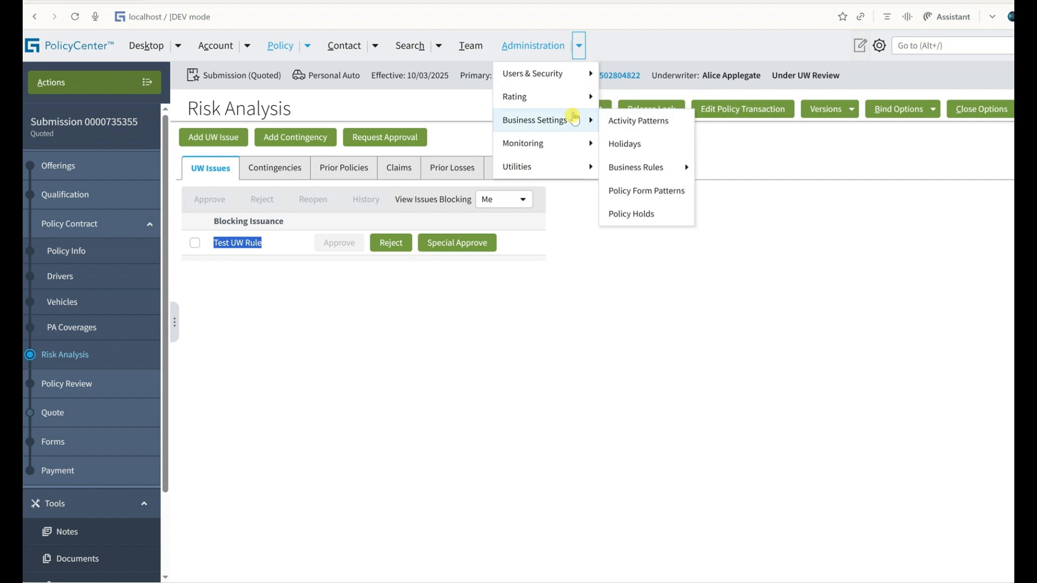
mouse_move(573, 80)
mouse_move(536, 121)
mouse_move(671, 165)
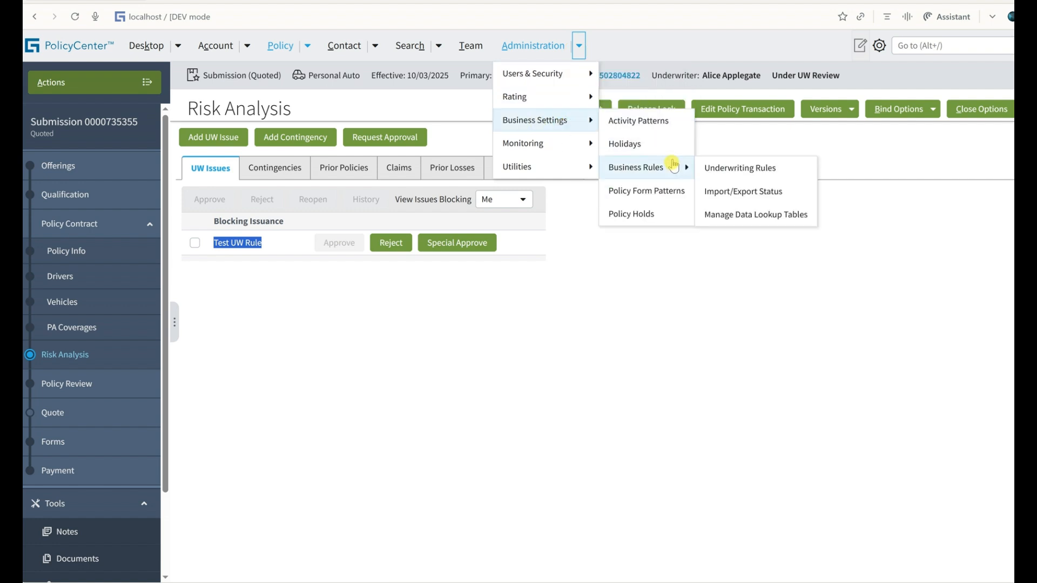
left_click(711, 165)
left_click(303, 138)
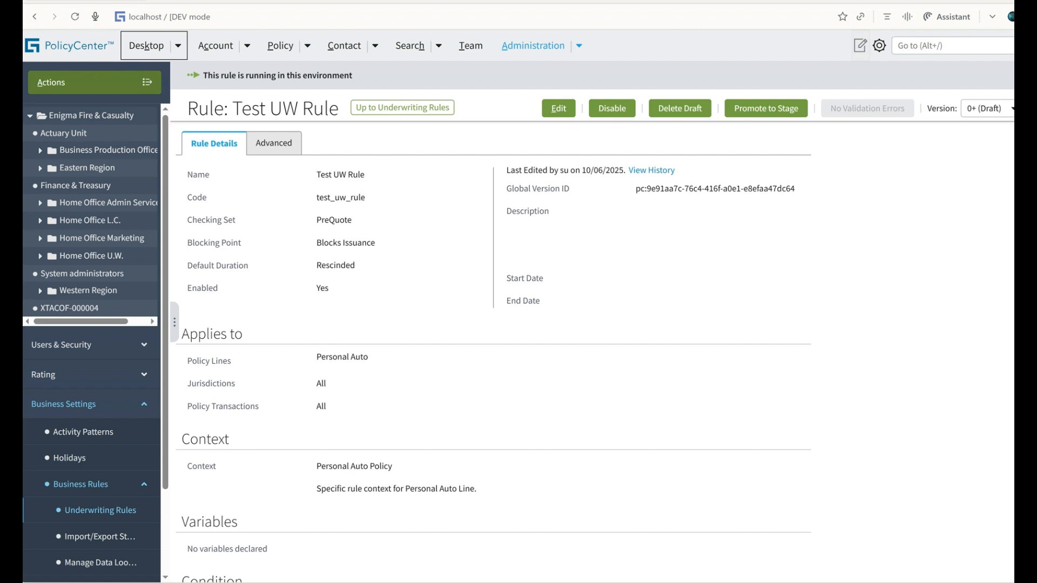
left_click(261, 18)
key("ctrl+c")
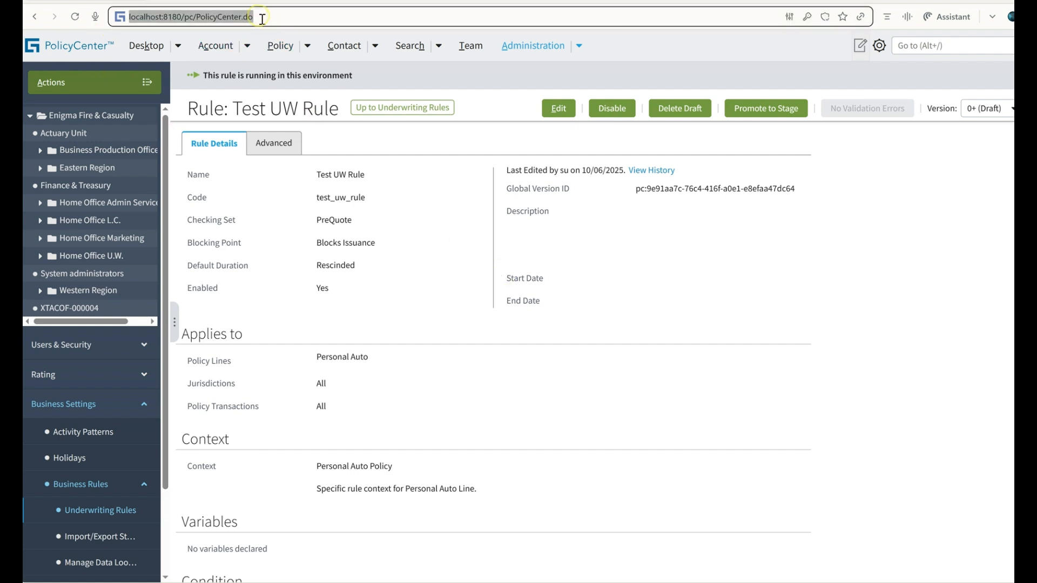
left_click(458, 240)
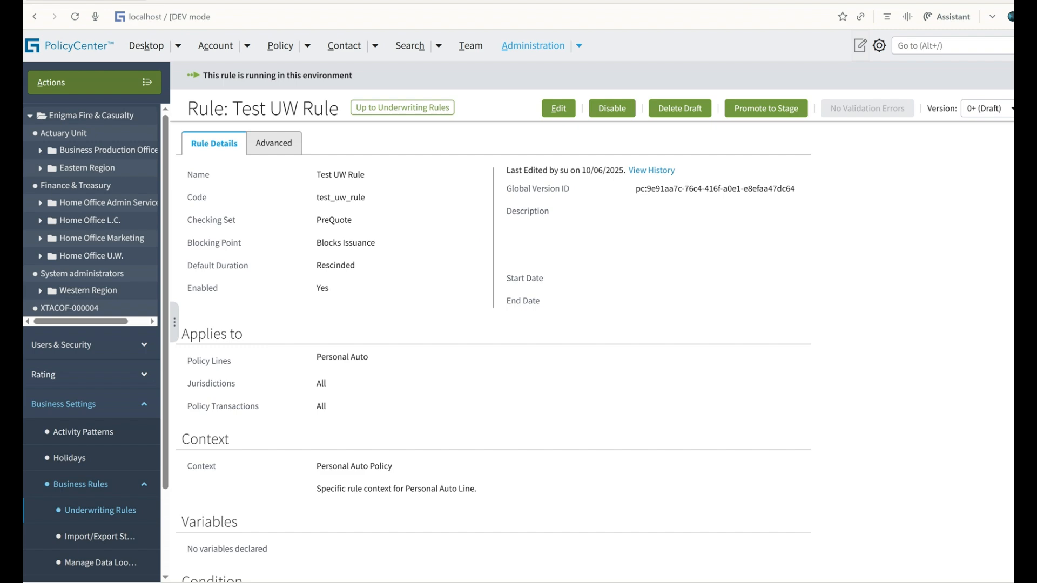
left_click(991, 17)
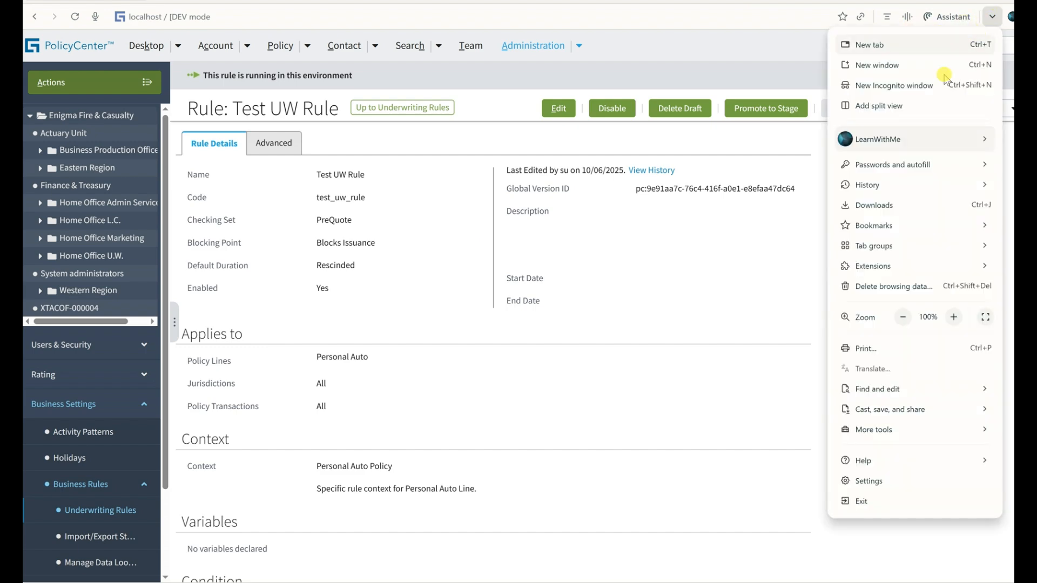
left_click(934, 81)
key("ctrl+v")
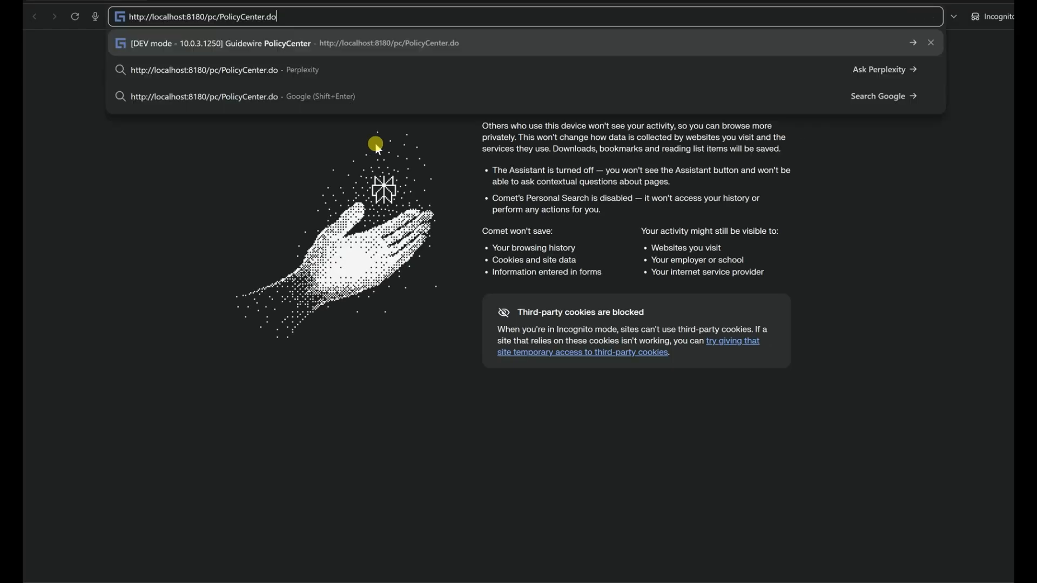
key("Return")
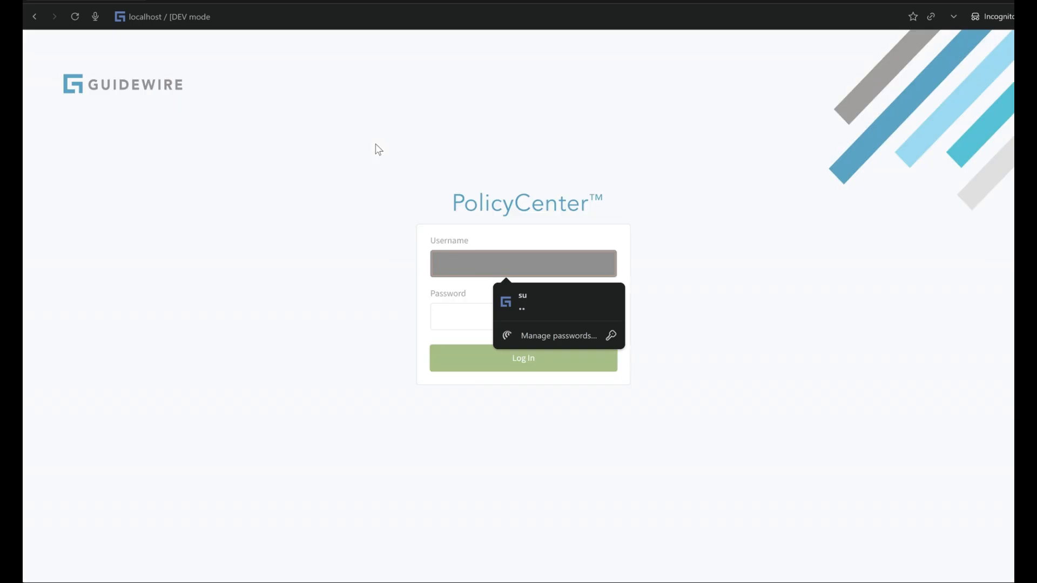
left_click(567, 300)
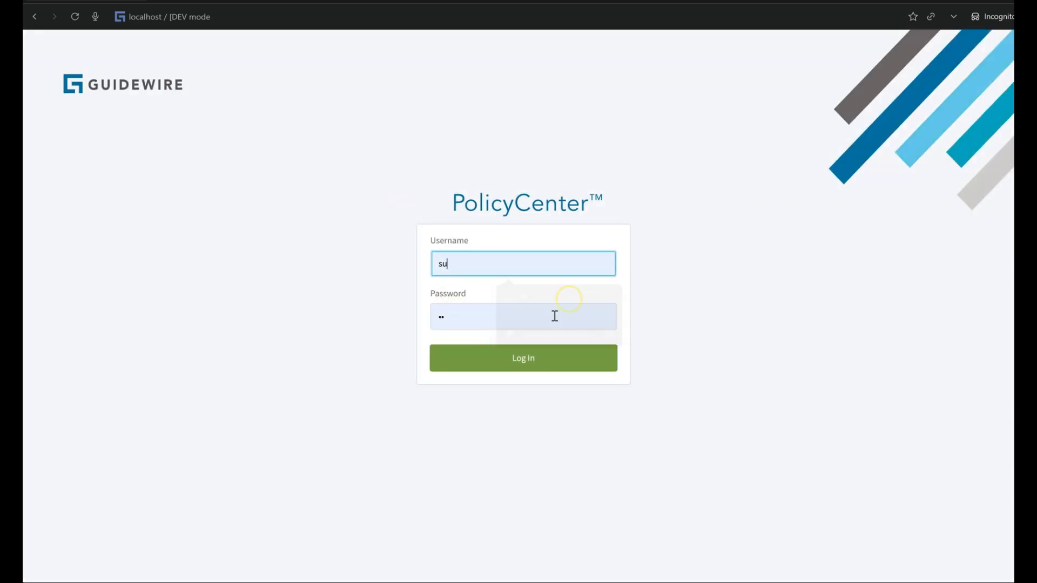
left_click(528, 346)
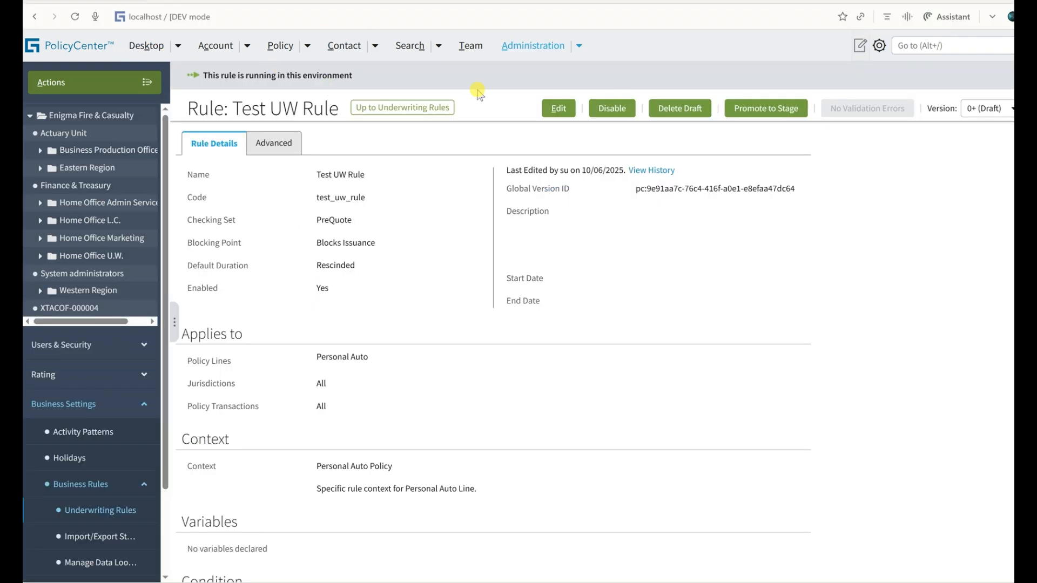
In the regular browser window, search the users for username su and open the Super User record.
left_click(70, 345)
type("su")
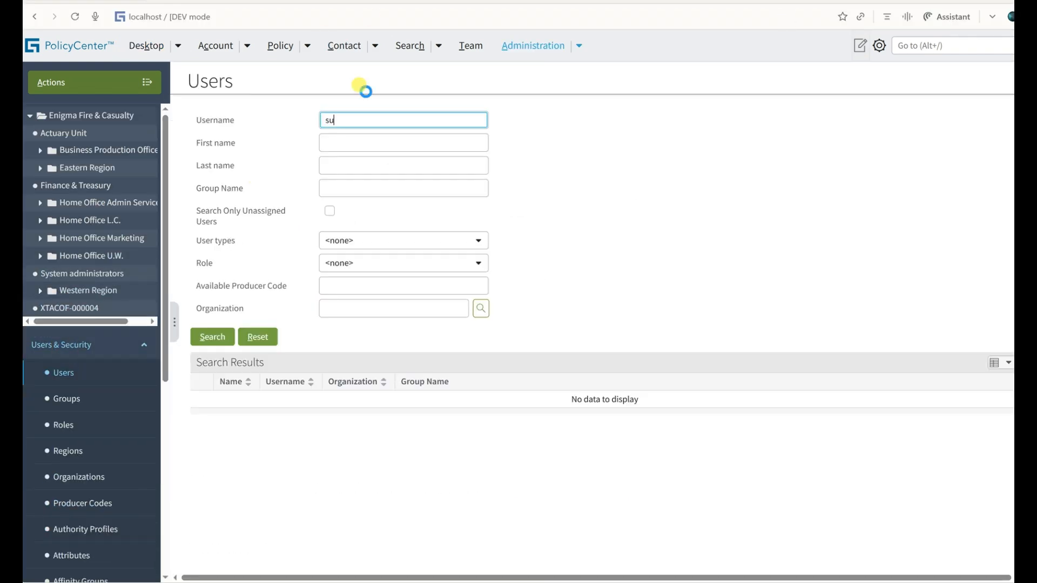
key("Return")
left_click(238, 399)
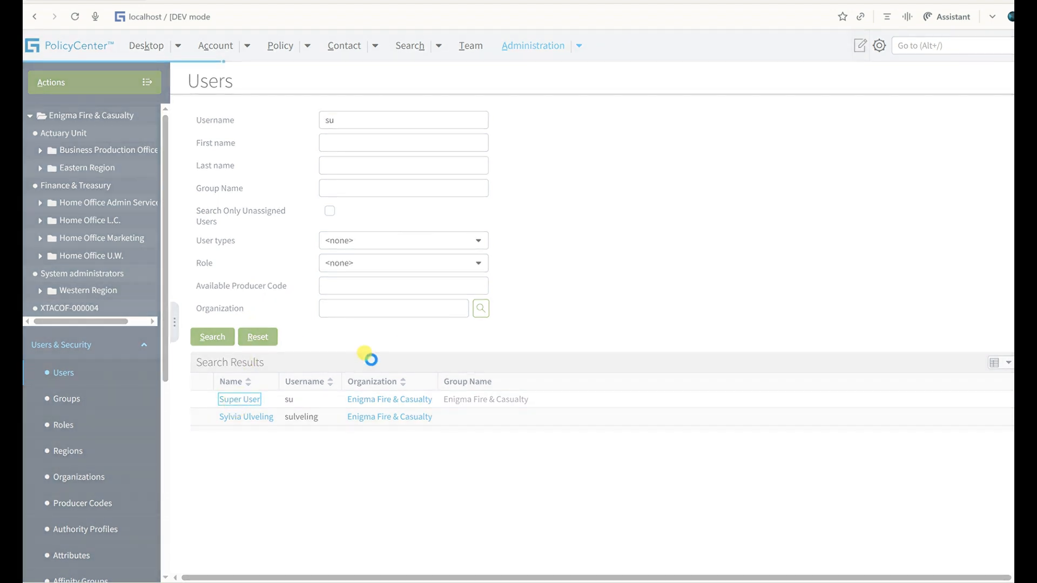
Switch to the incognito window and start creating a new user from the Users administration.
key("alt+Tab")
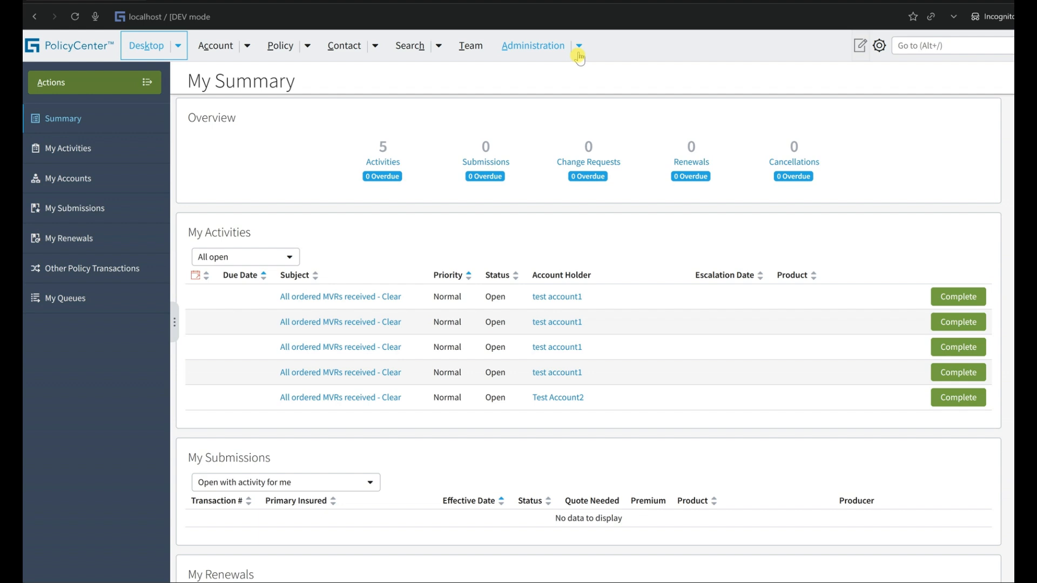
left_click(578, 47)
mouse_move(578, 81)
left_click(615, 74)
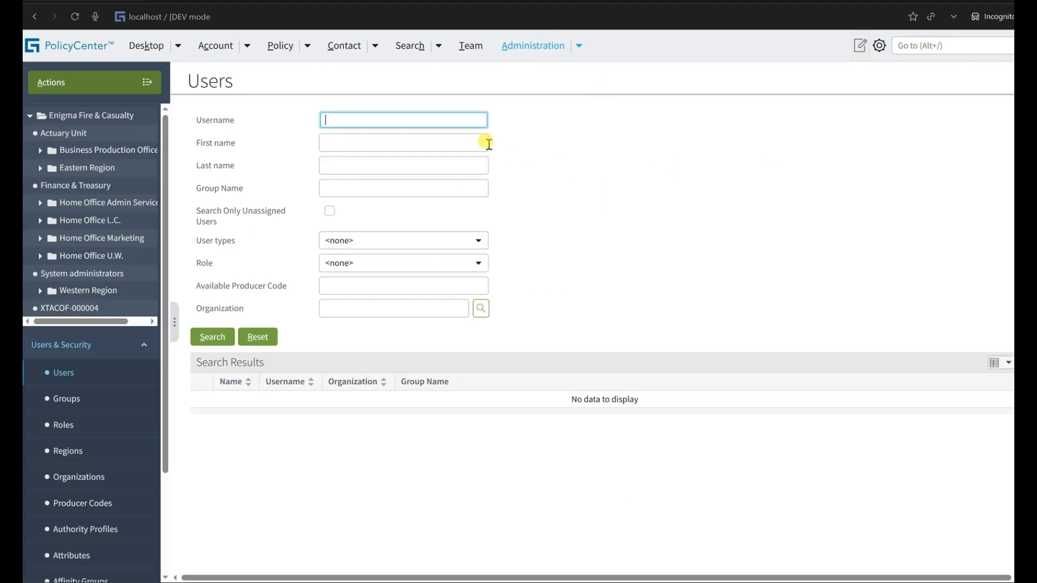
left_click(93, 84)
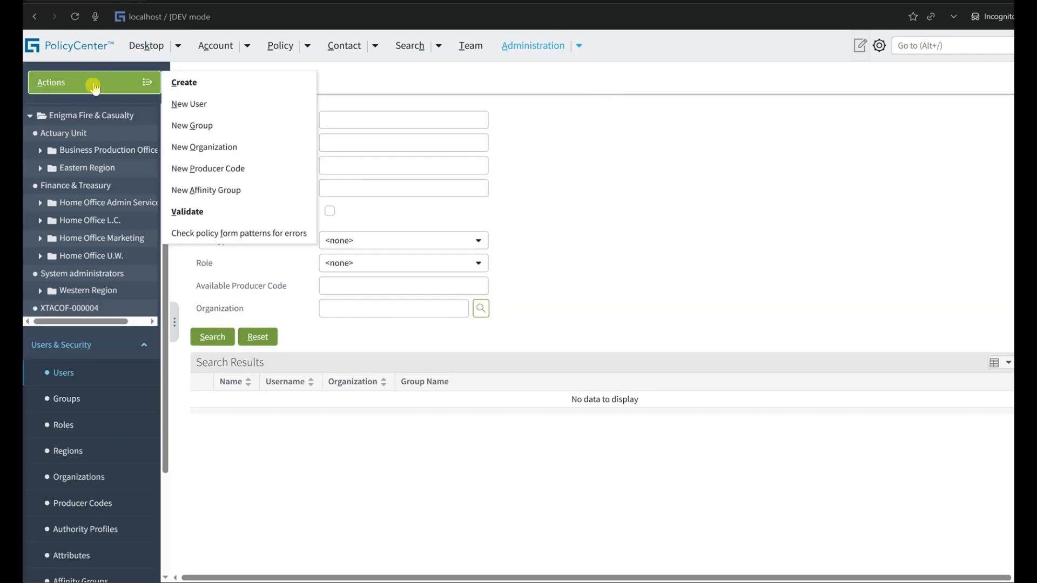
left_click(232, 104)
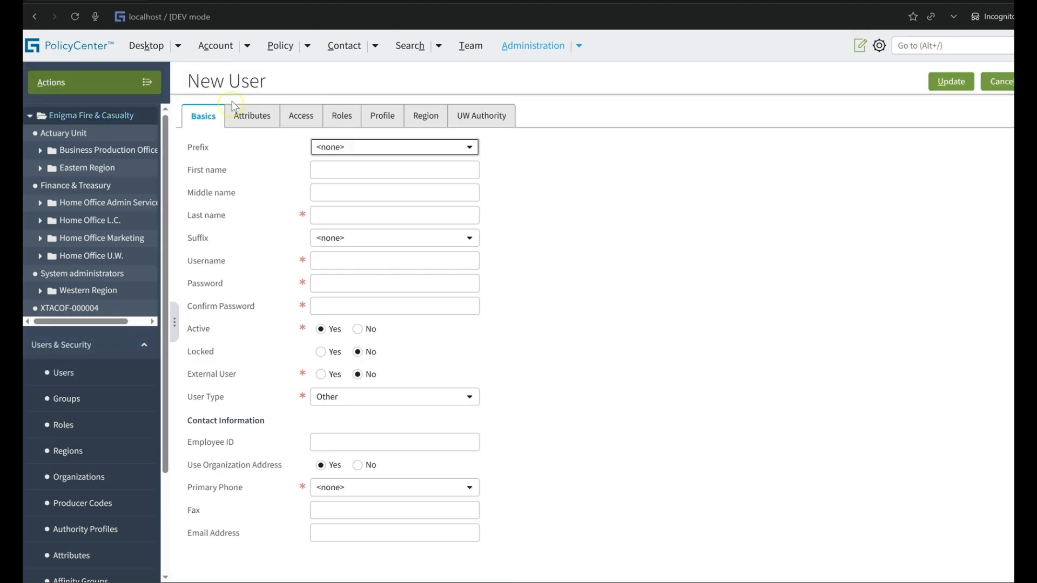
Enter first name Test, last name User and username tu for the new user.
left_click(335, 167)
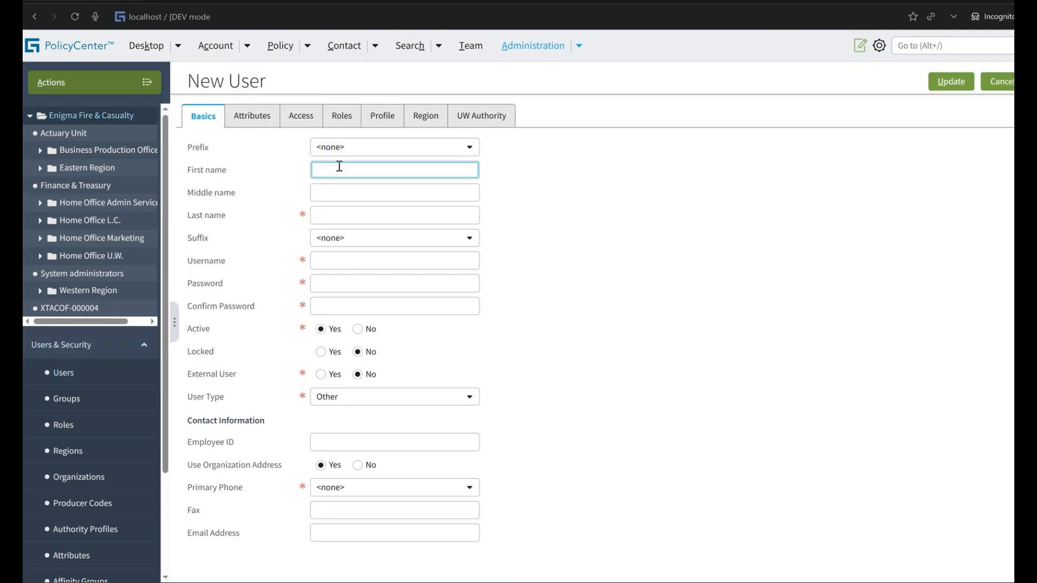
type("Te")
key("Tab")
key("Tab")
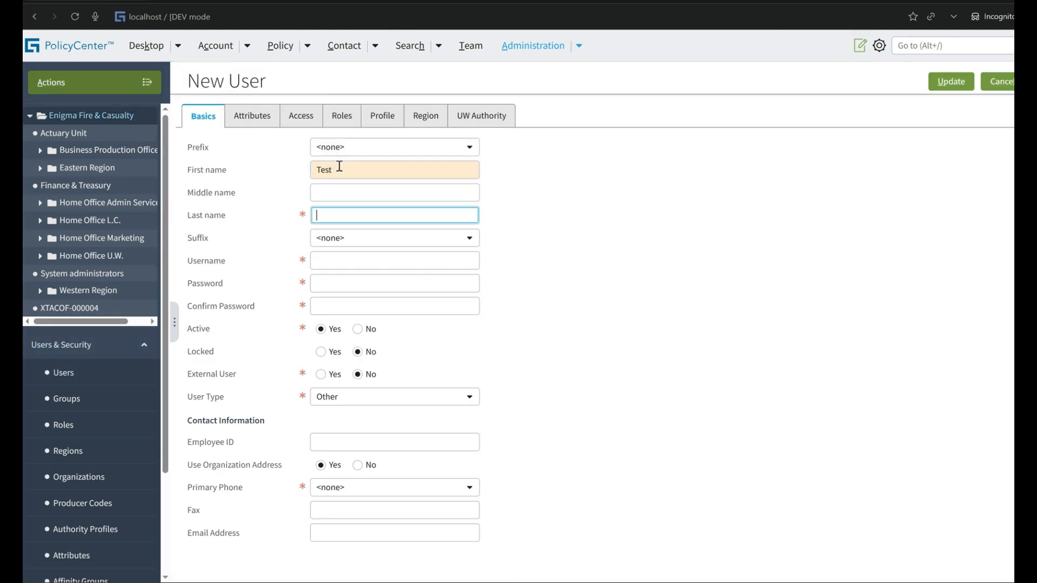
type("Us")
key("Tab")
key("Tab")
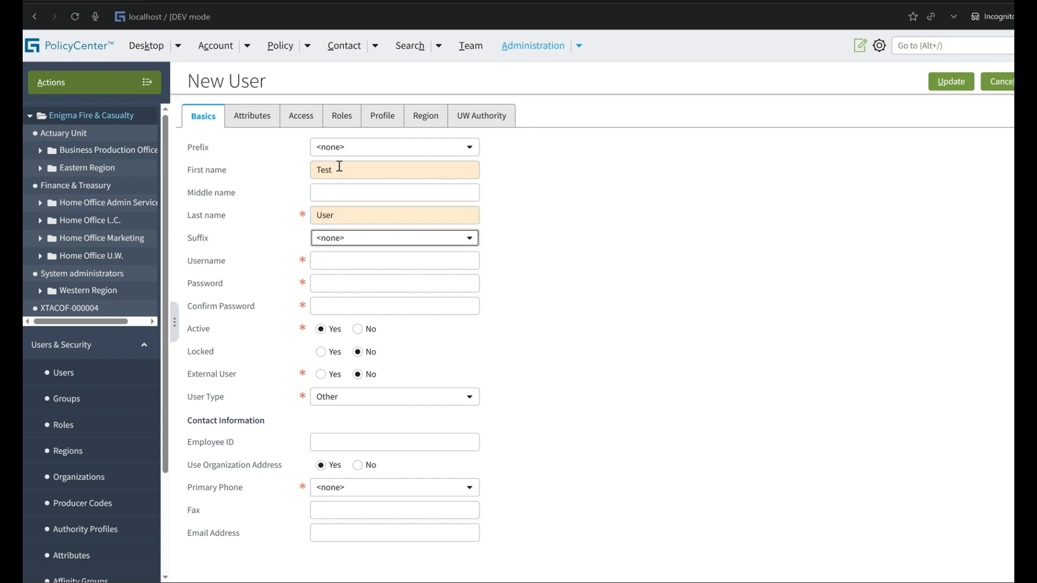
type("tu")
key("Tab")
Enter the account password for the new user and repeat it in the Confirm Password field.
type("gw")
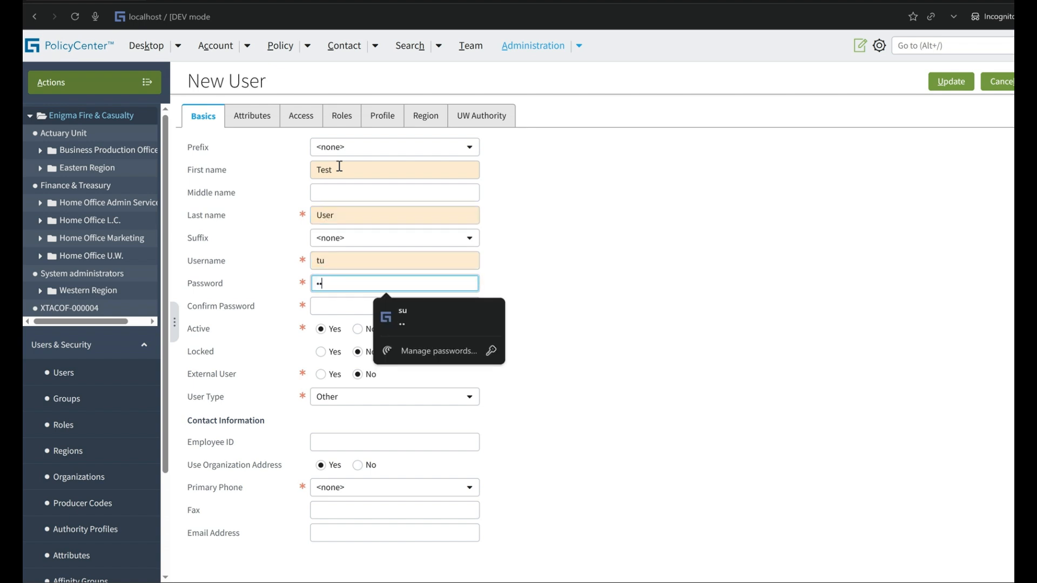
key("Tab")
key("shift+Tab")
type("gw")
key("Tab")
type("gw")
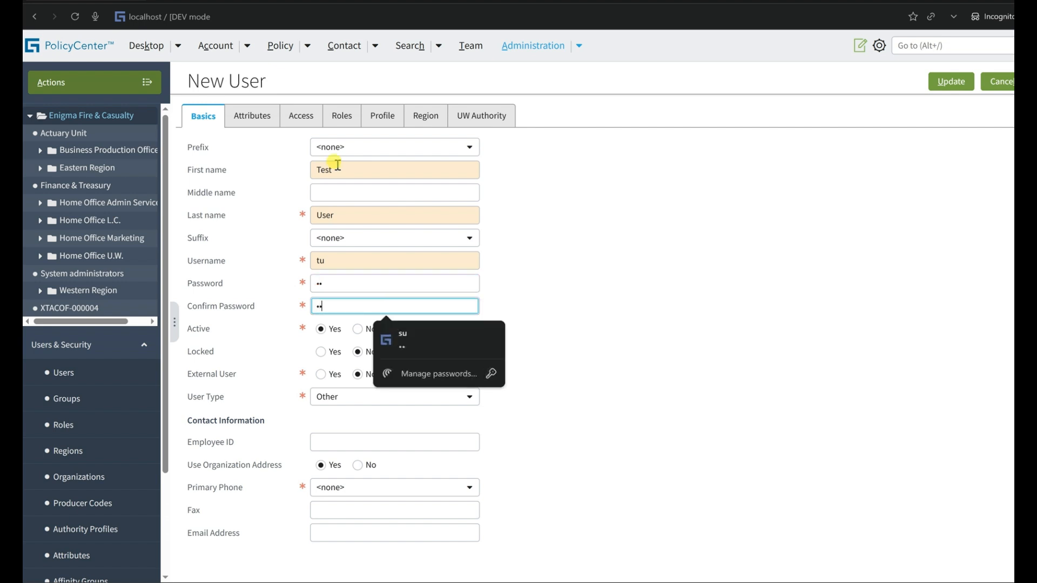
left_click(246, 284)
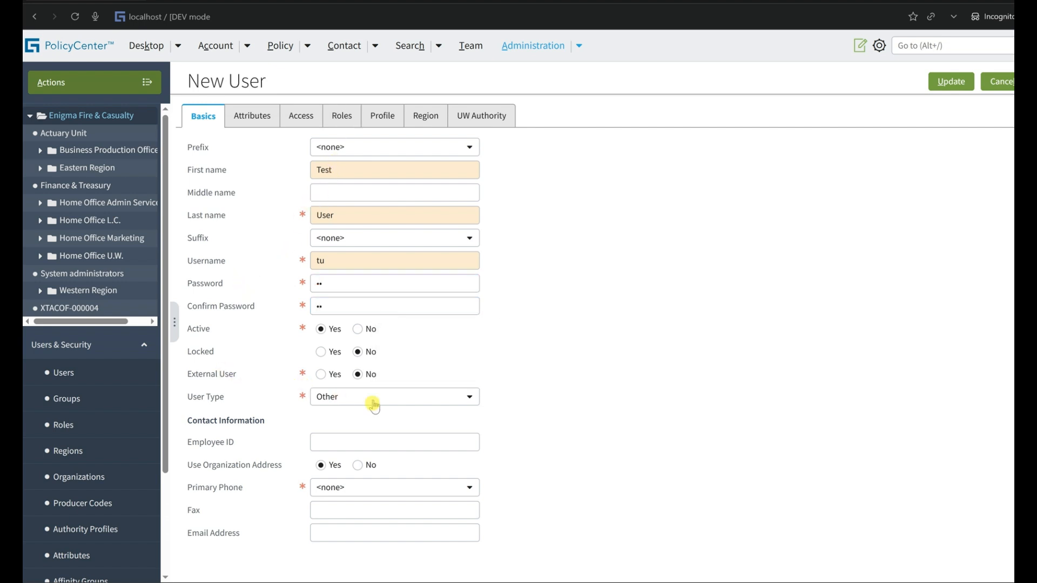
Set the new user's primary phone to Work and copy the work phone number from the Super User record.
key("alt+Tab")
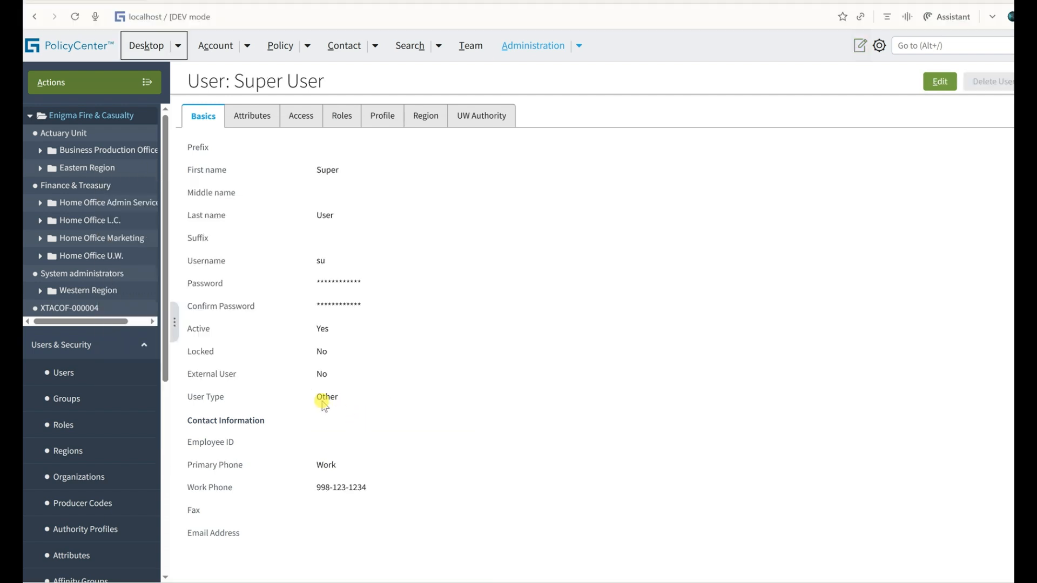
key("alt+Tab")
left_click(325, 489)
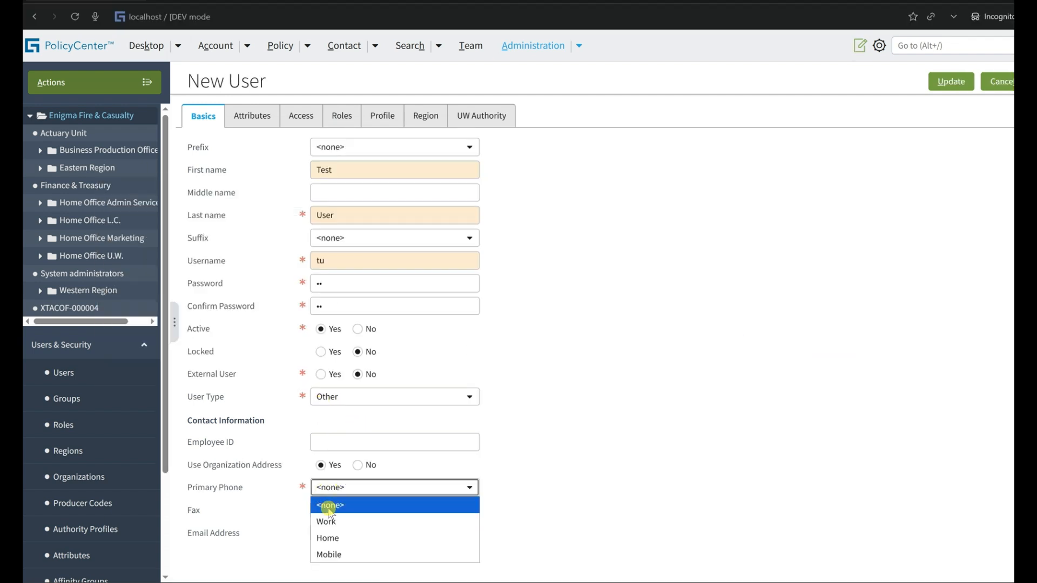
left_click(328, 521)
key("alt+Tab")
triple_click(323, 489)
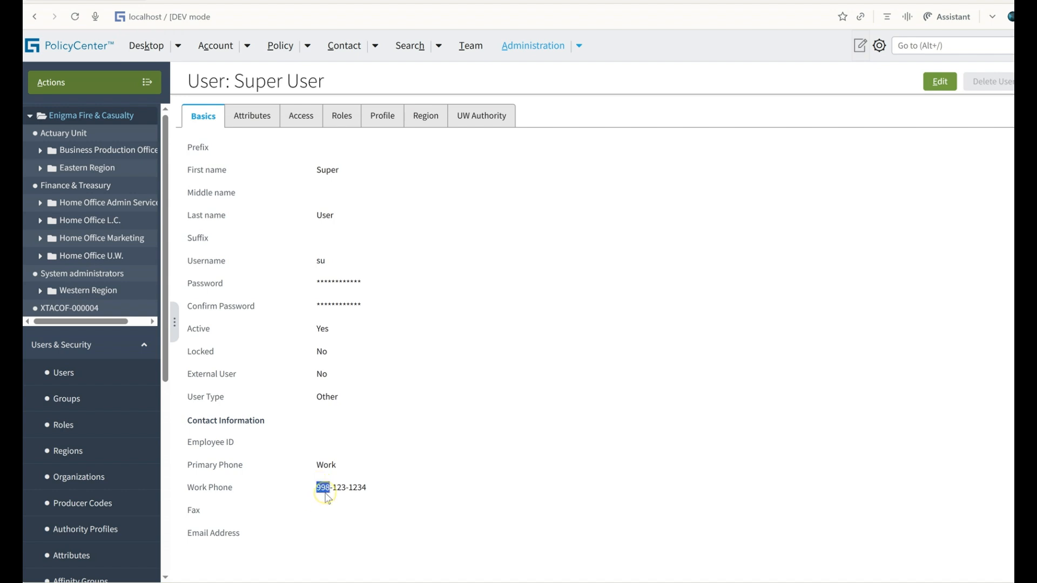
key("ctrl+c")
key("alt+Tab")
left_click(360, 509)
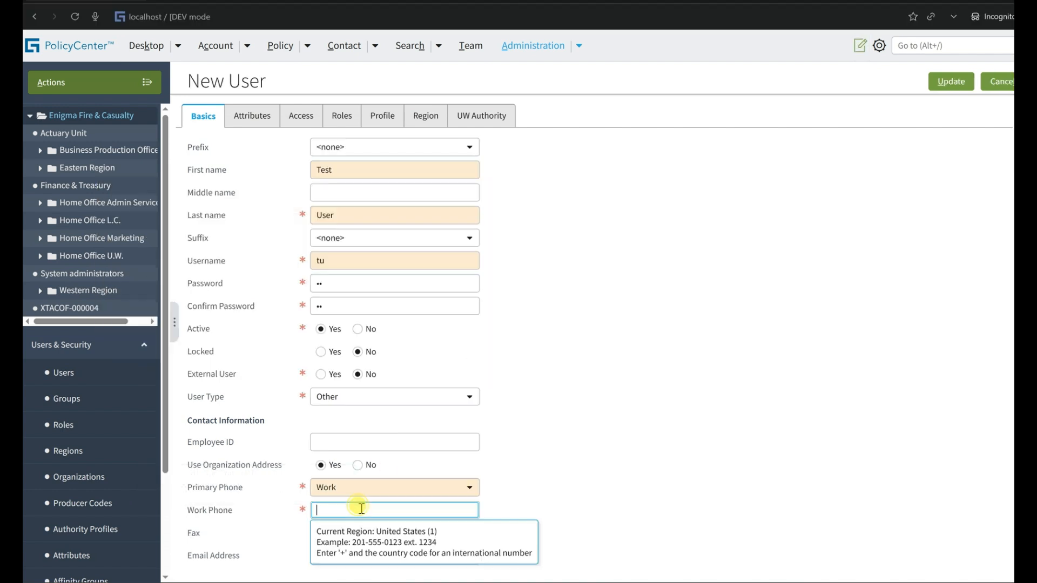
key("ctrl+v")
Check the group membership in the Super User's Access settings and open the same settings for the new user.
key("alt+Tab")
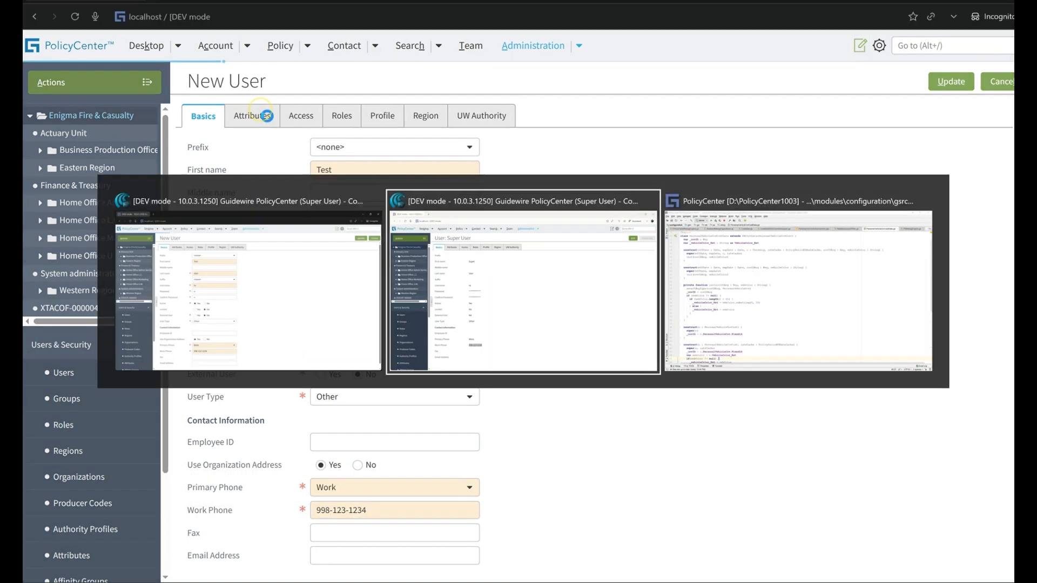
left_click(268, 115)
left_click(298, 115)
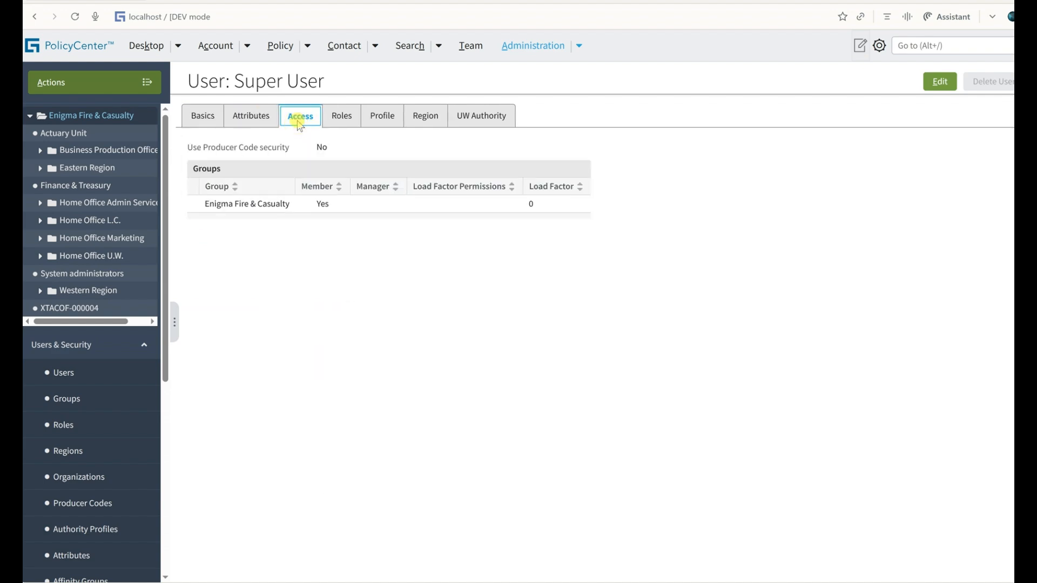
key("alt+Tab")
left_click(305, 116)
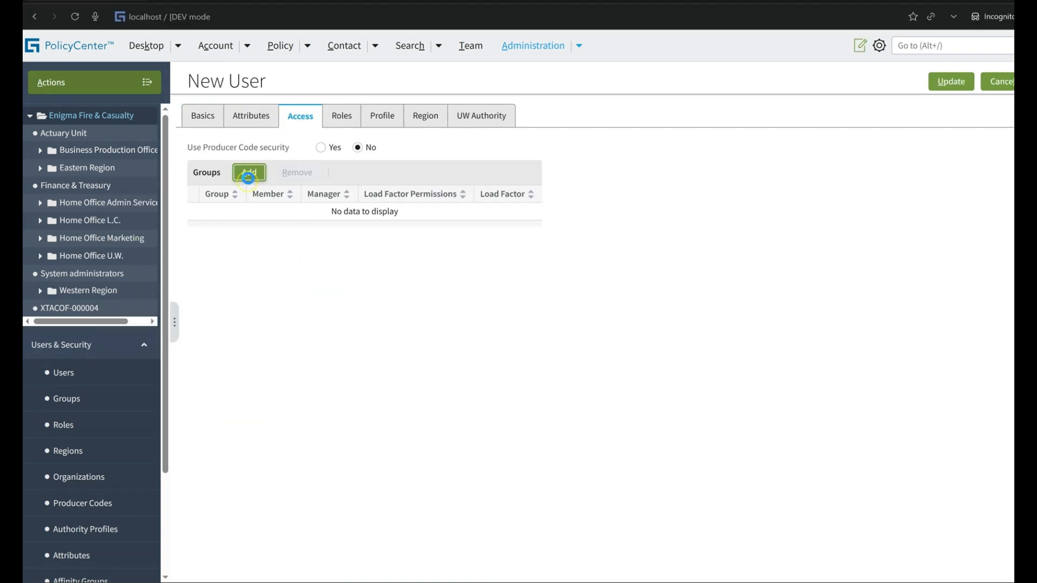
Add the Actuary Unit group to the new user's access groups, consulting the Super User's group as reference.
left_click(248, 172)
key("alt+Tab")
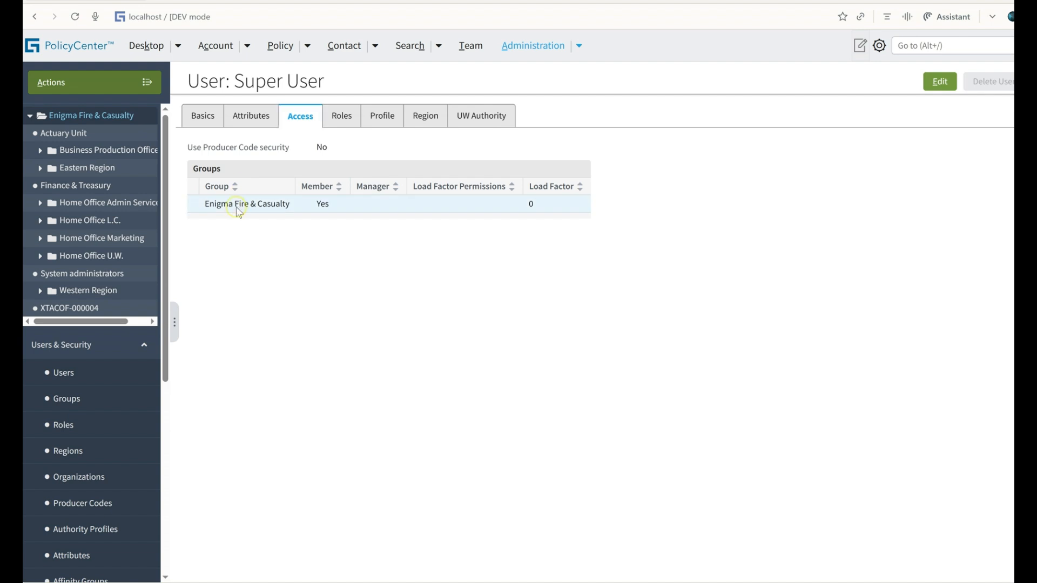
triple_click(239, 207)
key("alt+Tab")
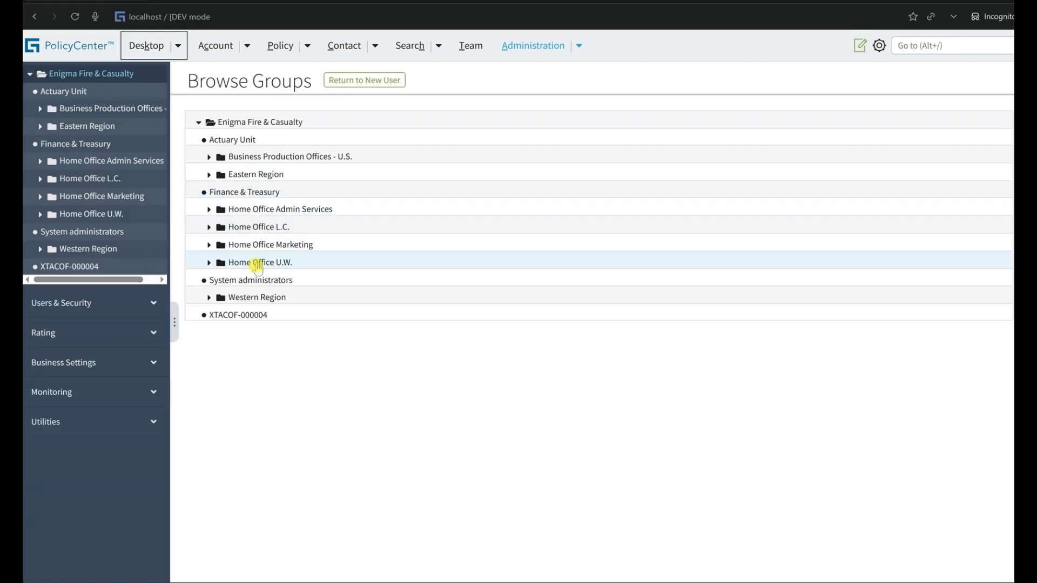
key("alt+Tab")
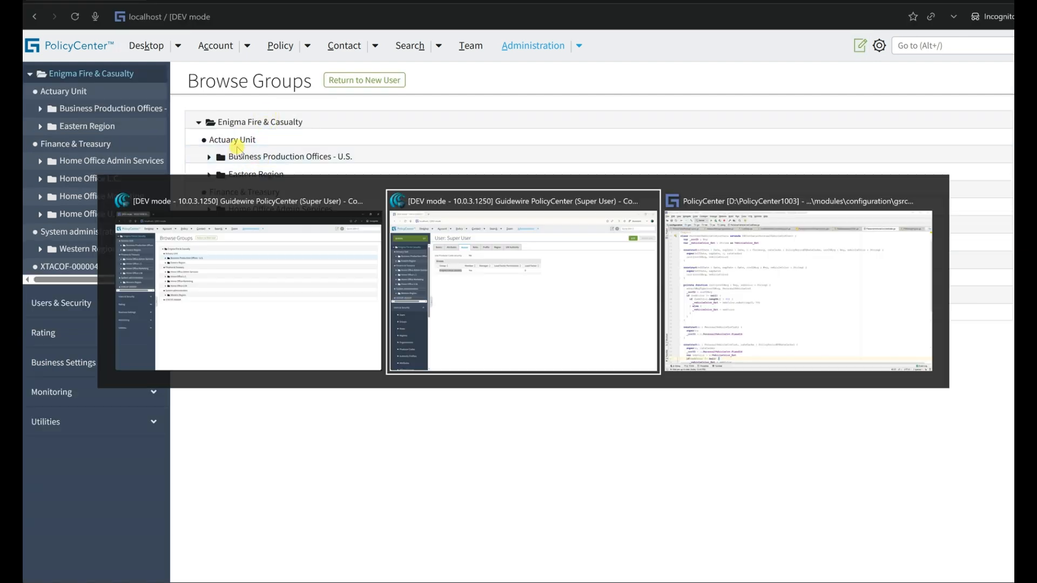
key("alt+Tab")
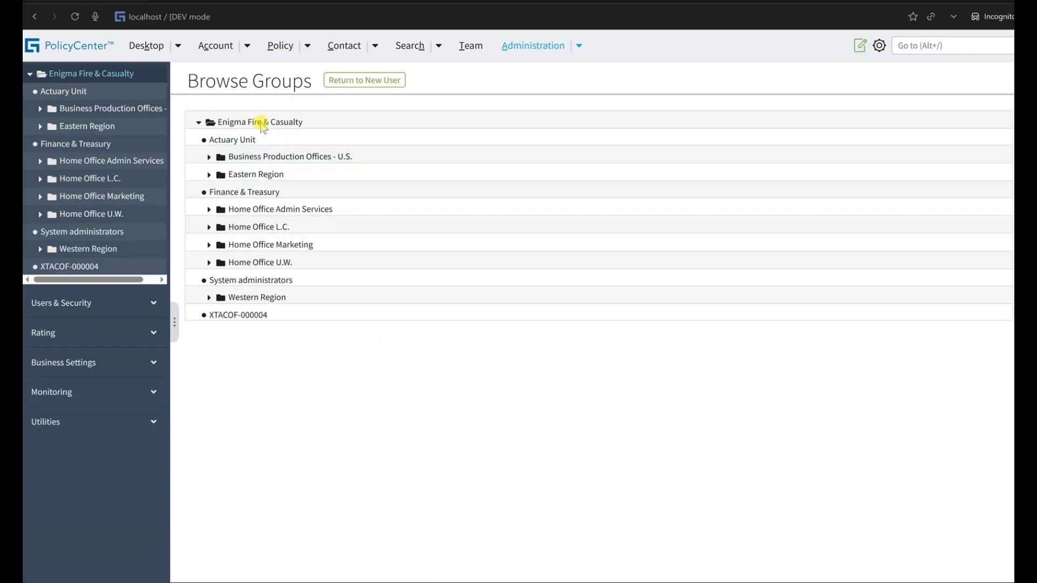
left_click(254, 139)
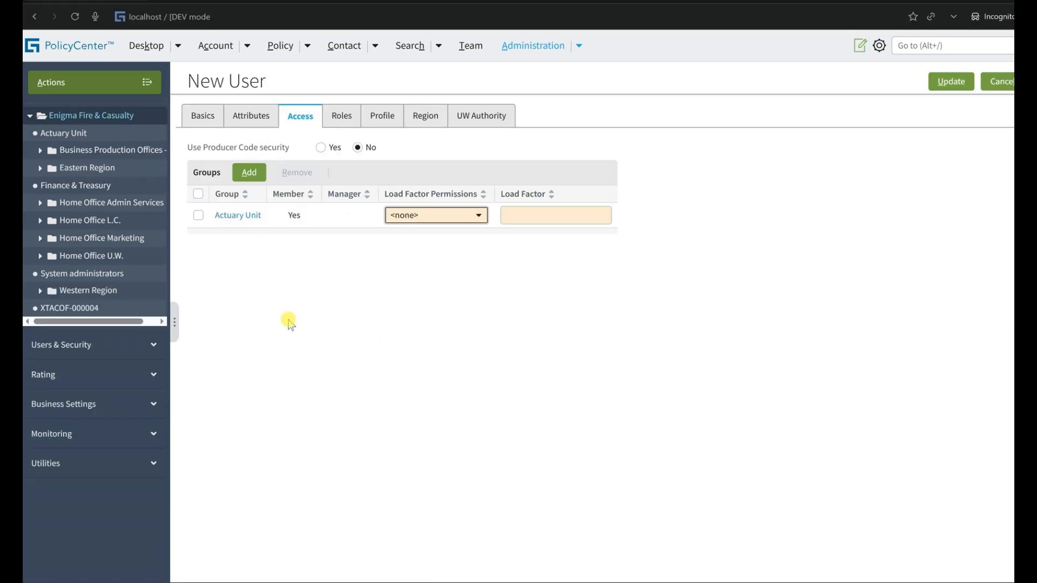
Add the Finance & Treasury group to the new user's access groups and remove the Actuary Unit group.
key("alt+Tab")
key("alt+Tab")
left_click(251, 178)
triple_click(246, 123)
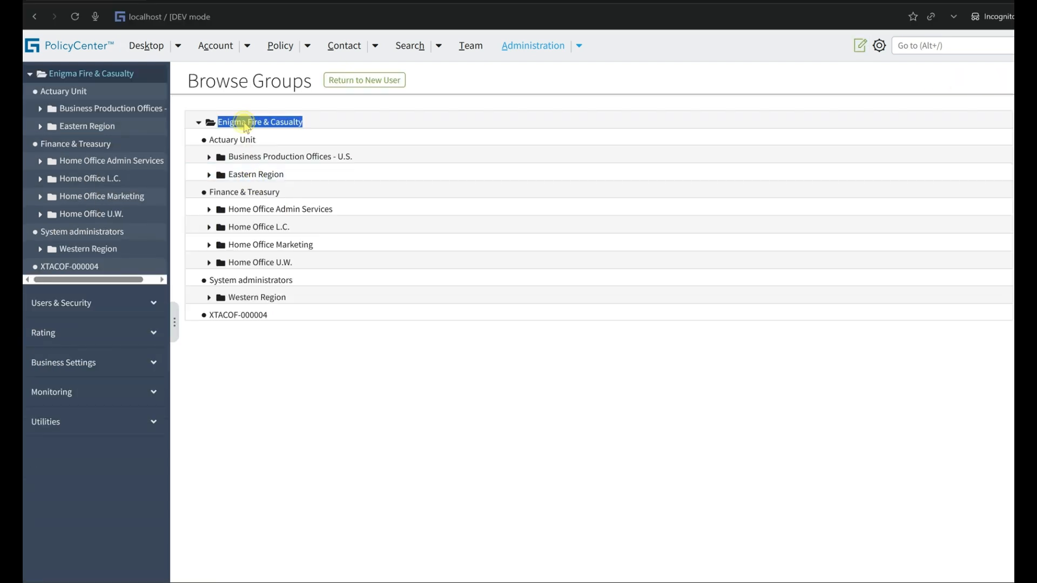
left_click(210, 125)
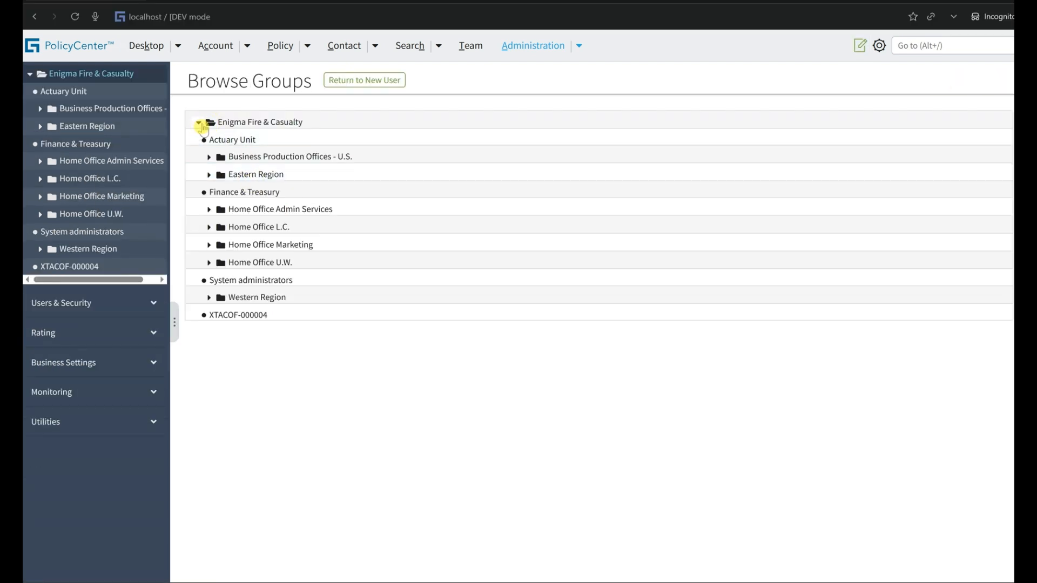
left_click(199, 124)
left_click(199, 123)
left_click(266, 194)
left_click(199, 215)
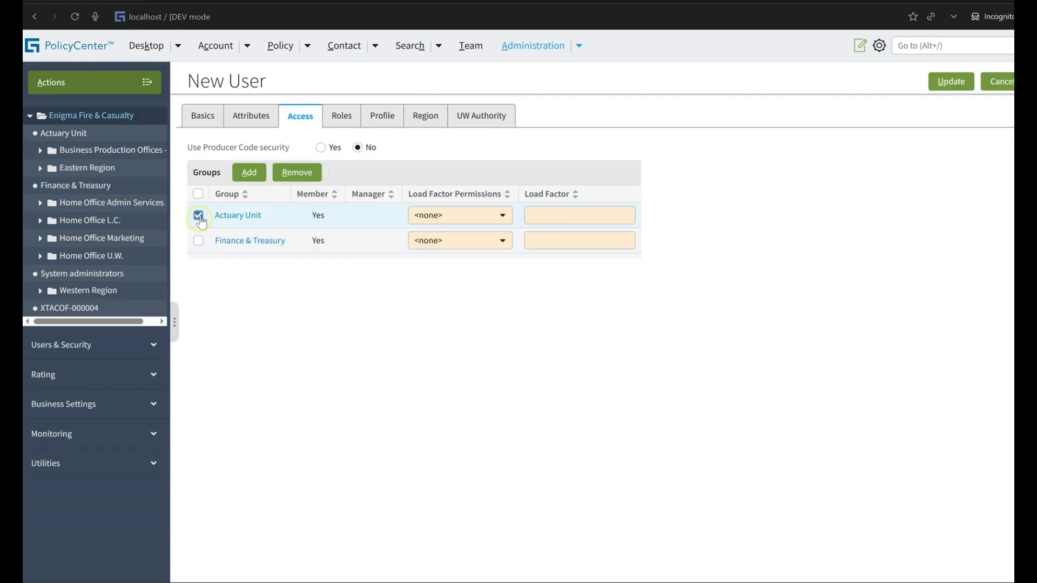
left_click(296, 170)
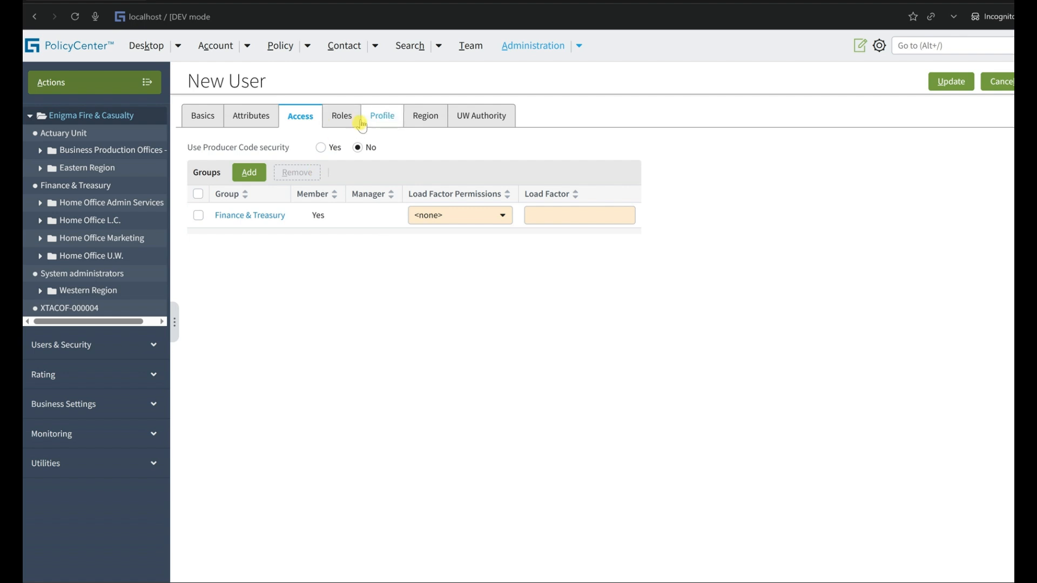
Assign the roles Underwriter and All Permissions (Deprecated) to the new user.
left_click(345, 116)
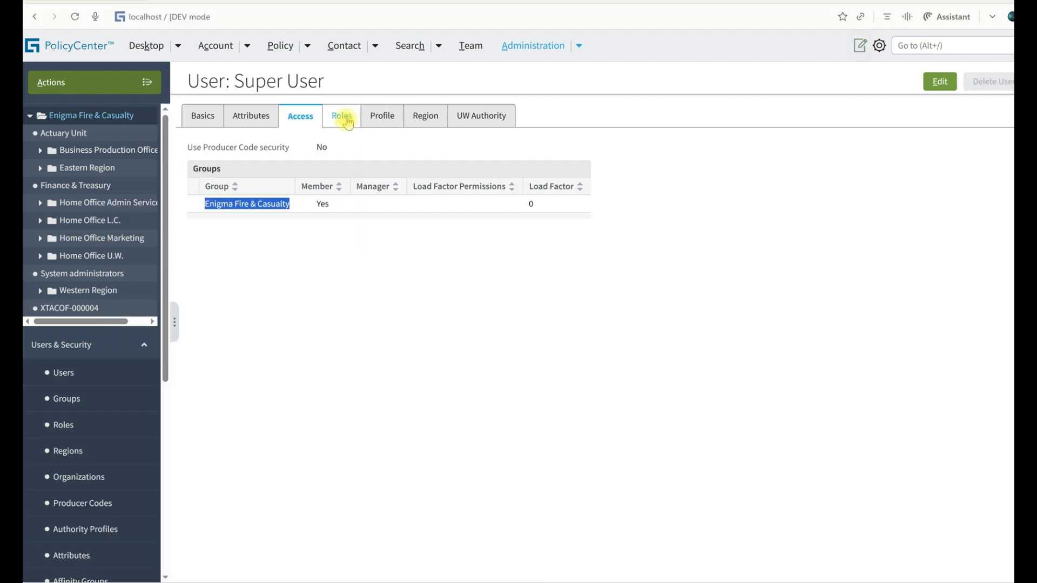
left_click(341, 116)
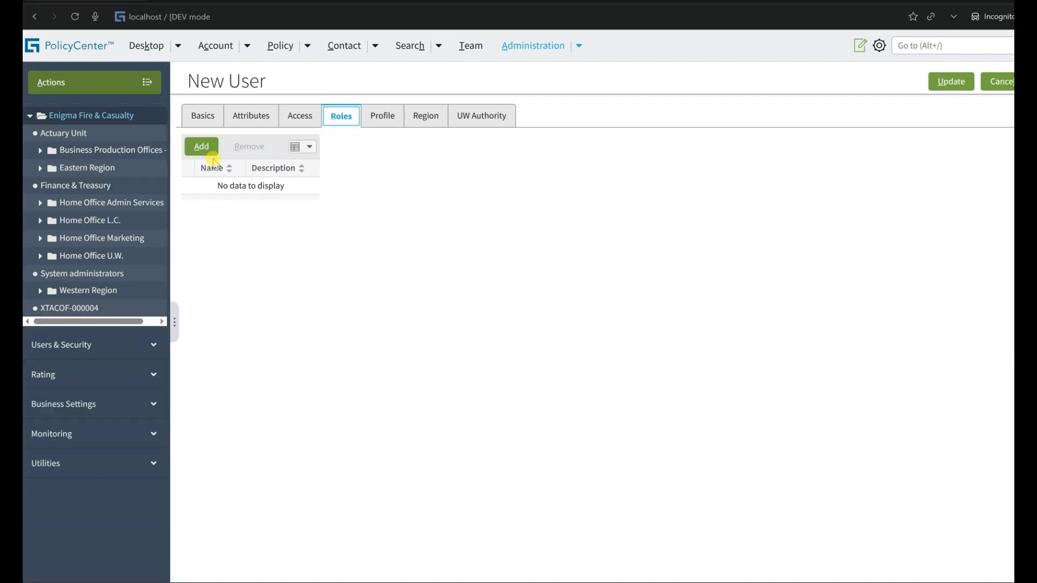
left_click(201, 146)
left_click(259, 190)
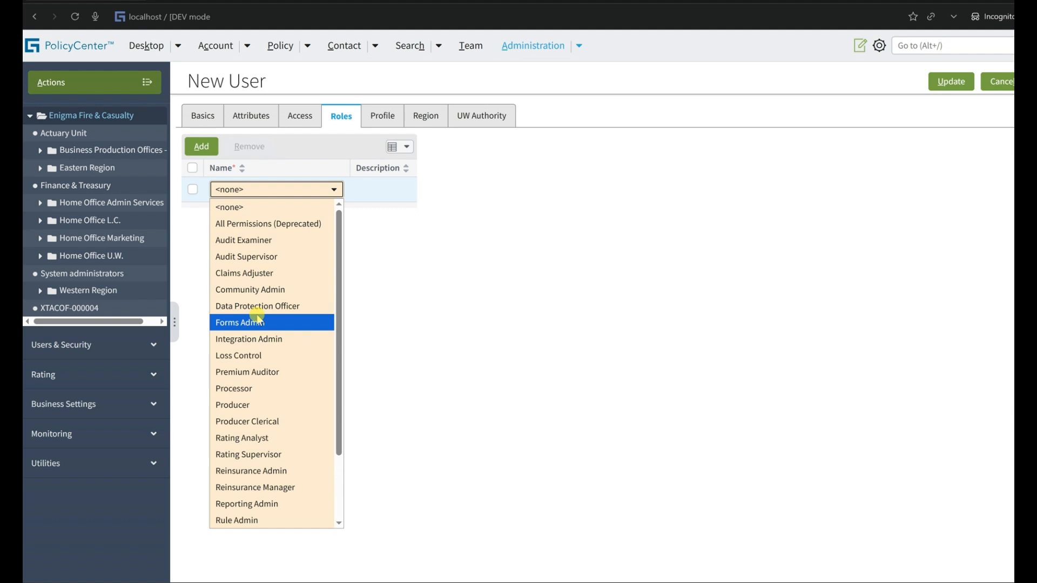
key("u")
key("Return")
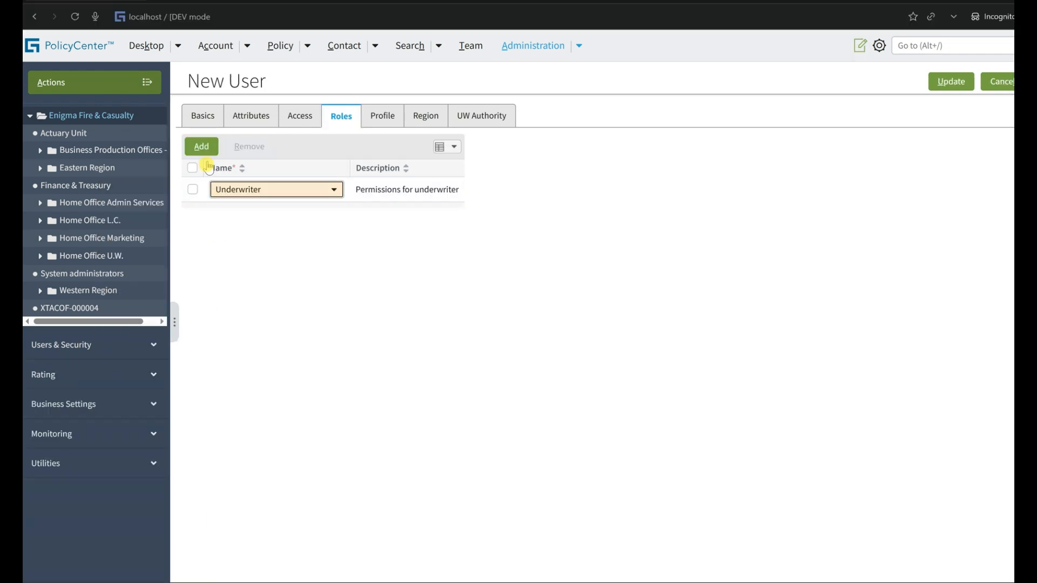
left_click(201, 146)
left_click(261, 220)
left_click(261, 245)
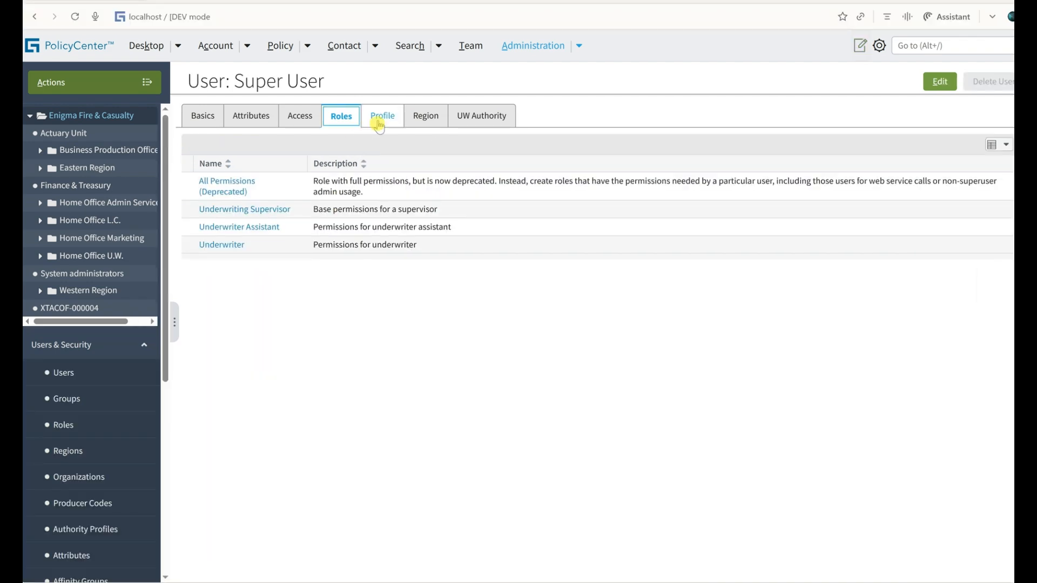
Compare the Profile, Region and UW Authority settings of the Super User with those of the new user.
left_click(379, 122)
key("alt+Tab")
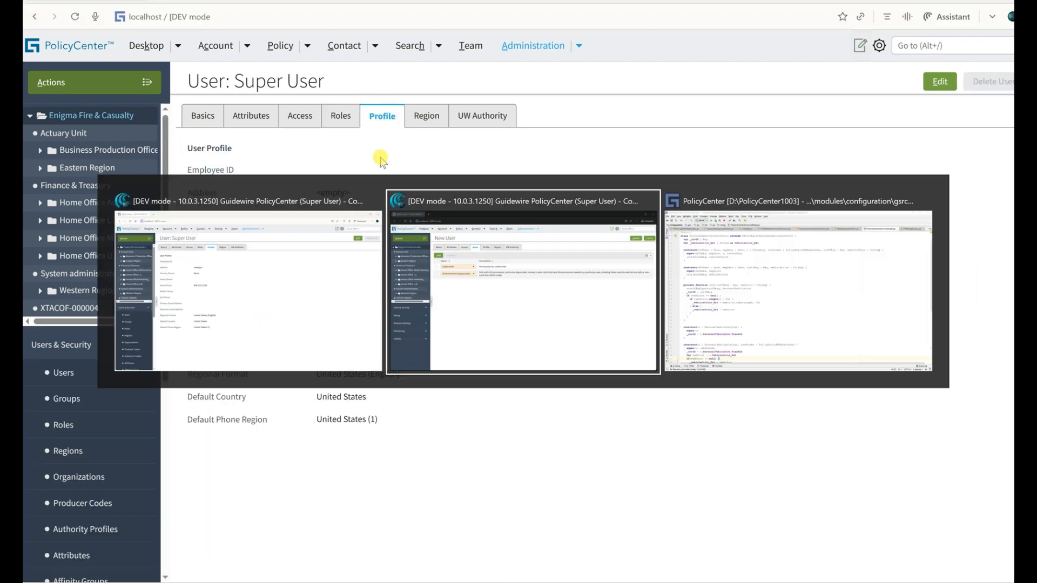
left_click(394, 118)
key("alt+Tab")
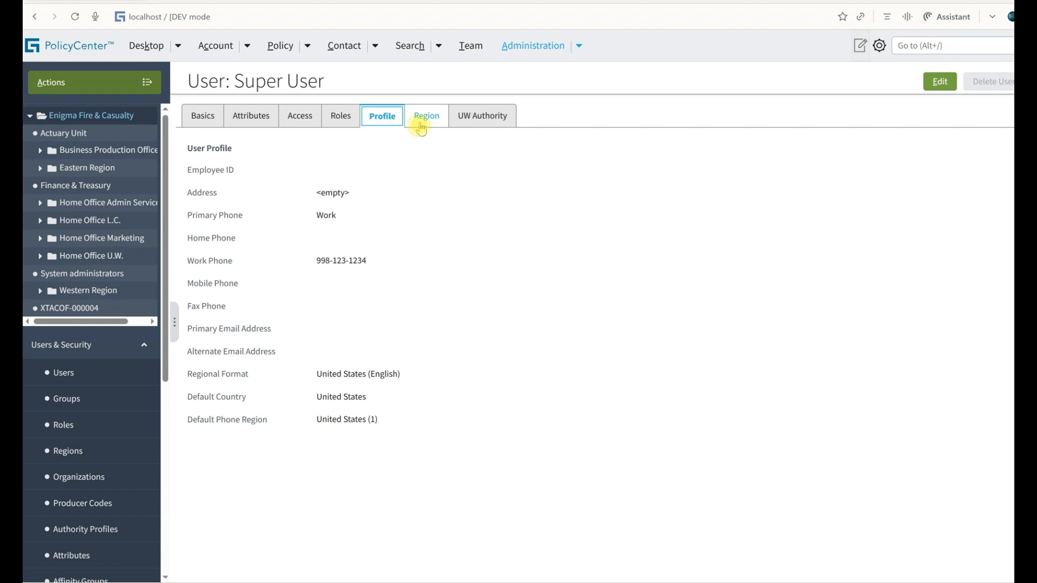
left_click(422, 121)
key("alt+Tab")
left_click(432, 124)
key("alt+Tab")
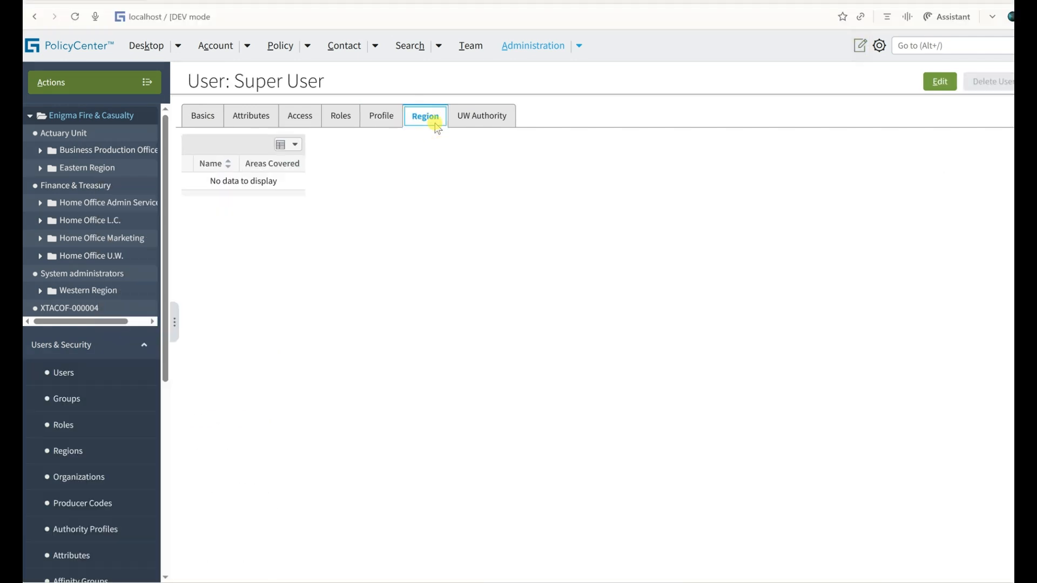
left_click(464, 115)
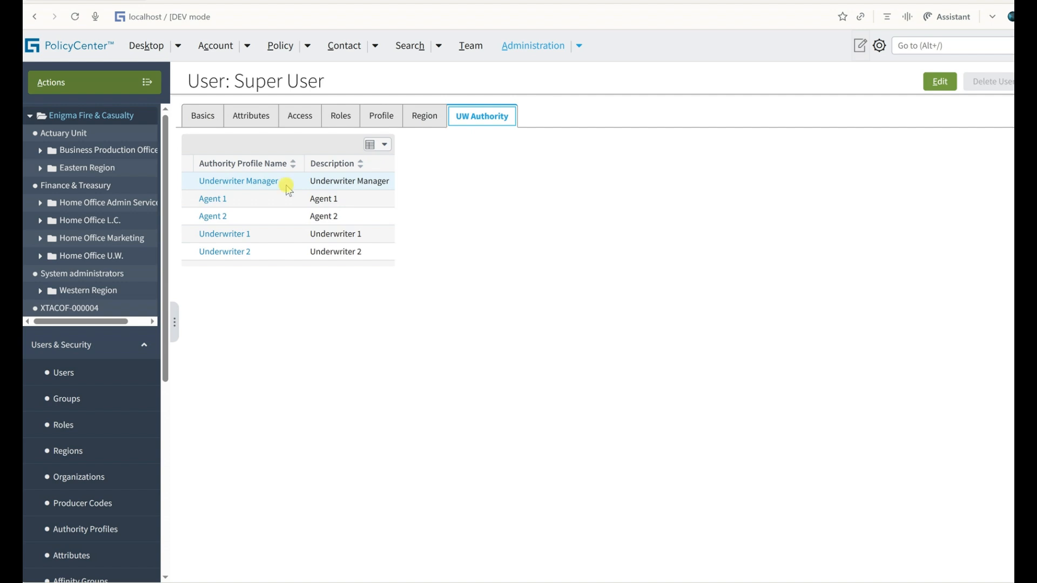
key("alt+Tab")
left_click(503, 120)
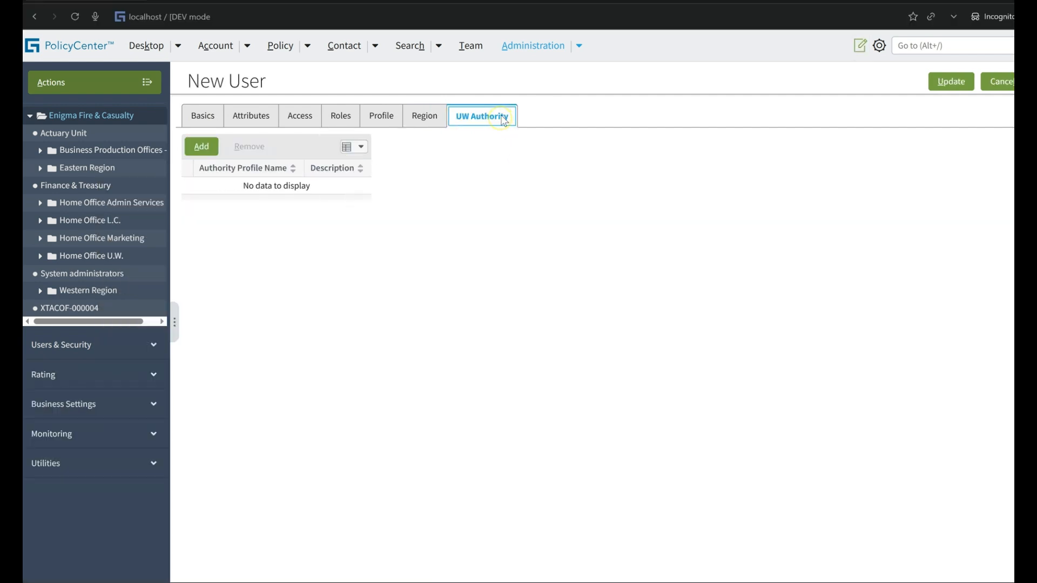
left_click(201, 145)
key("alt+Tab")
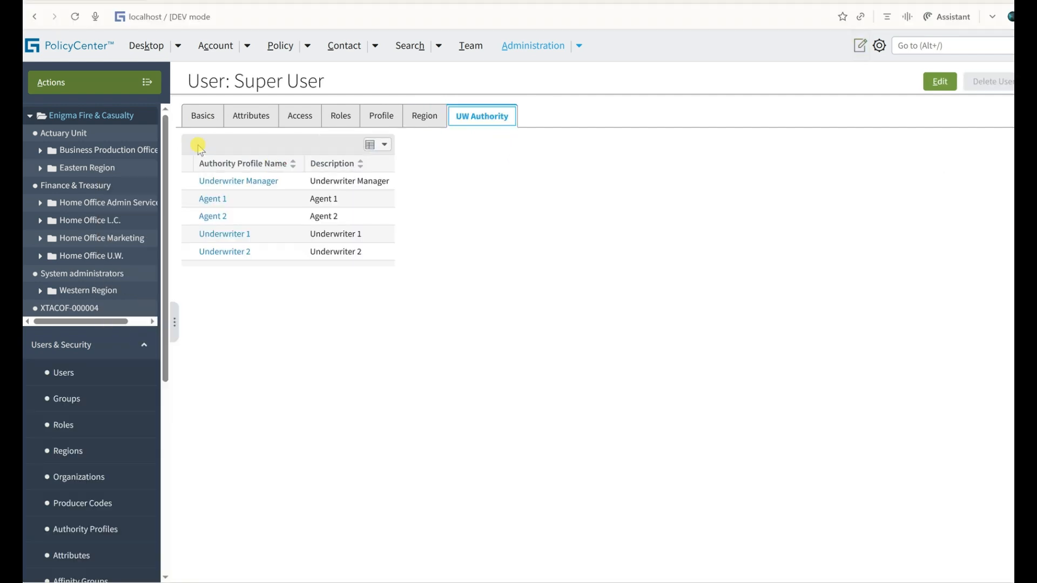
key("alt+Tab")
left_click(306, 189)
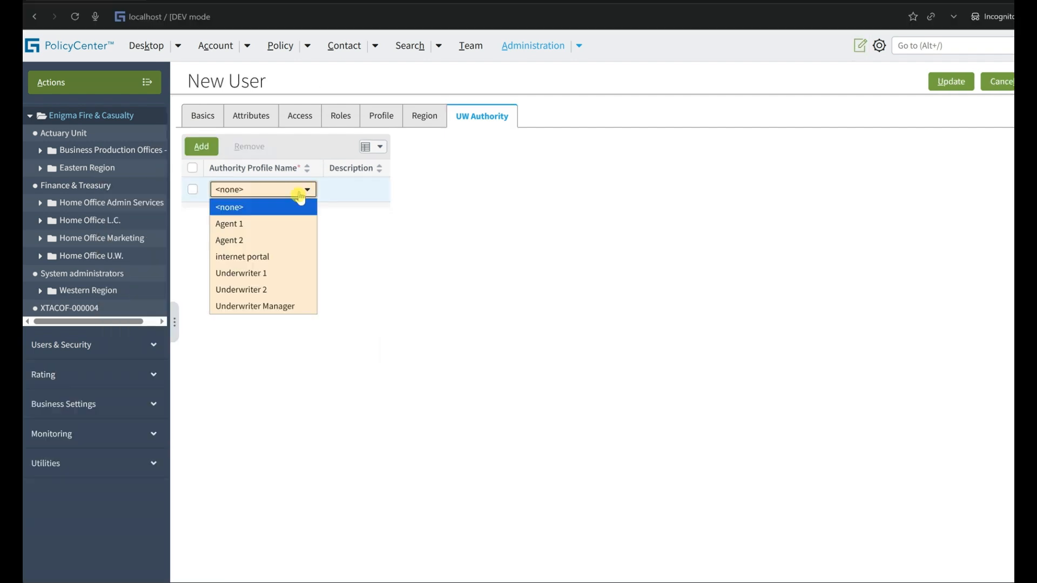
left_click(192, 192)
left_click(254, 146)
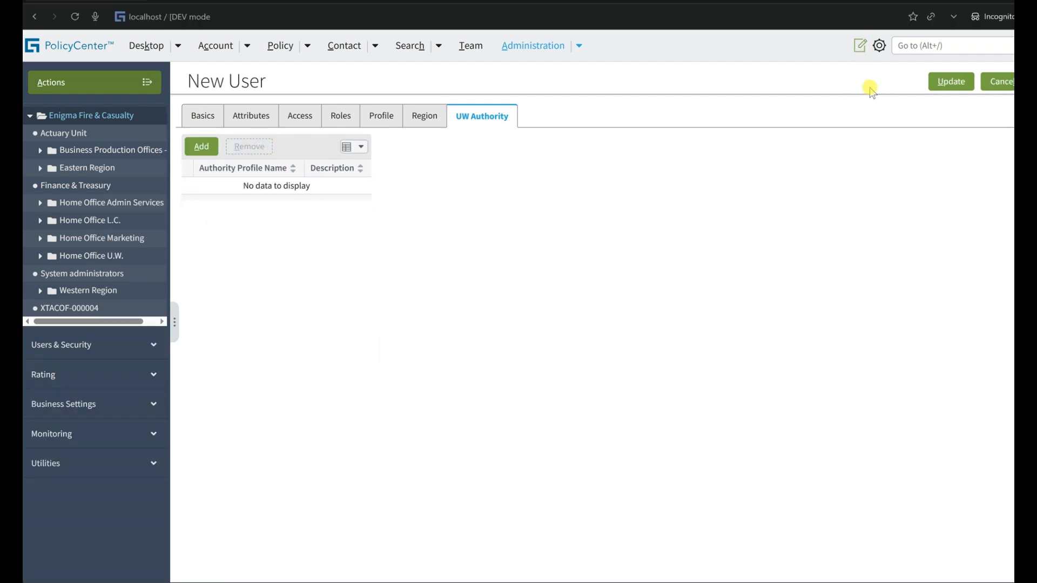
Save the new user without any authority profile.
left_click(945, 82)
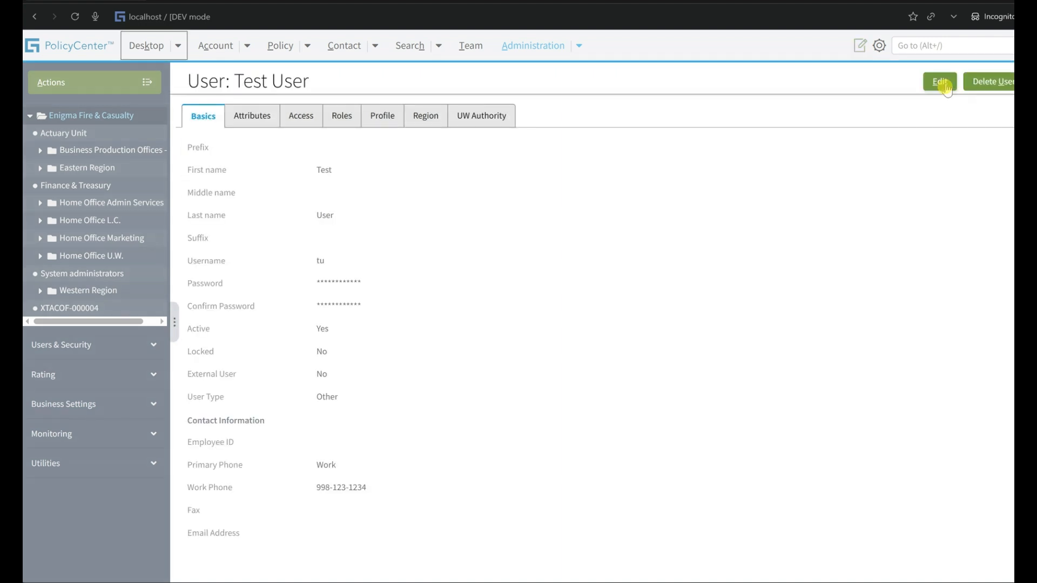
Start a new authority profile named TestAuthorityProfile with the description "Adding newly created UW Rules to this Authority".
left_click(112, 89)
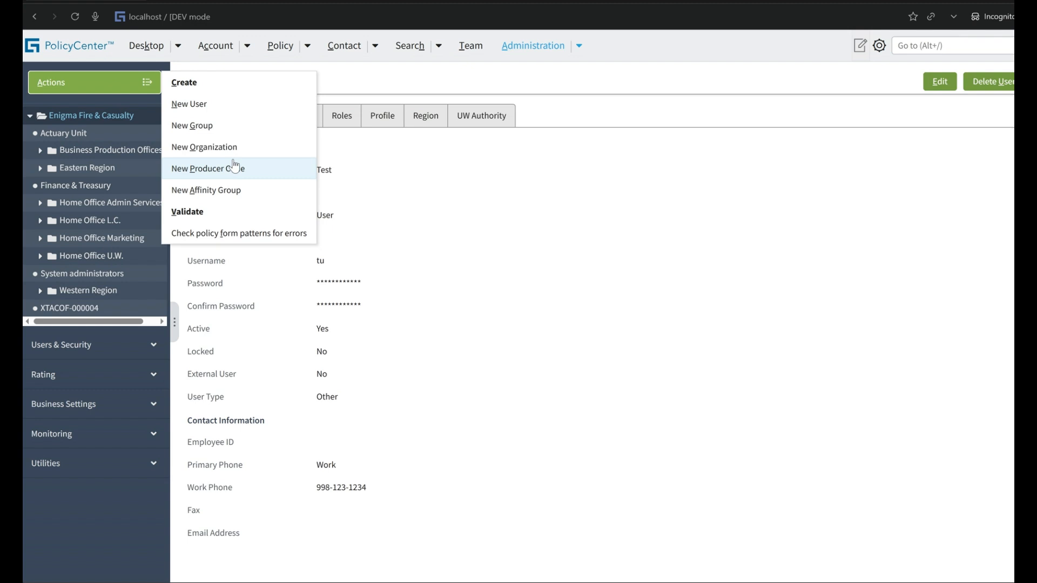
left_click(116, 345)
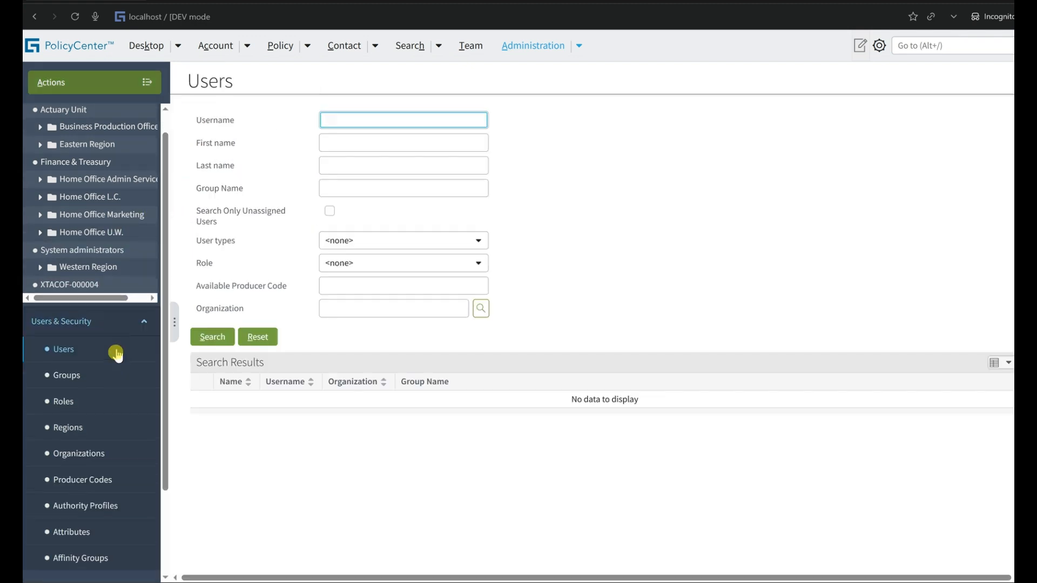
scroll(116, 354, "down", 2)
left_click(104, 404)
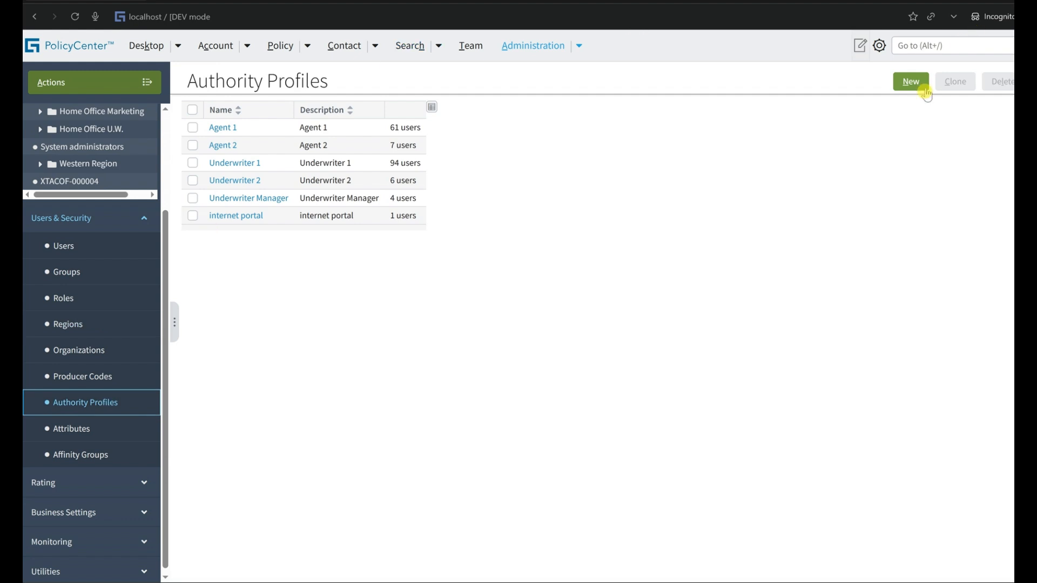
left_click(913, 83)
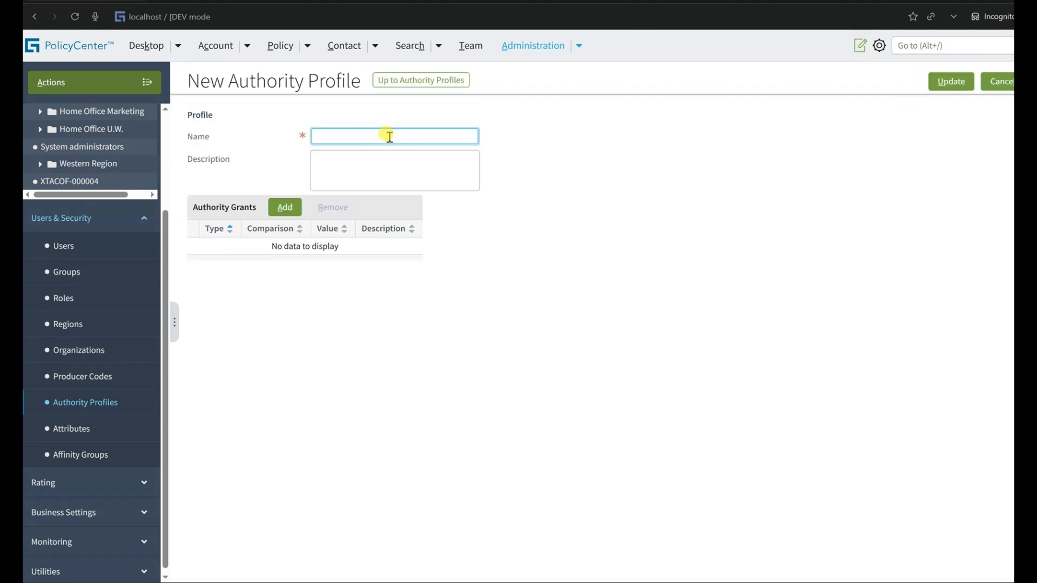
type("TestAuthorityProfile")
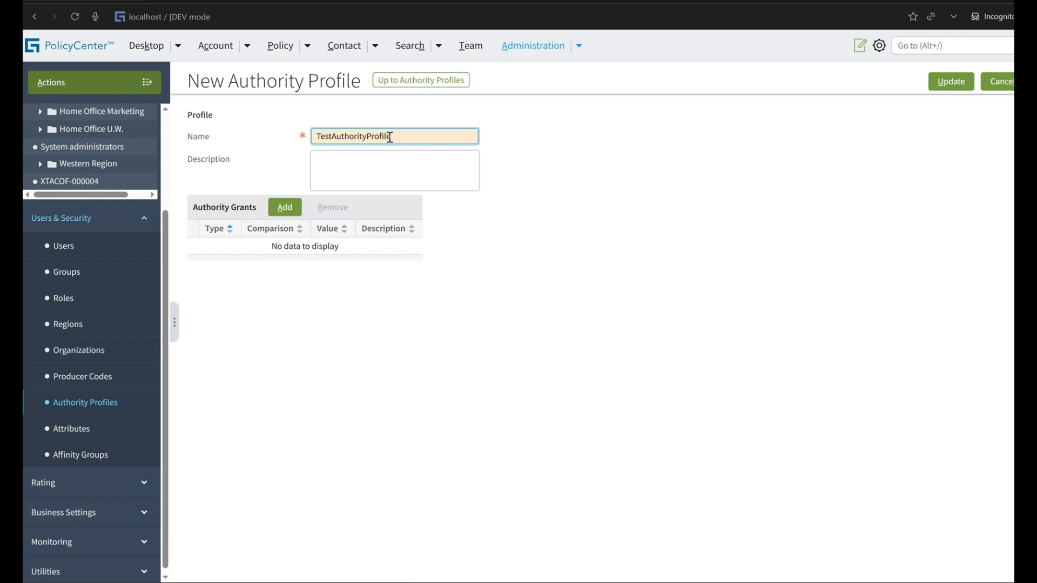
double_click(389, 137)
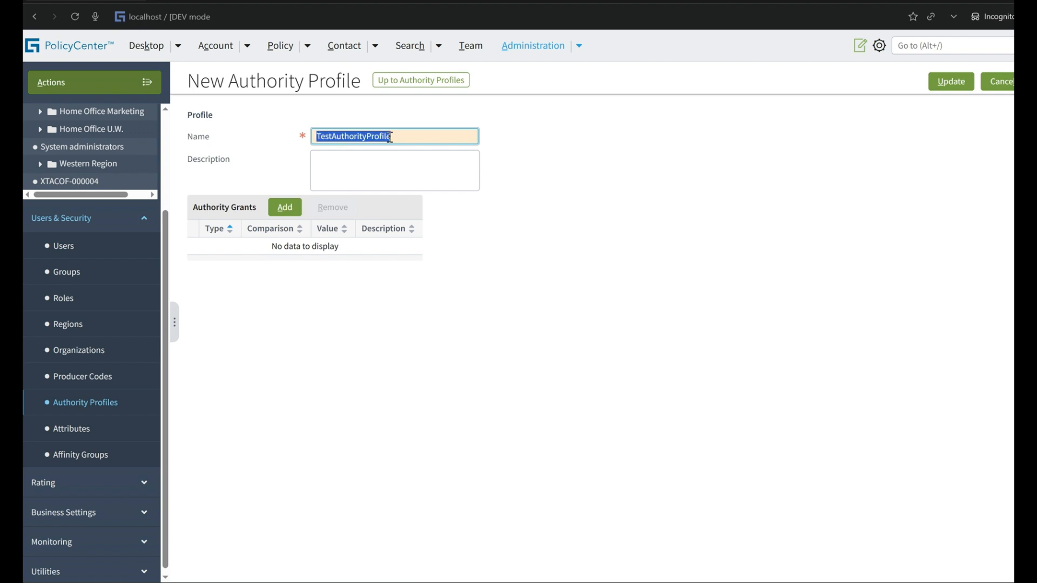
left_click(382, 159)
type("A")
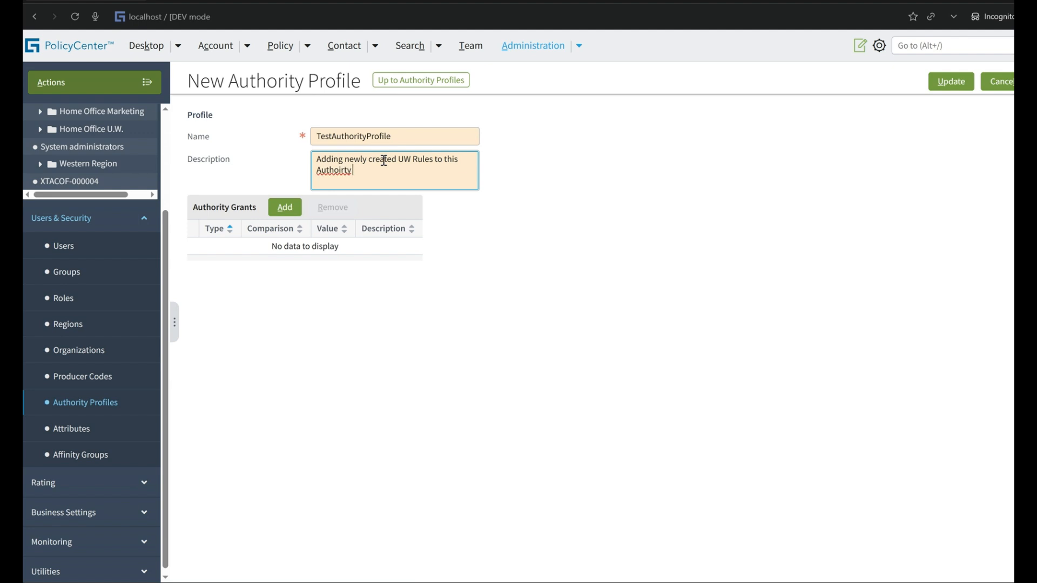
right_click(338, 170)
left_click(378, 189)
Search the issue types for "Test", add an authority grant for Test UW Rule to the new profile and save it.
left_click(297, 215)
left_click(334, 249)
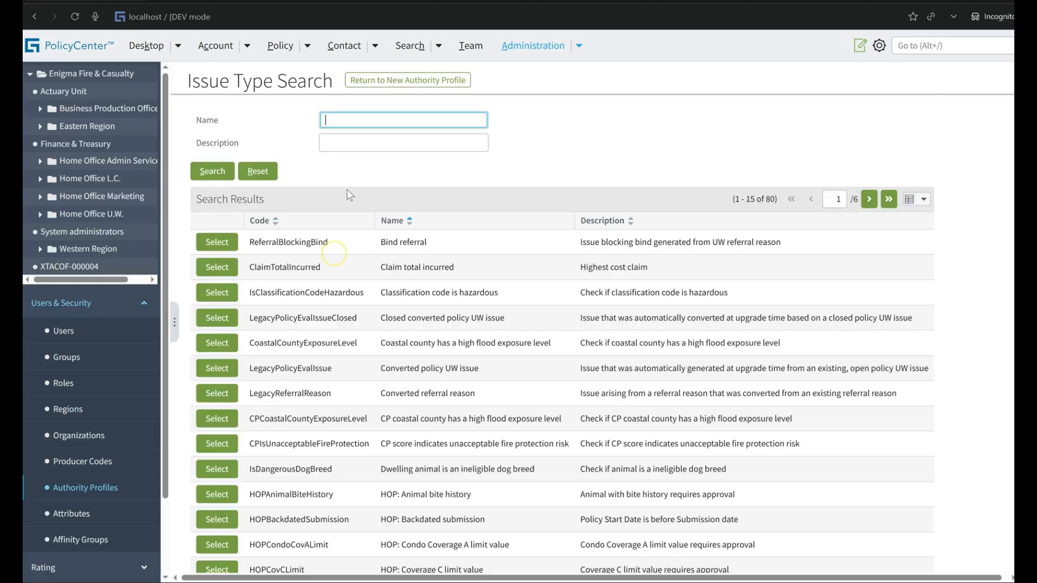
type("Test")
key("Return")
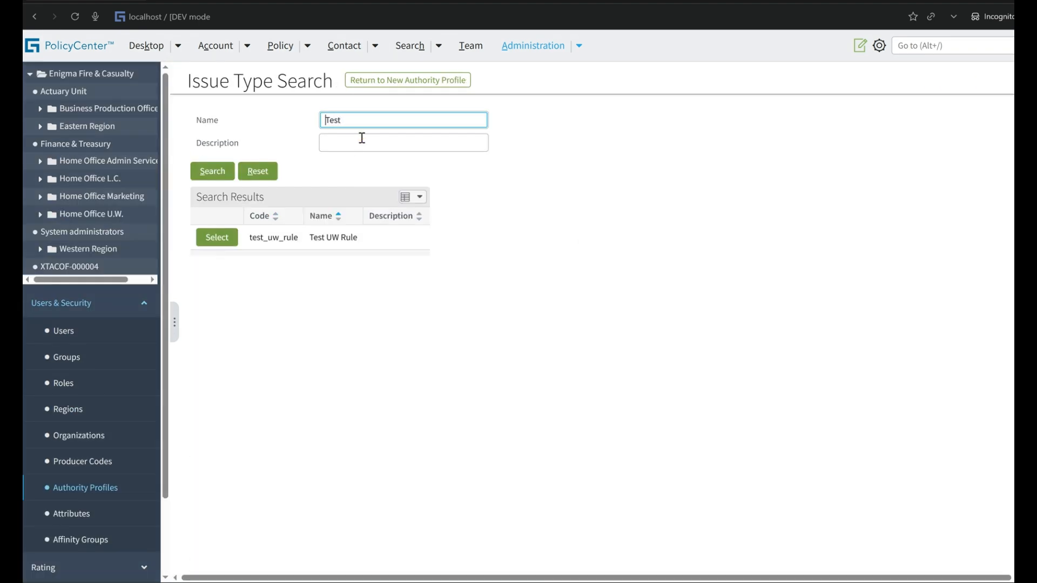
left_click(210, 246)
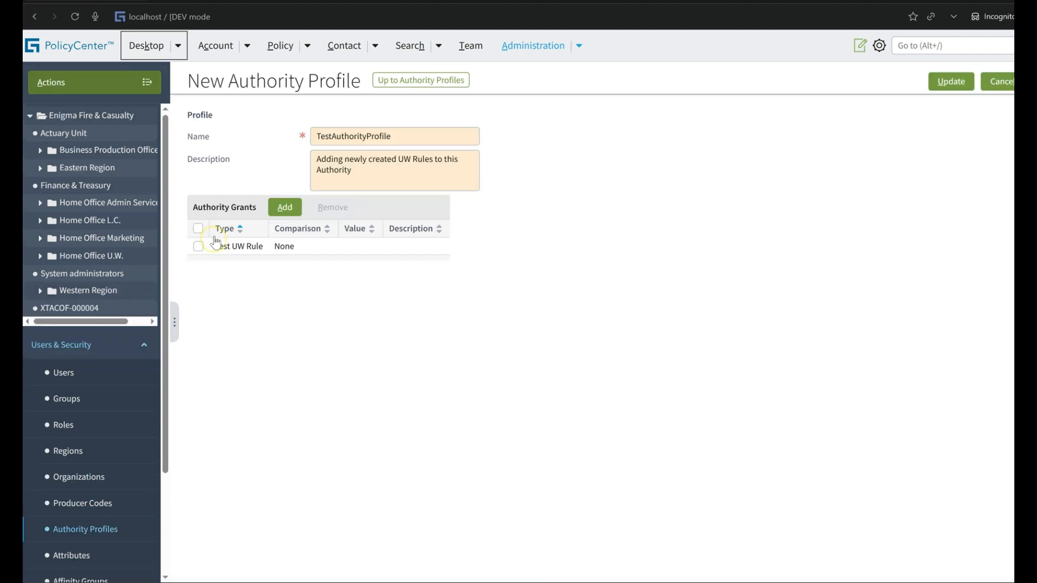
left_click(951, 82)
Find the user with the username tu and open its record.
left_click(60, 373)
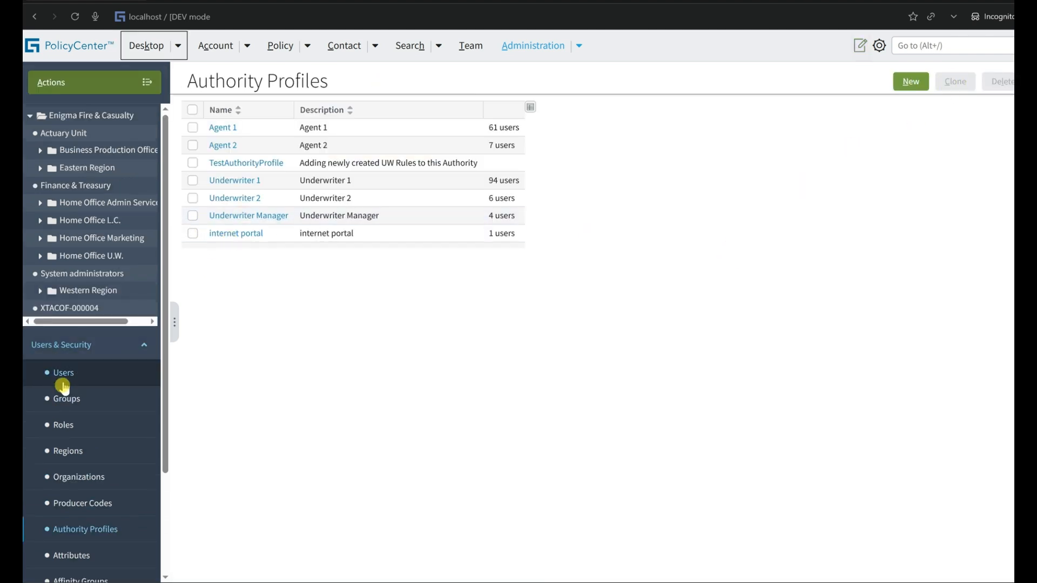
type("tu")
key("Return")
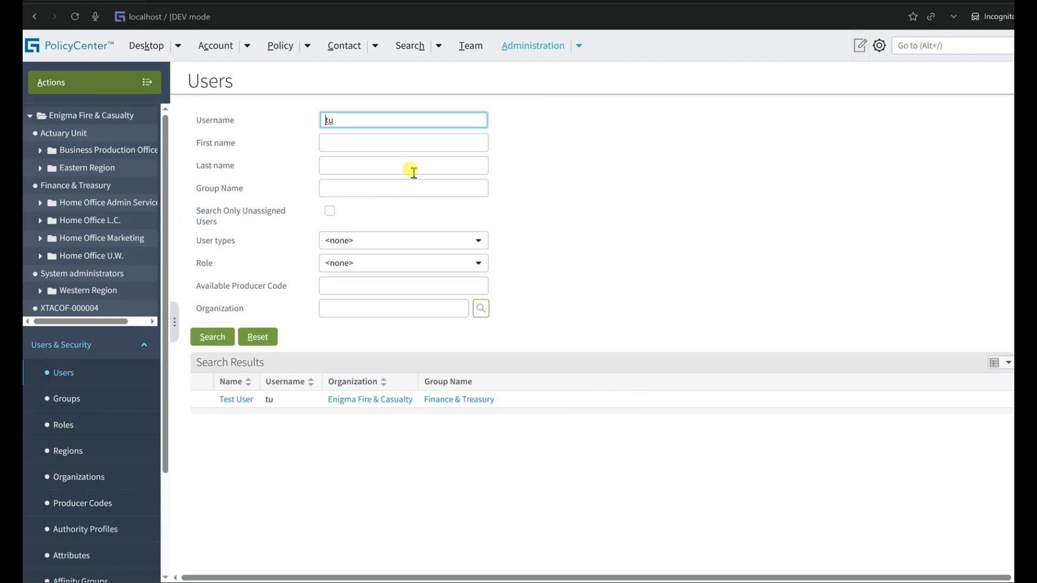
left_click(240, 403)
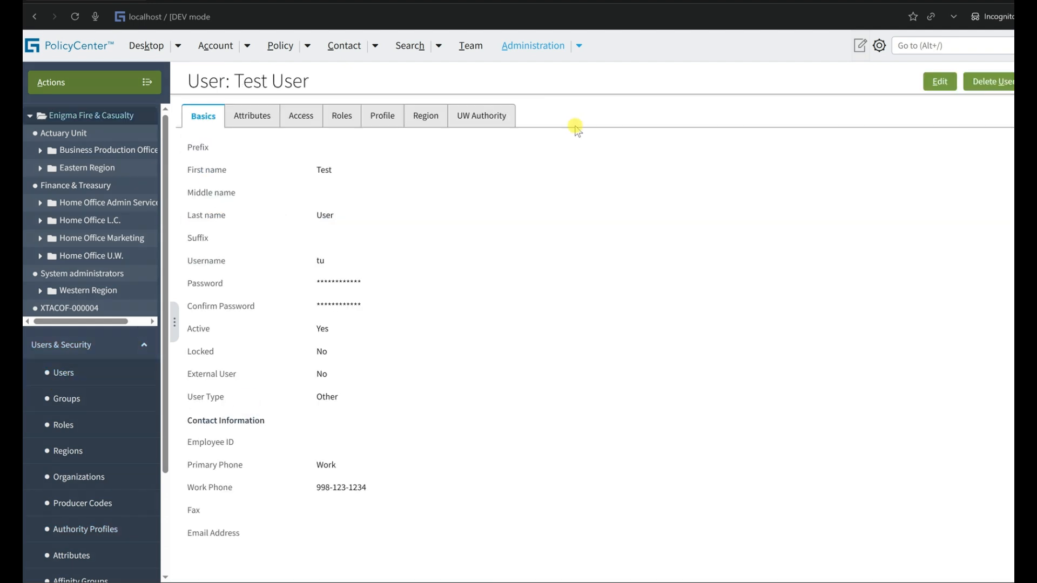
Add TestAuthorityProfile to the test user's UW authority and save the user.
left_click(510, 119)
left_click(940, 82)
left_click(201, 146)
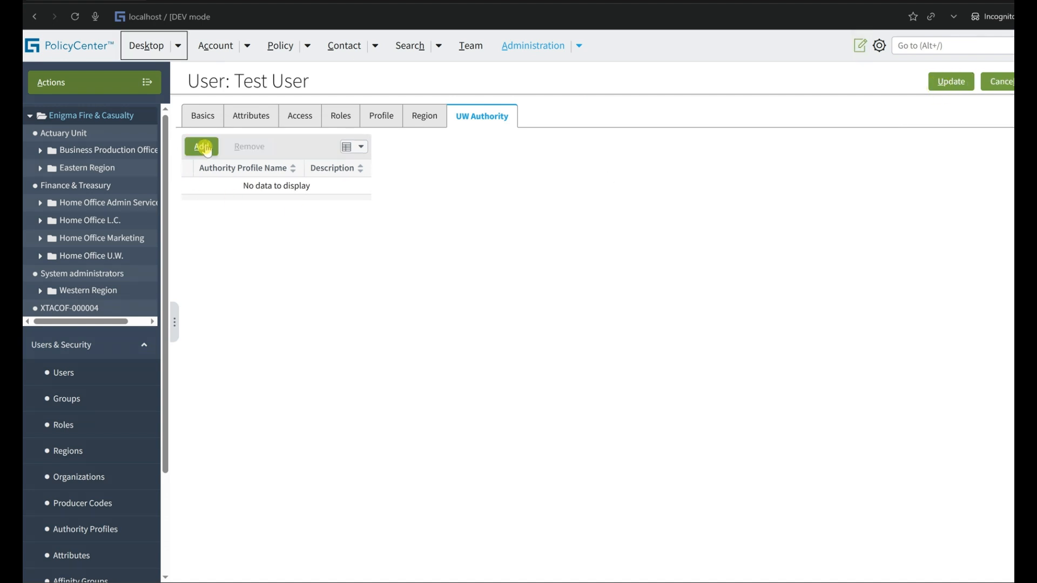
left_click(286, 189)
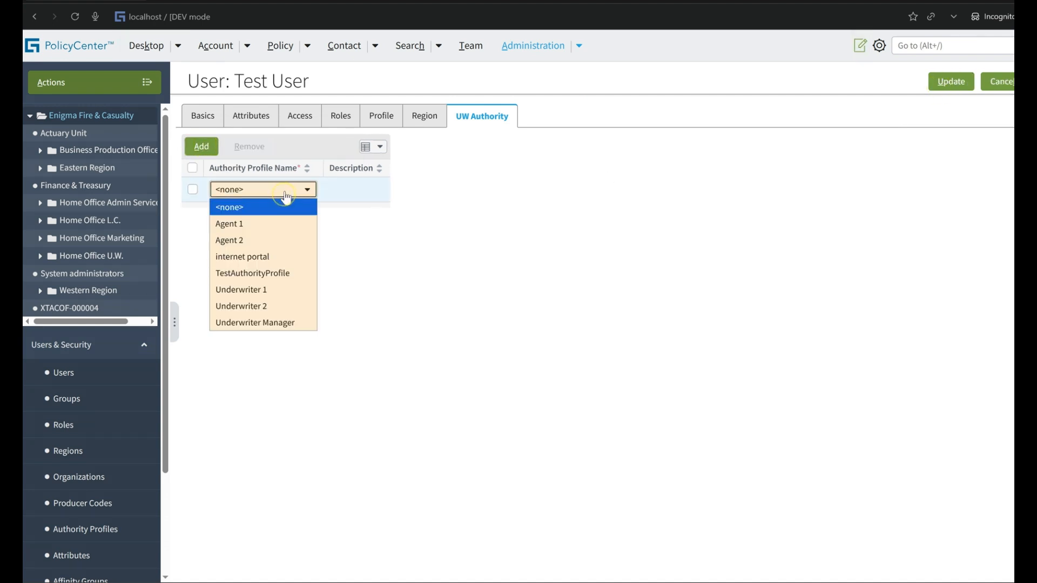
left_click(287, 273)
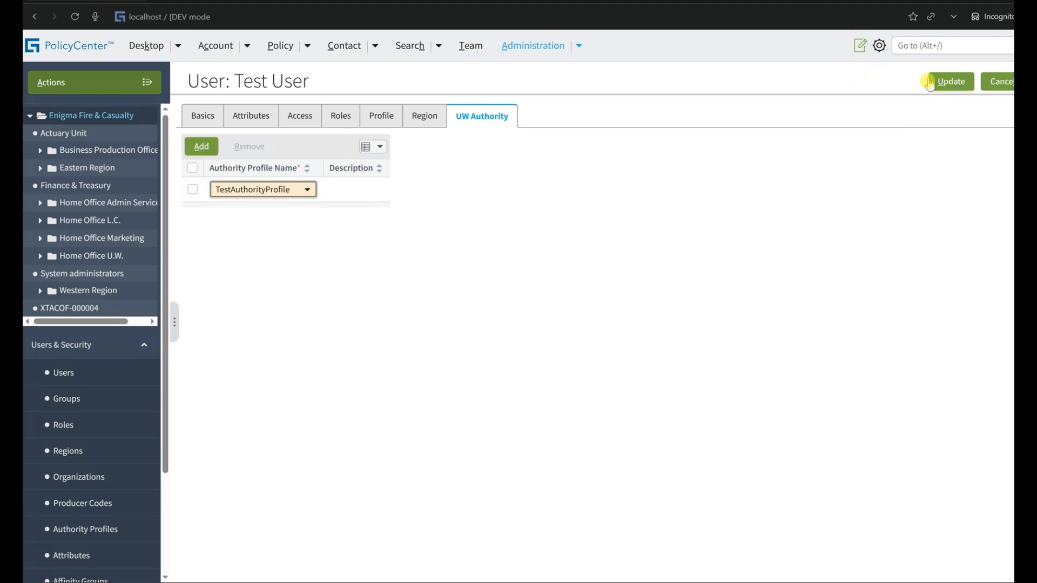
left_click(949, 81)
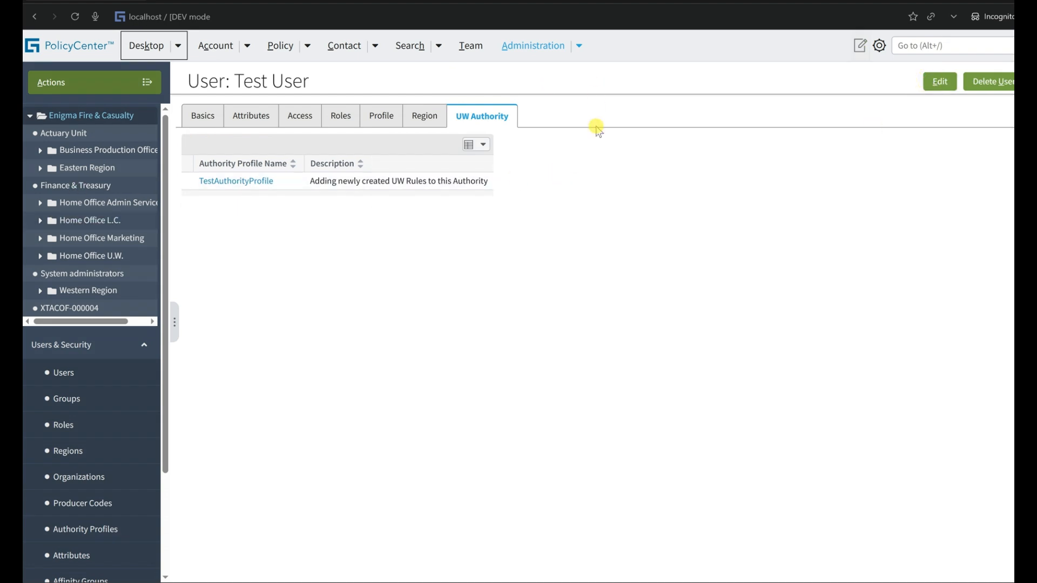
Log out of the incognito session and log back in as tu with the account password.
left_click(876, 54)
left_click(888, 192)
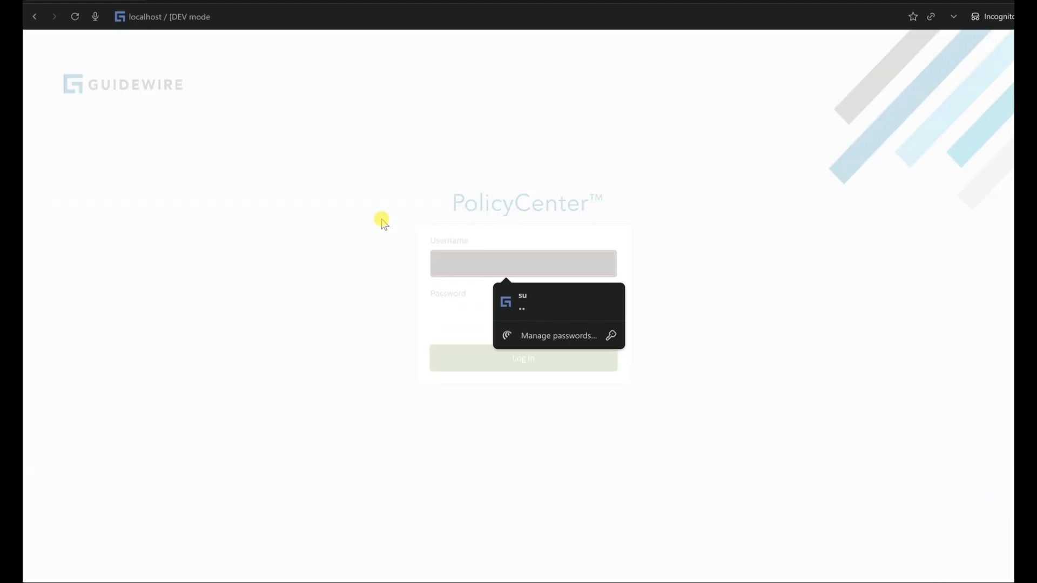
type("tu")
key("Tab")
type("gw")
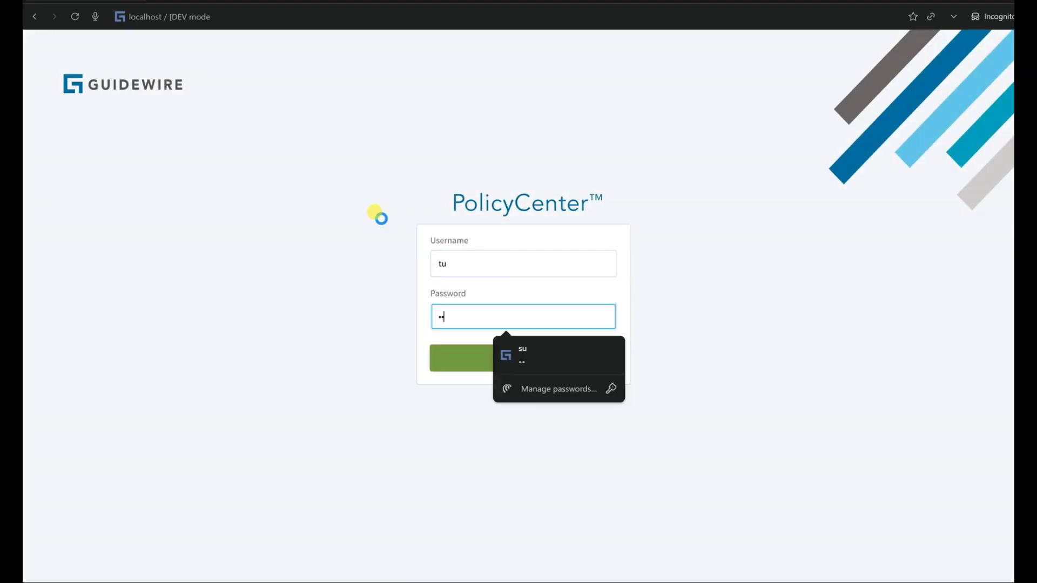
key("Return")
Copy the quoted submission's number from the Super User's browser window and open that submission in the test user's incognito session.
key("alt+Tab")
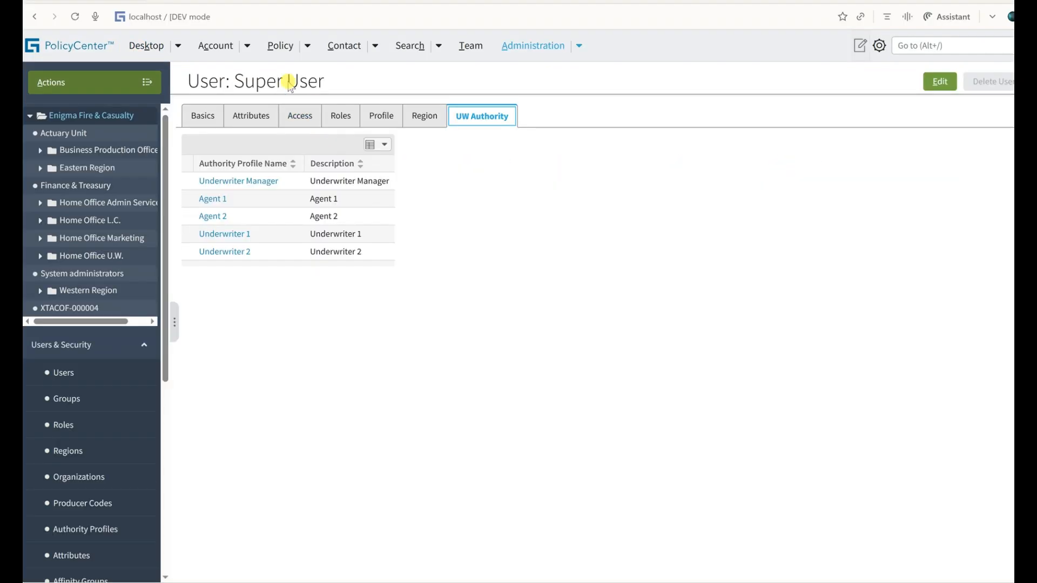
left_click(279, 49)
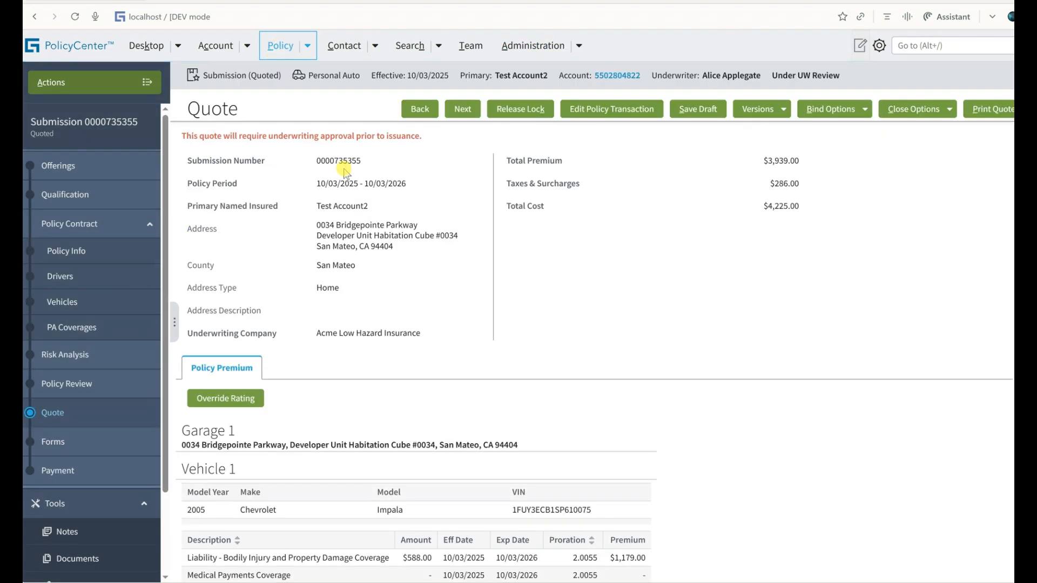
double_click(338, 160)
key("ctrl+c")
key("alt+Tab")
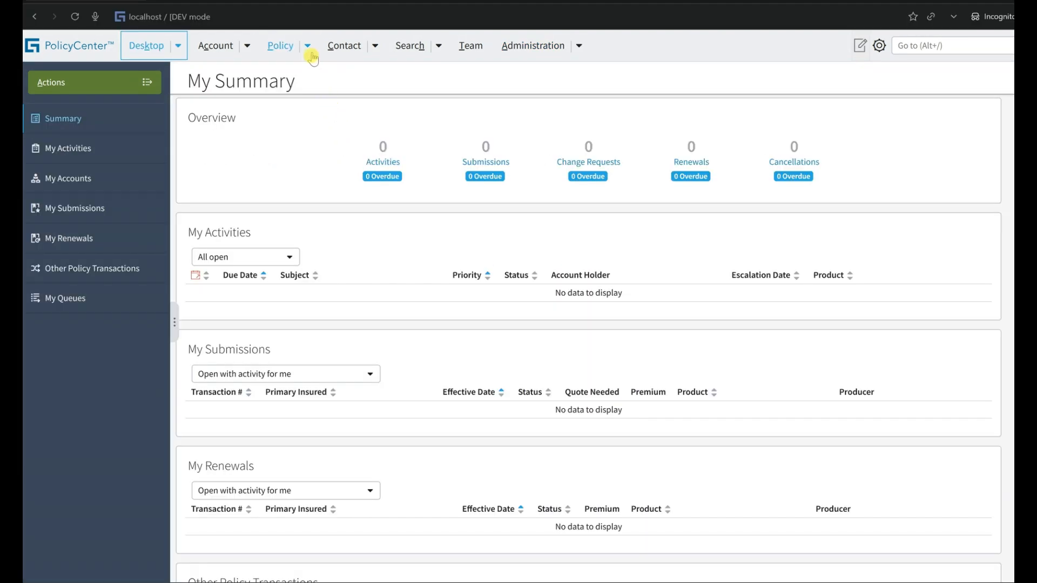
left_click(307, 46)
left_click(338, 97)
key("ctrl+v")
key("Return")
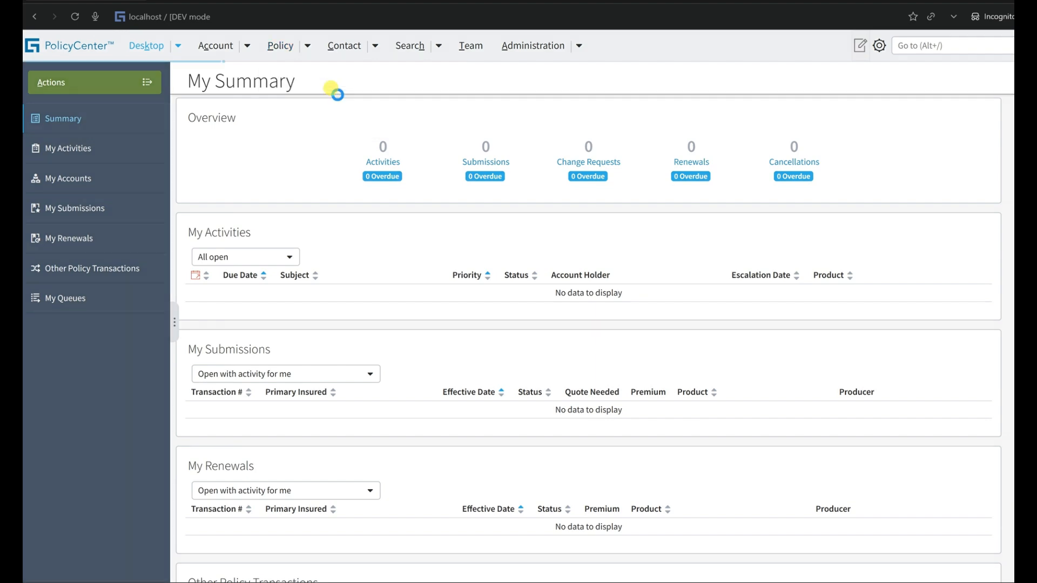
View the submission's UW issues in Risk Analysis, filtering the blocking issues by View All, Super User and Me.
left_click(93, 352)
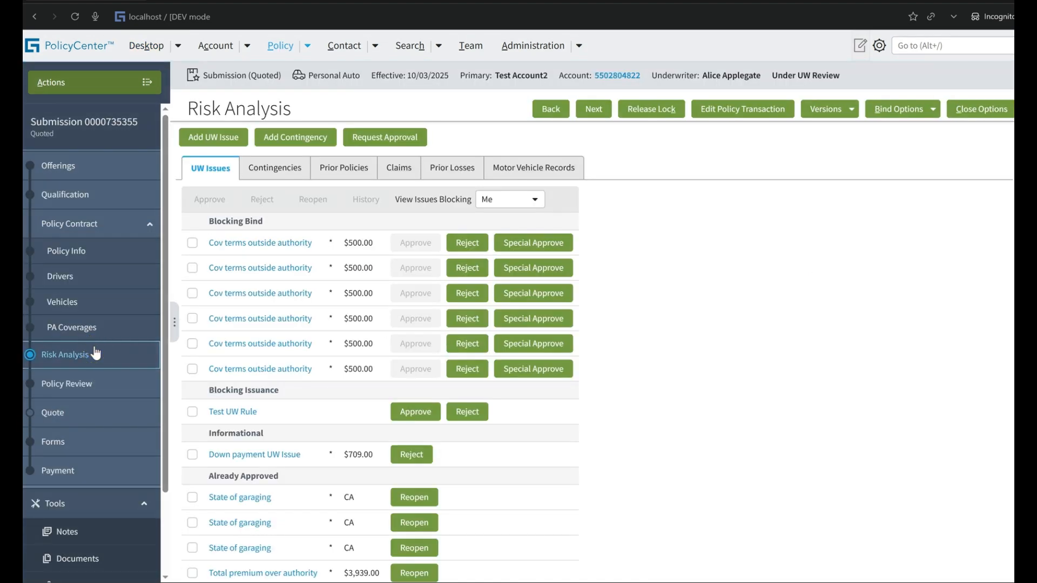
left_click(224, 296)
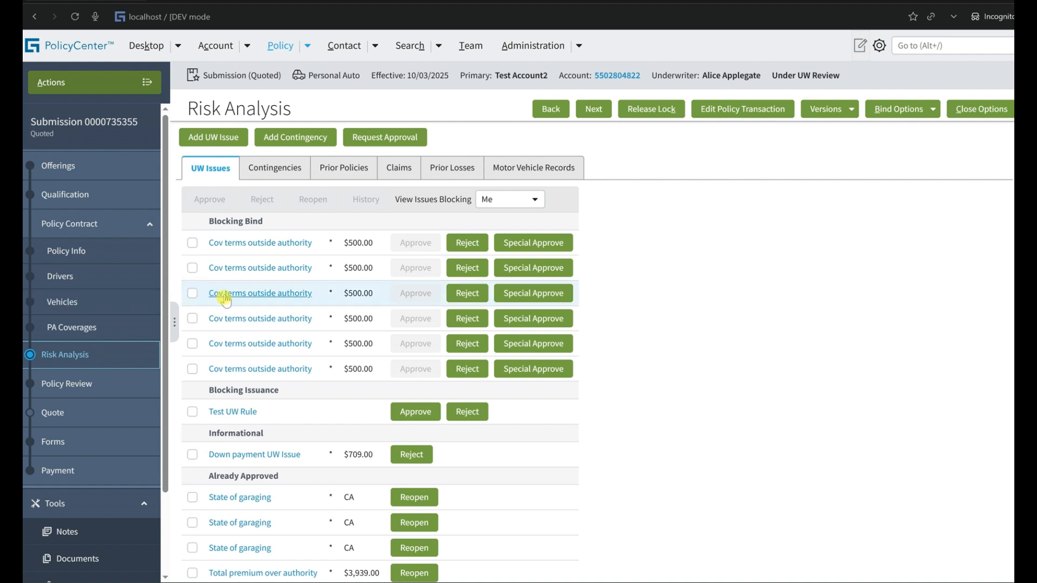
left_click(512, 201)
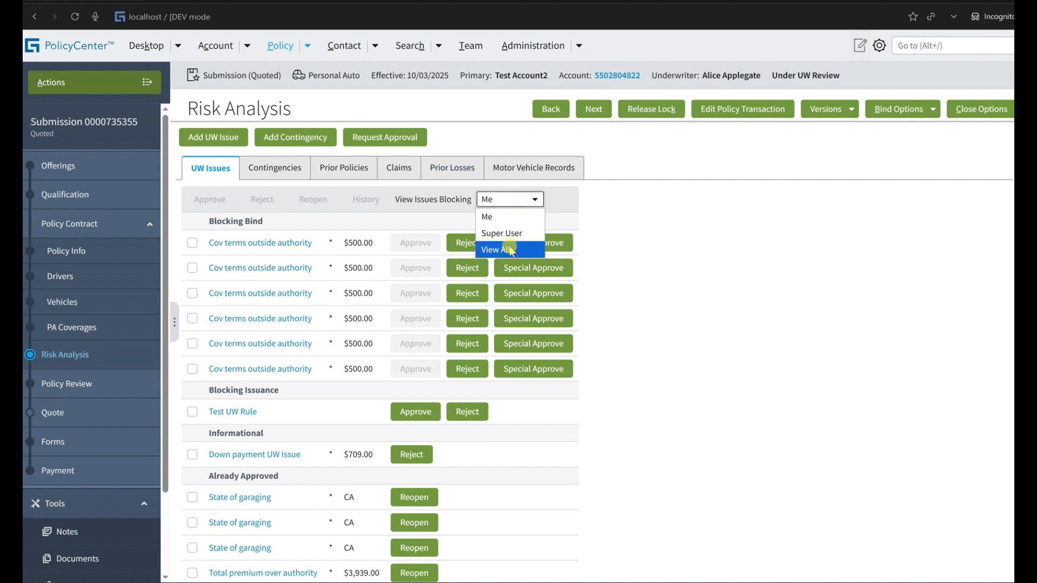
left_click(509, 248)
left_click(512, 199)
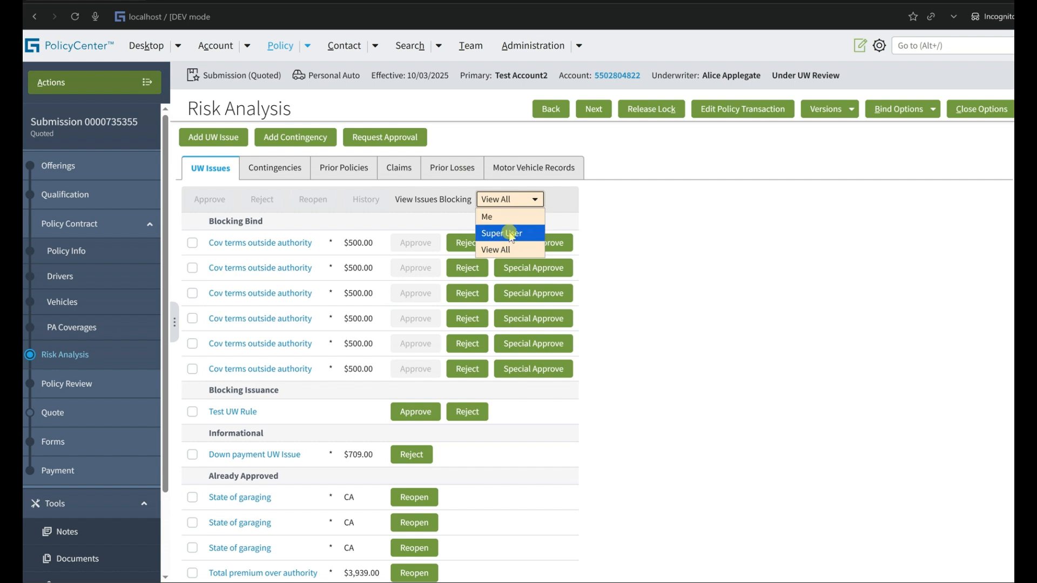
left_click(509, 232)
left_click(494, 201)
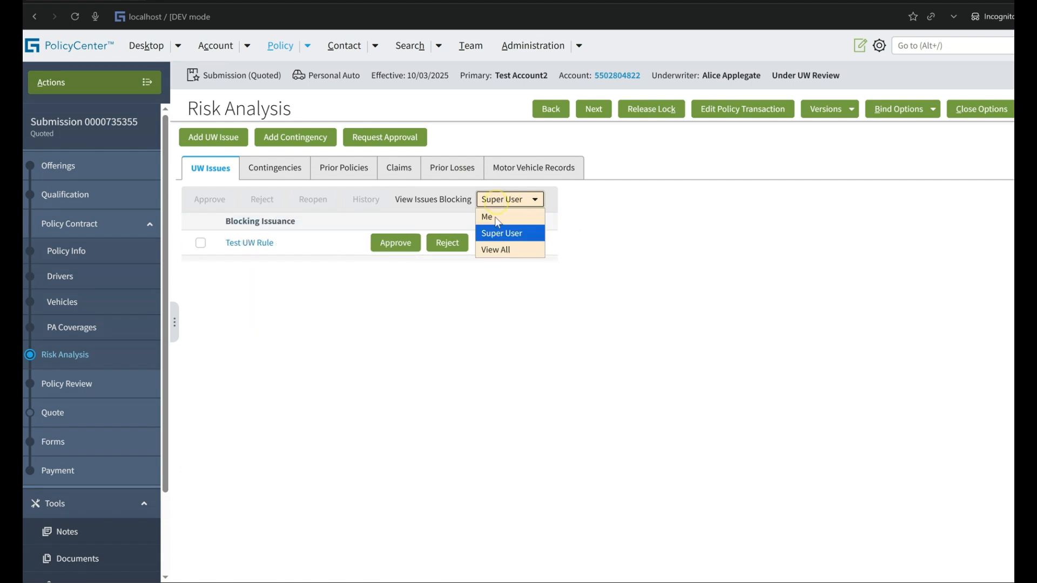
left_click(495, 220)
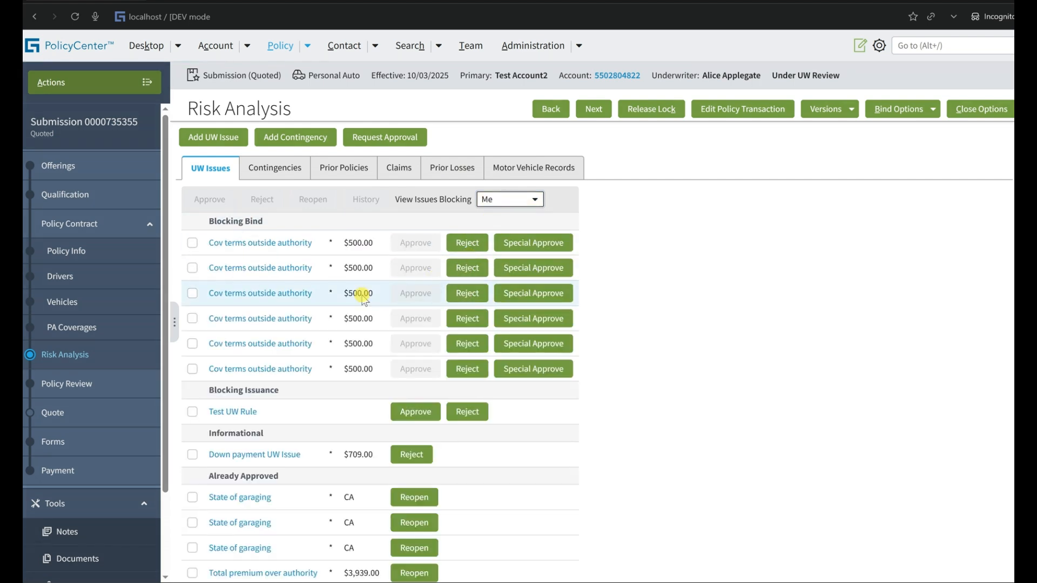
Compare the issues blocking the Super User with those blocking Me, and inspect Test UW Rule under Blocking Issuance.
scroll(362, 300, "down", 1)
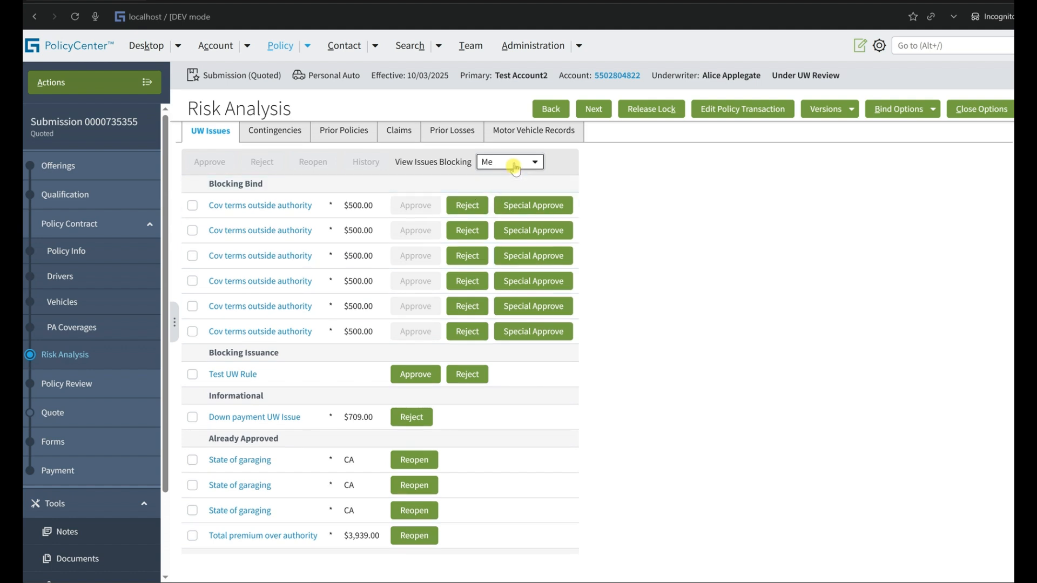
left_click(514, 162)
left_click(494, 196)
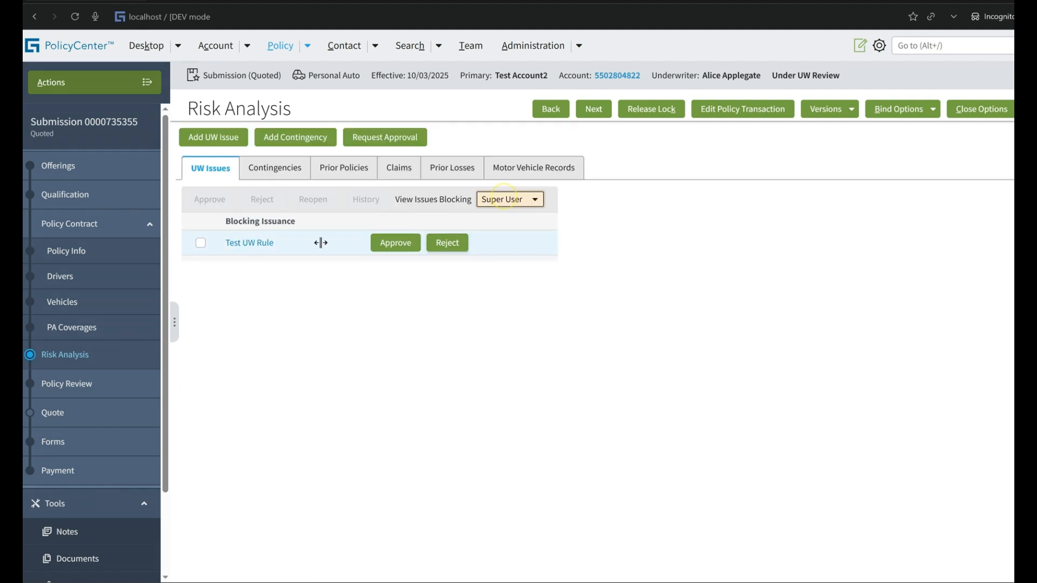
left_click(513, 200)
left_click(507, 213)
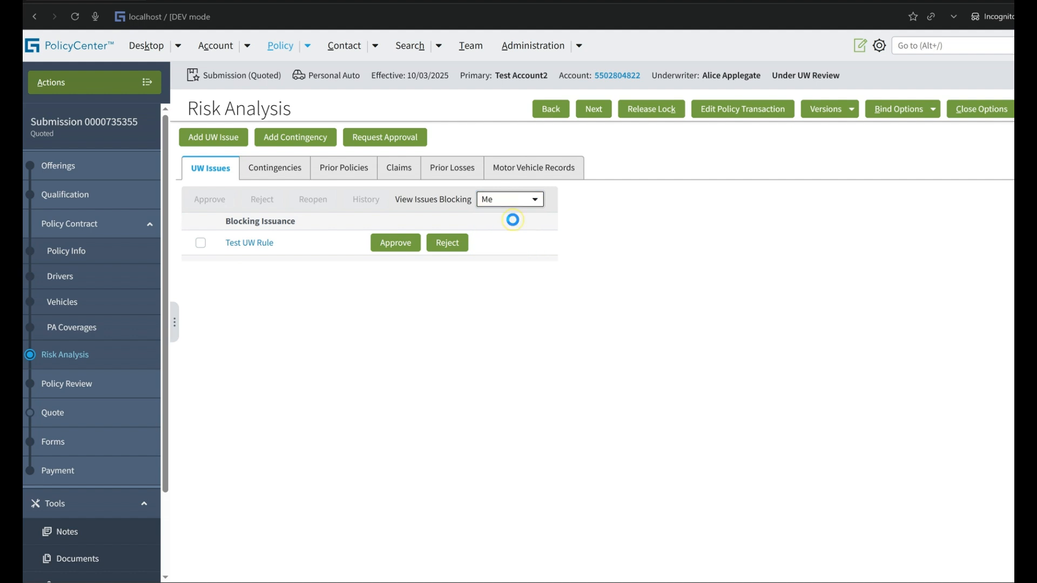
scroll(474, 316, "down", 1)
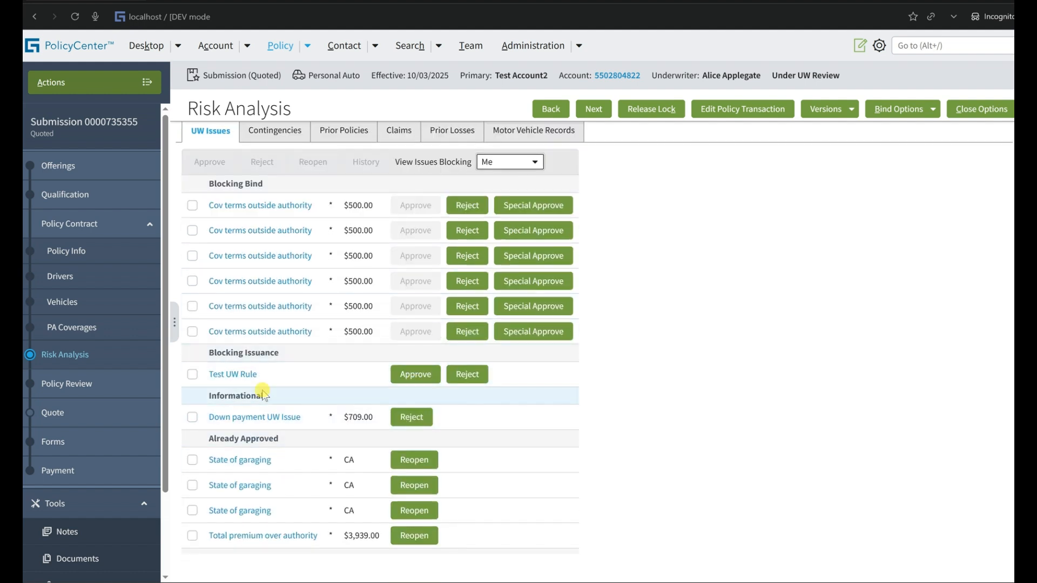
triple_click(254, 357)
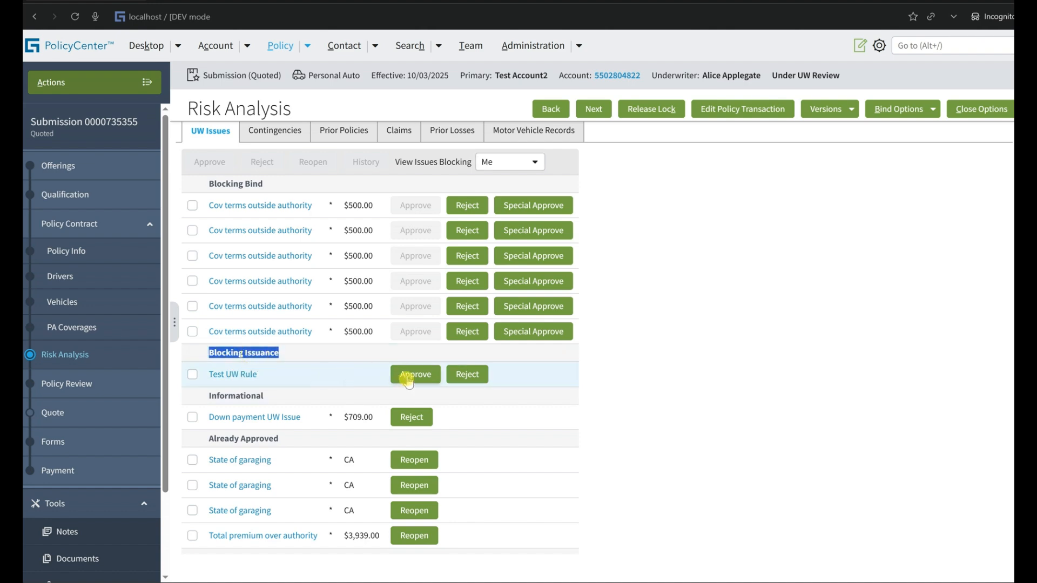
Open Risk Analysis for the submission in the Super User's window and check which approval options are available for Test UW Rule.
key("alt+Tab")
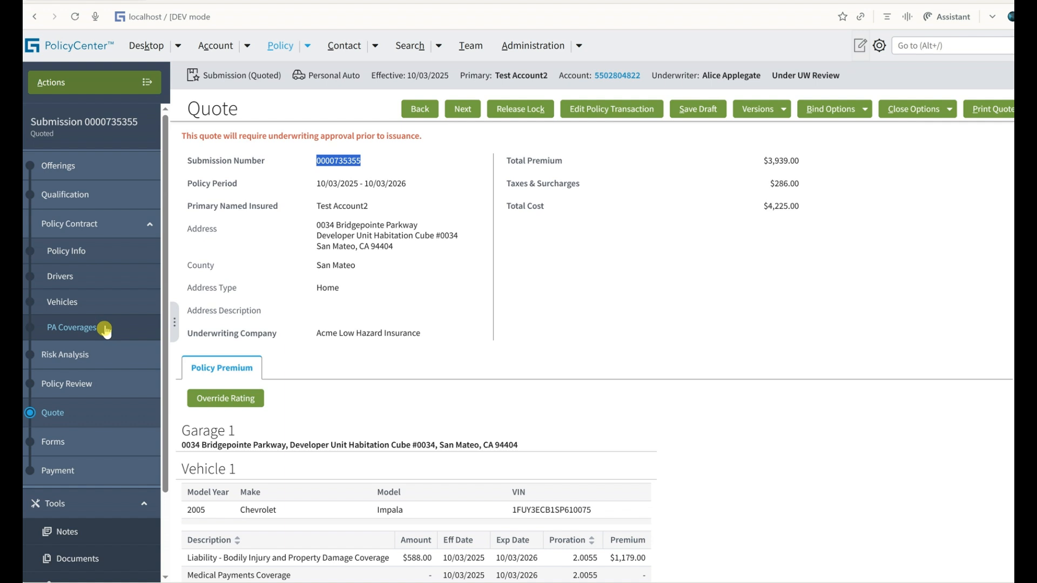
left_click(102, 354)
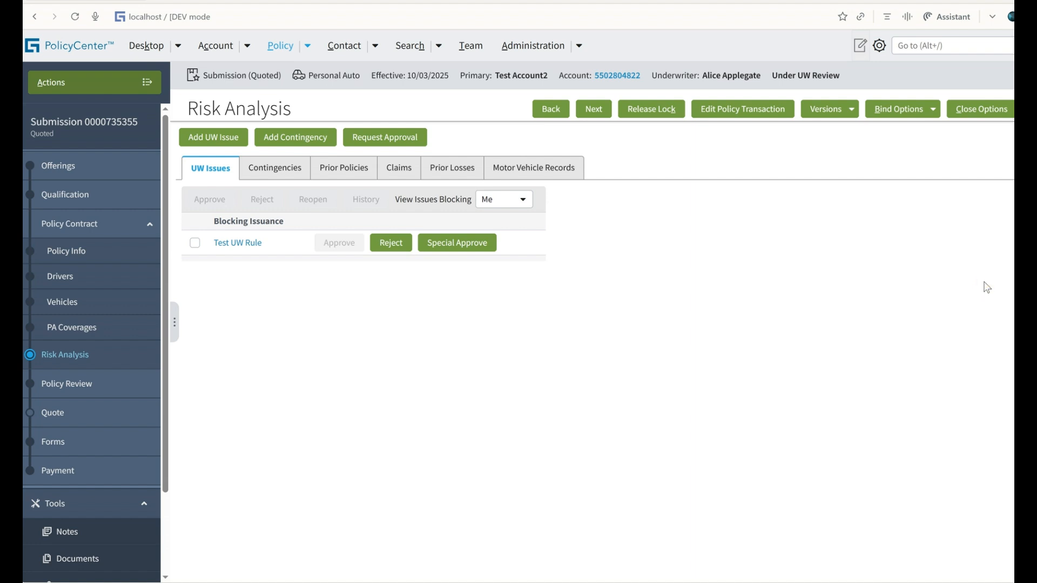
left_click(905, 263)
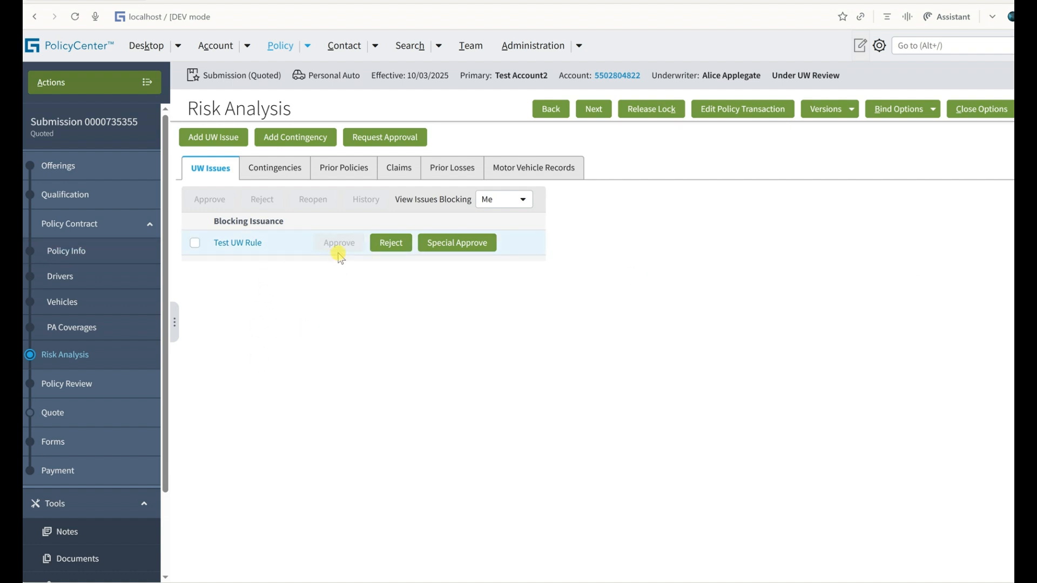
left_click(879, 45)
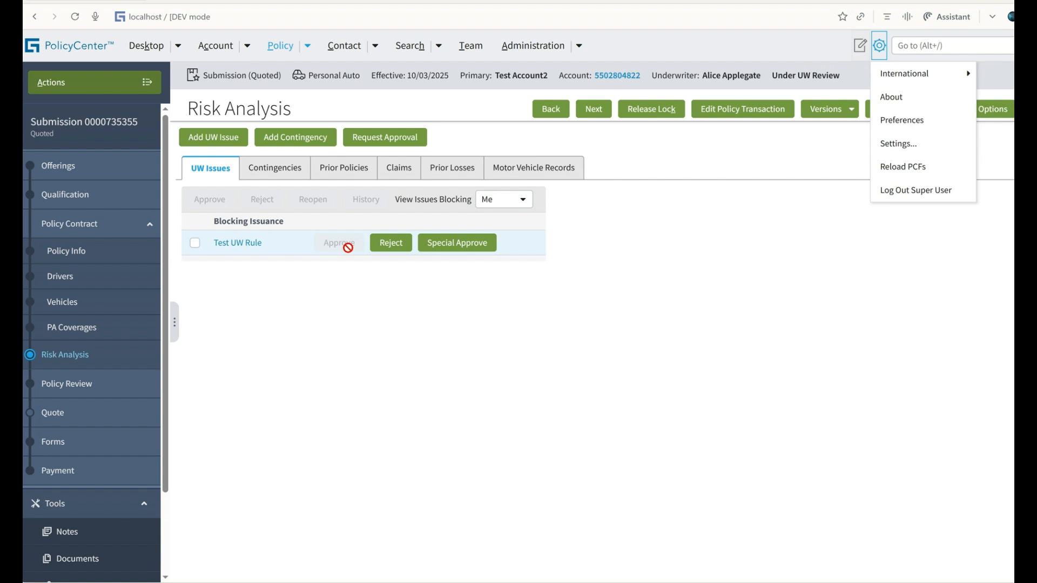
Return to the test user's window, filter the issues by those blocking Super User, and inspect Test UW Rule's approval options.
key("alt+Tab")
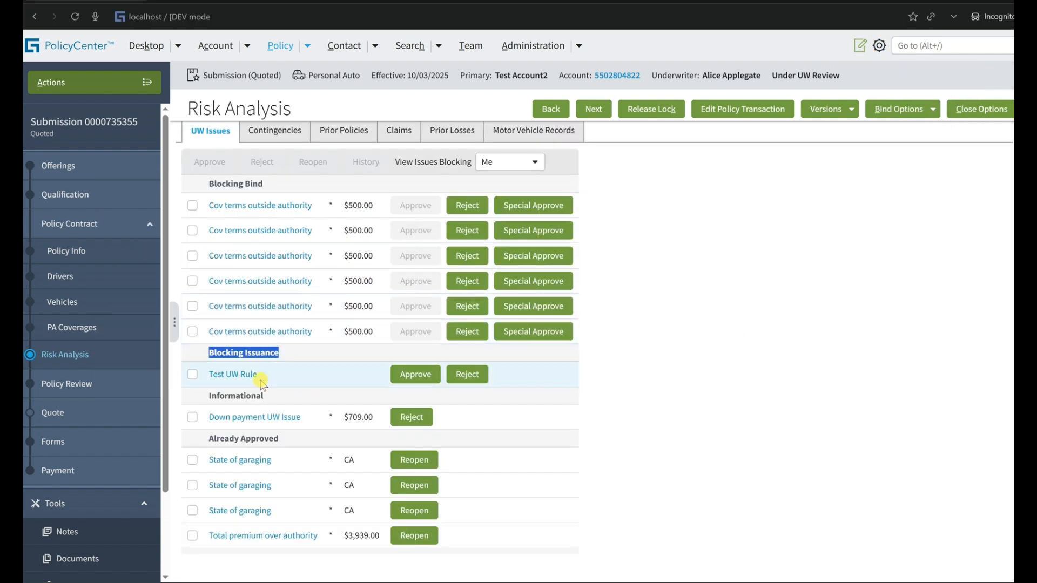
left_click(877, 54)
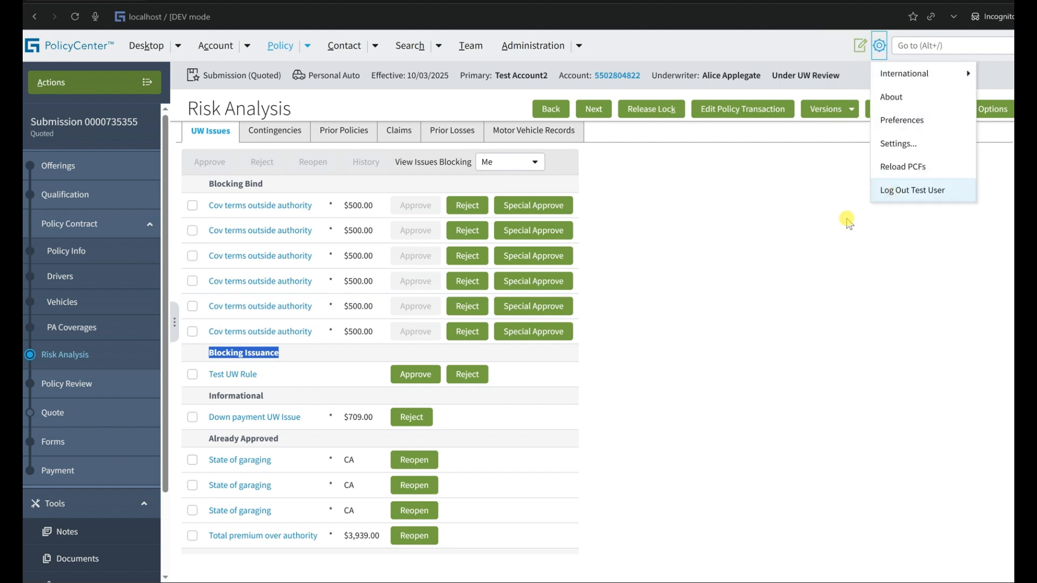
left_click(256, 376)
double_click(256, 377)
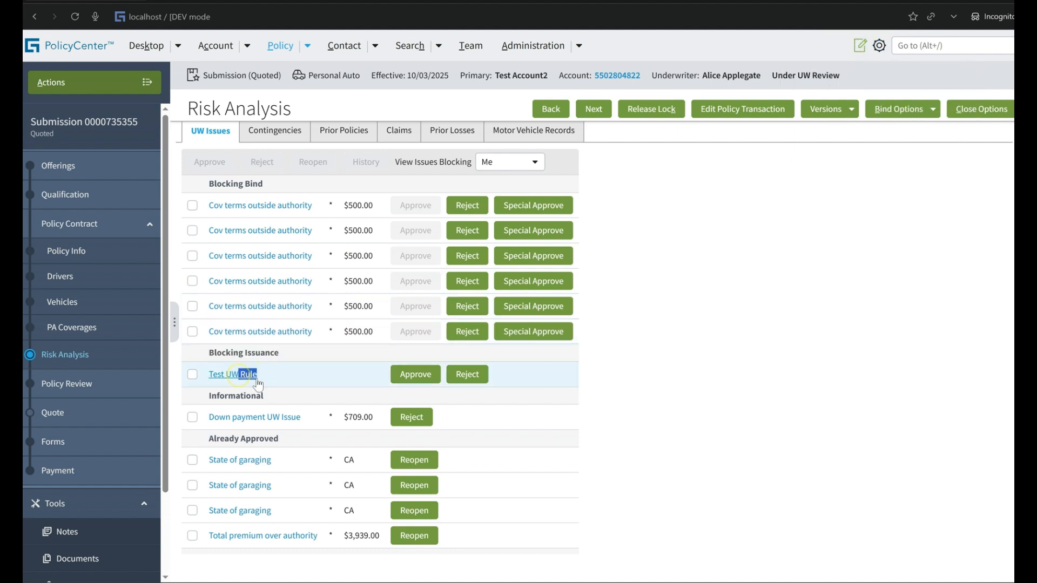
left_click(522, 167)
left_click(501, 196)
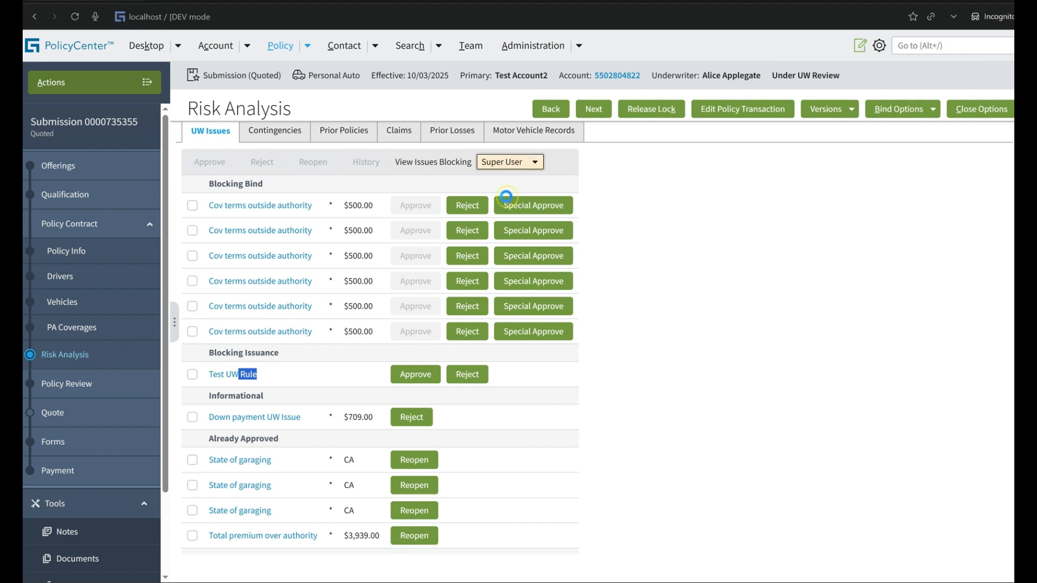
left_click_drag(304, 247, 217, 247)
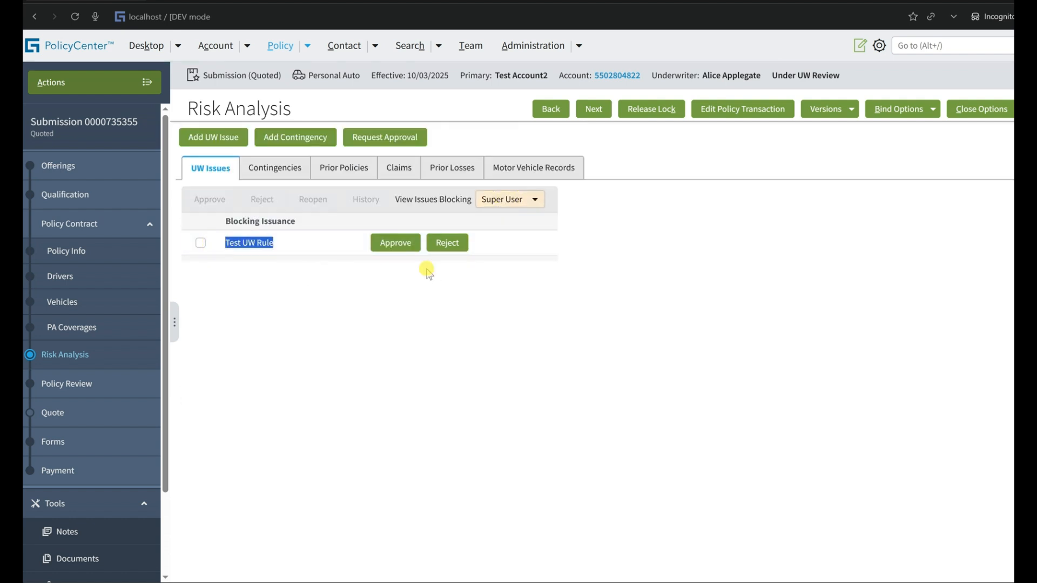
key("alt+Tab")
key("alt+Tab")
Copy the submission in the test user's session and quote the copy.
left_click(92, 82)
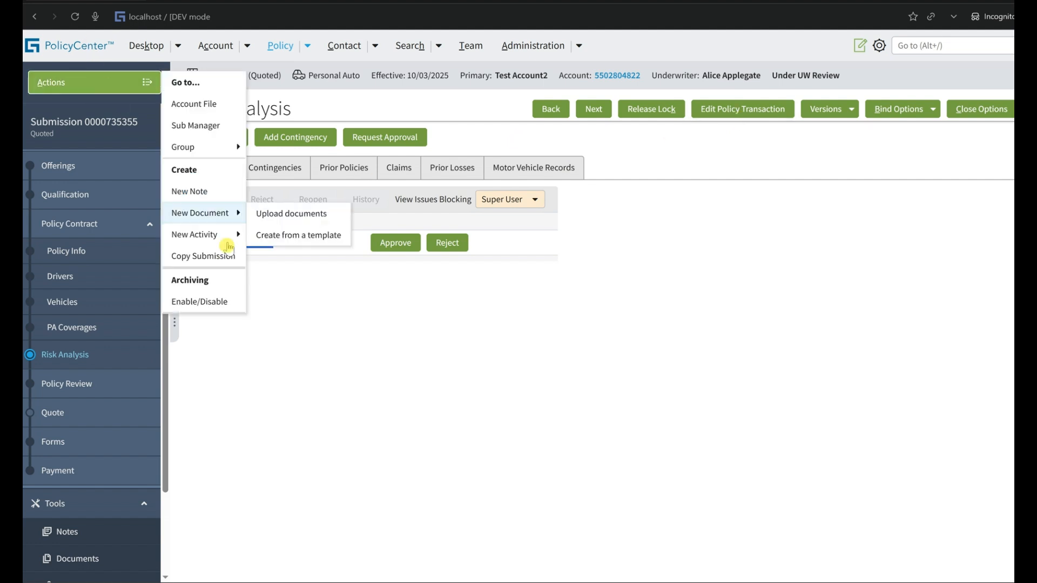
left_click(209, 265)
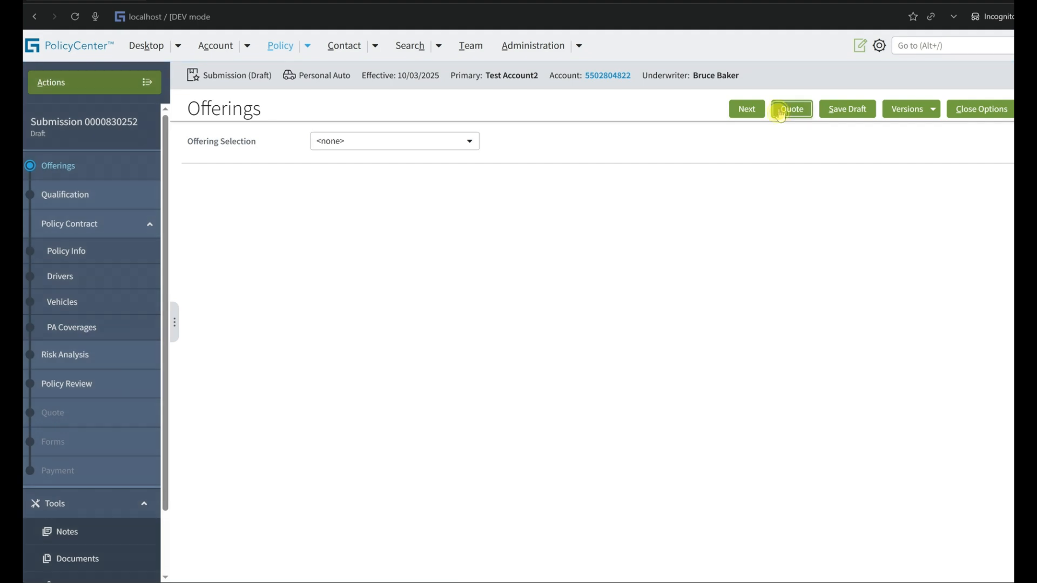
left_click(779, 111)
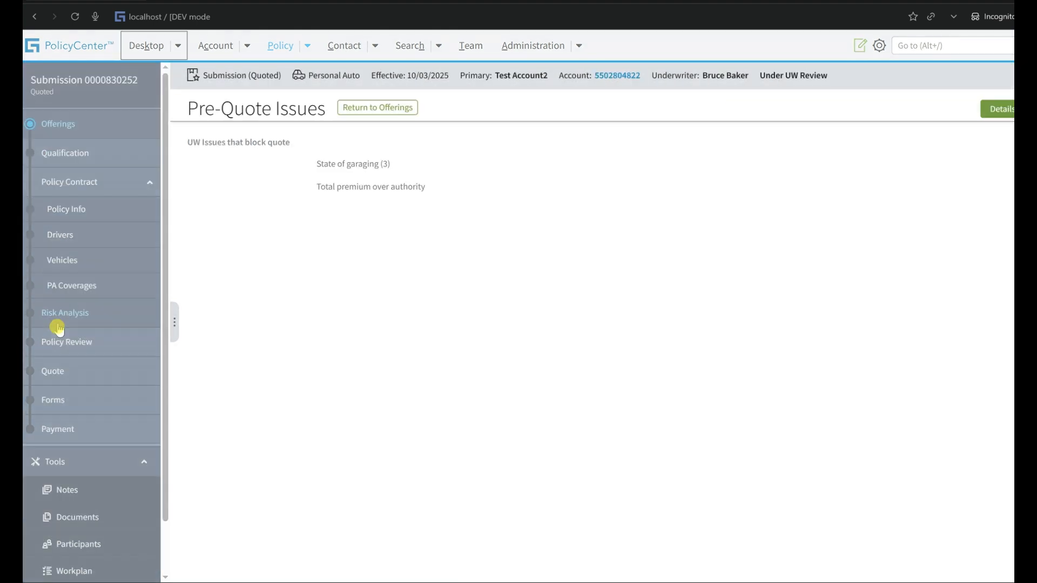
Review the copied submission's pre-quote issues and open their details in Risk Analysis to compare the available approvals.
double_click(341, 192)
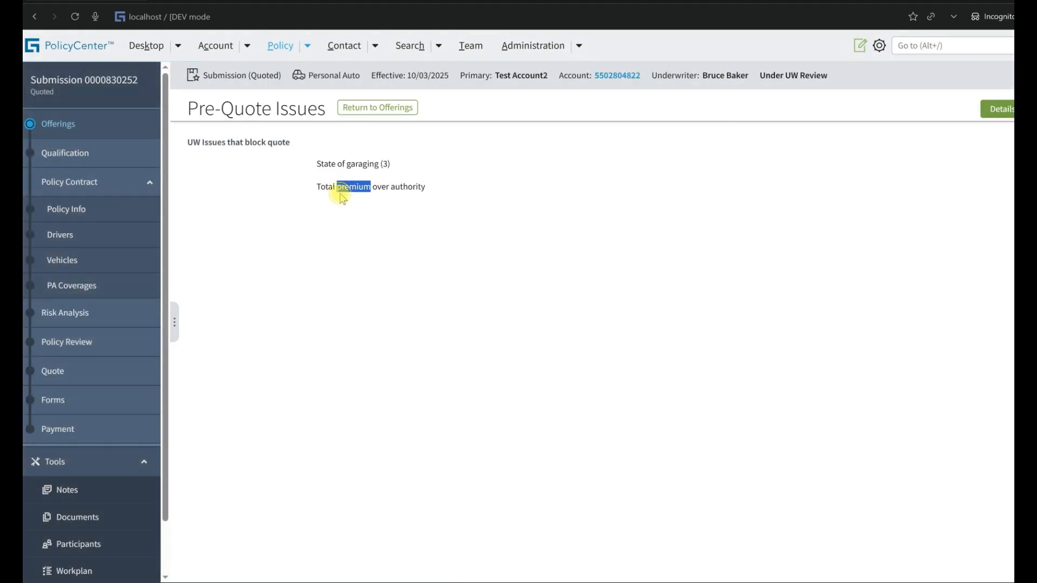
left_click(341, 194)
left_click(993, 110)
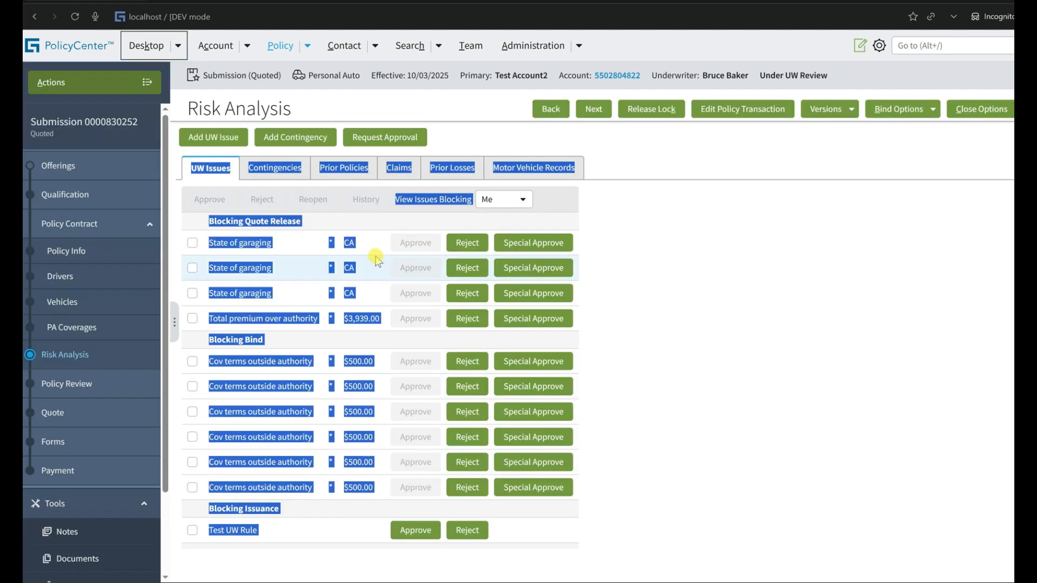
left_click(746, 290)
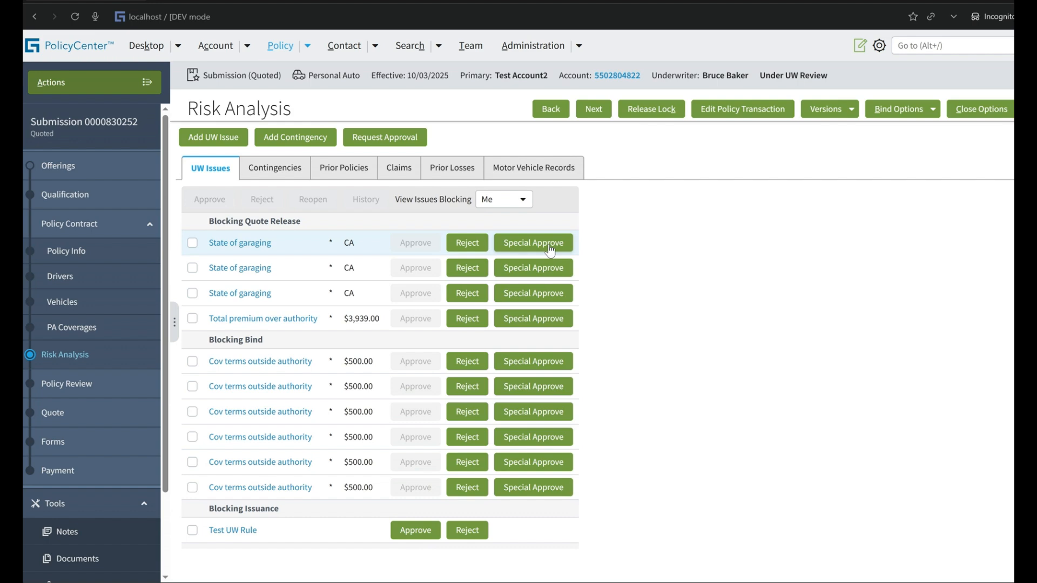
Switch to the Super User's window and open the Users administration page.
key("alt+Tab")
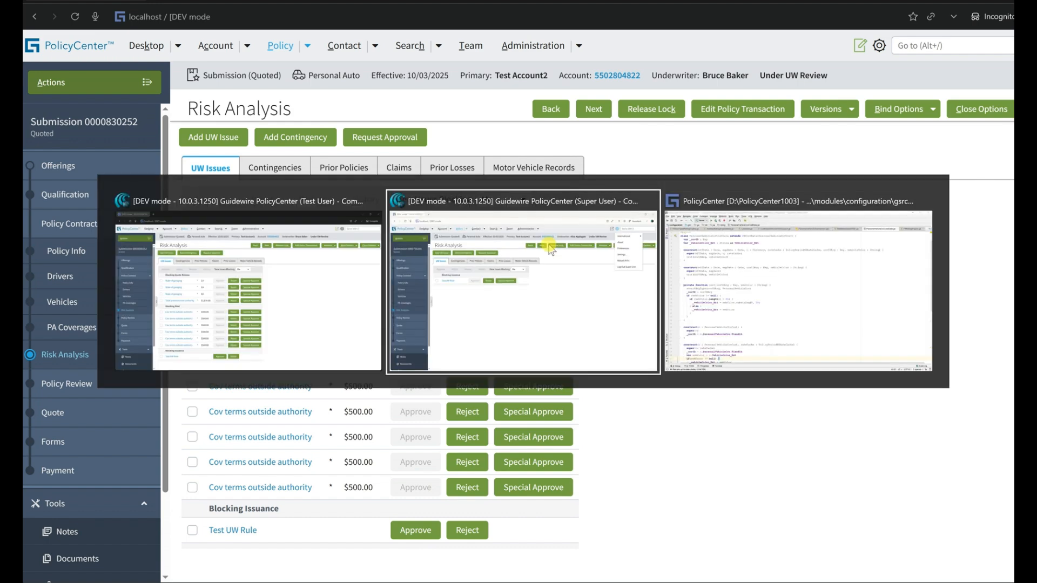
left_click(575, 48)
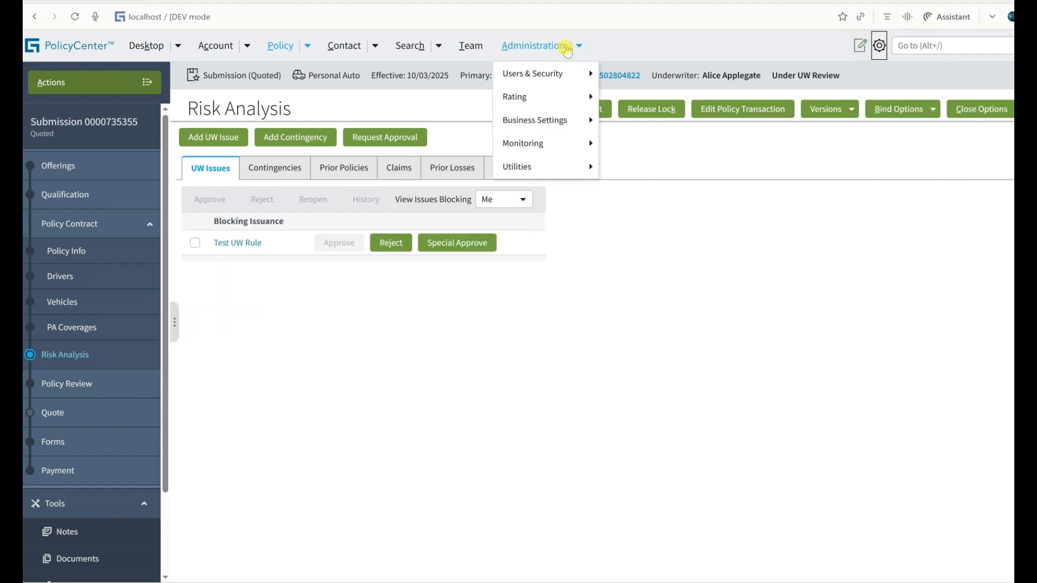
mouse_move(581, 78)
left_click(613, 74)
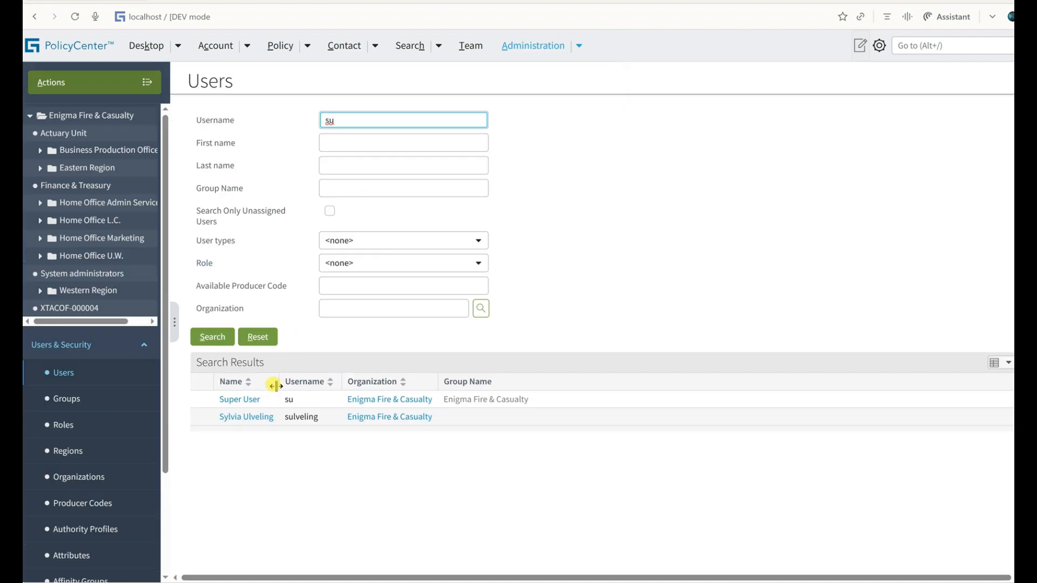
In the test user's window, find the user tu and open that account's UW authority profiles for editing.
key("alt+Tab")
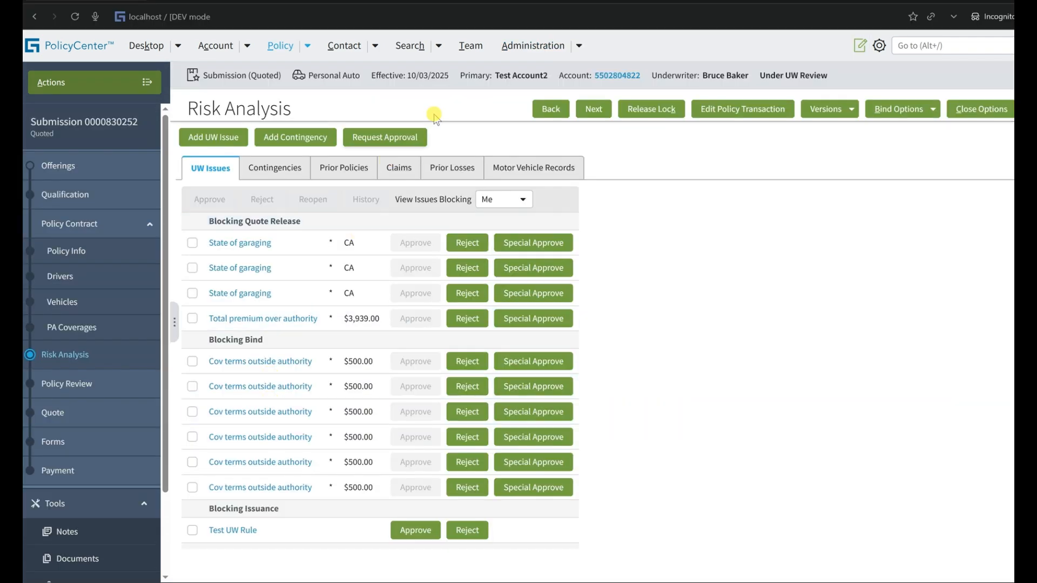
left_click(576, 48)
mouse_move(579, 76)
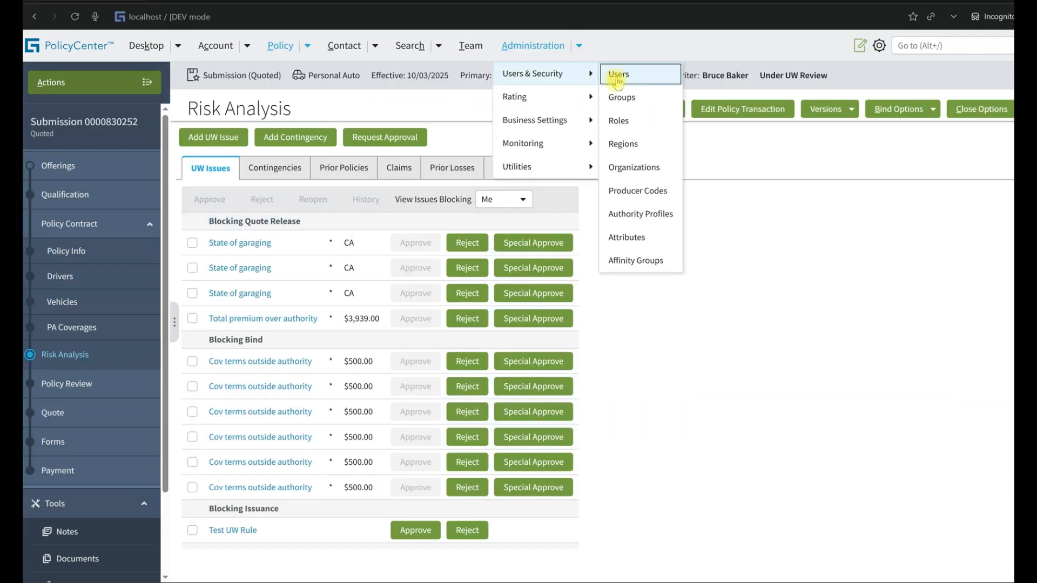
left_click(678, 75)
key("Return")
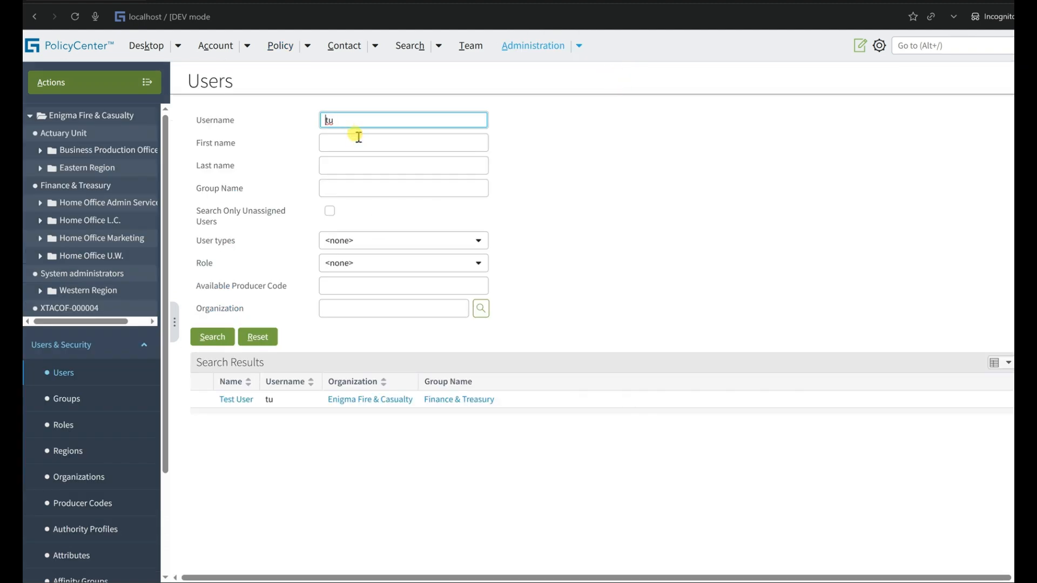
left_click(236, 400)
left_click(481, 116)
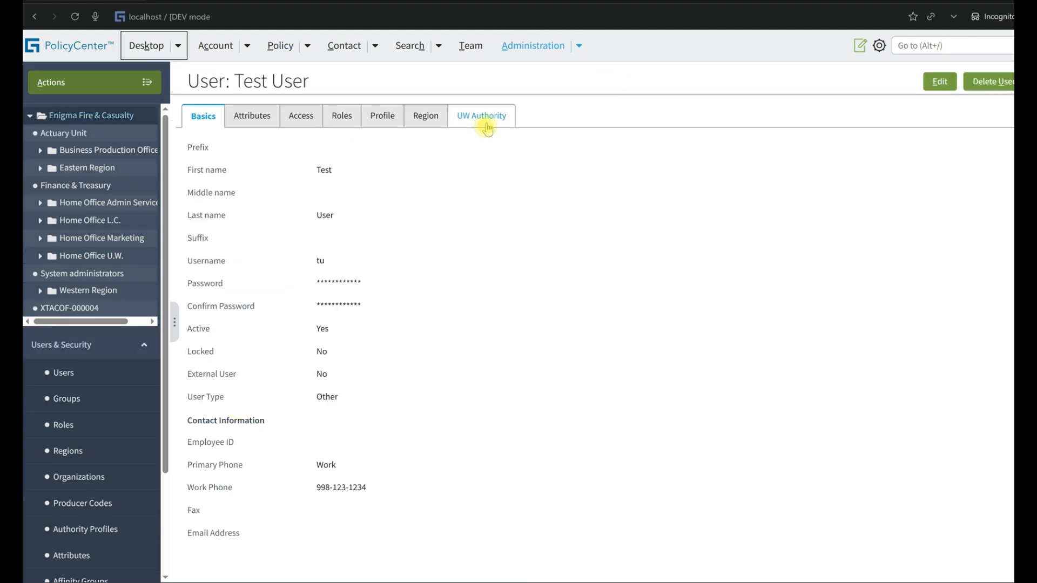
left_click(940, 81)
View the UW authority profiles assigned to the Super User in the other window.
key("alt+Tab")
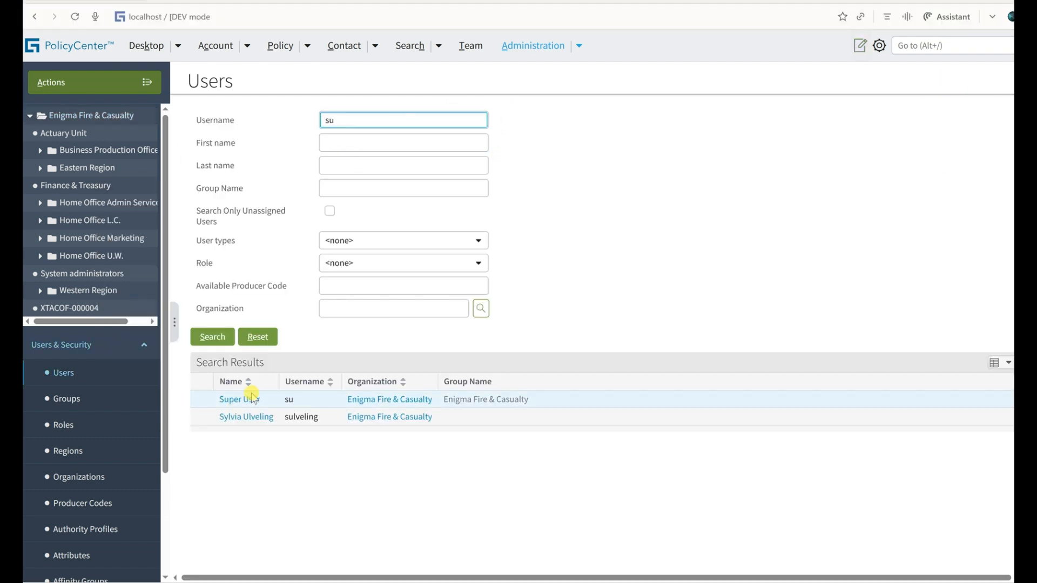
left_click(248, 401)
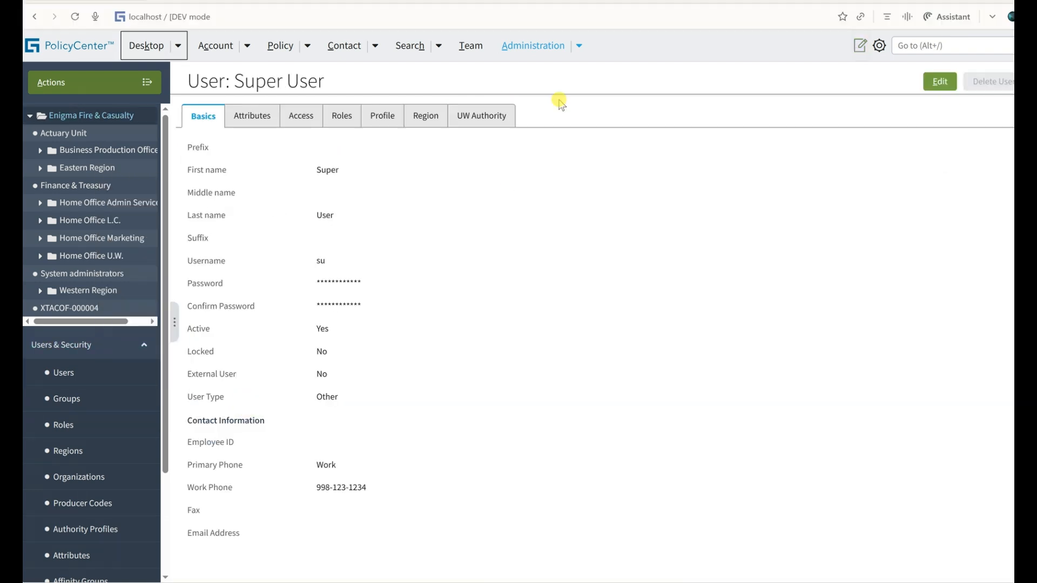
left_click(494, 116)
Add the Agent 1 and Agent 2 authority profiles to Test User, matching the Super User's list.
key("alt+Tab")
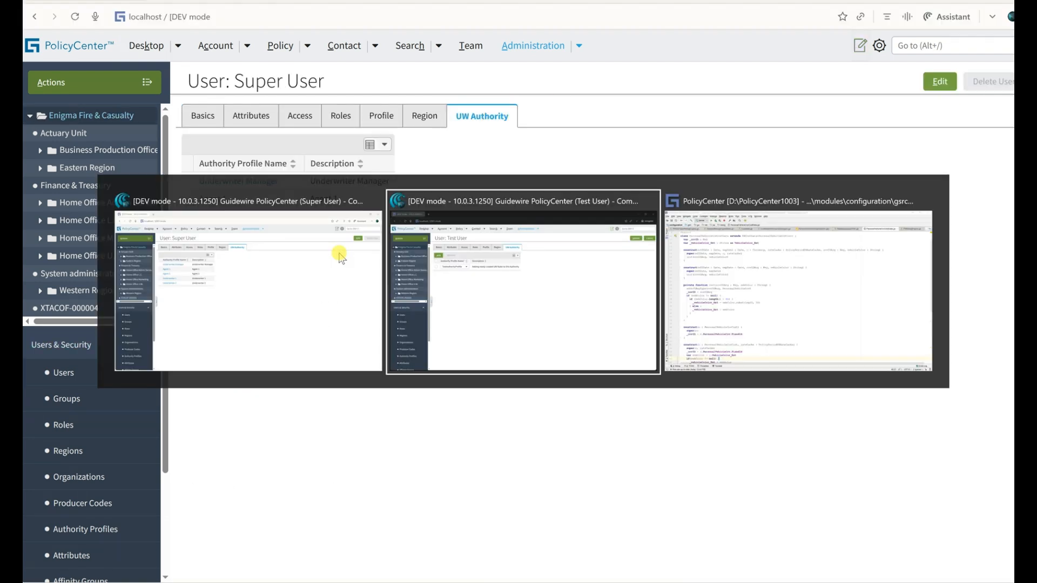
left_click(201, 146)
left_click(255, 215)
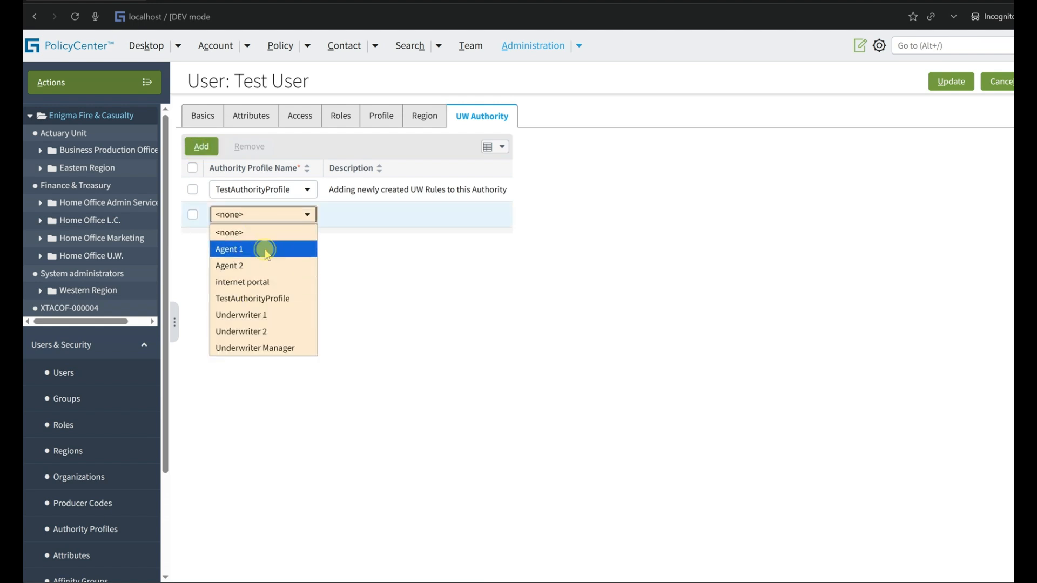
key("alt+Tab")
key("alt+Tab")
left_click(201, 146)
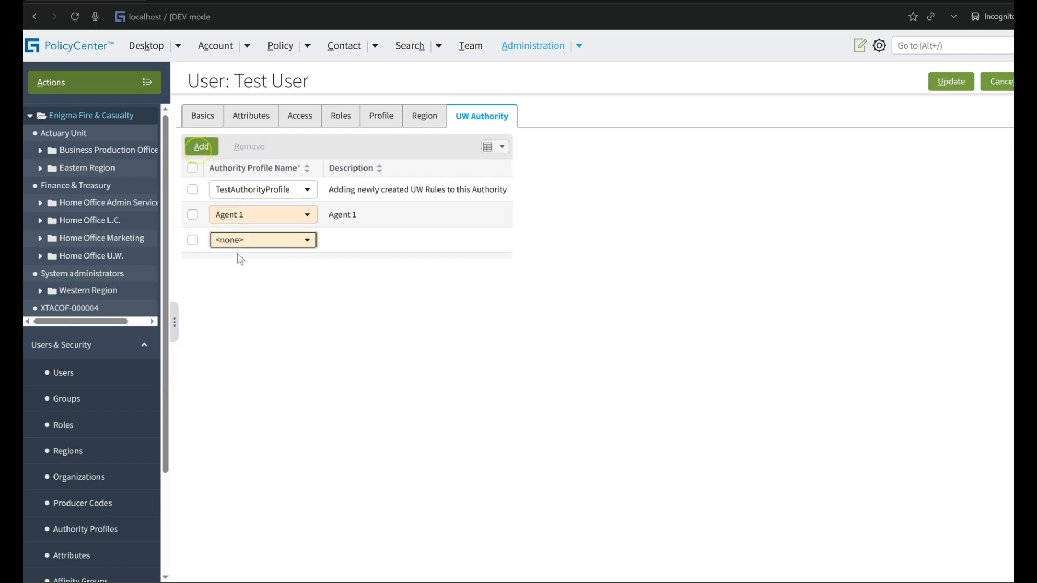
left_click(257, 239)
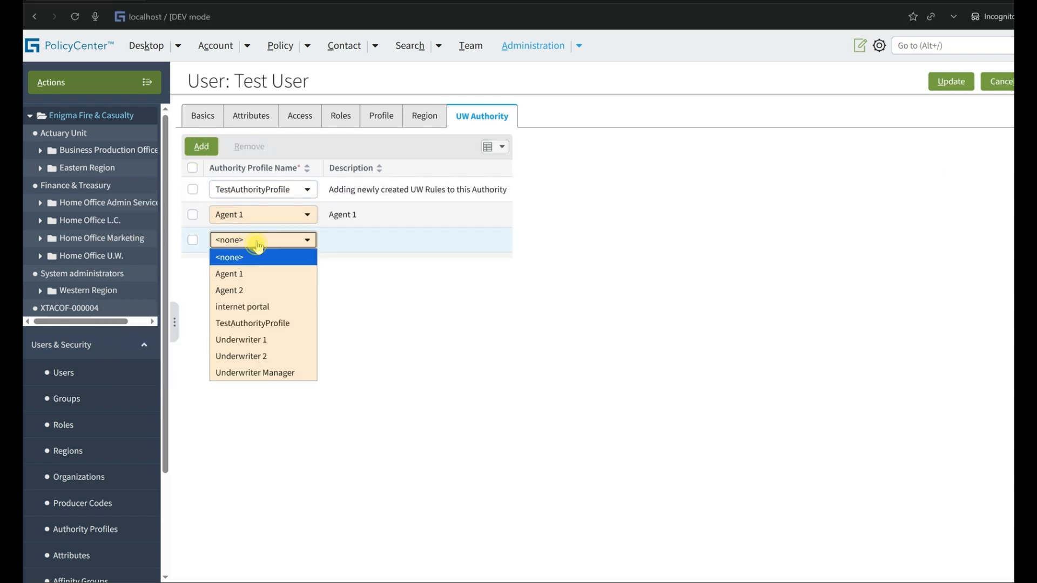
left_click(247, 289)
Add the Underwriter 1 and Underwriter 2 authority profiles to Test User, checking against the Super User's list.
left_click(202, 147)
key("alt+Tab")
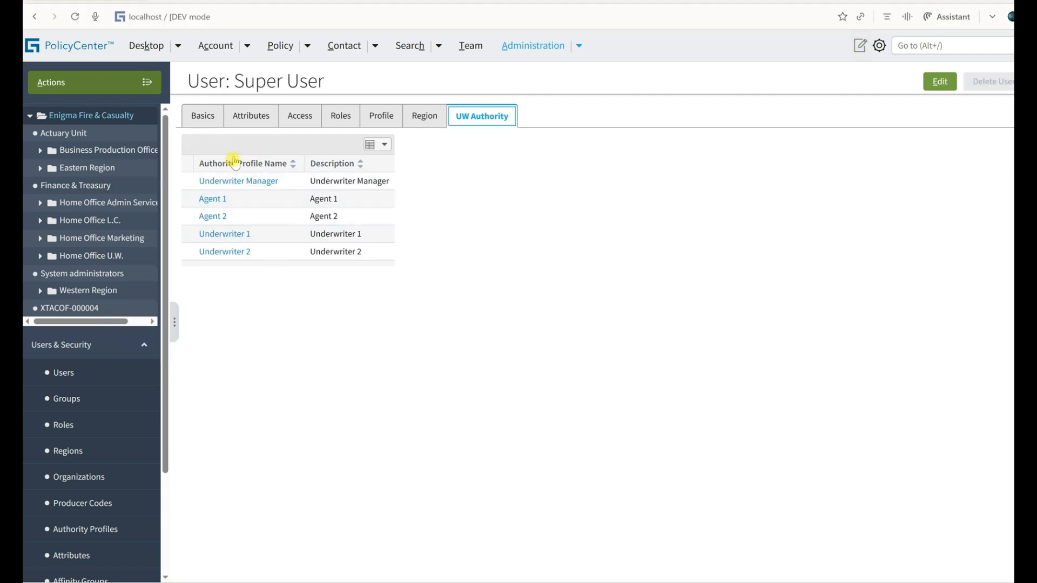
key("alt+Tab")
left_click(240, 265)
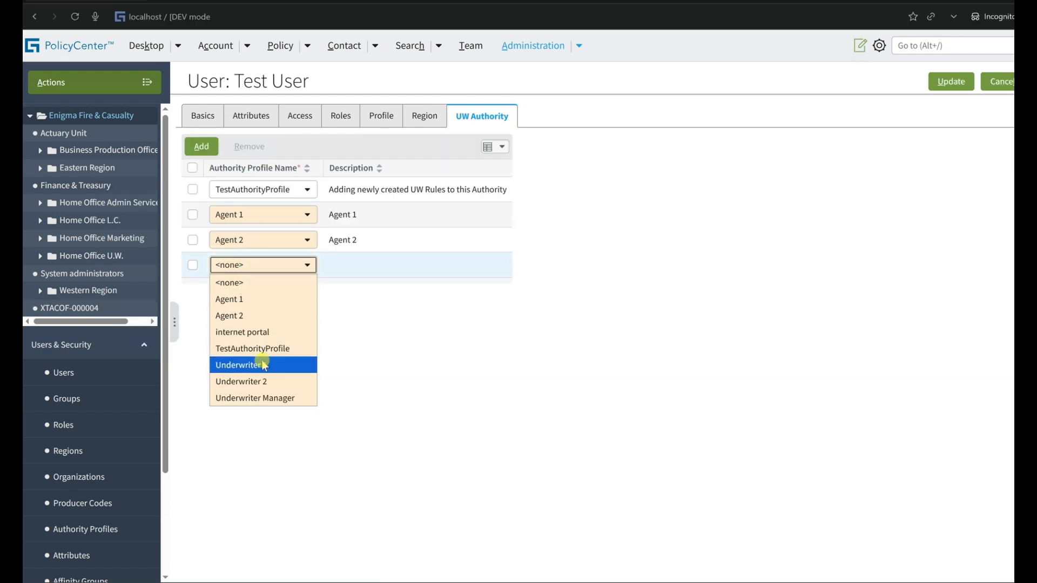
left_click(273, 367)
left_click(202, 146)
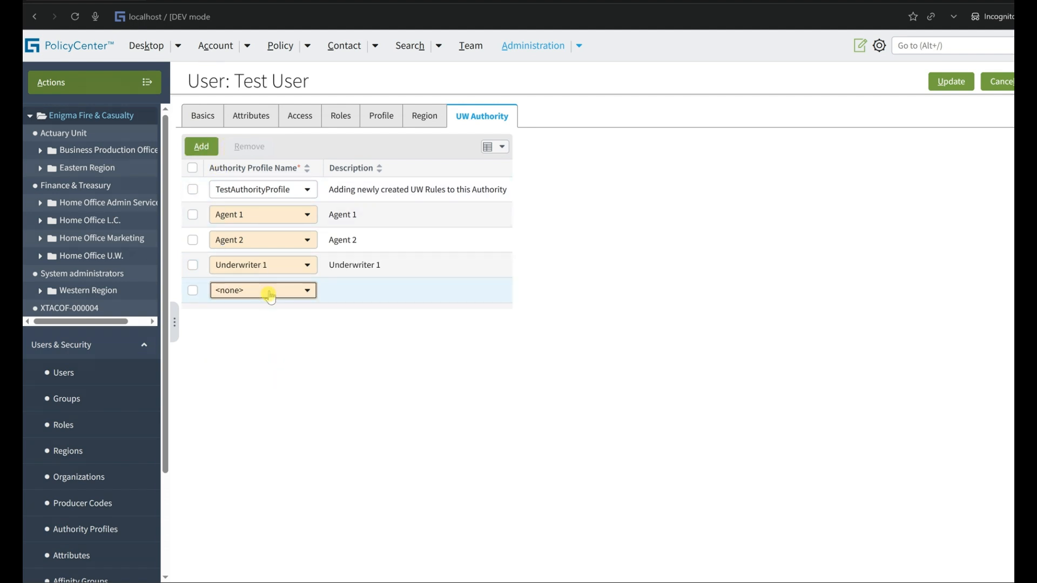
left_click(265, 290)
left_click(252, 399)
Add the Underwriter Manager authority profile to Test User and save the user's changes.
left_click(201, 146)
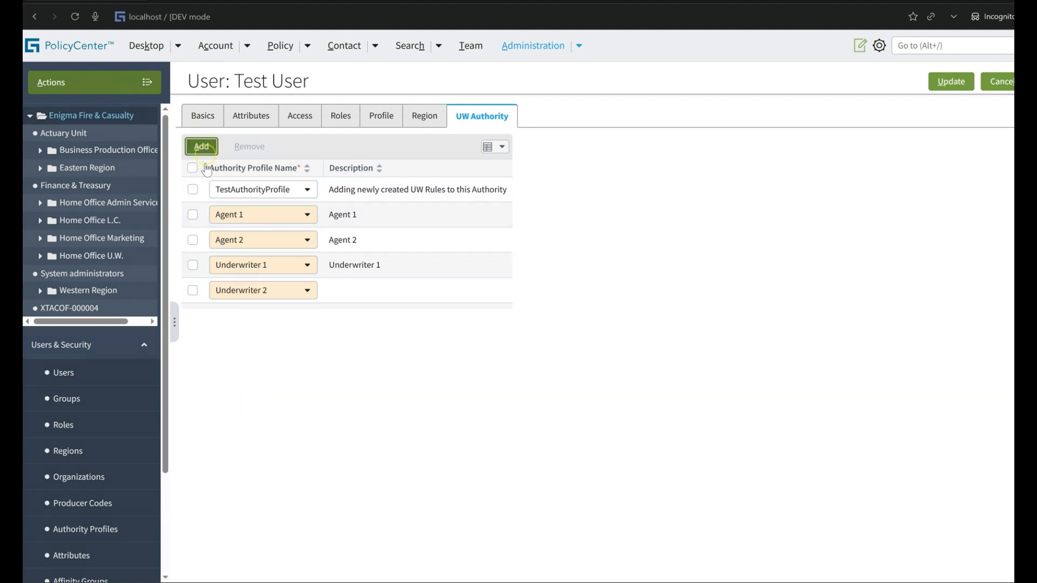
left_click(245, 315)
left_click(255, 448)
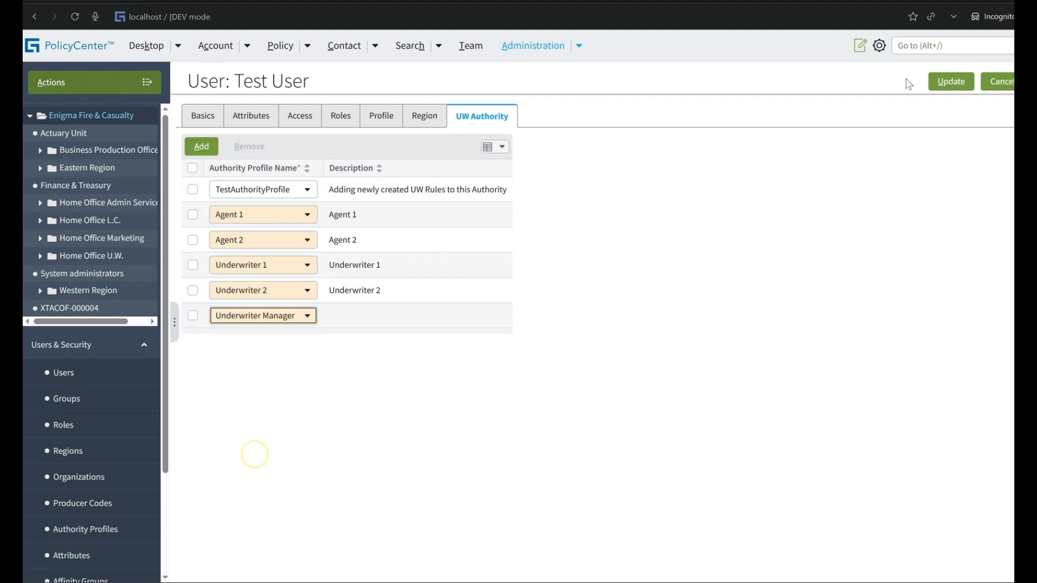
left_click(951, 81)
Reopen the copied submission's quote and the original submission's Risk Analysis from the recent policy items.
left_click(301, 48)
left_click(295, 148)
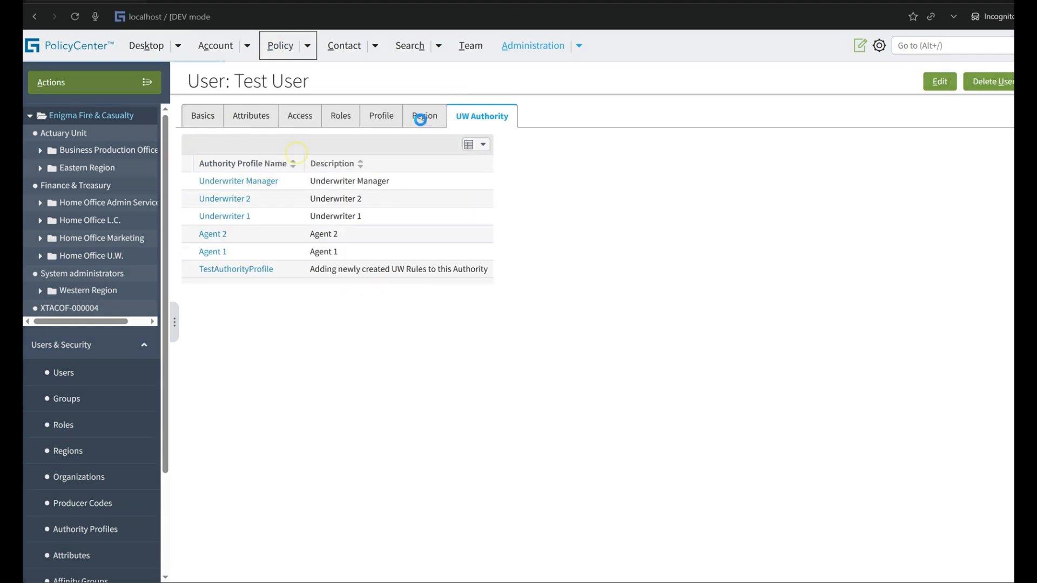
left_click(307, 45)
left_click(294, 172)
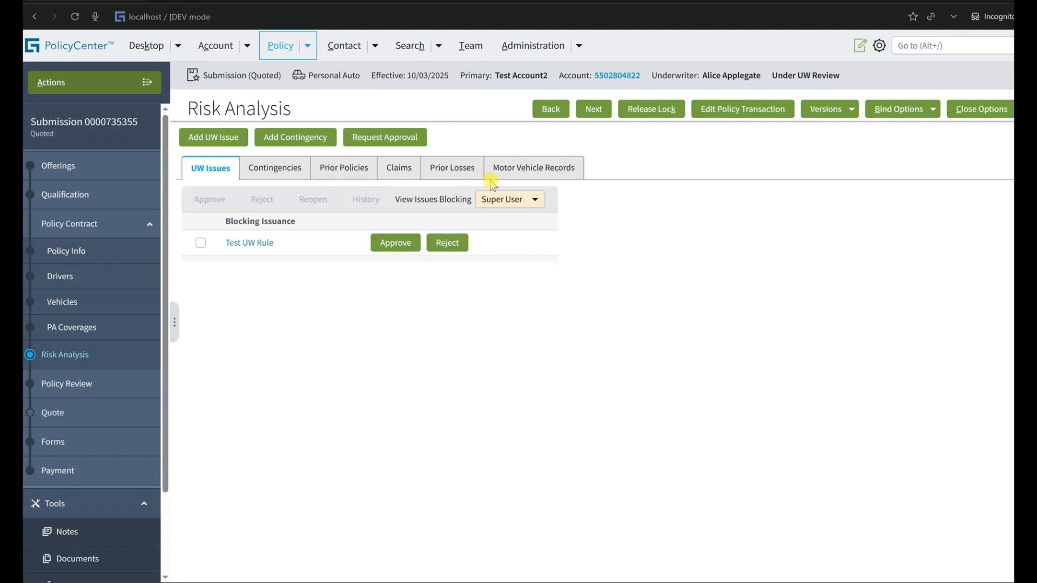
Switch the original submission's UW issues filter to Me and back to Super User, comparing the issues blocking each.
left_click(505, 201)
left_click(500, 211)
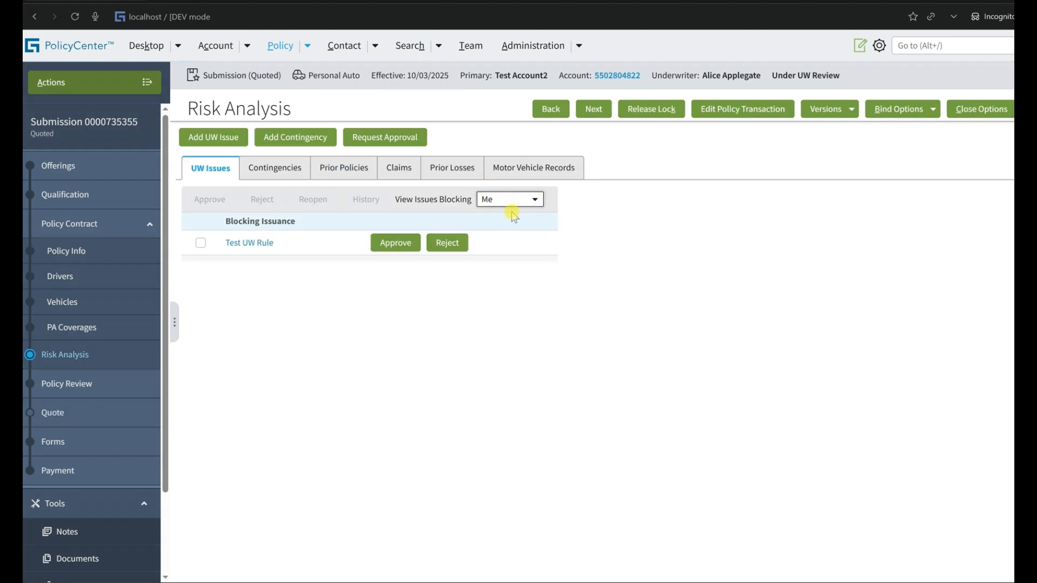
left_click(510, 200)
left_click(513, 232)
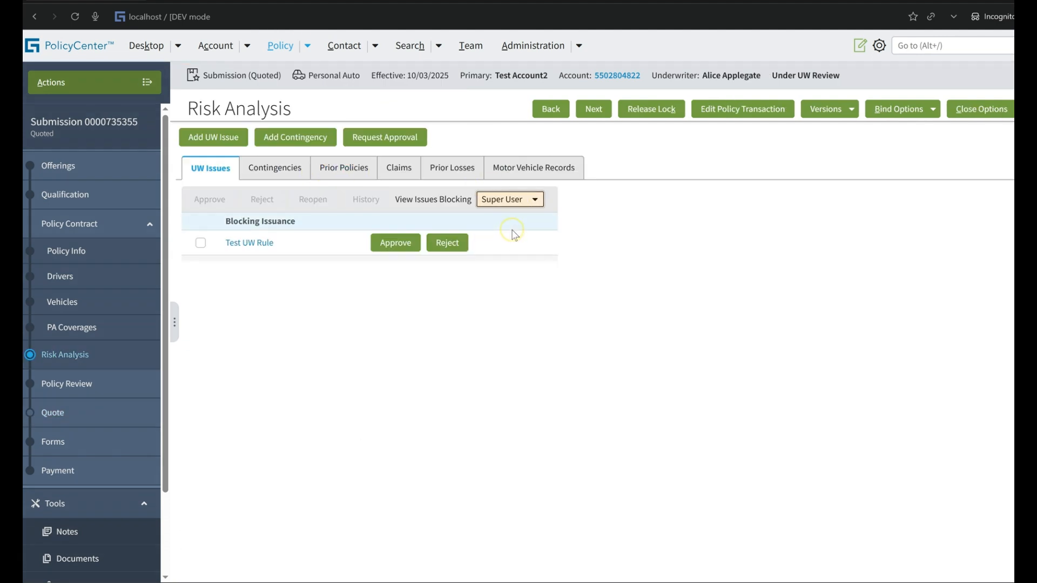
left_click(772, 112)
left_click(629, 119)
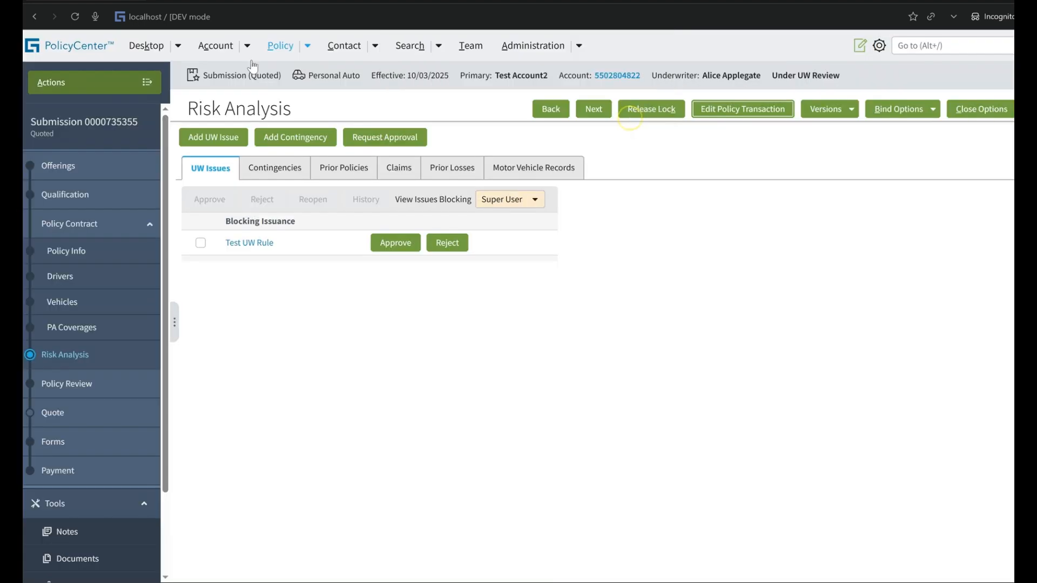
Reopen the copied submission from the recent policy items, quote it again, and open its Risk Analysis.
left_click(307, 49)
left_click(215, 257)
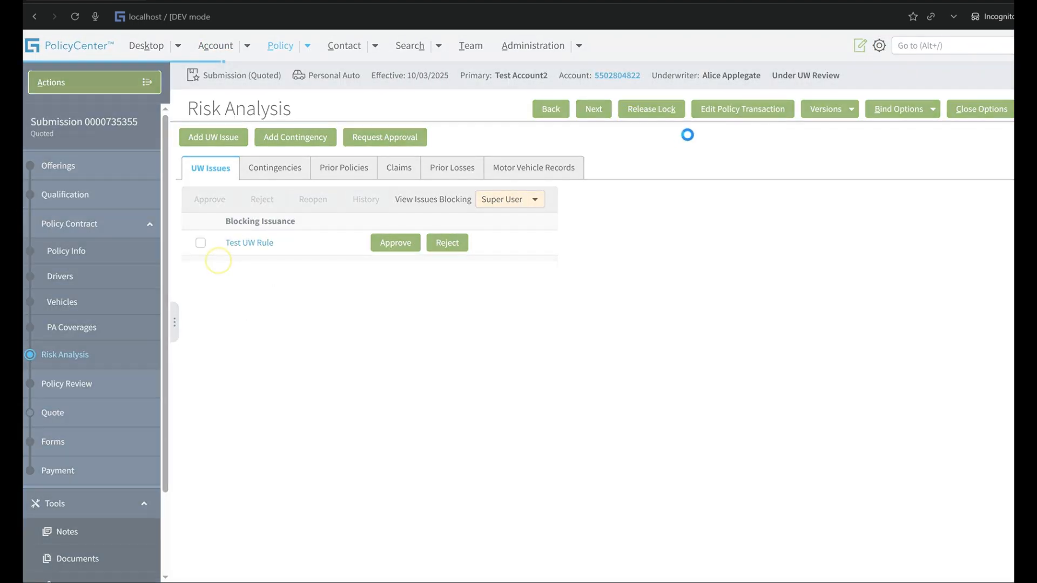
left_click(791, 109)
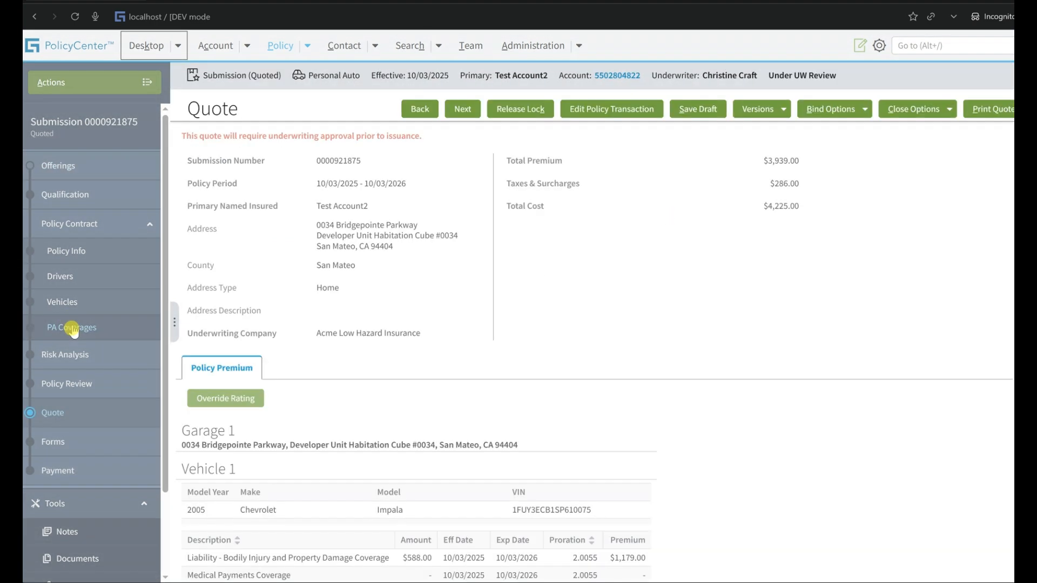
left_click(73, 354)
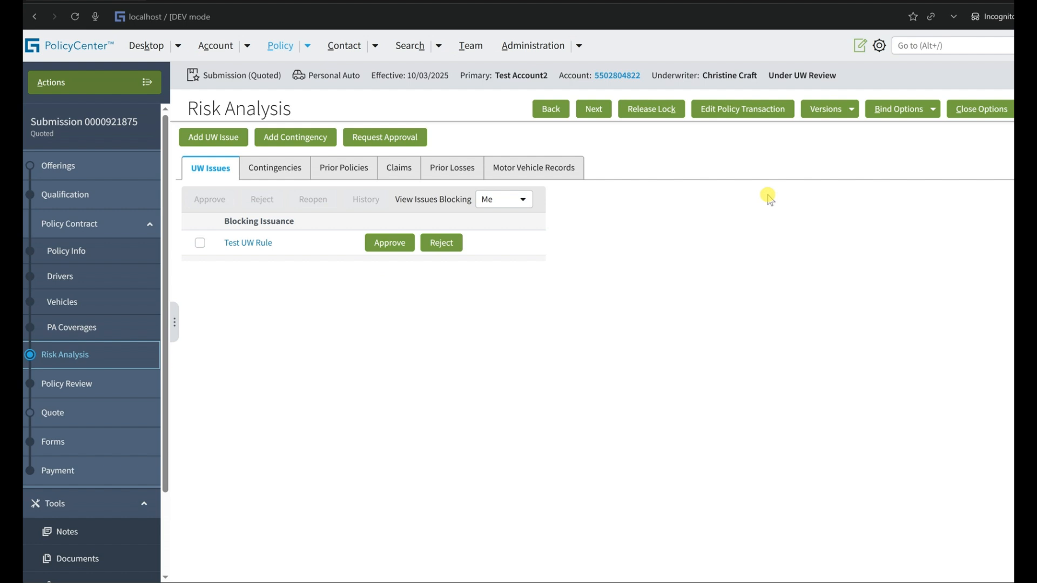
Show all UW issues on the copied submission, and return the blocking filter to Me.
left_click(502, 199)
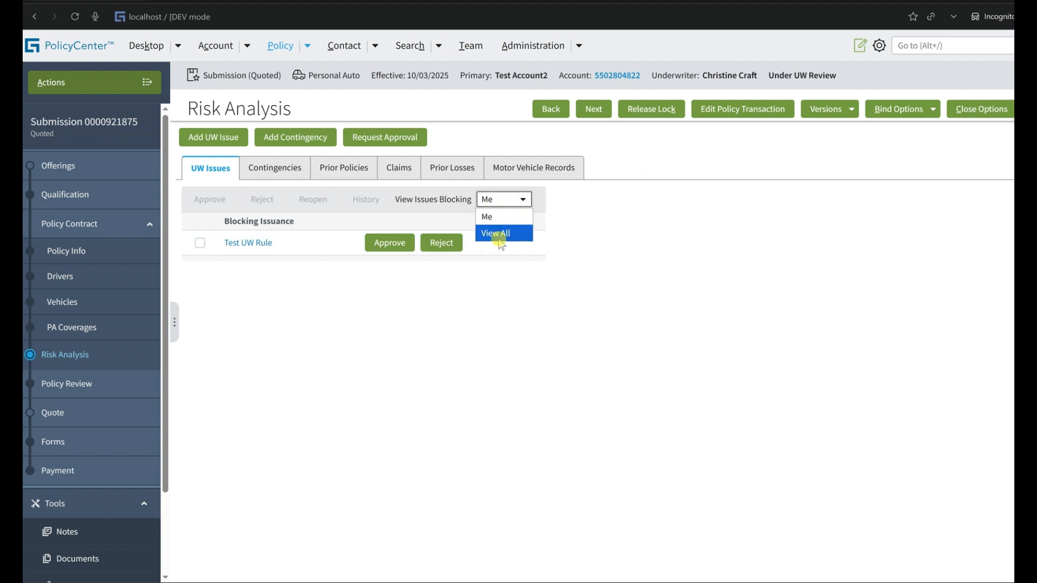
left_click(497, 235)
left_click(513, 204)
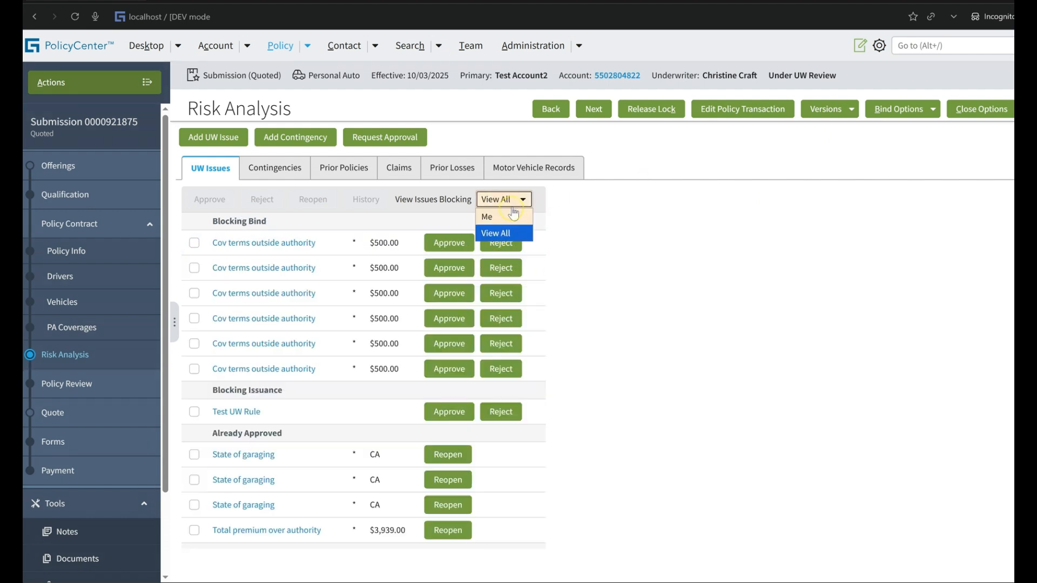
left_click(513, 218)
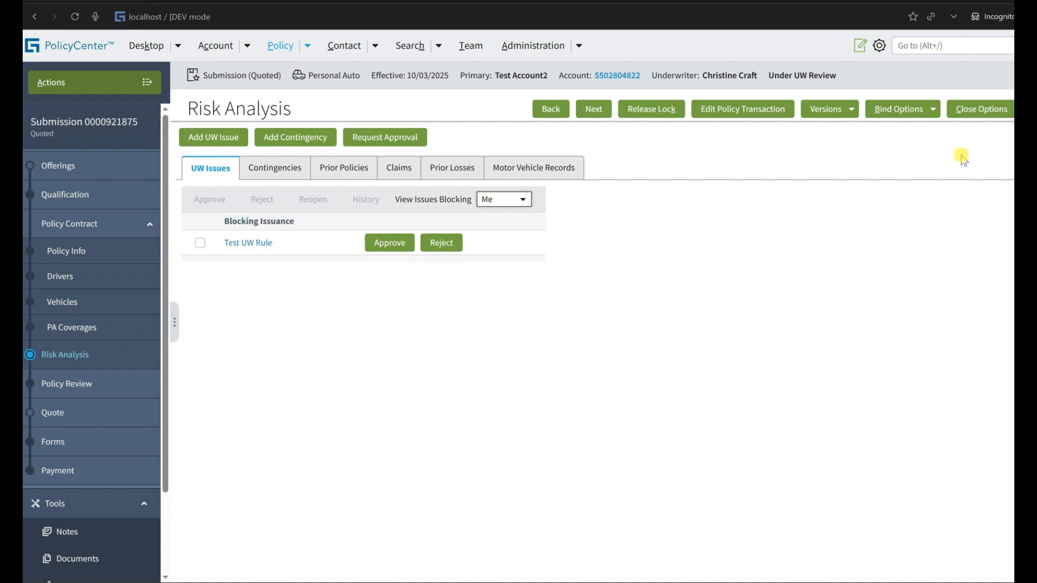
Try to issue the copied submission's policy and open the details of the UW issues blocking issuance.
left_click(898, 110)
left_click(896, 153)
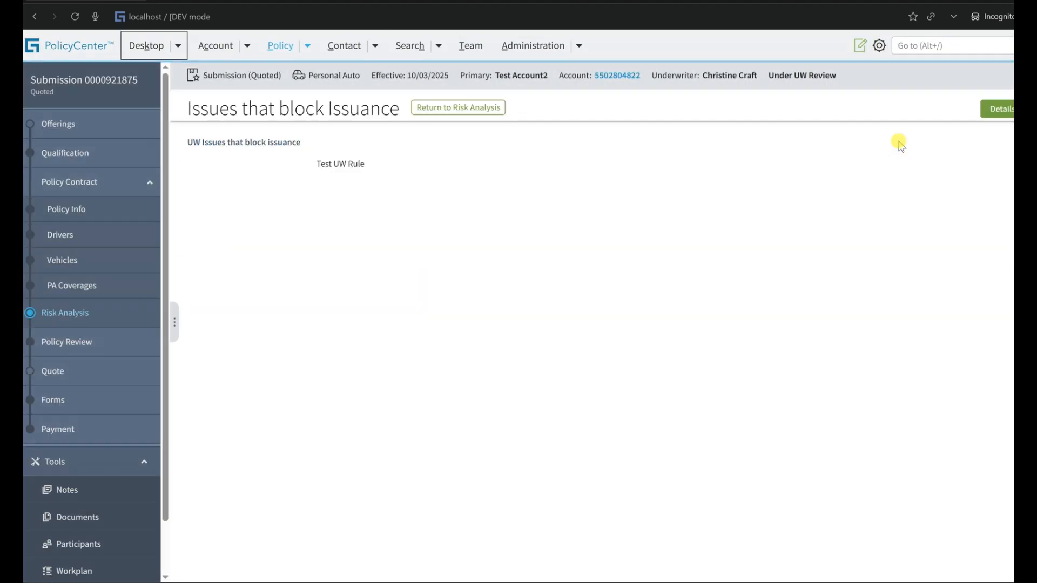
left_click(998, 111)
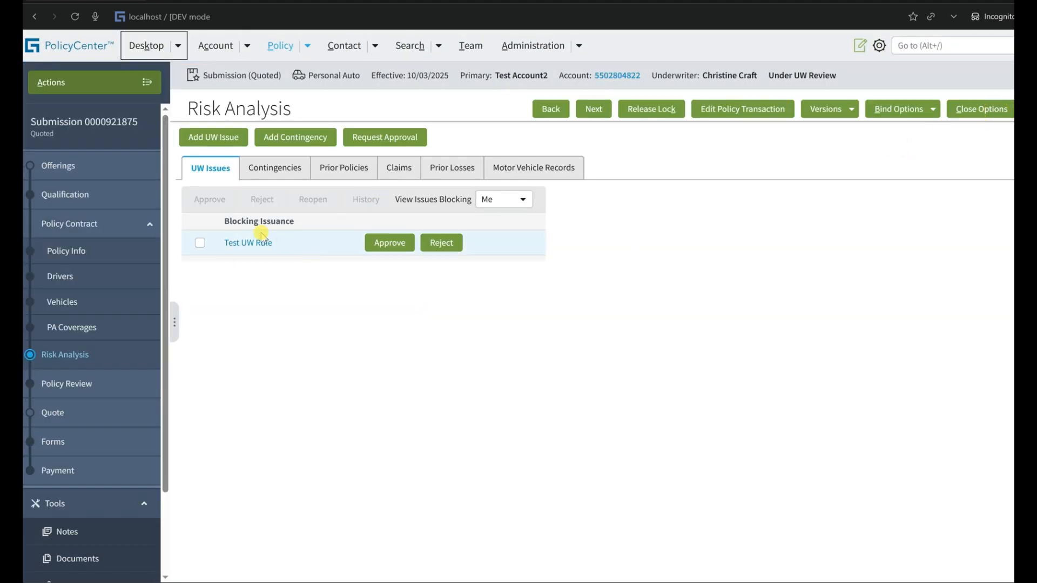
left_click_drag(292, 243, 231, 239)
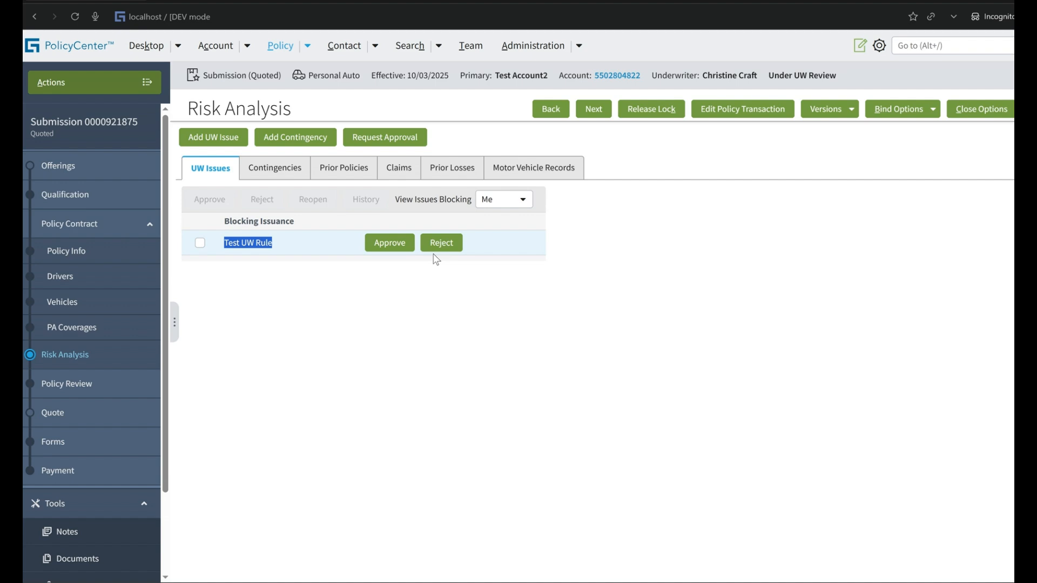
Open the original submission's Risk Analysis in the Super User session and compare its Test UW Rule approval options with Test User's.
key("alt+Tab")
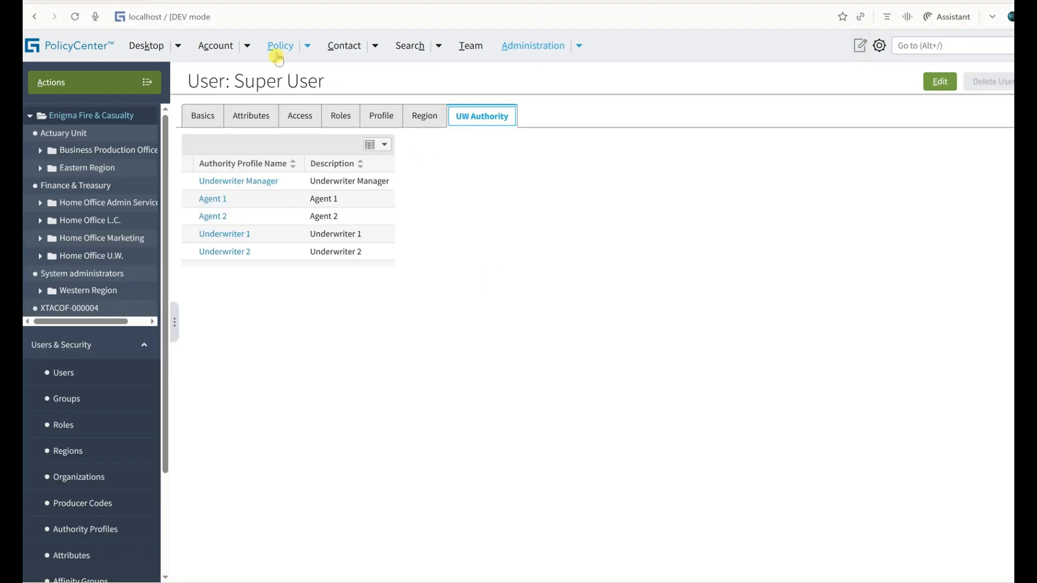
left_click(279, 51)
left_click(76, 355)
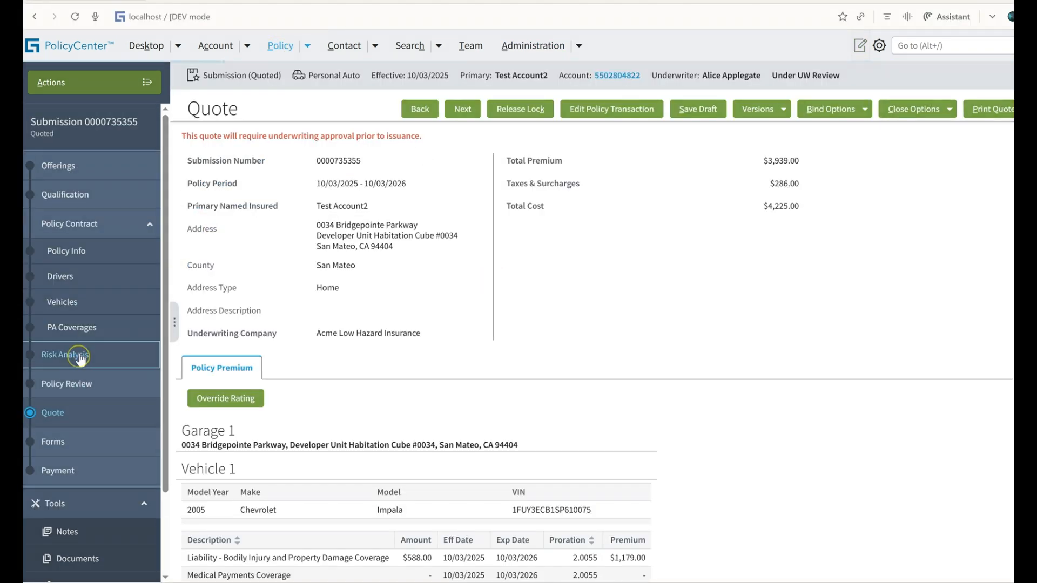
key("alt+Tab")
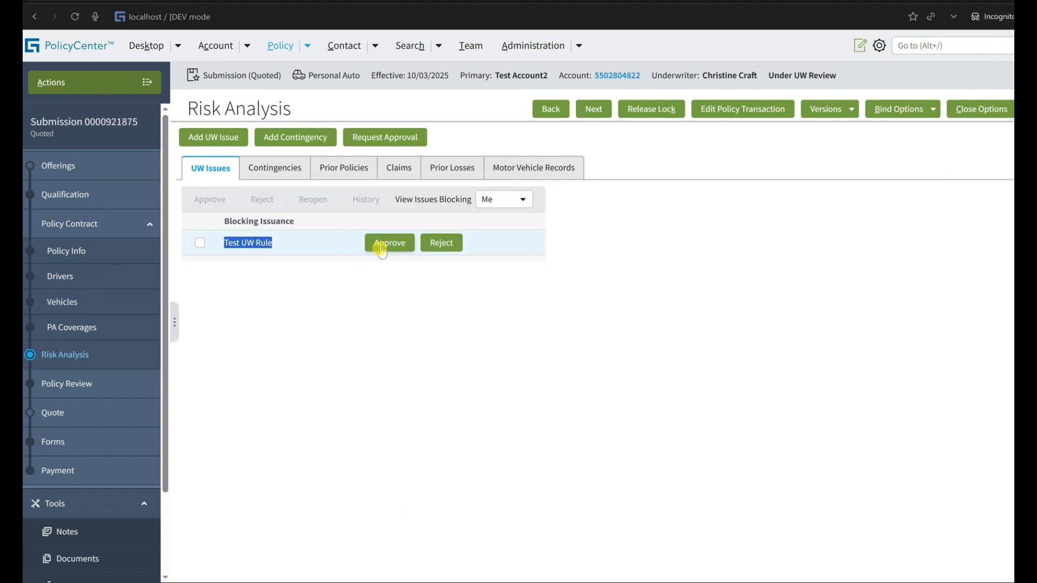
key("alt+Tab")
key("alt+Tab")
In the Super User session, open the advanced settings of Test UW Rule from the Underwriting Rules.
left_click(578, 46)
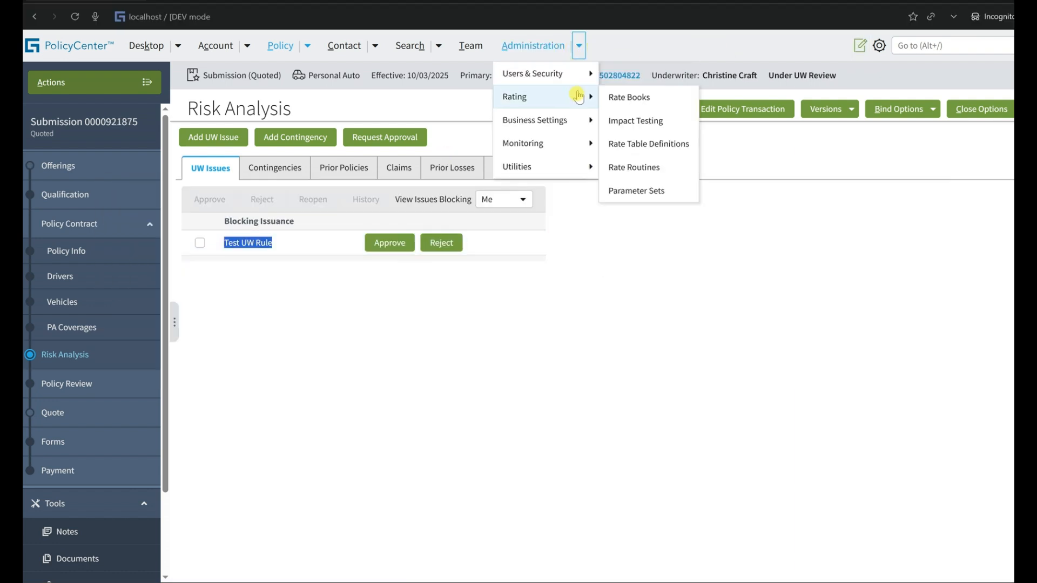
key("alt+Tab")
left_click(579, 45)
mouse_move(575, 120)
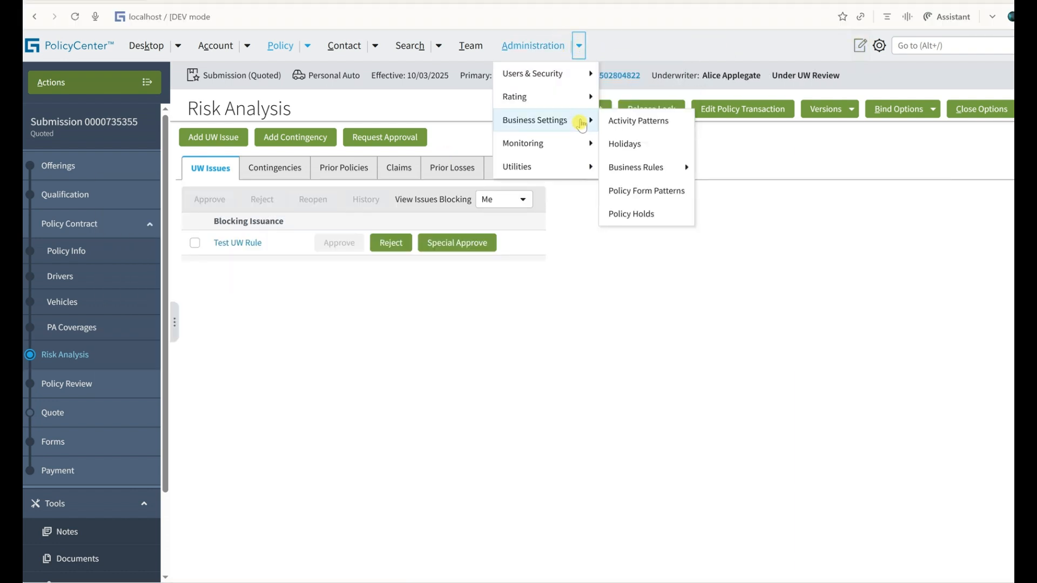
mouse_move(650, 167)
left_click(738, 168)
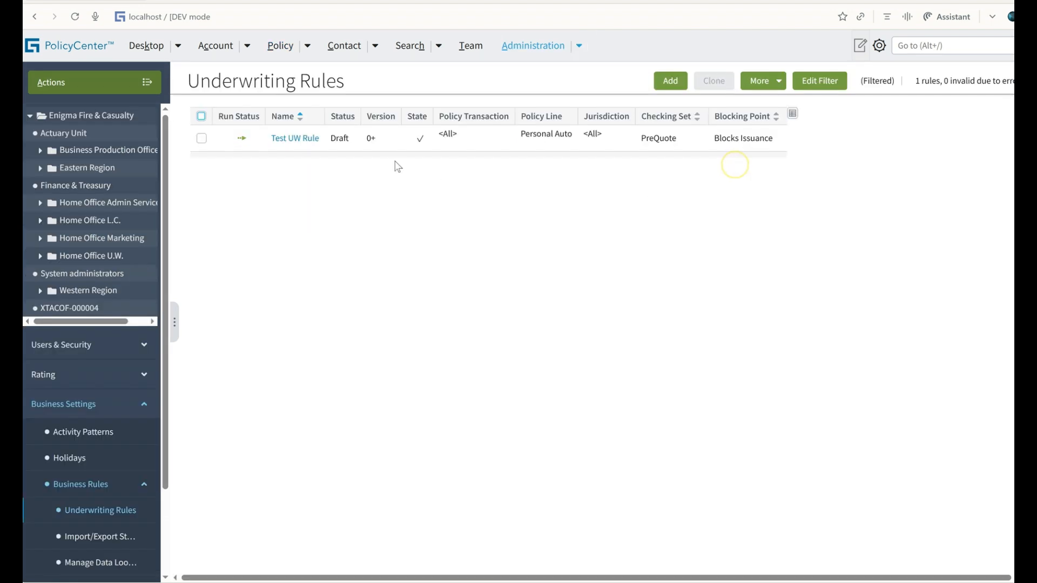
left_click(297, 138)
left_click(272, 143)
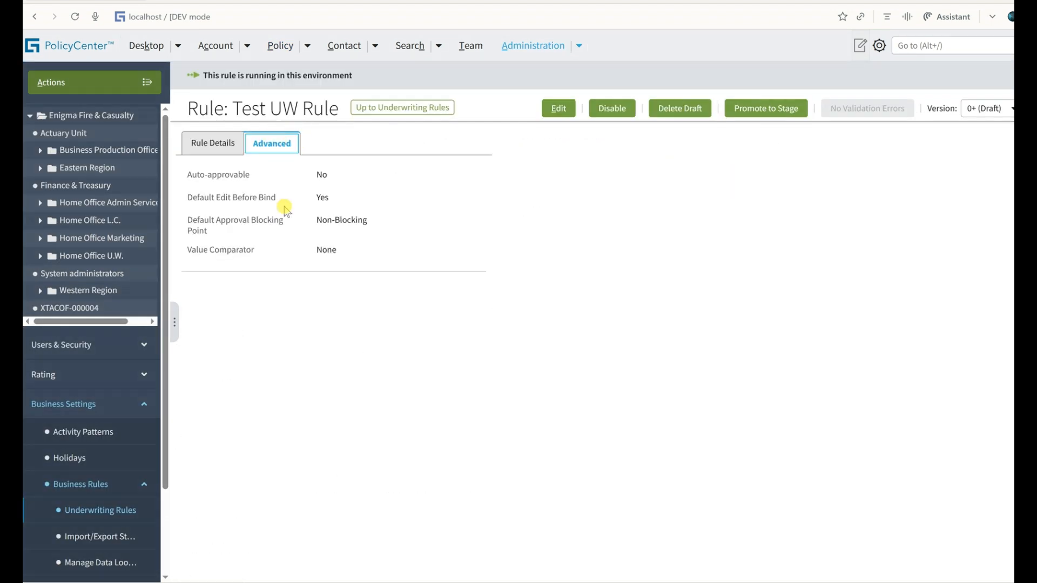
Set Auto-approvable to Yes for Test UW Rule and save the rule.
left_click_drag(188, 176, 346, 185)
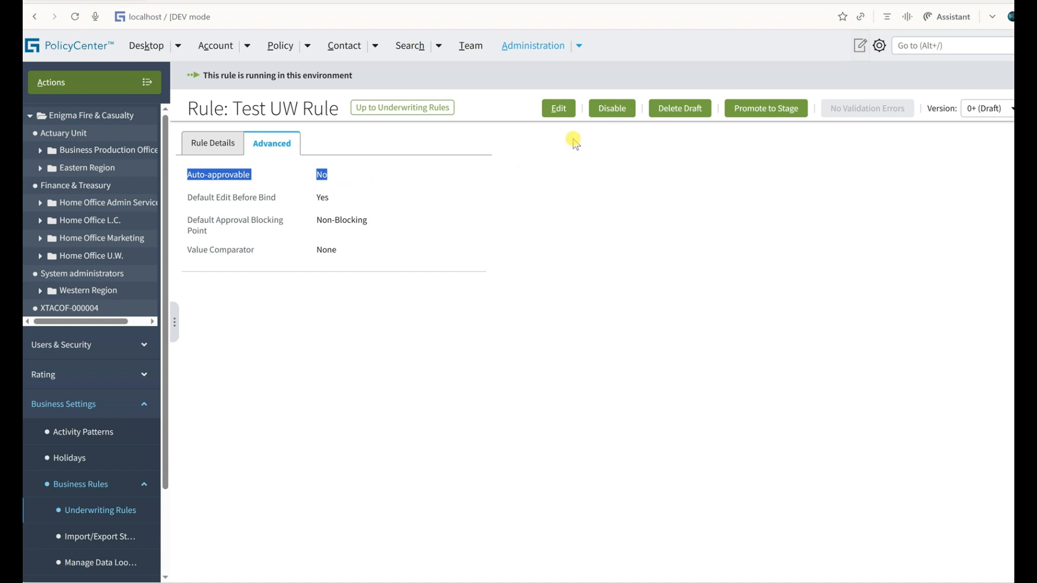
left_click(558, 109)
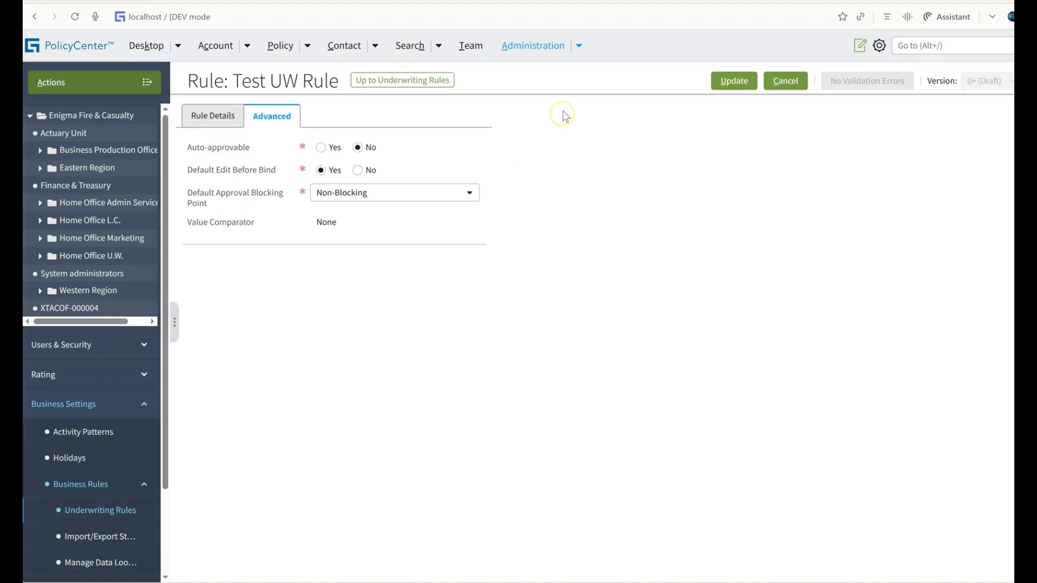
left_click(321, 148)
left_click(734, 80)
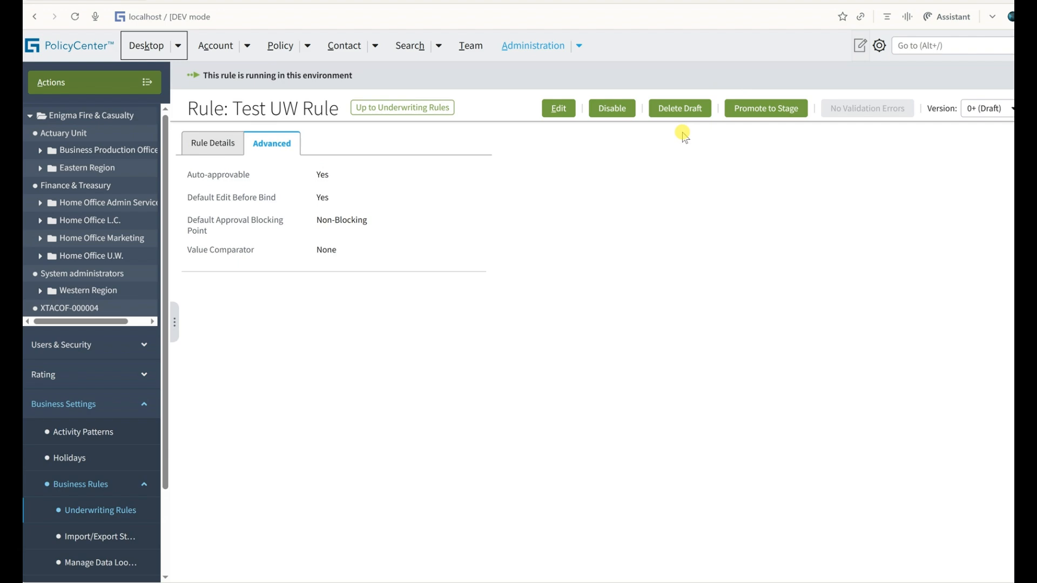
Switch back to the Test User session, edit and re-quote the copied submission, and reopen its Risk Analysis.
key("alt+Tab")
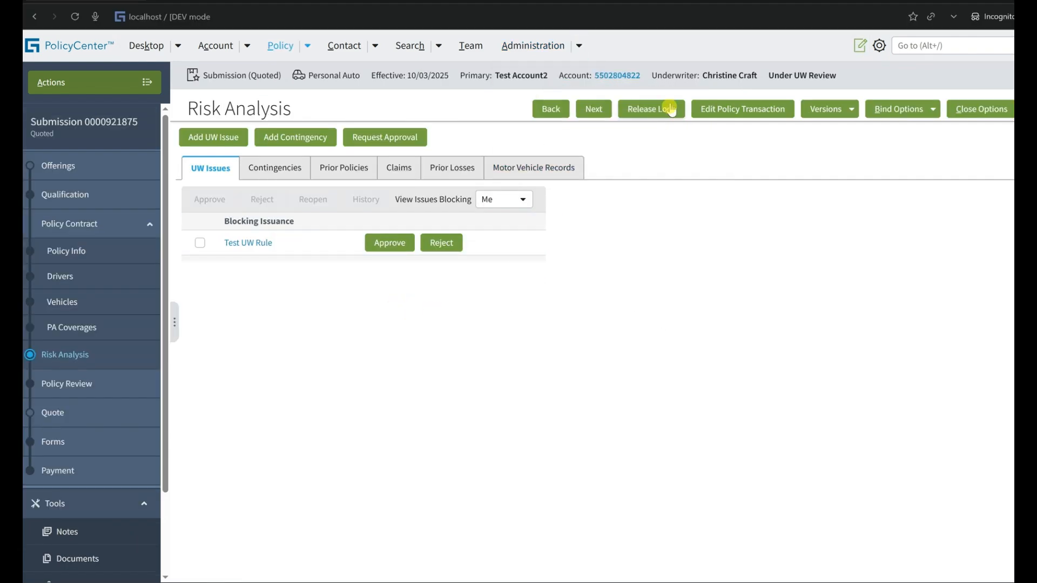
left_click(701, 106)
key("Return")
left_click(782, 110)
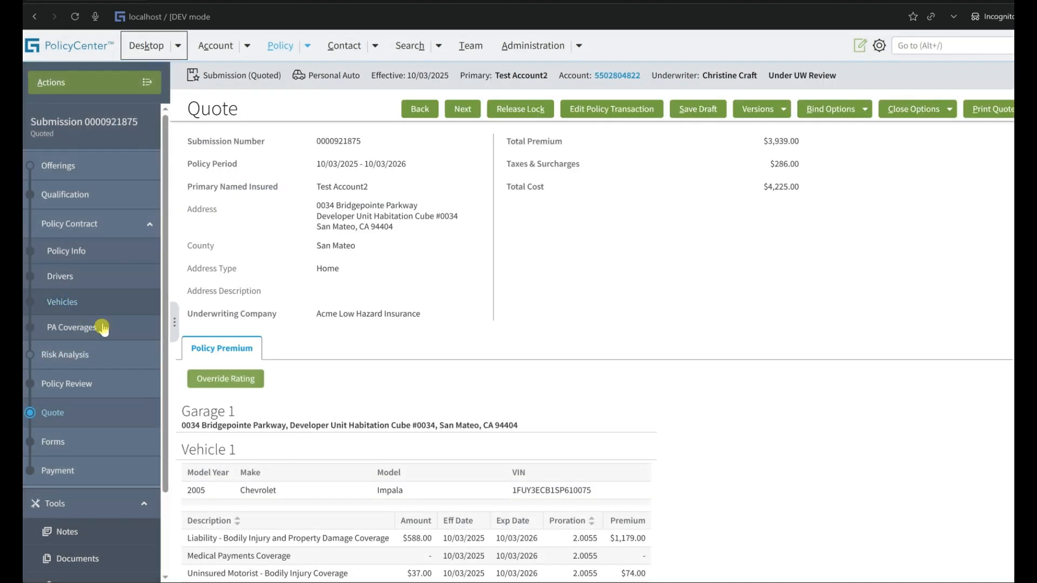
left_click(100, 353)
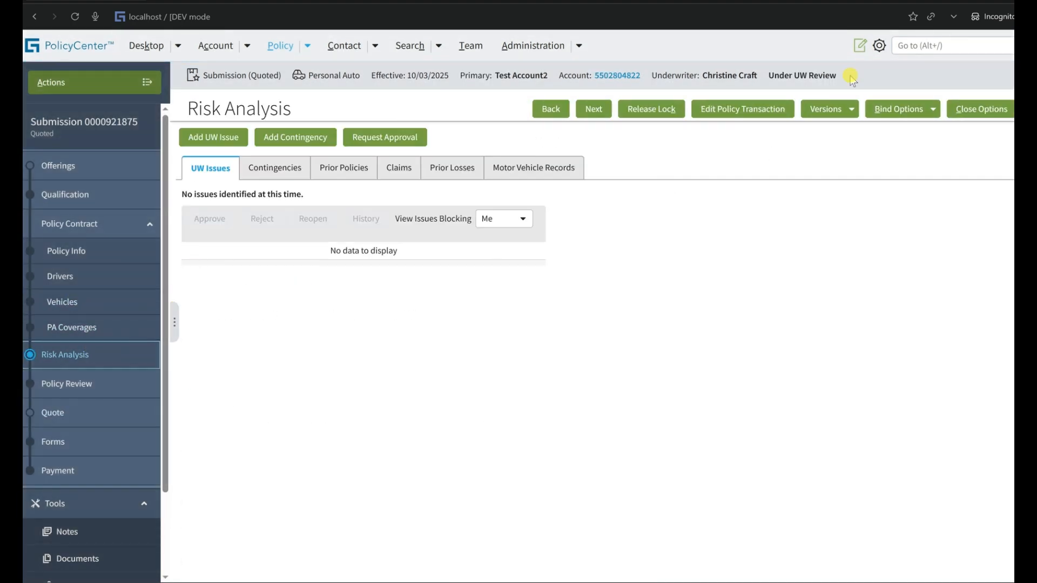
Bind and issue the policy for the copied submission, accepting the confirmation.
left_click(905, 119)
left_click(894, 151)
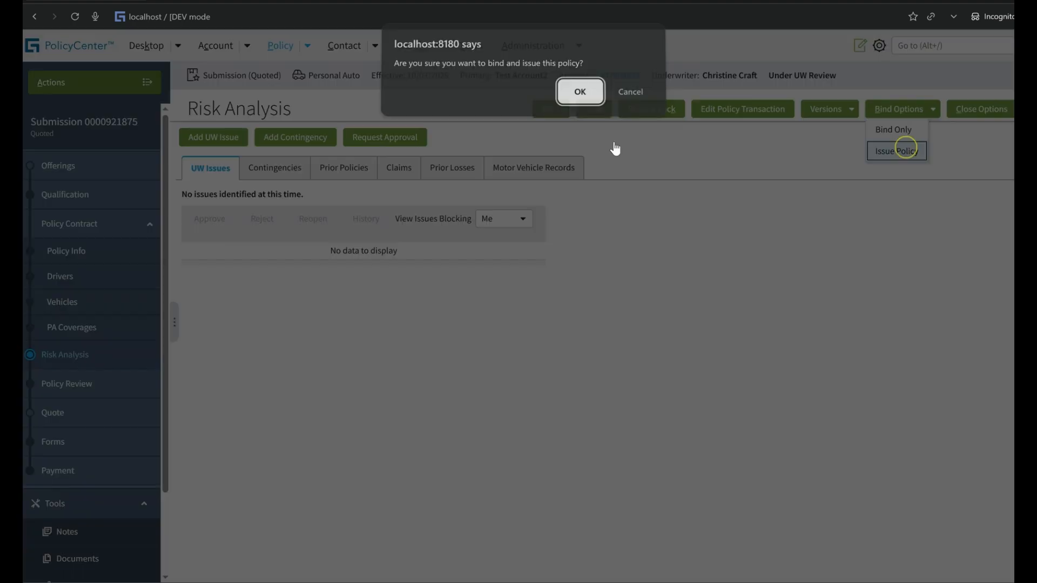
left_click(578, 95)
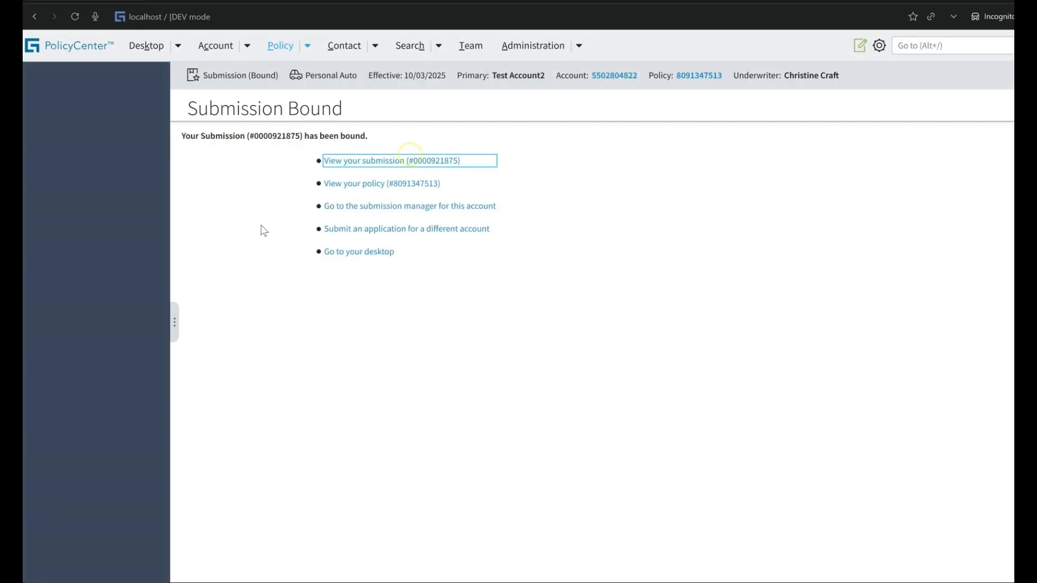
View the bound submission's Risk Analysis with all UW issues shown and locate Test UW Rule.
left_click(370, 160)
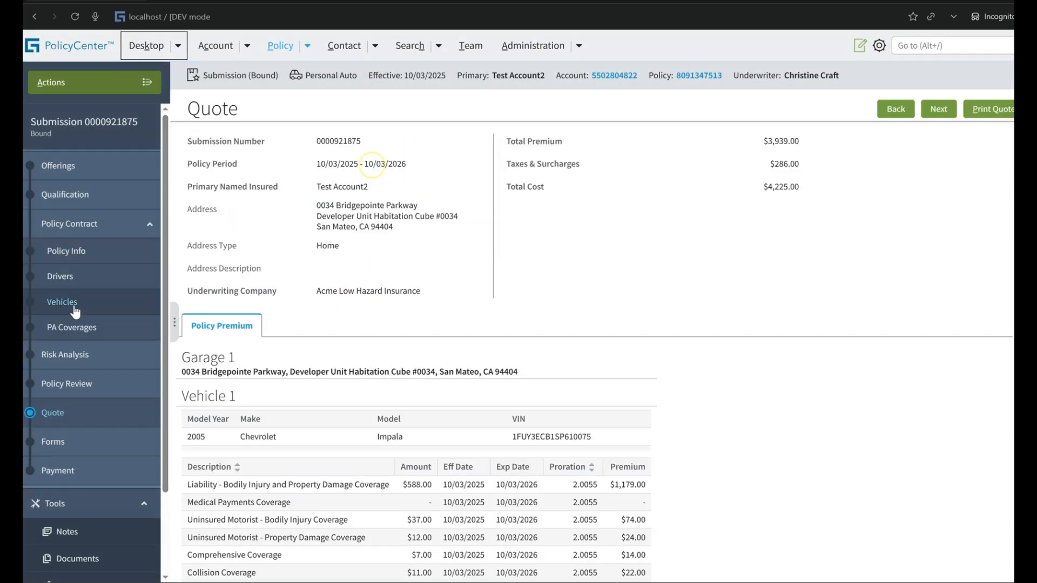
left_click(72, 351)
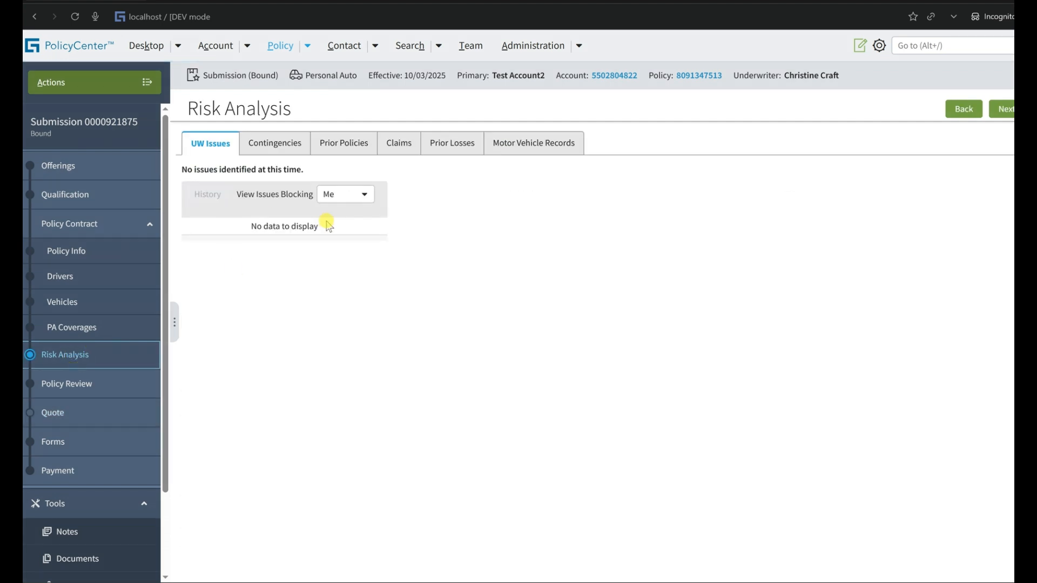
left_click(336, 201)
left_click(332, 231)
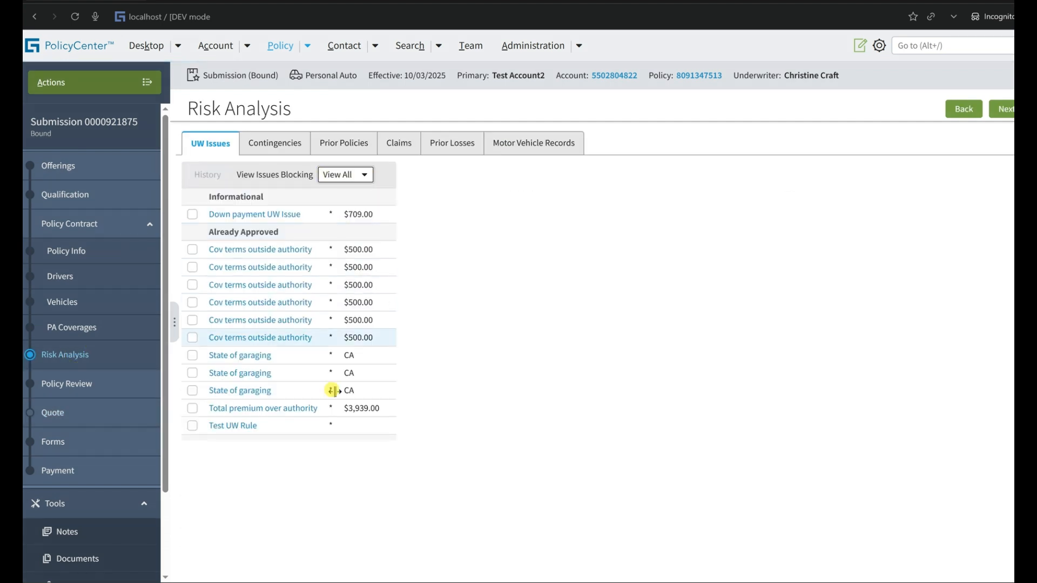
left_click_drag(279, 431, 215, 429)
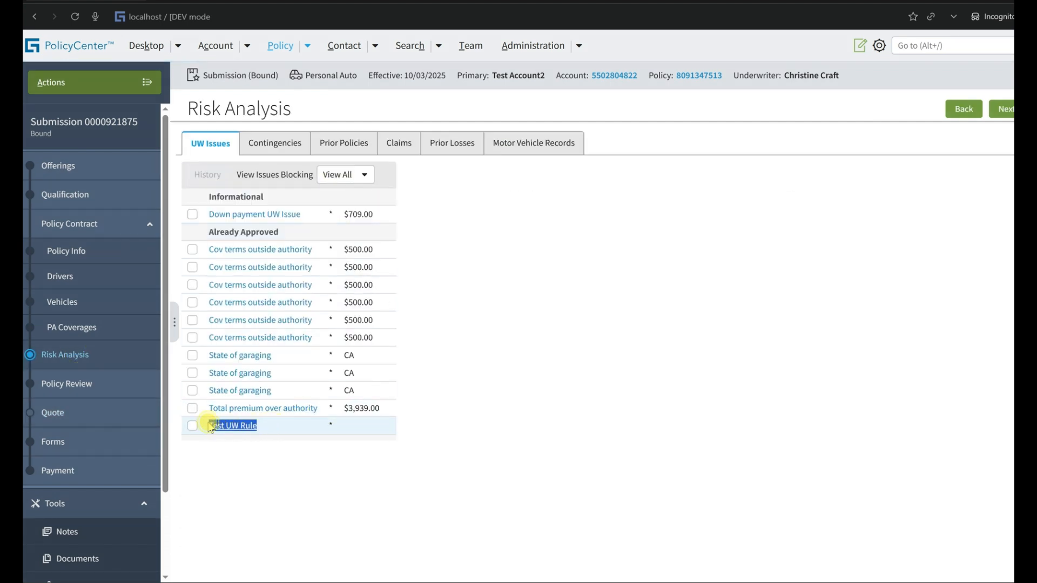
Open Test UW Rule's approval history on the bound submission and check it against the rule's Auto-approvable setting.
left_click(222, 426)
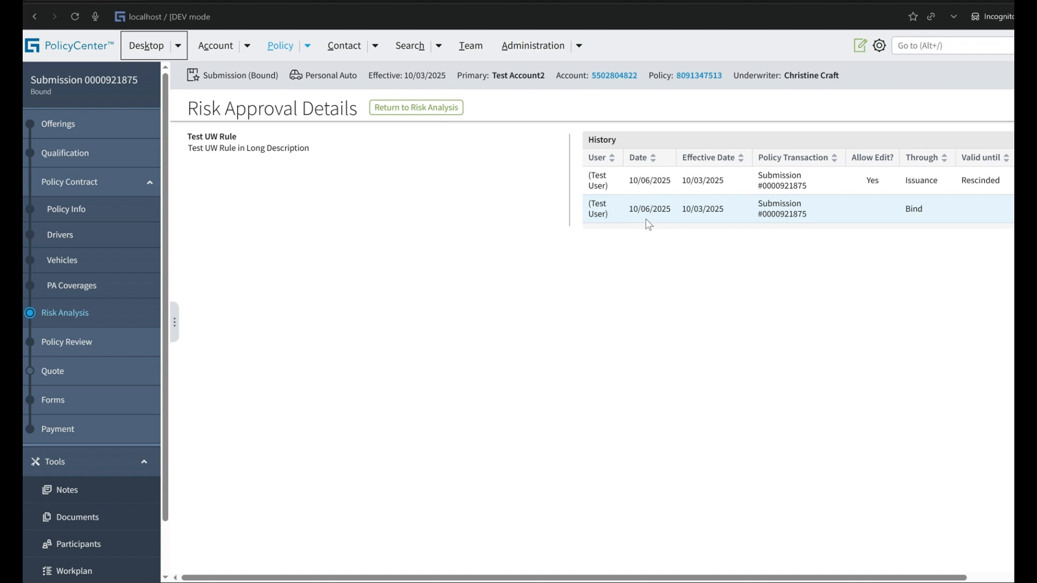
left_click(986, 577)
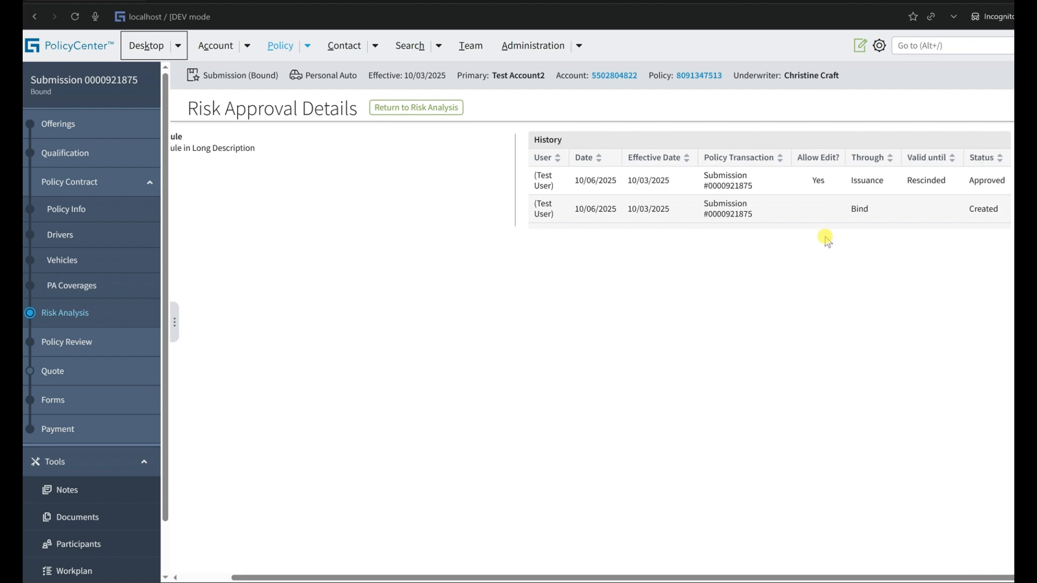
key("alt+Tab")
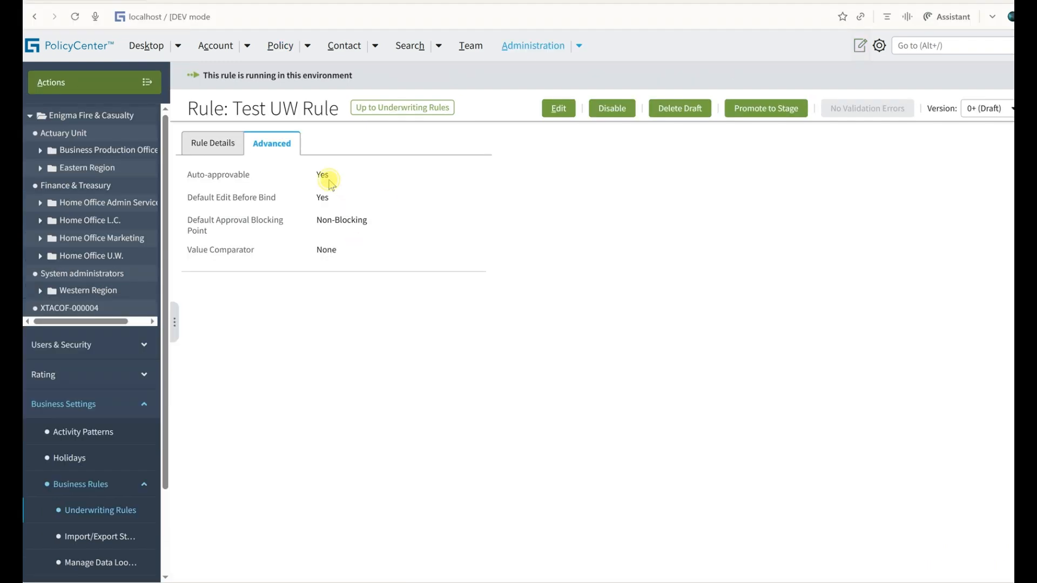
key("alt+Tab")
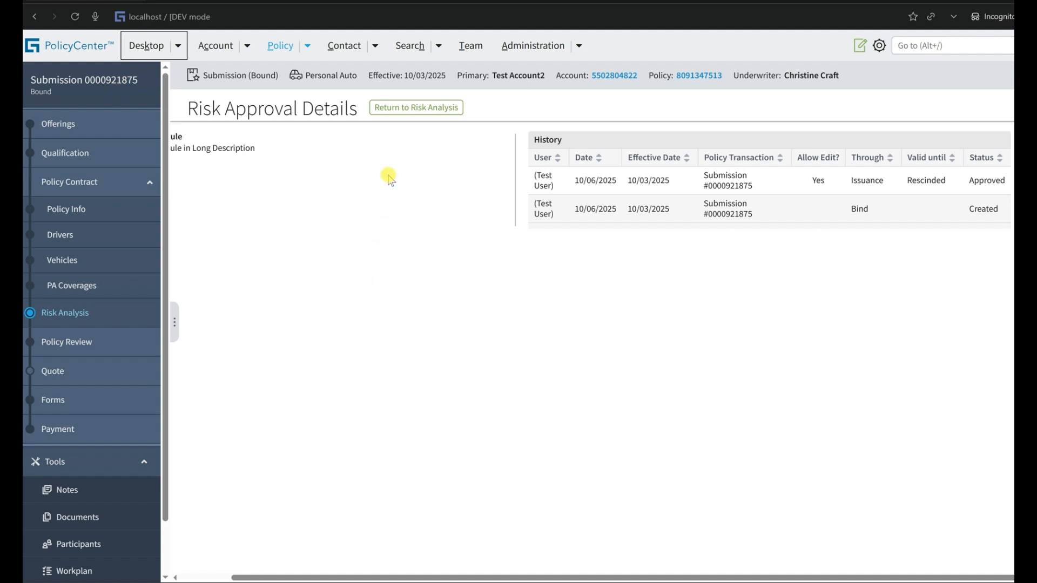
Leave the Test UW Rule approval details, create another copy of the bound submission, and quote the copy.
left_click(420, 116)
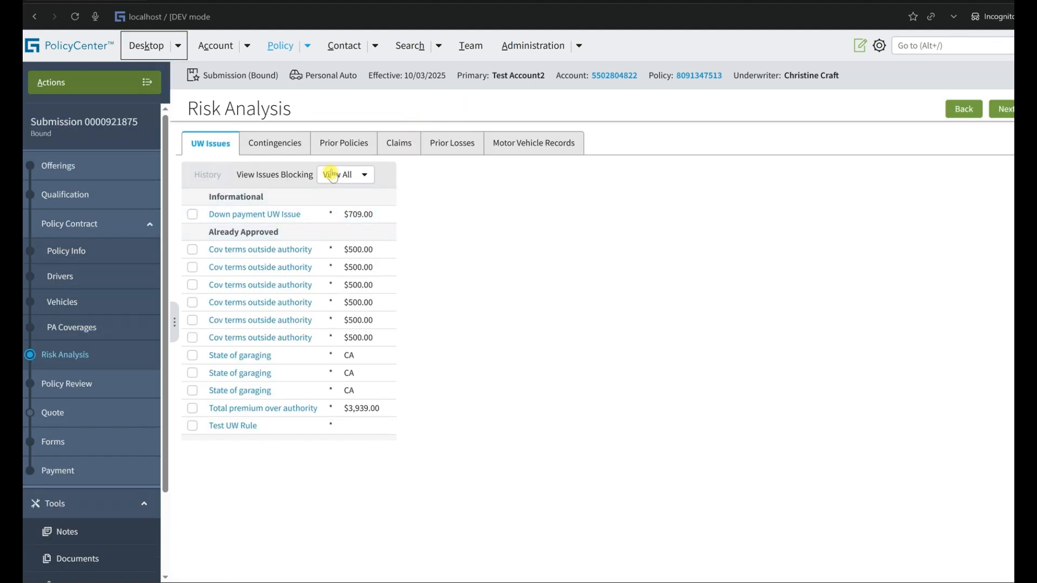
left_click(333, 175)
left_click(110, 85)
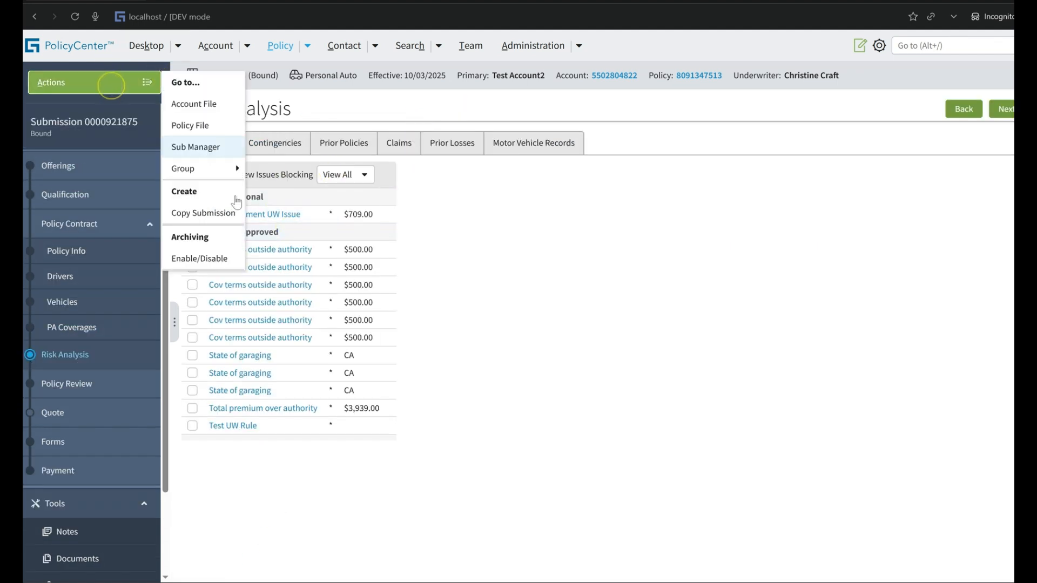
left_click(227, 212)
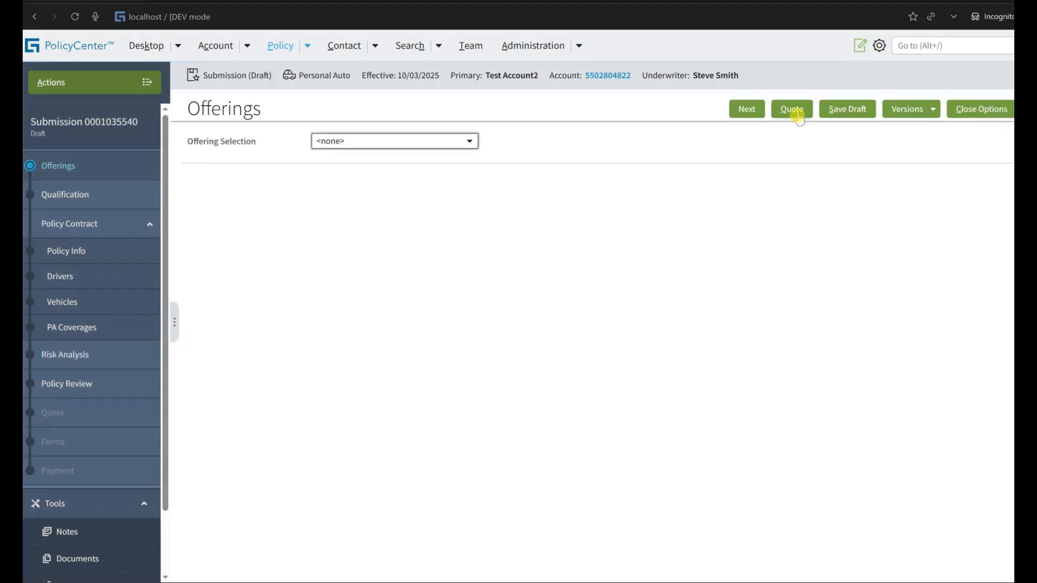
left_click(791, 111)
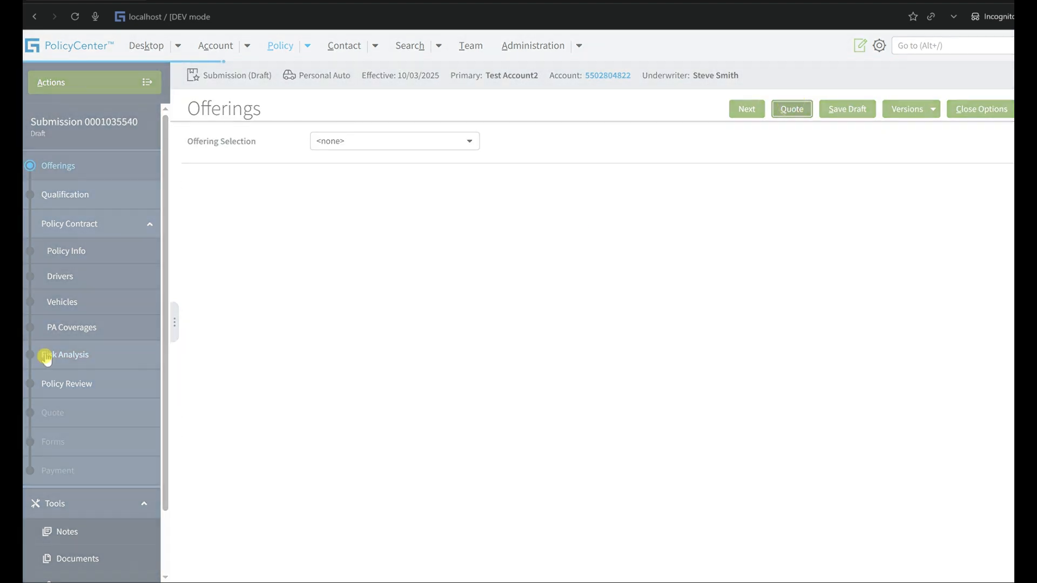
Open the new submission's Risk Analysis, show all UW issues, and locate Test UW Rule.
left_click(46, 357)
left_click(521, 220)
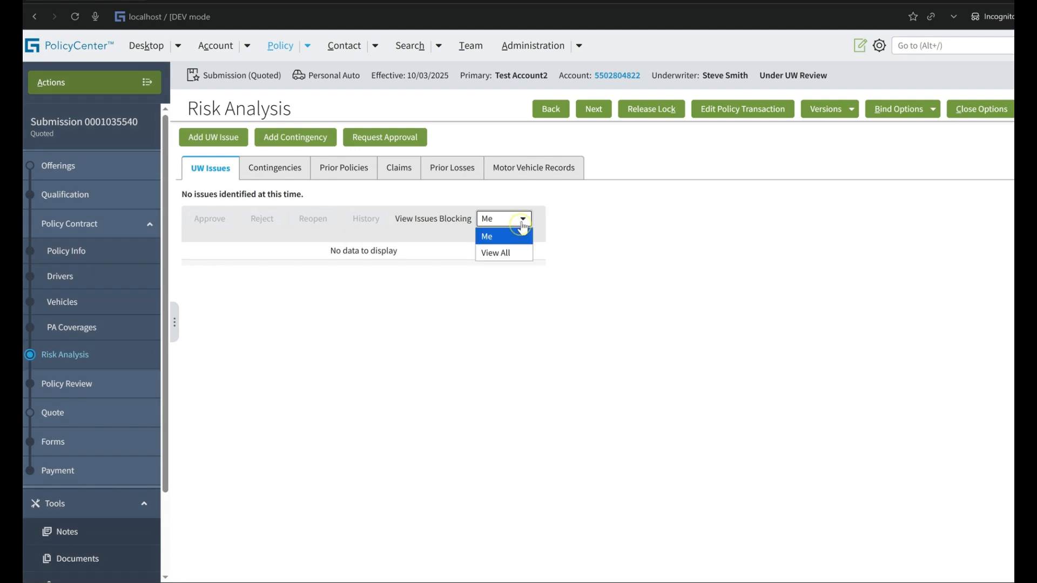
left_click(496, 252)
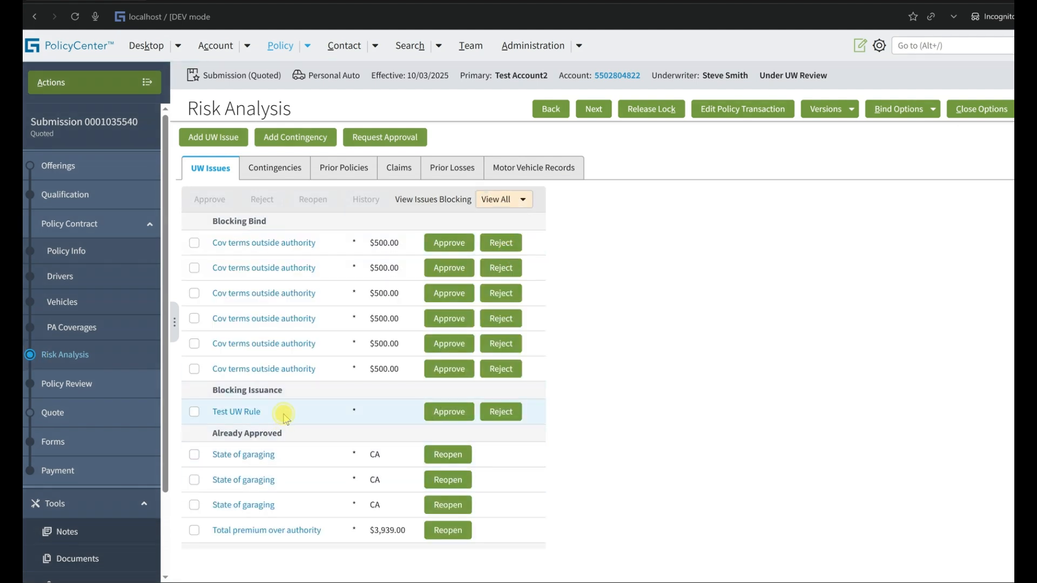
left_click_drag(284, 419, 208, 414)
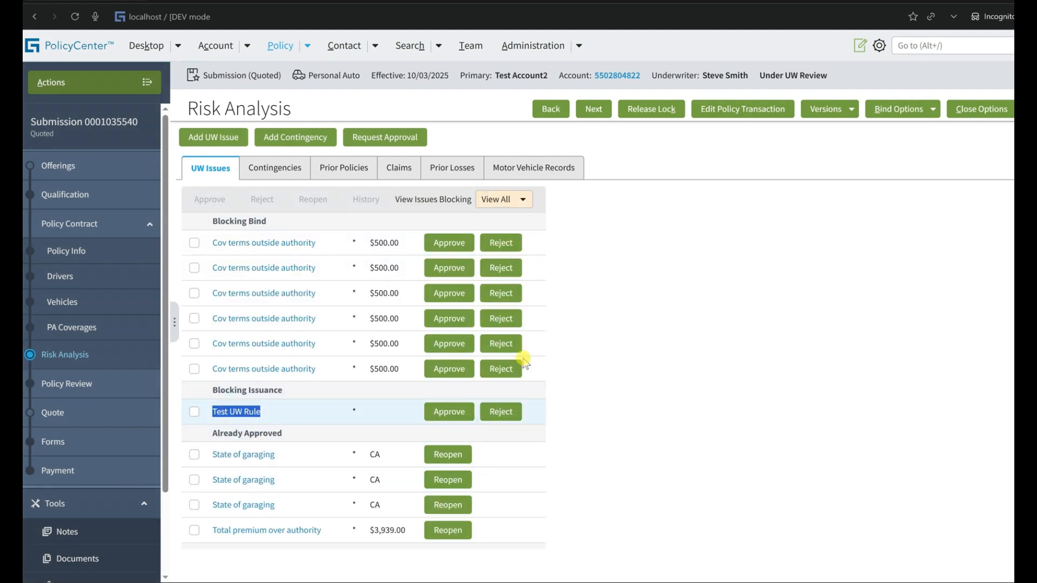
Cancel the bind-only request, issue the policy for the copied submission instead, and accept the confirmation.
left_click(899, 109)
left_click(893, 130)
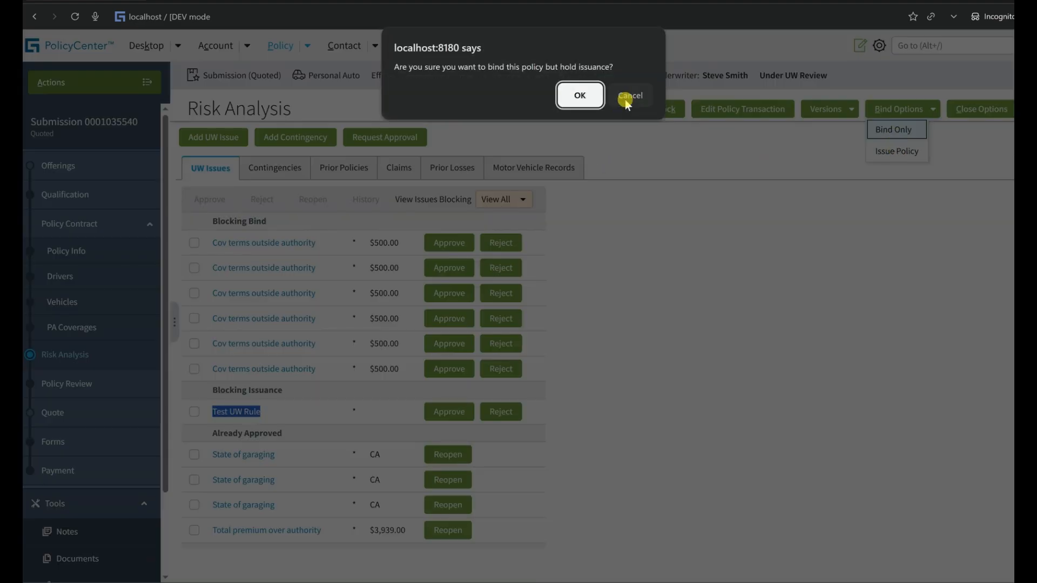
left_click(626, 103)
left_click(891, 152)
key("Return")
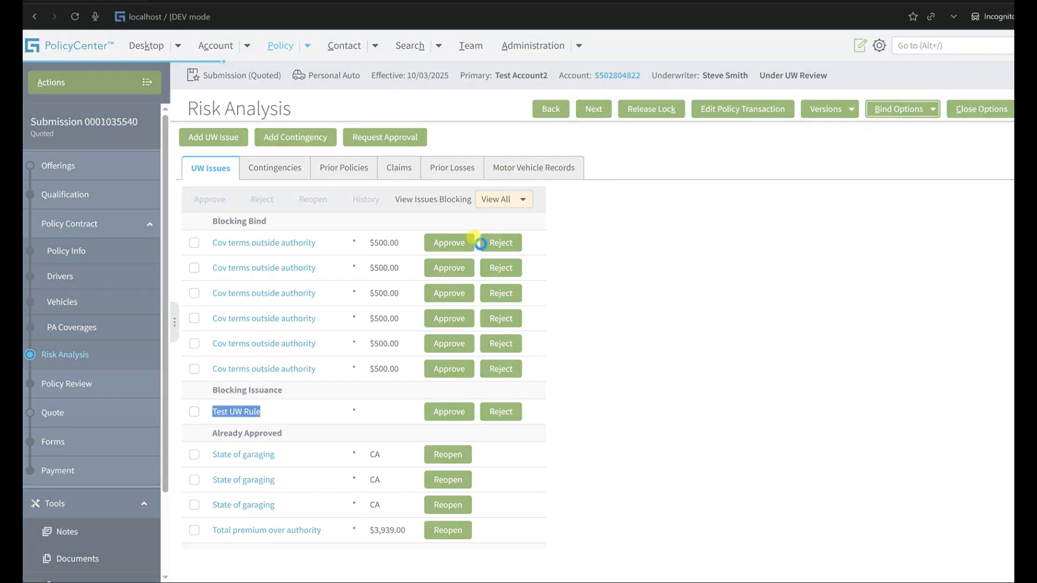
left_click(400, 161)
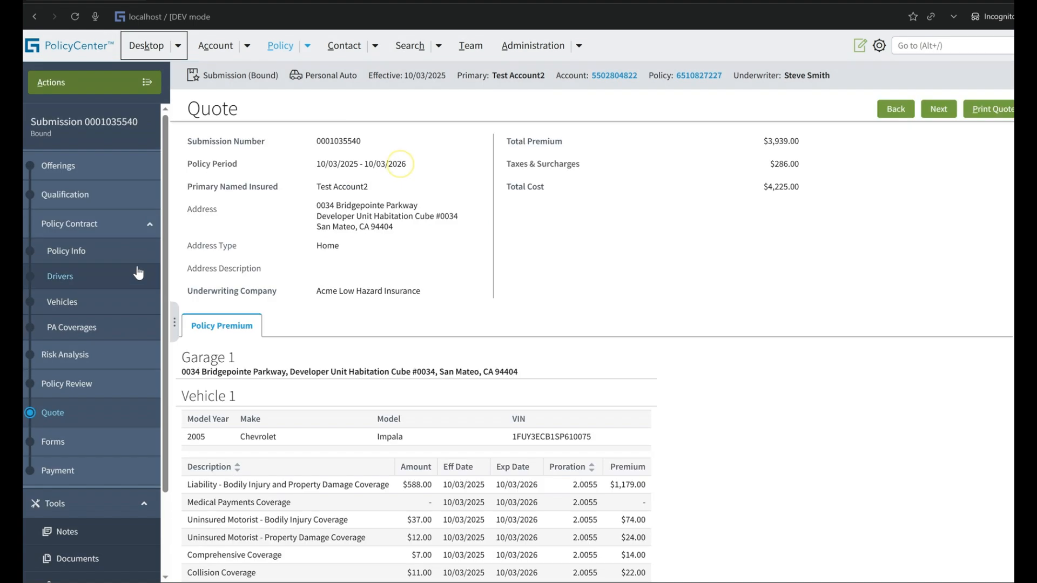
Show all UW issues in the bound submission's Risk Analysis and examine the status in Test UW Rule's approval history.
left_click(78, 353)
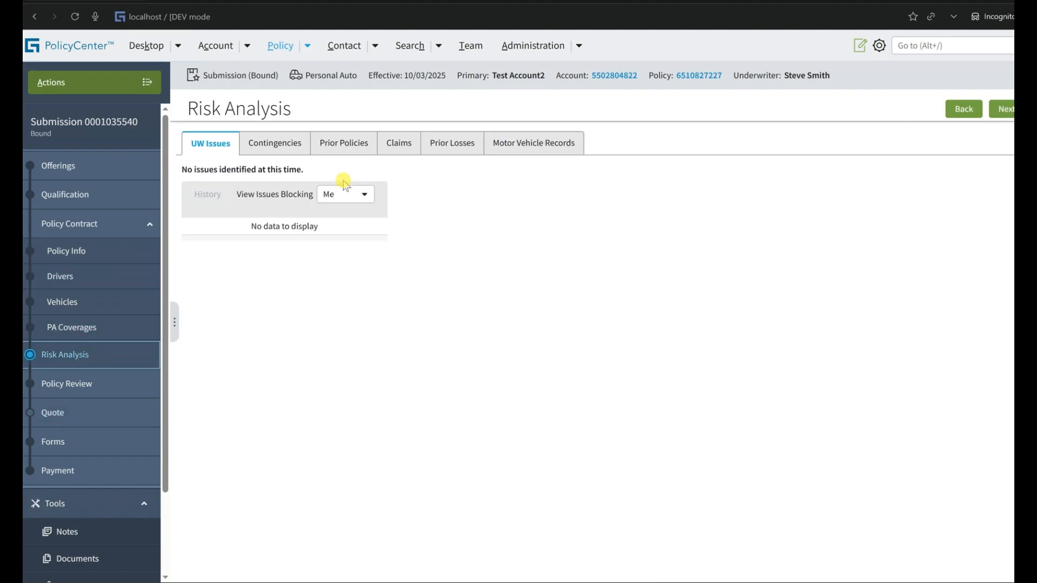
left_click(343, 193)
left_click(336, 223)
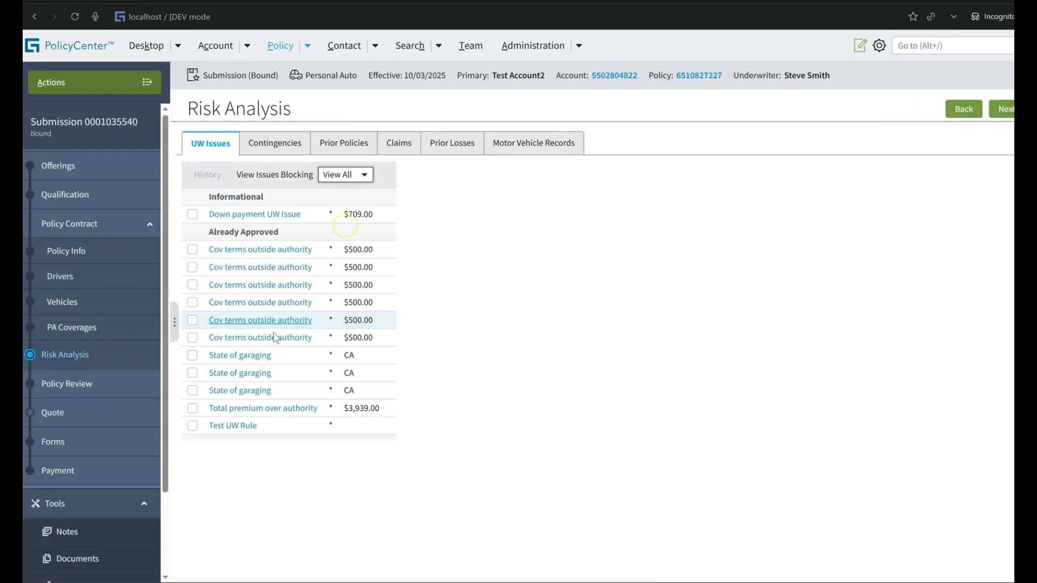
left_click(244, 427)
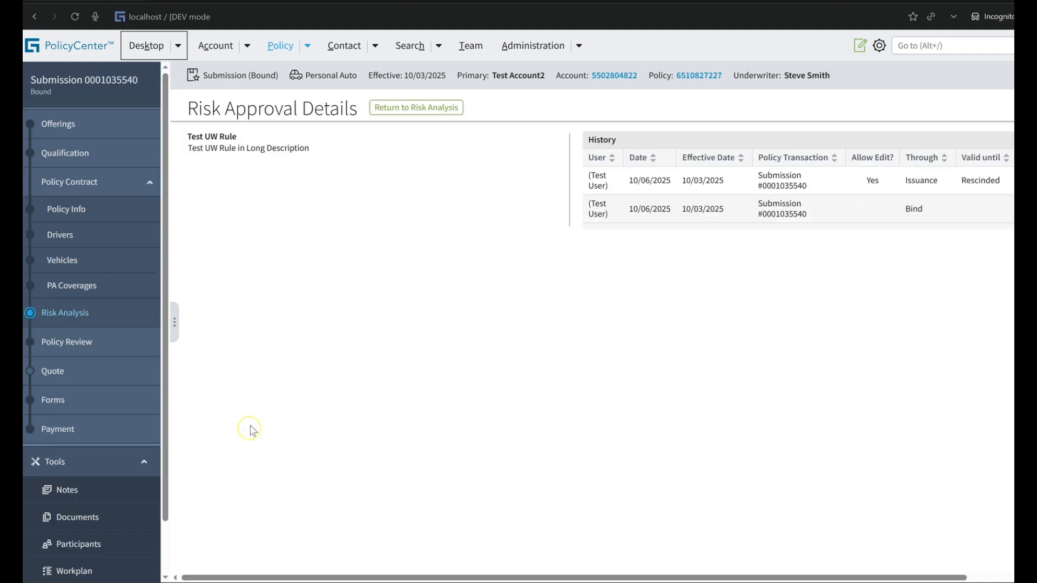
left_click(982, 576)
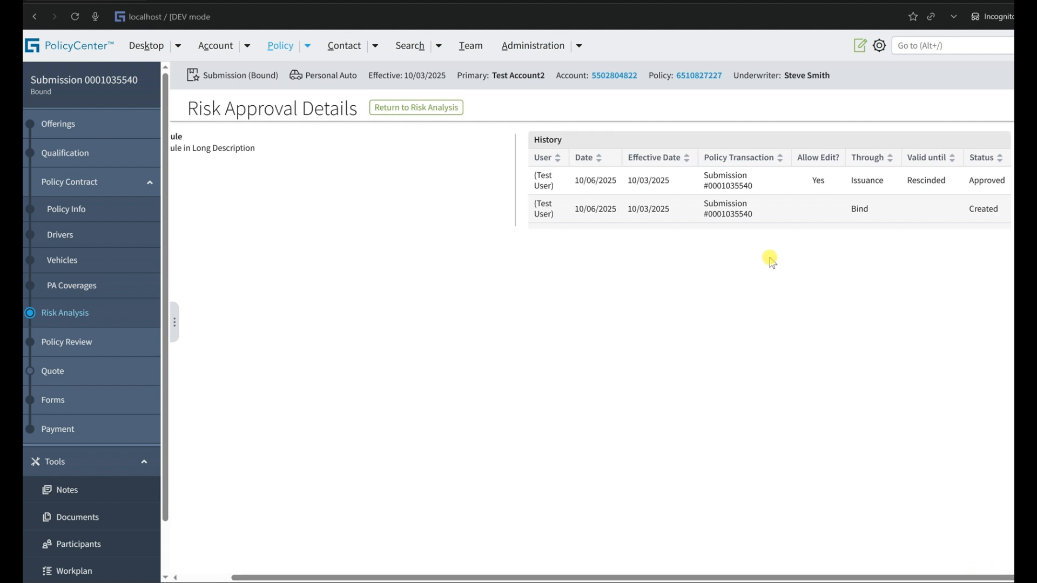
double_click(978, 181)
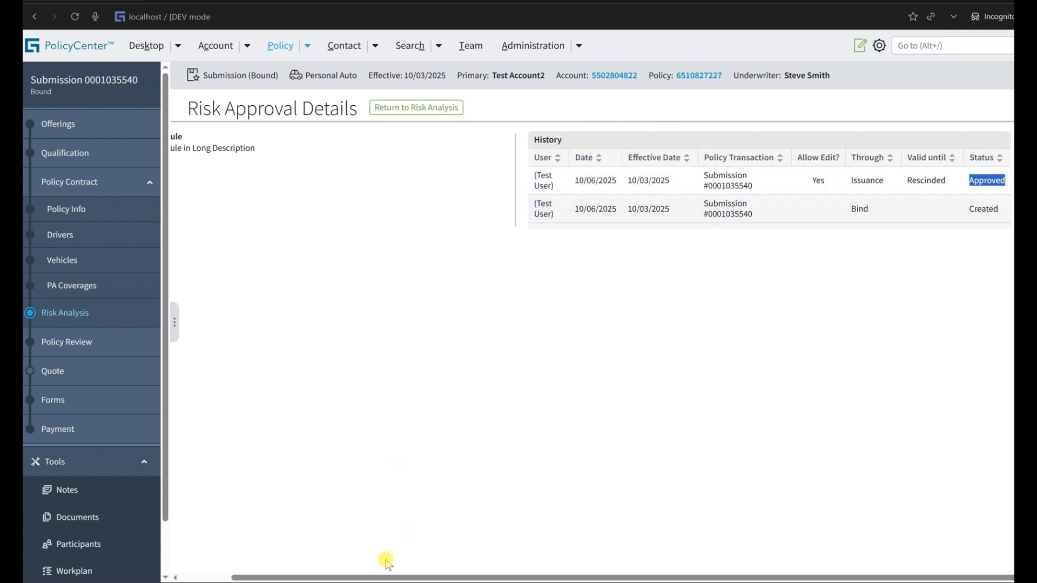
Switch to the rule administration window, set Test UW Rule's Auto-approvable and Default Edit Before Bind to No, and save the rule.
left_click(495, 582)
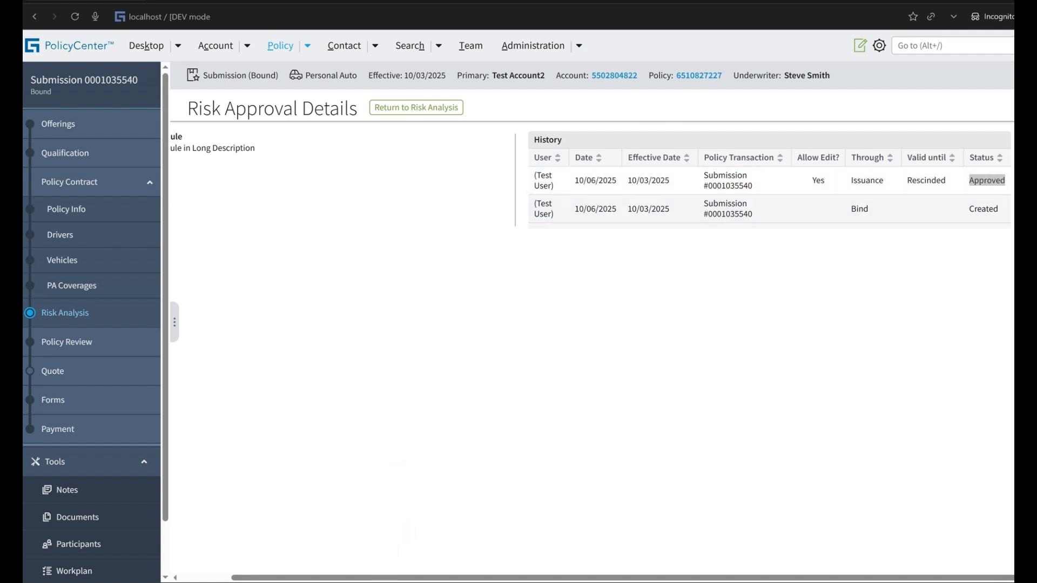
left_click(433, 511)
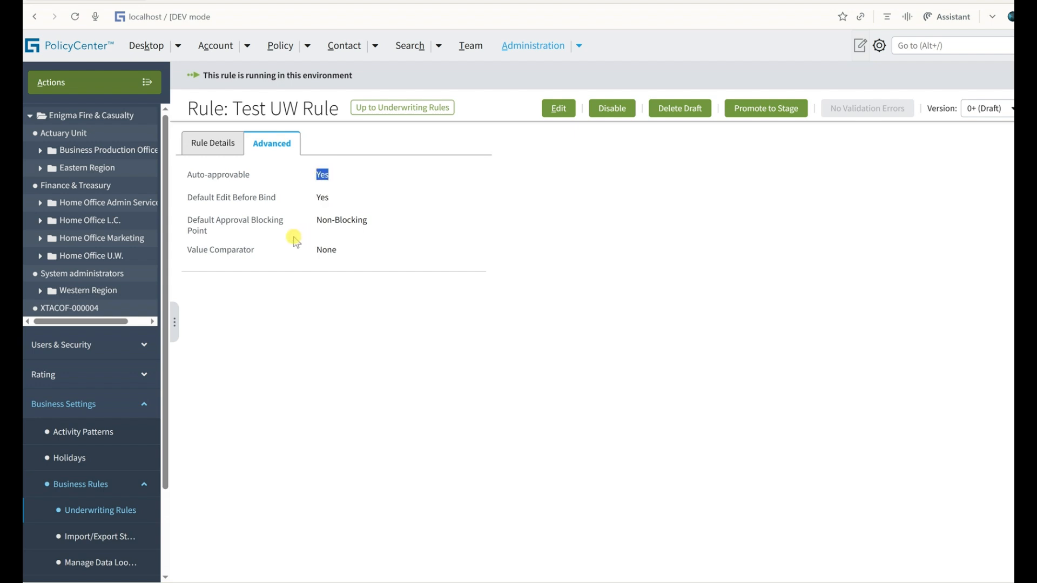
triple_click(231, 179)
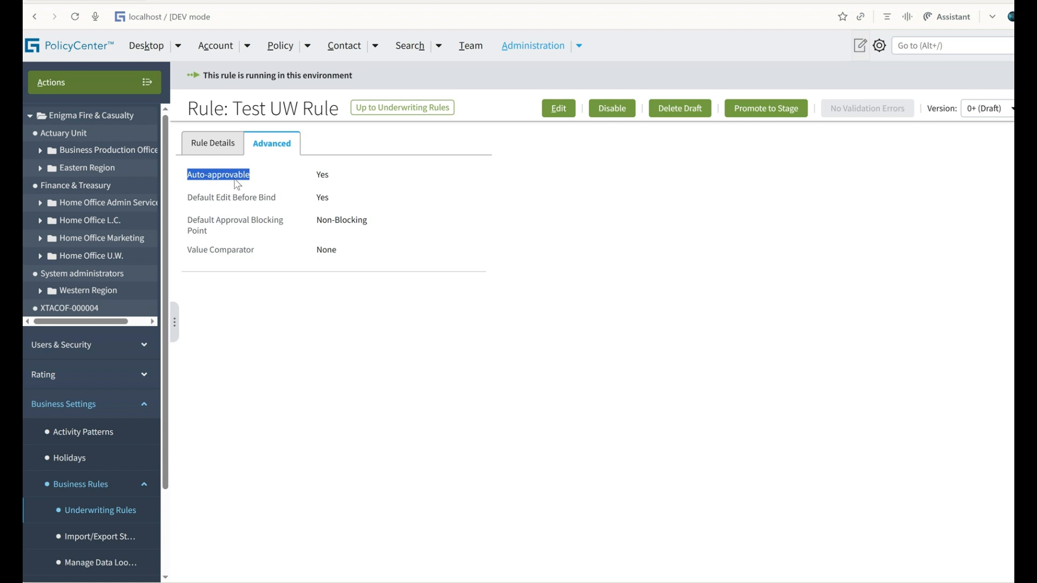
left_click(559, 108)
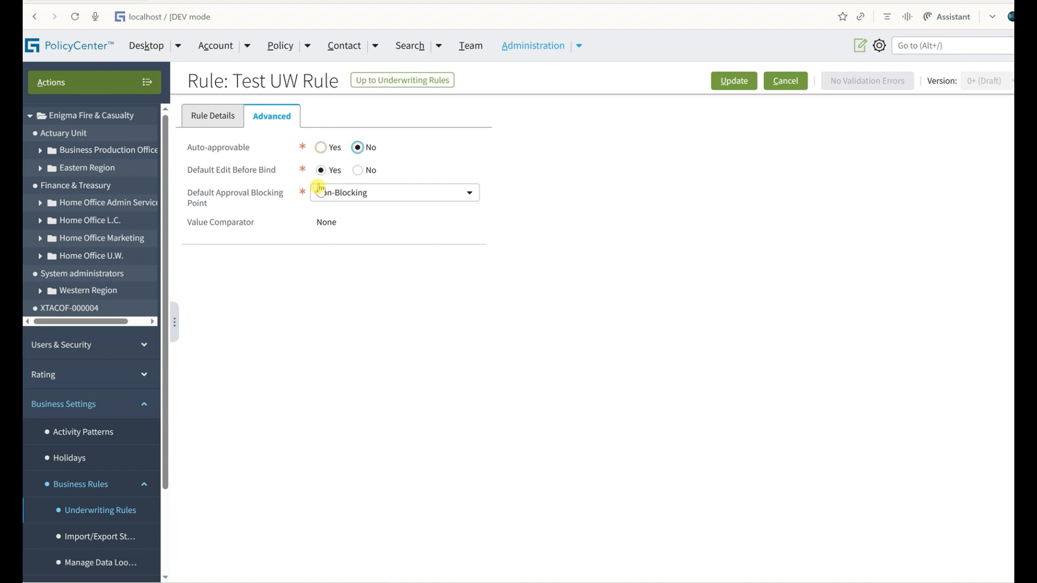
triple_click(217, 176)
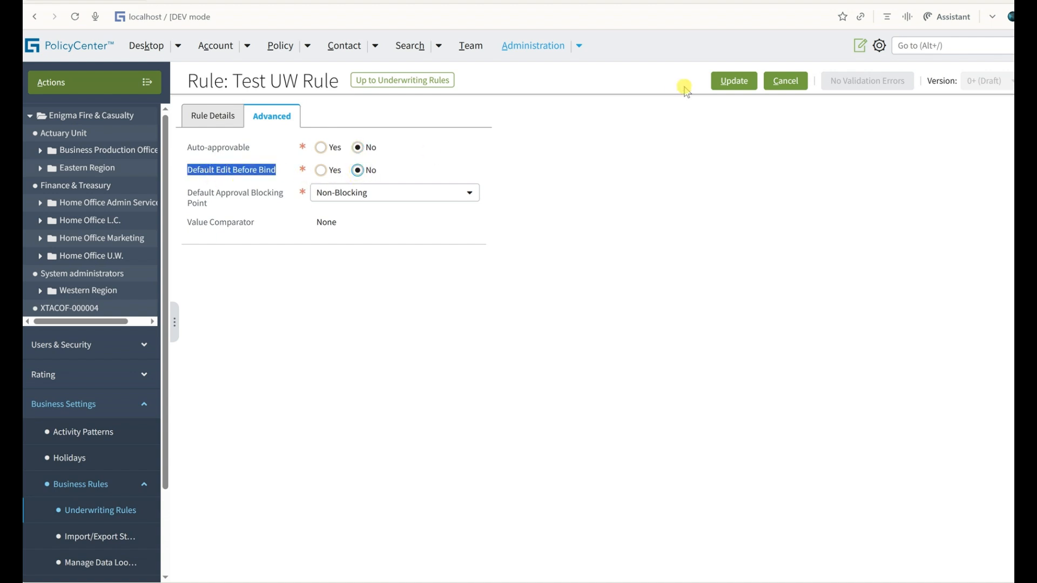
left_click(726, 82)
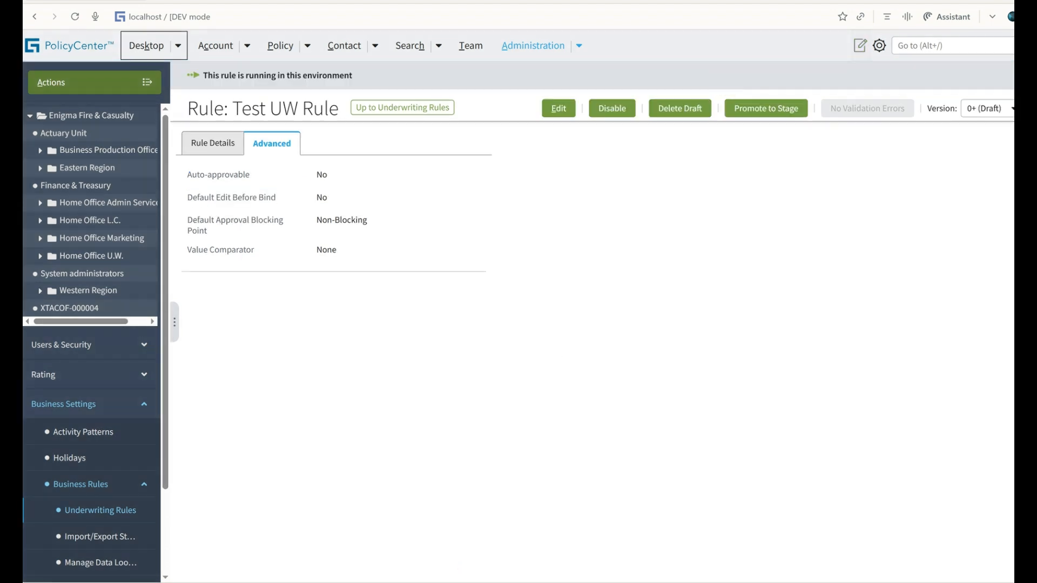
Switch back to the Test User session, copy the bound submission again, and quote the new copy.
left_click(565, 517)
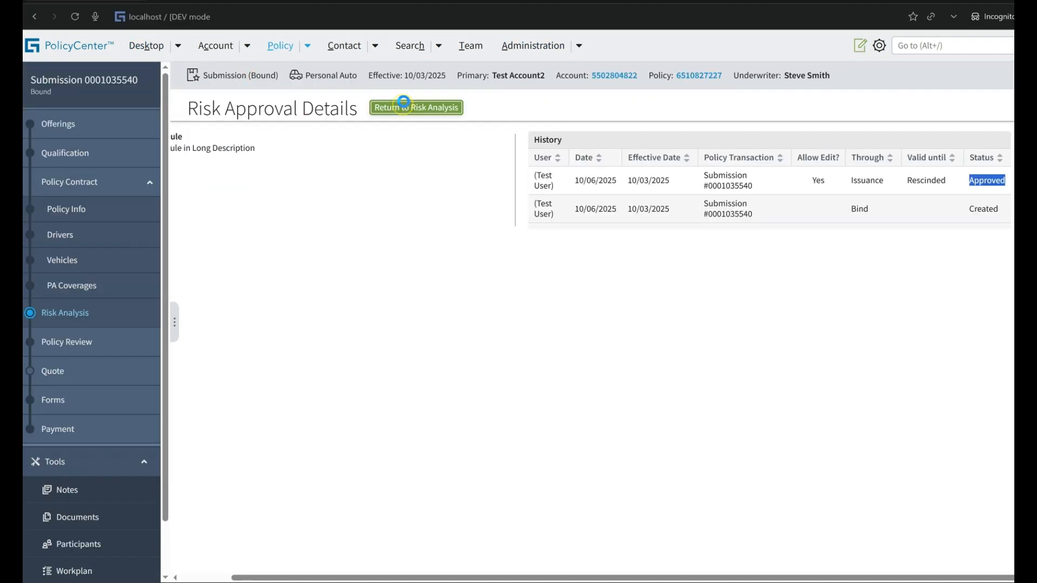
left_click(416, 107)
left_click(81, 82)
left_click(179, 213)
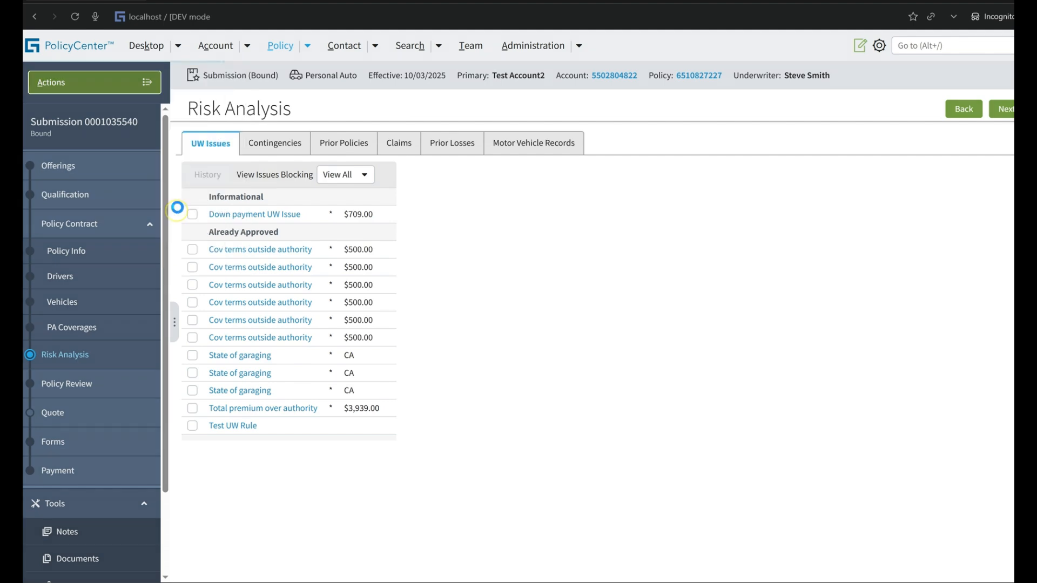
left_click(807, 110)
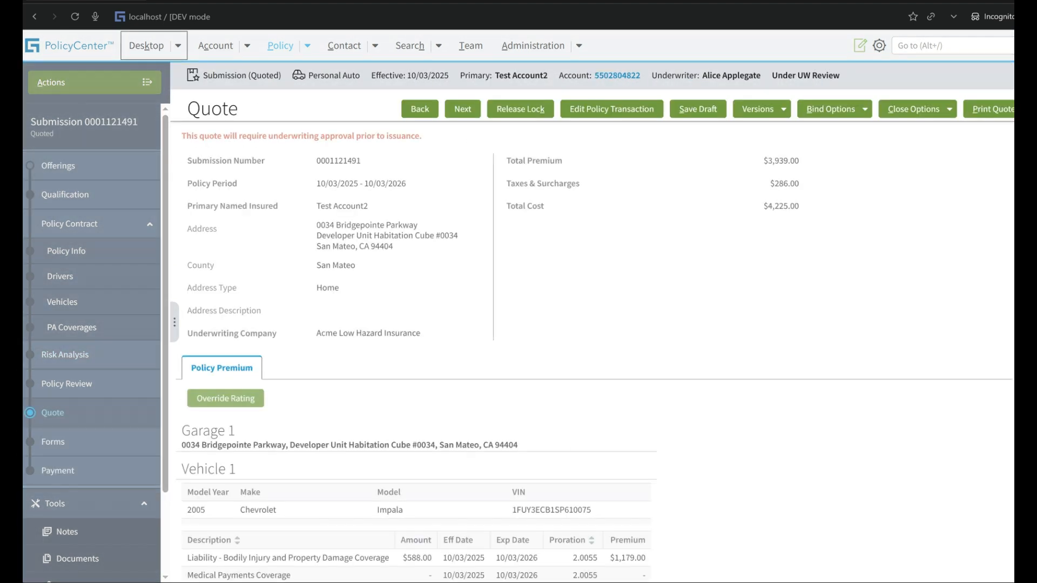
Check the Default Edit Before Bind setting of Test UW Rule in the administration window, and return to the quoted submission.
mouse_move(495, 582)
left_click(447, 507)
triple_click(230, 201)
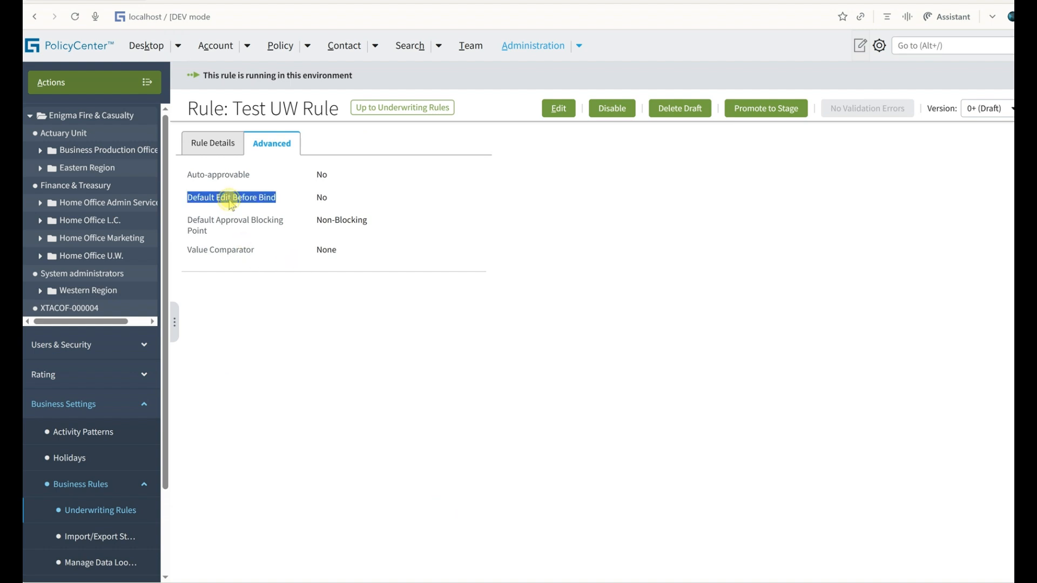
mouse_move(496, 582)
left_click(562, 534)
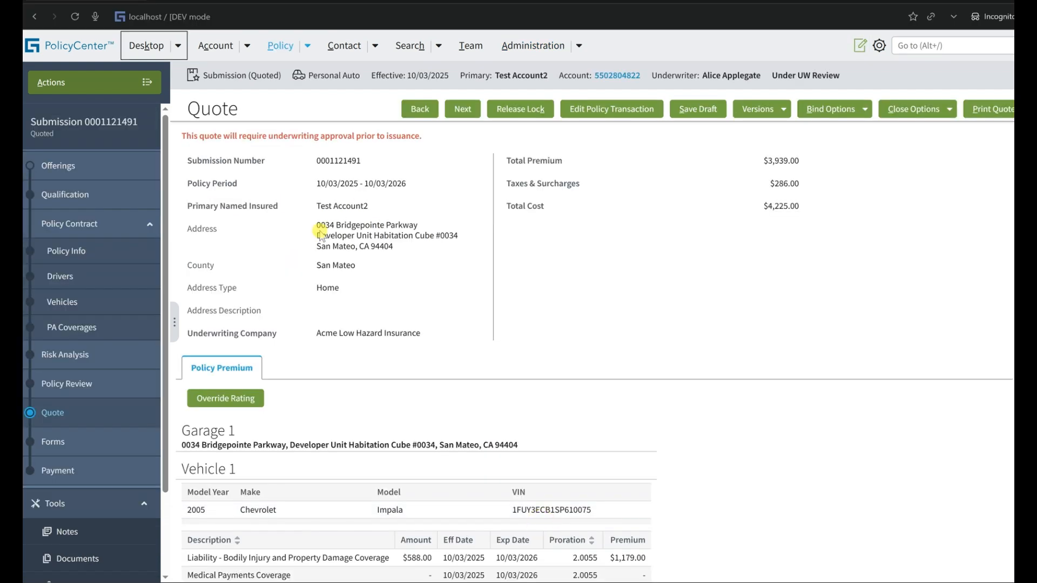
Open the quoted submission's Risk Analysis and approve the Test UW Rule issue.
left_click(92, 356)
left_click(403, 244)
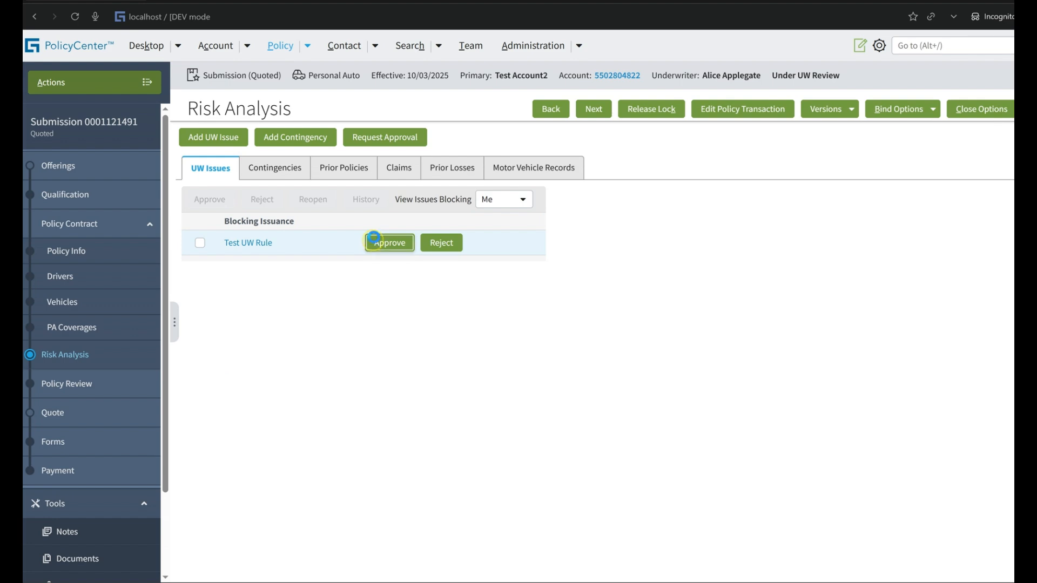
left_click(948, 120)
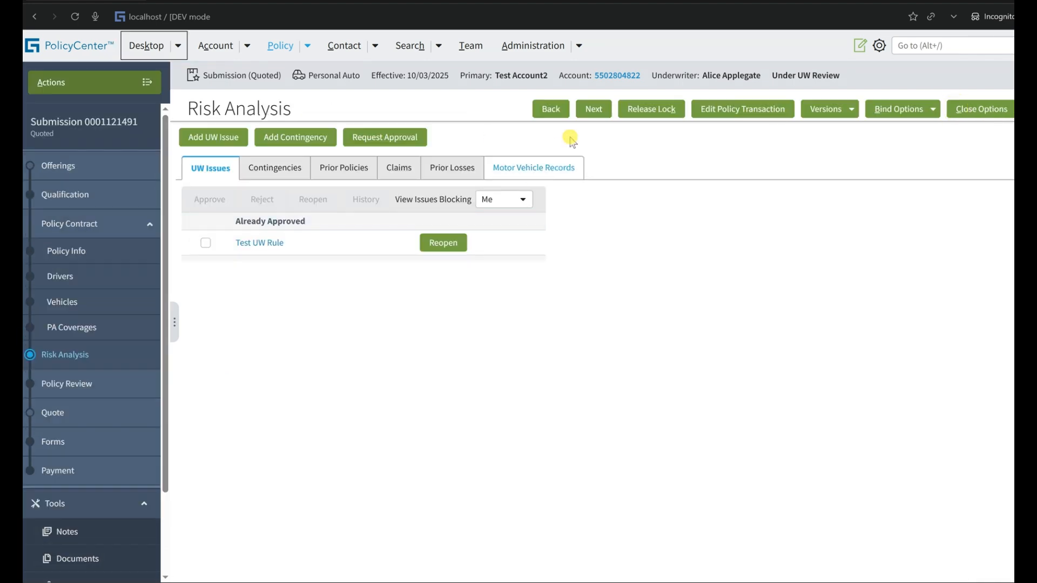
Open the policy transaction for editing, accept the confirmation, and check Test UW Rule in Risk Analysis.
left_click(718, 114)
left_click(594, 117)
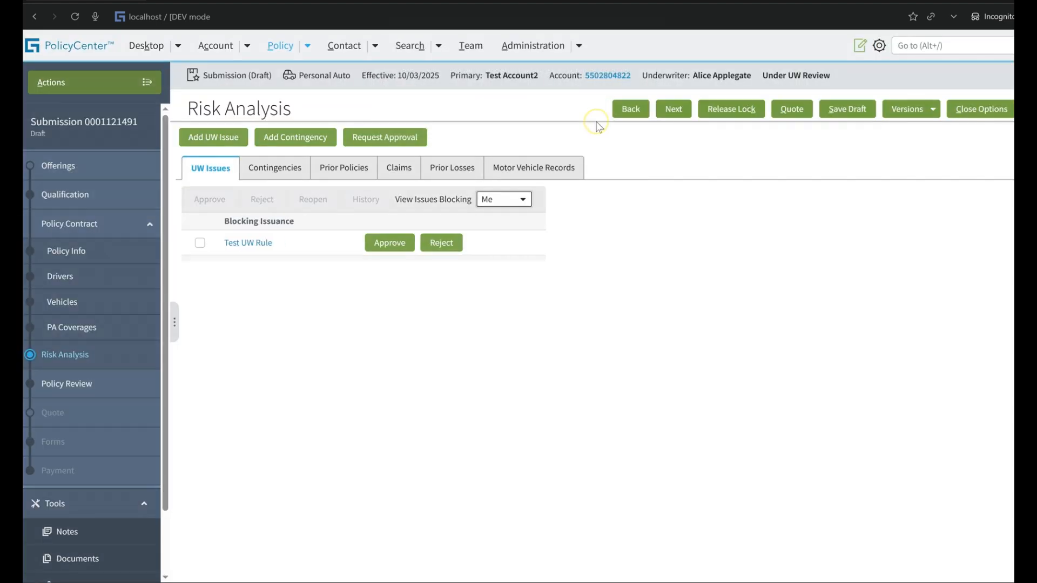
left_click(363, 248)
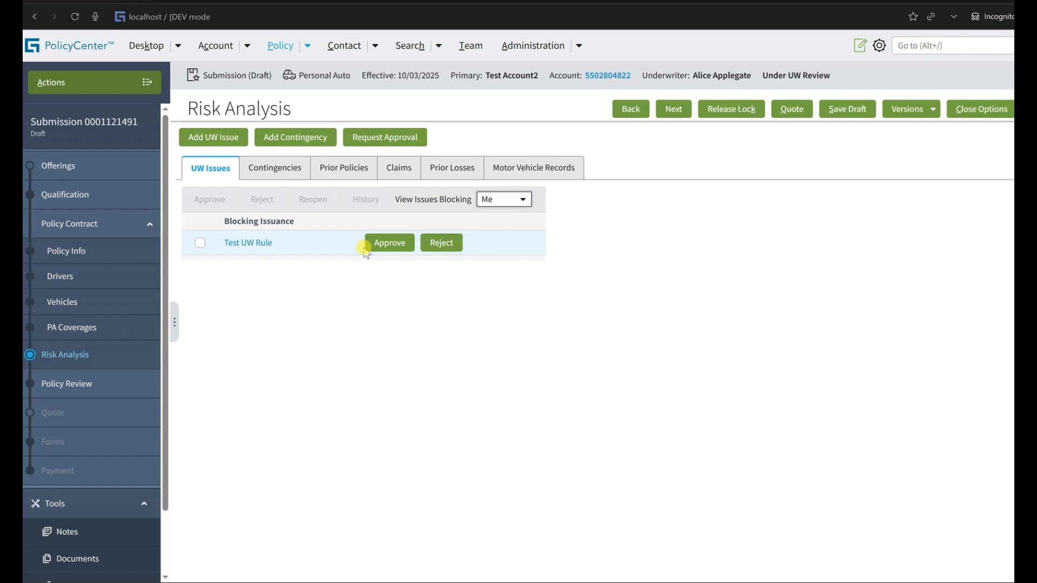
Switch to the rule administration window and examine the value of Default Edit Before Bind on Test UW Rule.
left_click(438, 511)
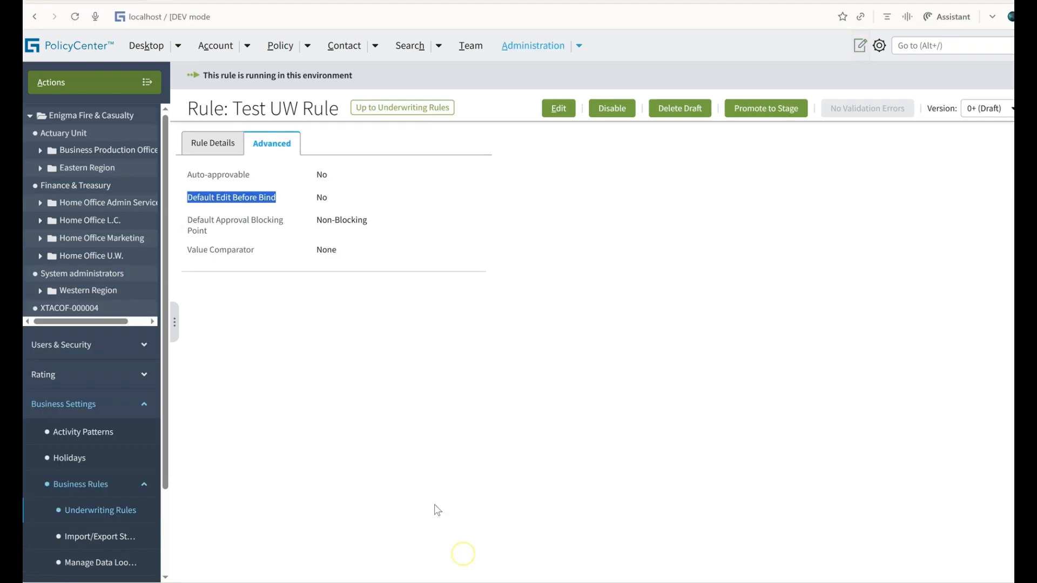
left_click(233, 202)
triple_click(234, 201)
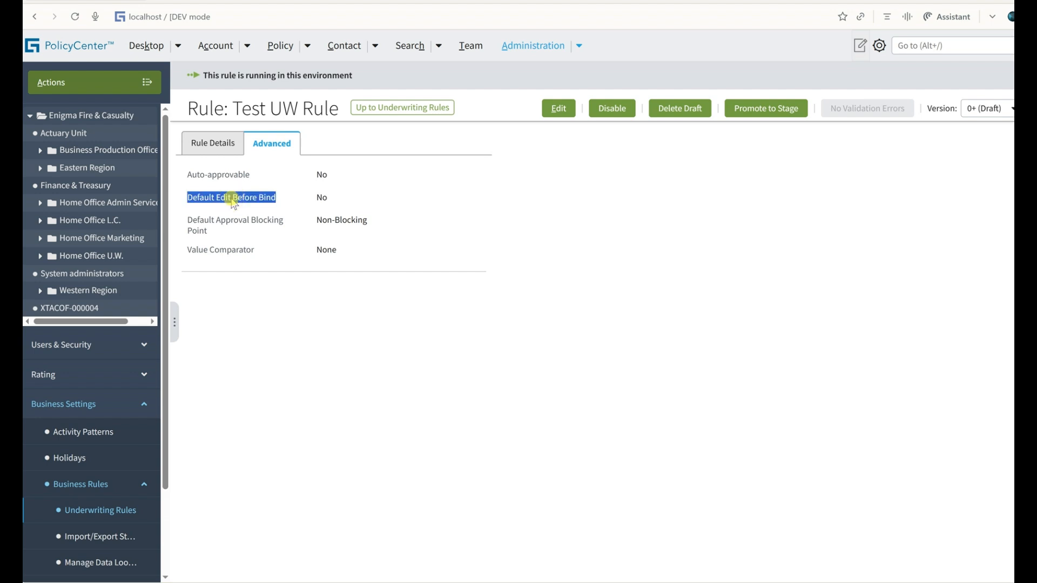
double_click(314, 201)
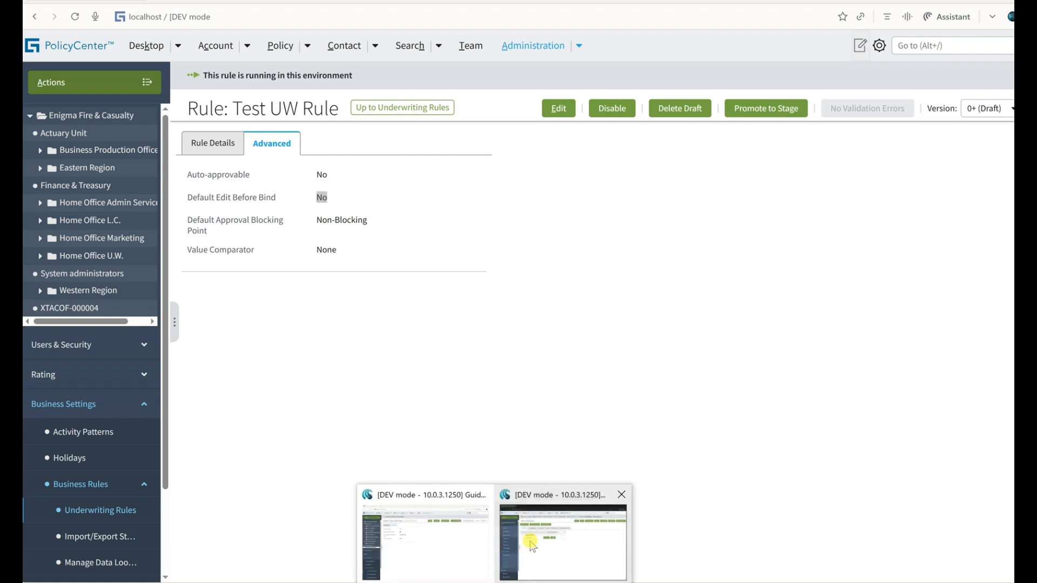
Return to the draft submission, open Test UW Rule's approval history, and examine its Allow Edit and status entries.
left_click(540, 532)
left_click(247, 244)
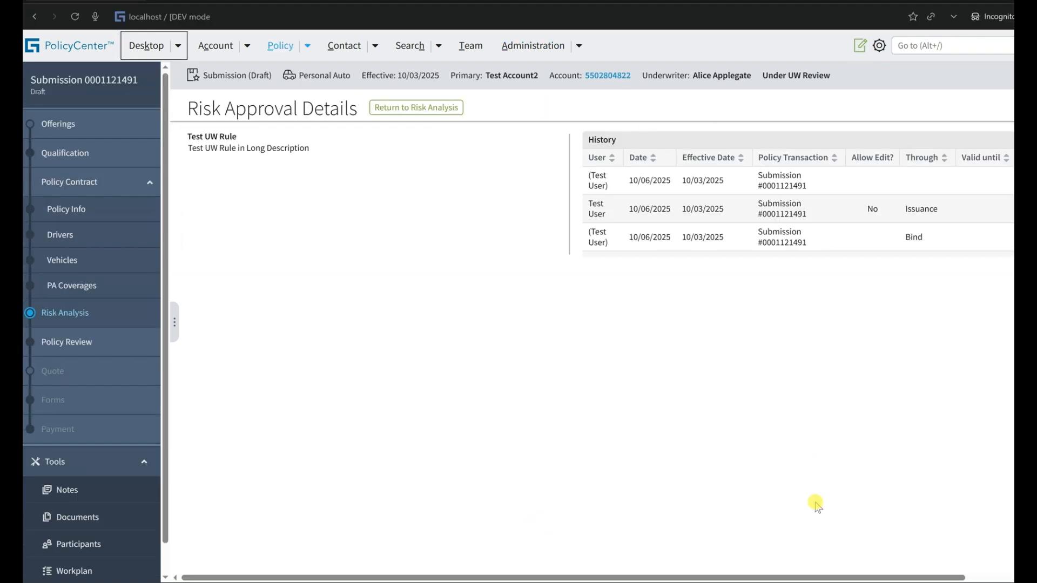
left_click_drag(972, 577, 1012, 575)
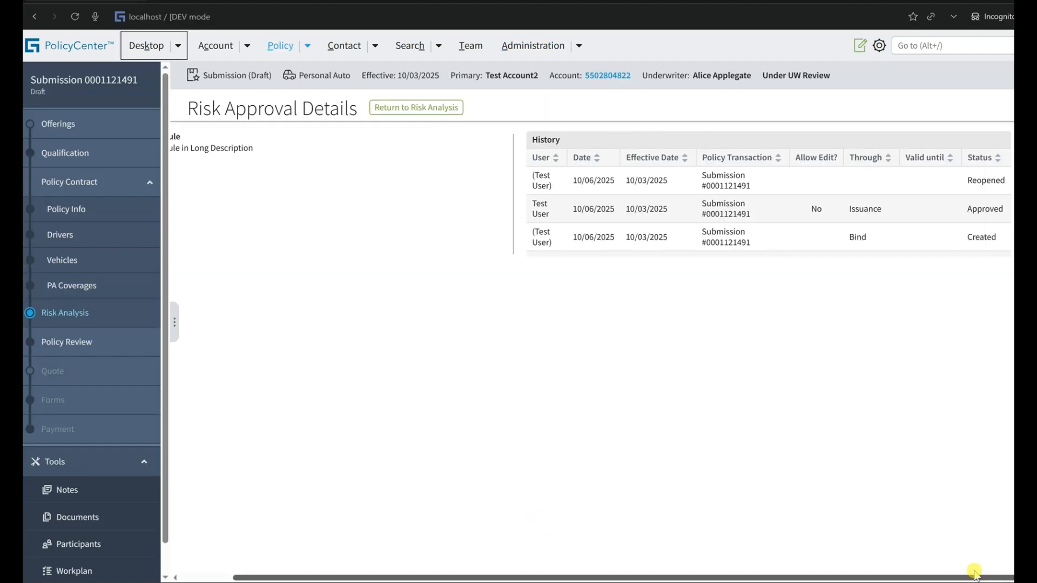
double_click(983, 217)
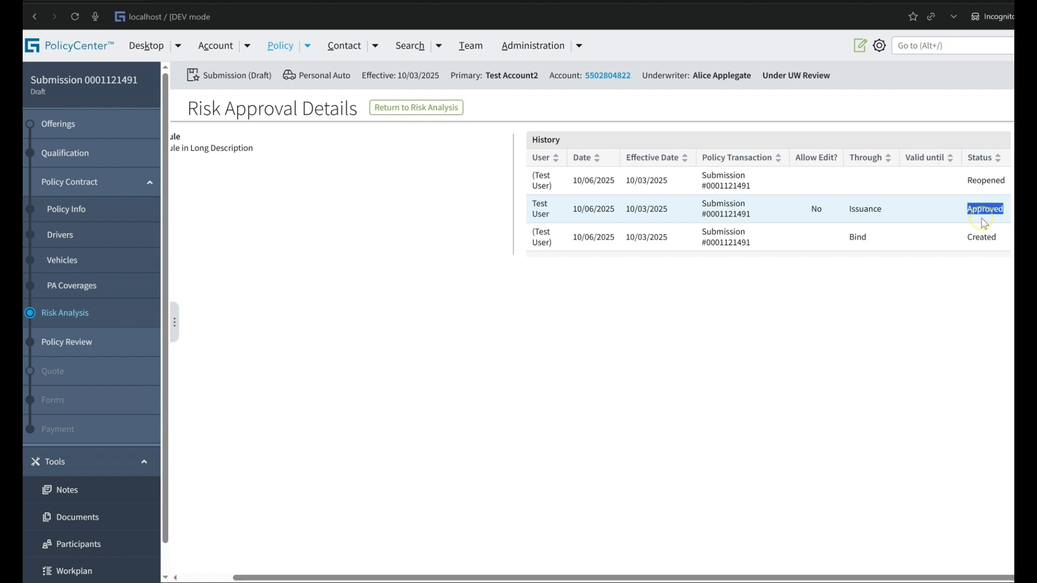
Return from the approval history to Risk Analysis, quote the submission again, and check Test UW Rule's Default Edit Before Bind setting.
double_click(984, 180)
left_click(391, 107)
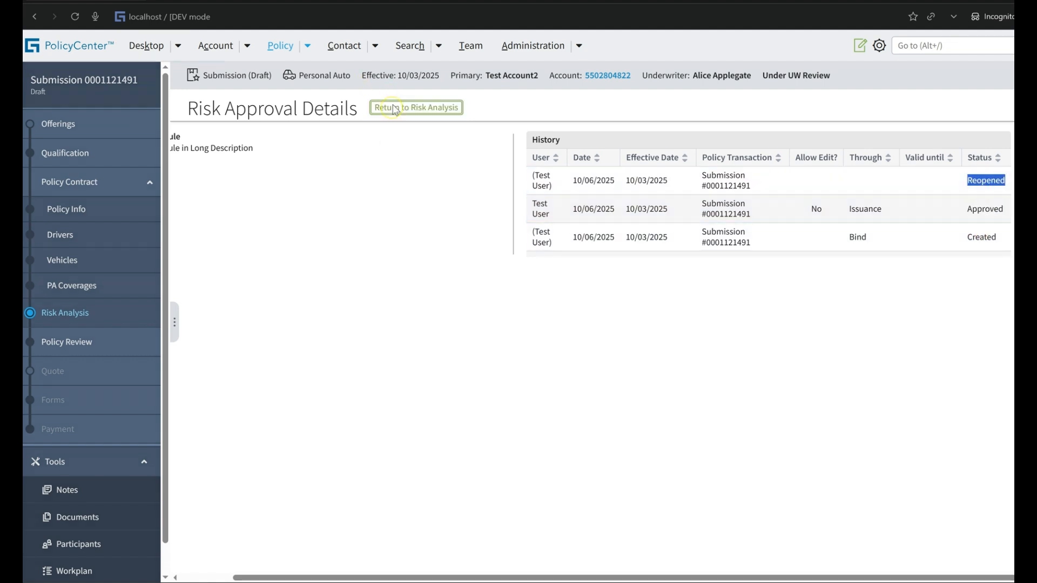
key("alt+Tab")
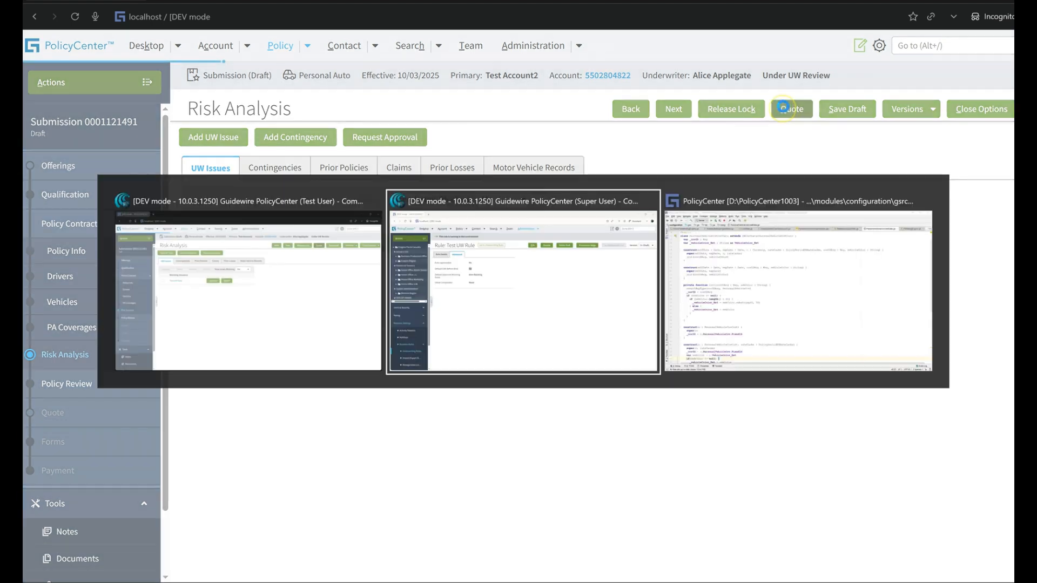
triple_click(251, 200)
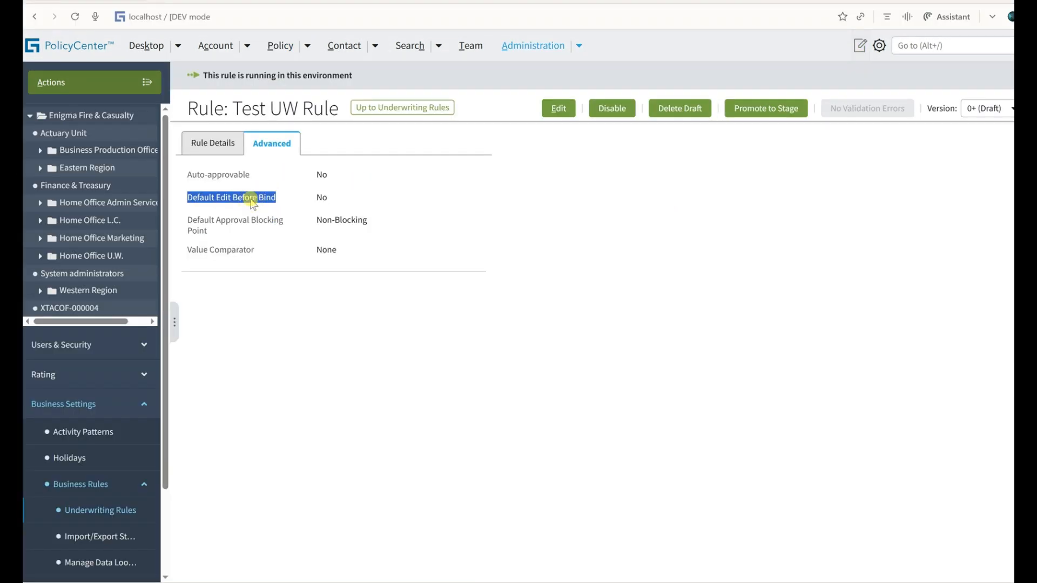
key("alt+Tab")
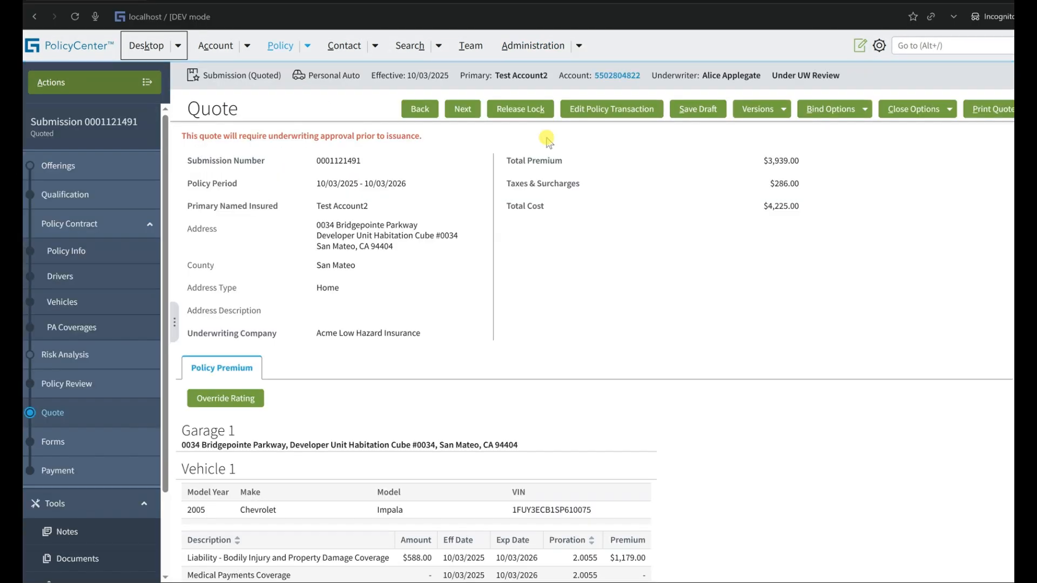
Approve the Test UW Rule issue in Risk Analysis with Allow Edit No through Issuance, and open the policy transaction for editing.
left_click(59, 352)
left_click(389, 243)
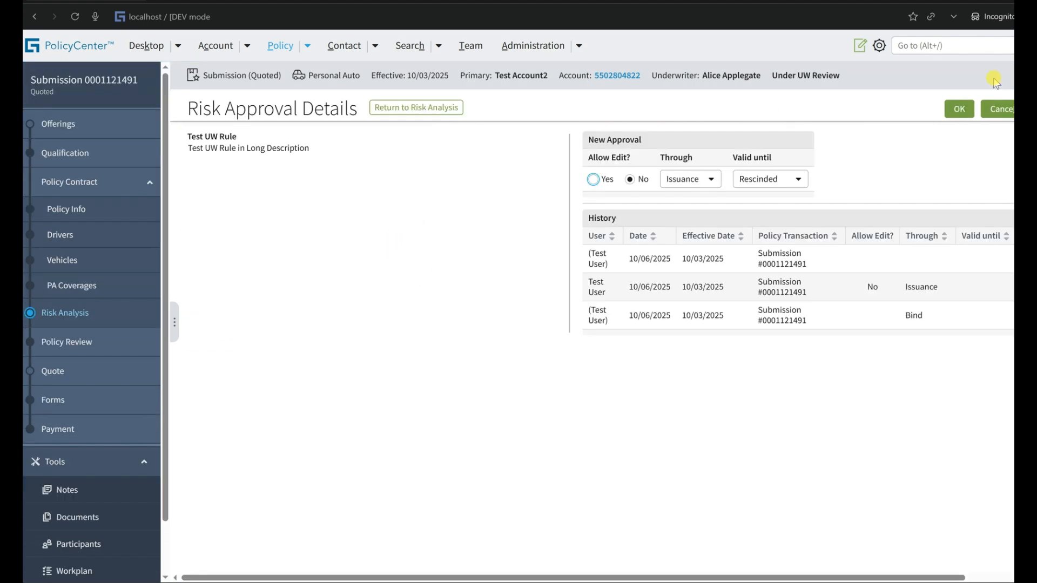
left_click(957, 111)
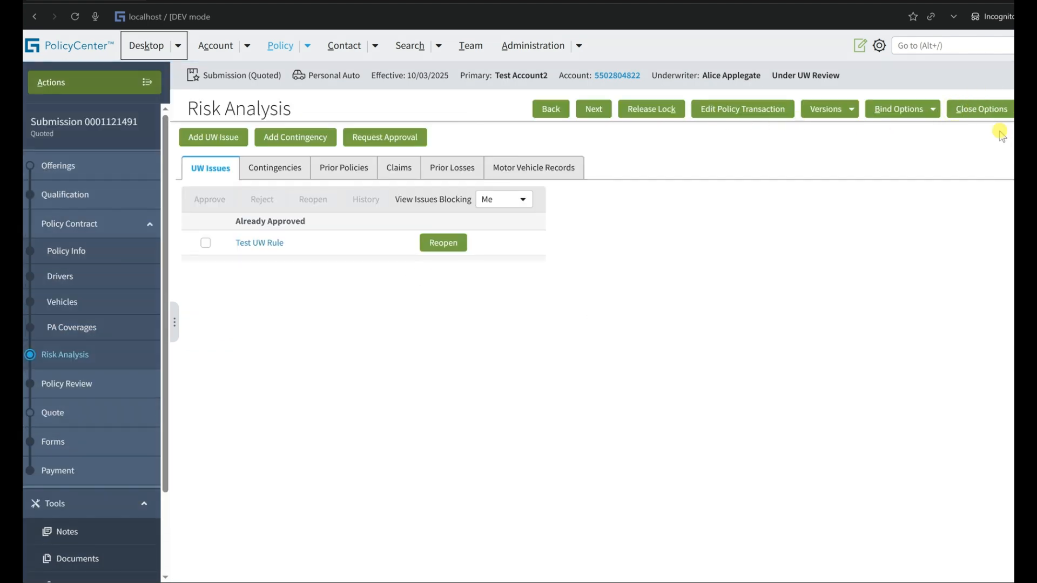
left_click(745, 109)
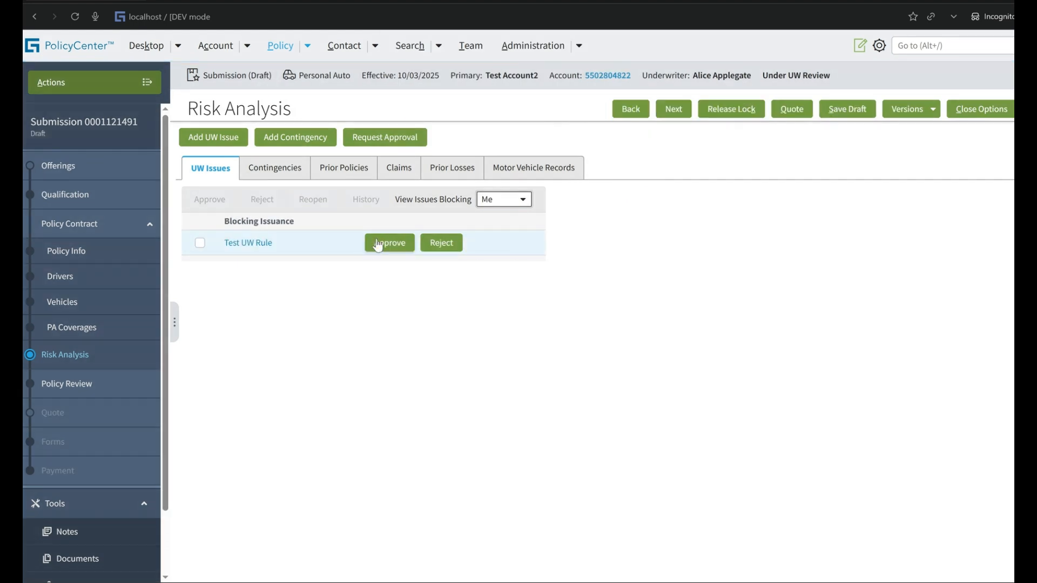
In the rule administration window, set Default Edit Before Bind to Yes on Test UW Rule and save the rule.
key("alt+Tab")
left_click(559, 108)
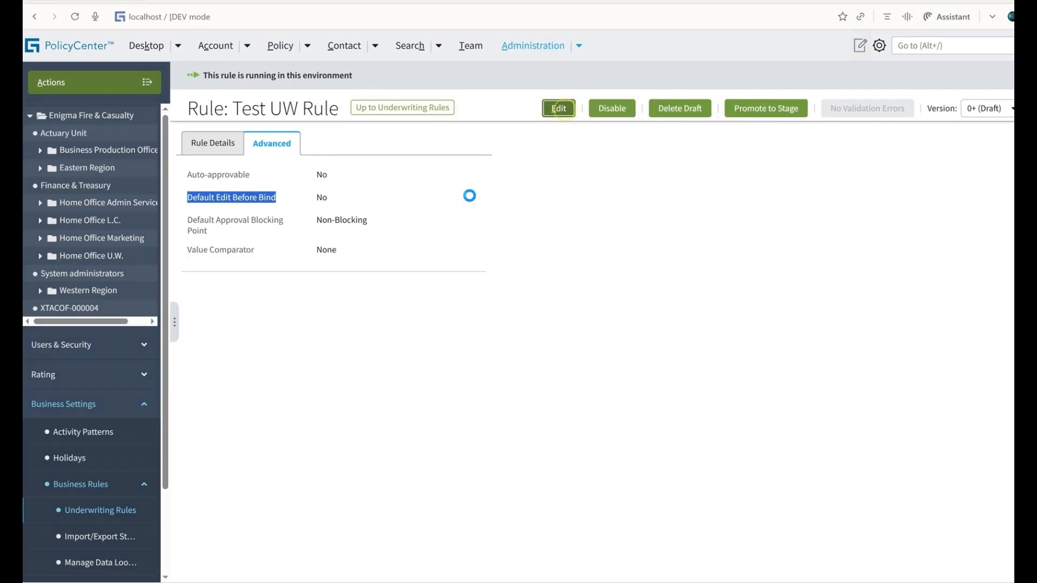
left_click(321, 170)
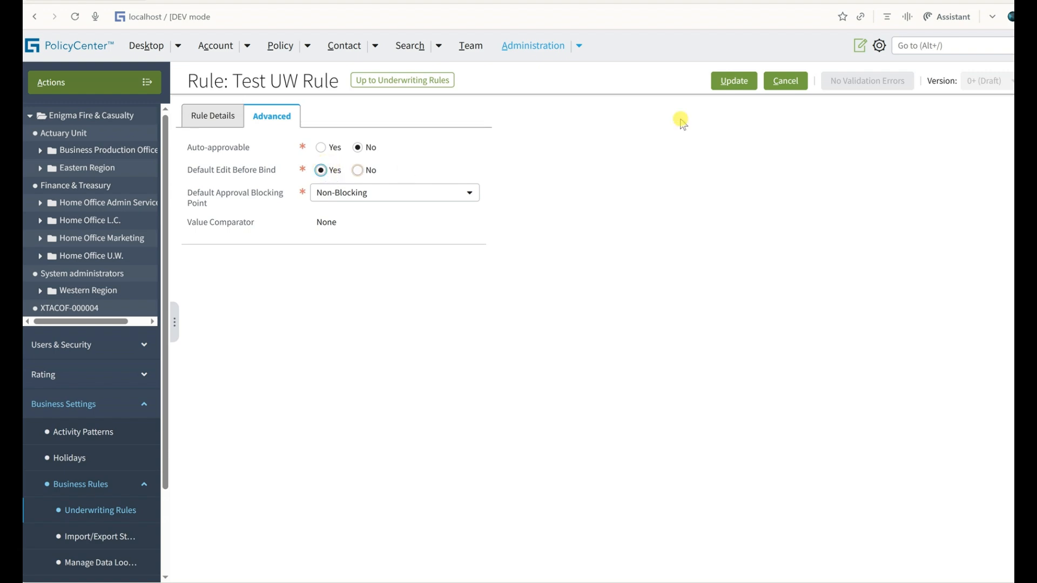
left_click(738, 81)
Switch back to the draft submission, quote it, and open its Risk Analysis.
key("alt+Tab")
left_click(791, 108)
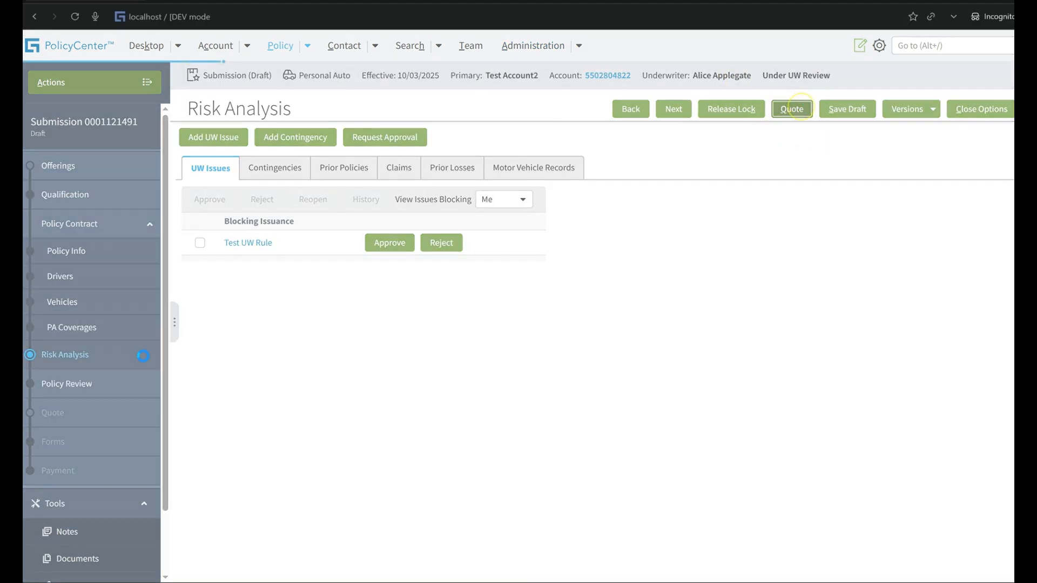
left_click(65, 354)
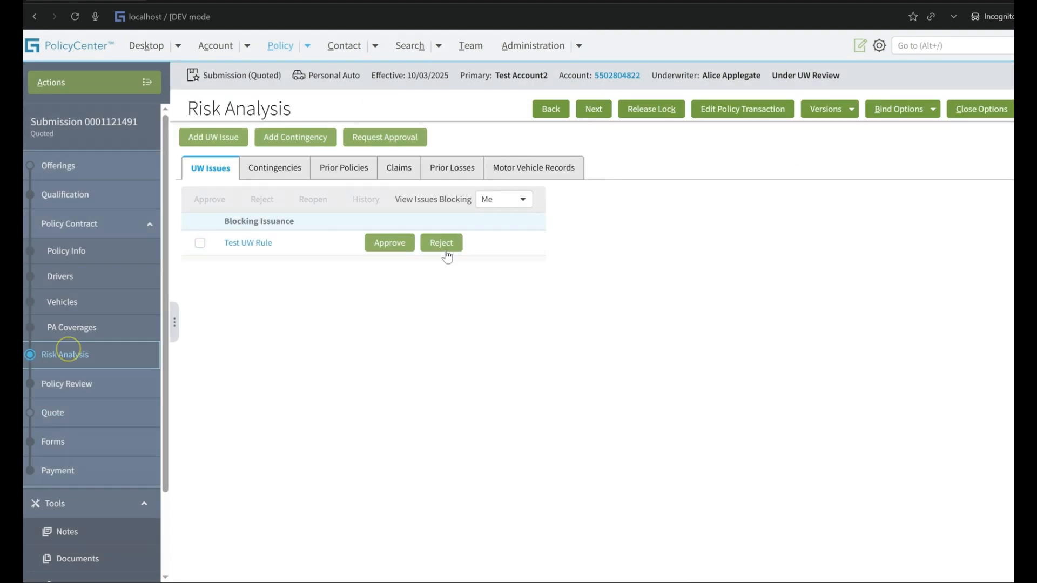
Approve the Test UW Rule issue with Allow Edit Yes through Issuance, and open the policy transaction for editing, accepting the confirmation.
left_click(398, 247)
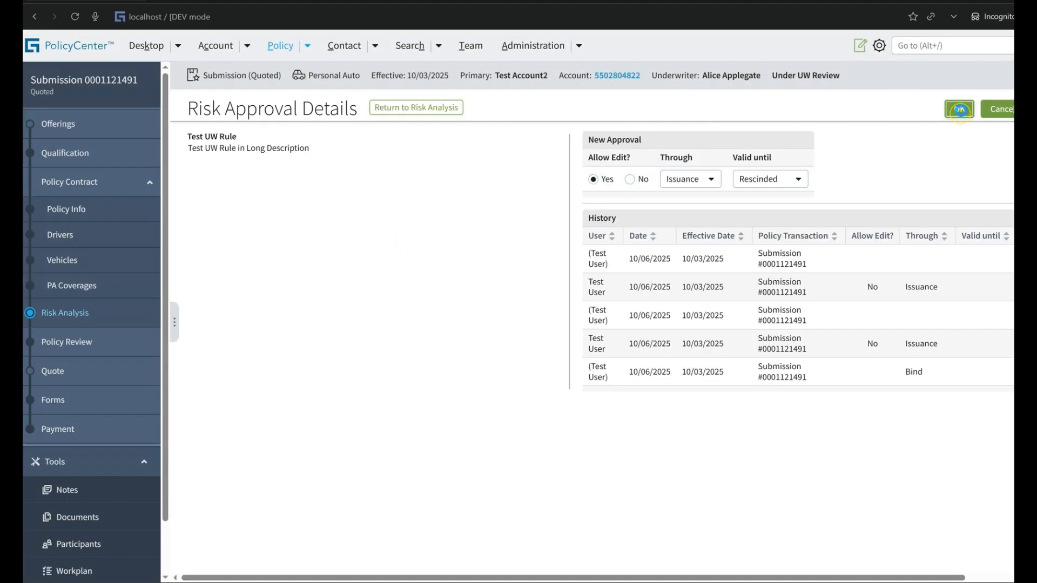
left_click(959, 108)
left_click(742, 111)
key("Return")
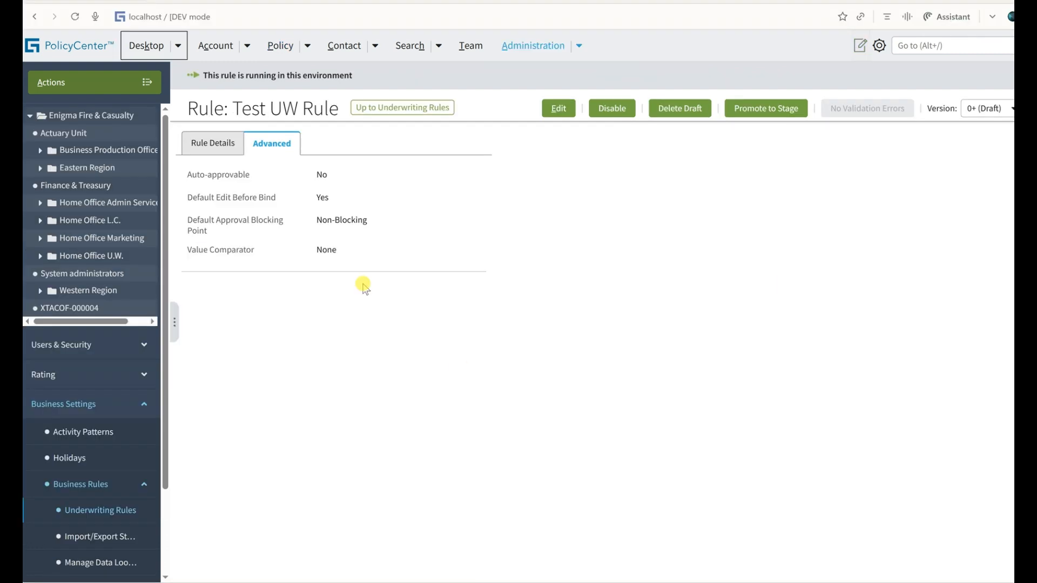
Examine Default Edit Before Bind and Default Approval Blocking Point on Test UW Rule in the rule administration window.
double_click(322, 197)
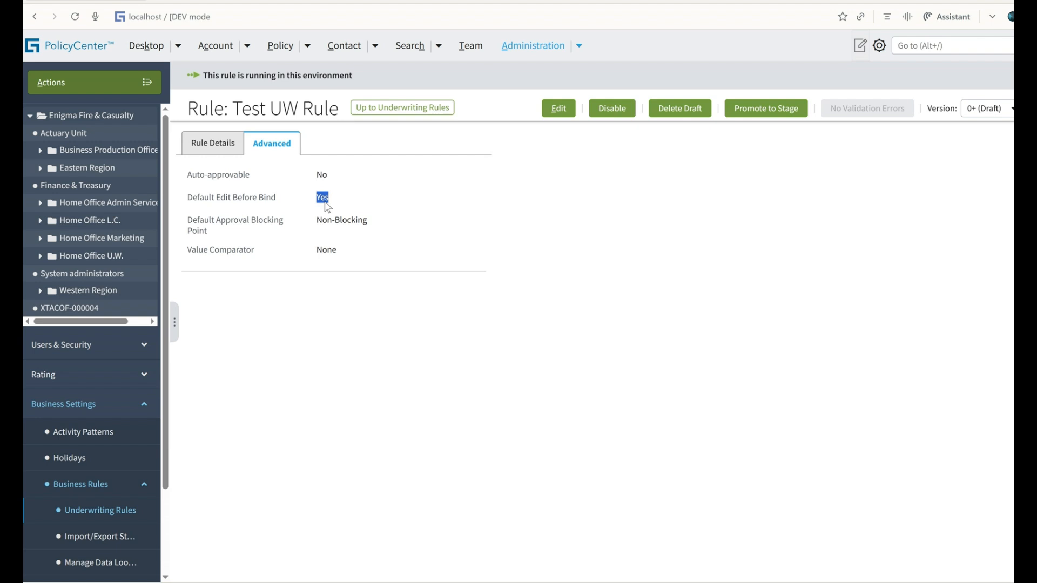
triple_click(237, 198)
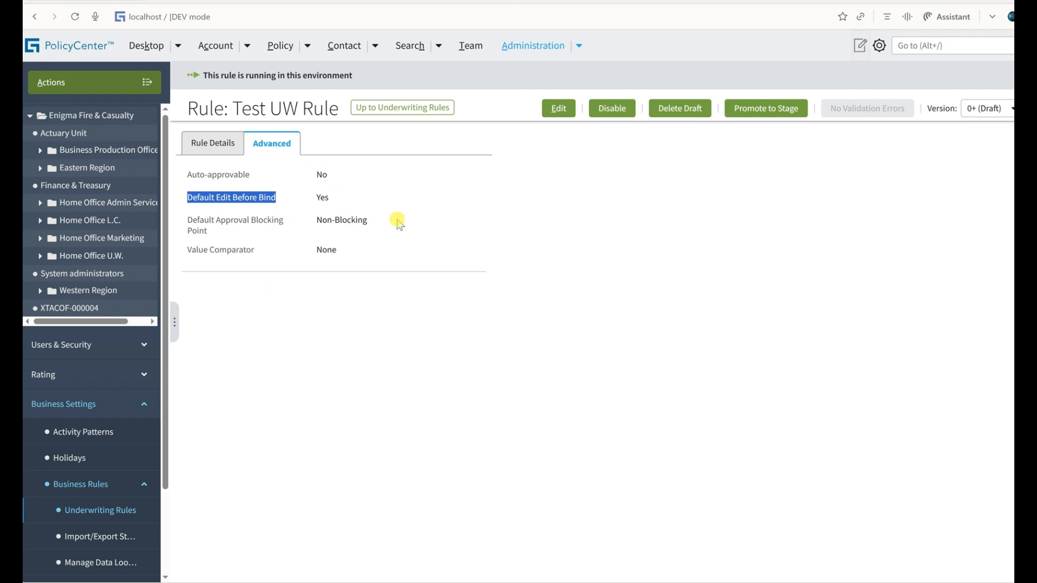
triple_click(332, 220)
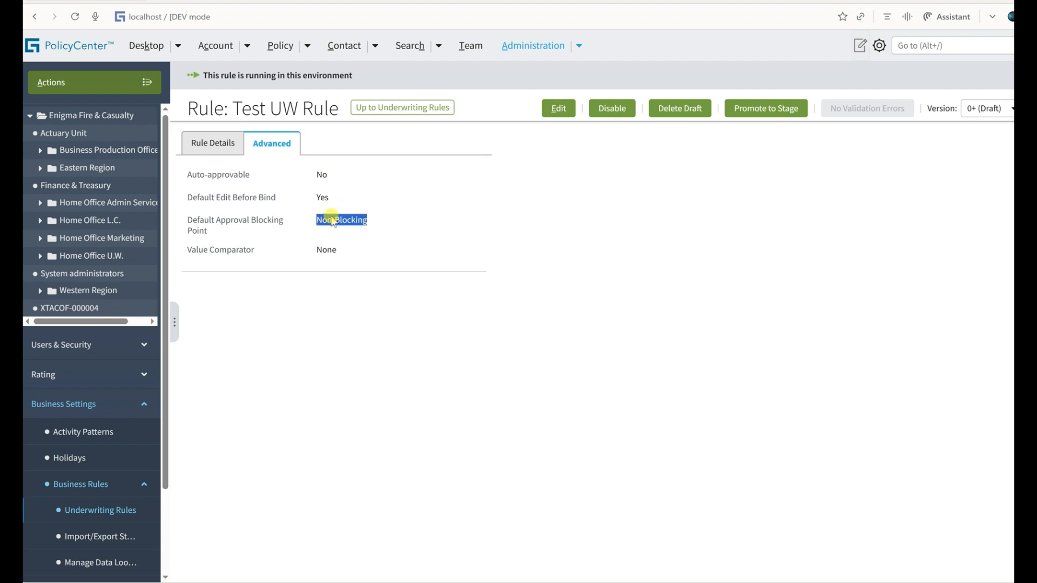
Set Test UW Rule's Auto-approvable to Yes and Default Approval Blocking Point to Blocks Issuance, and try to save the rule.
left_click(558, 108)
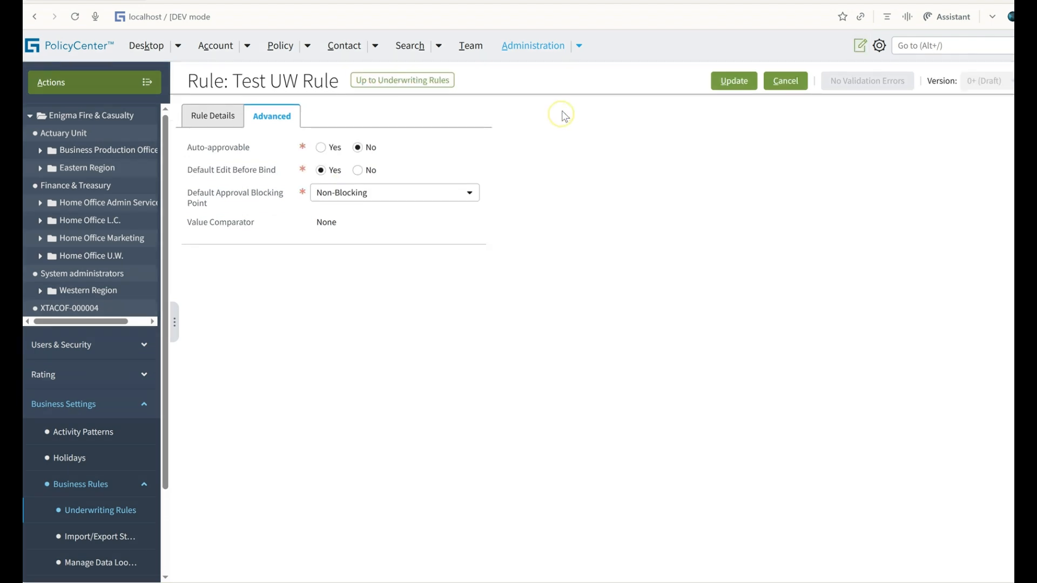
left_click(321, 148)
left_click(349, 194)
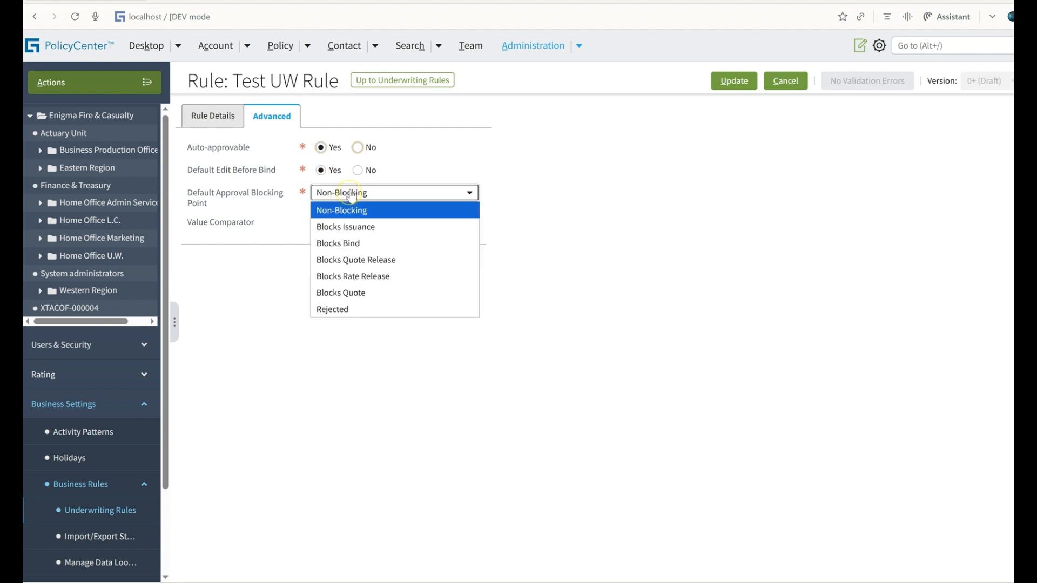
left_click(356, 228)
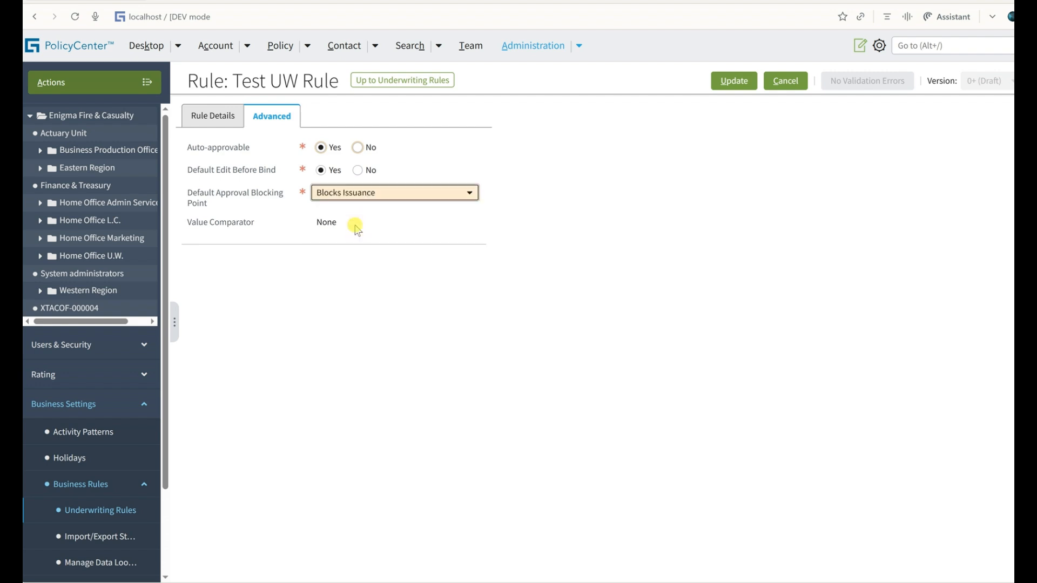
left_click(735, 82)
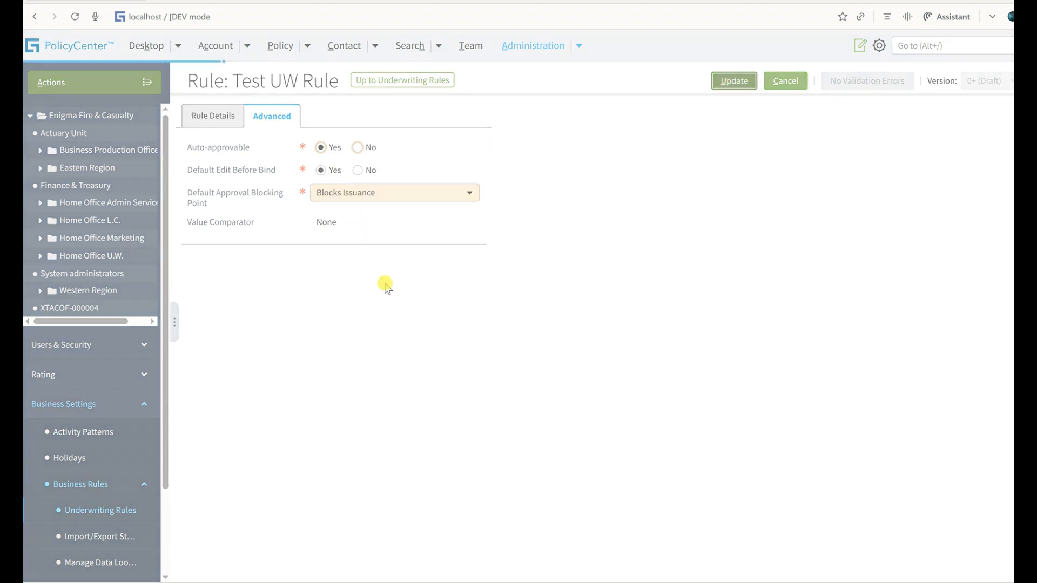
Check the rule's Blocking Point, and try to save the rule with Default Approval Blocking Point set to Blocks Bind.
left_click(213, 117)
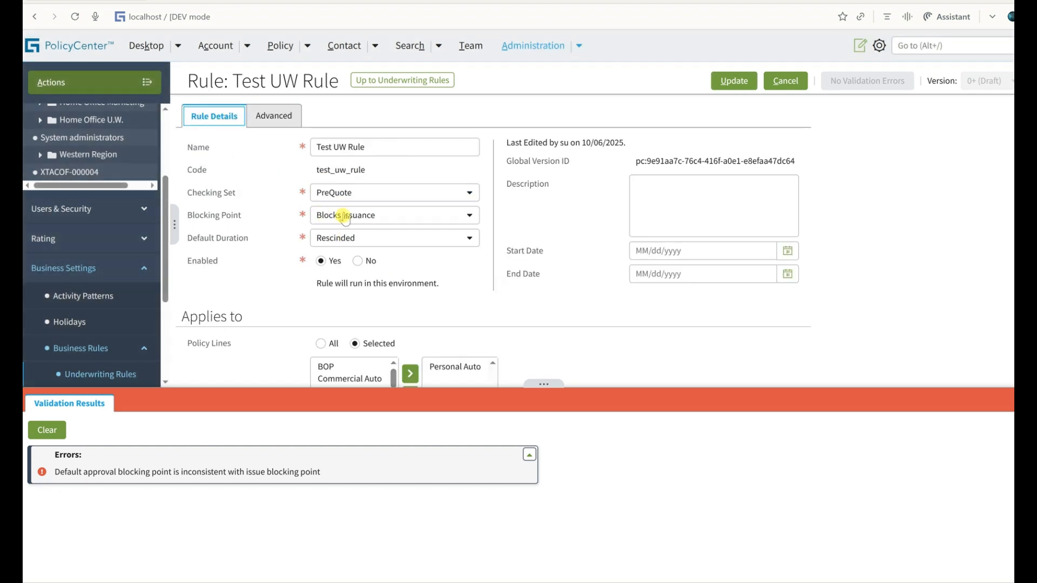
left_click(273, 115)
left_click(390, 195)
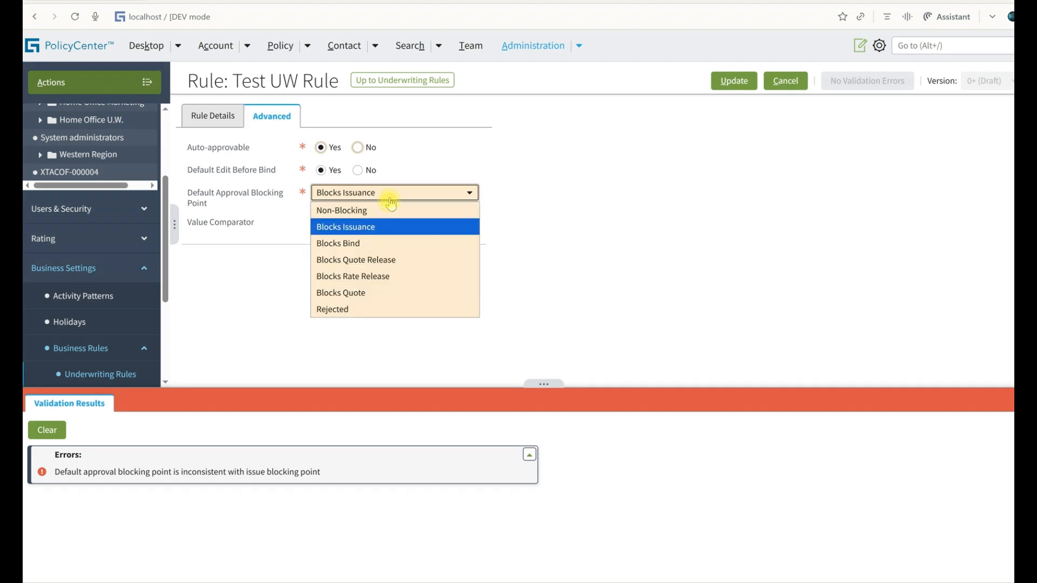
left_click(378, 243)
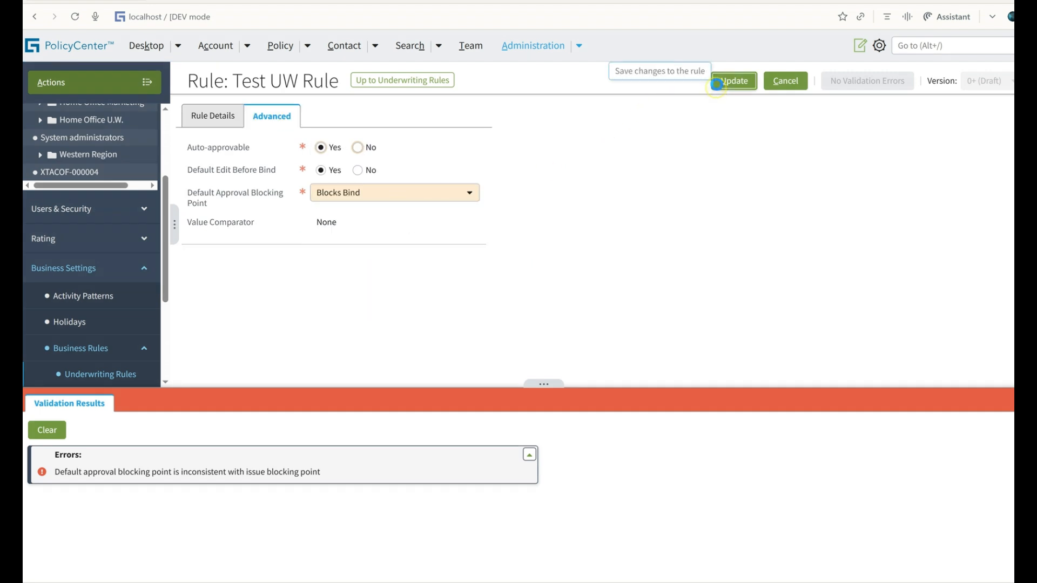
left_click(716, 84)
left_click(54, 440)
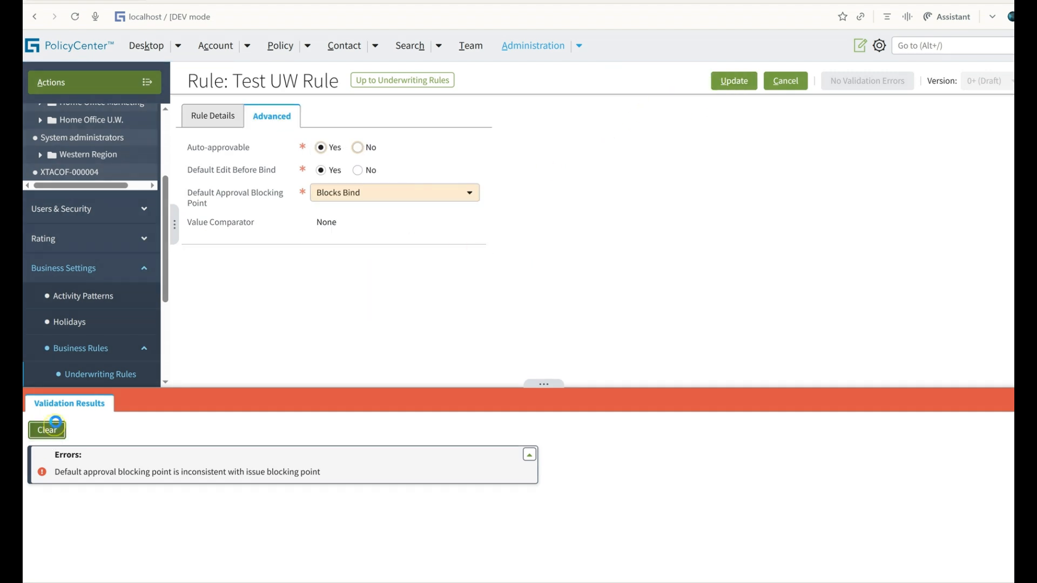
Set Default Approval Blocking Point back to Blocks Issuance and try to save Test UW Rule.
left_click(335, 193)
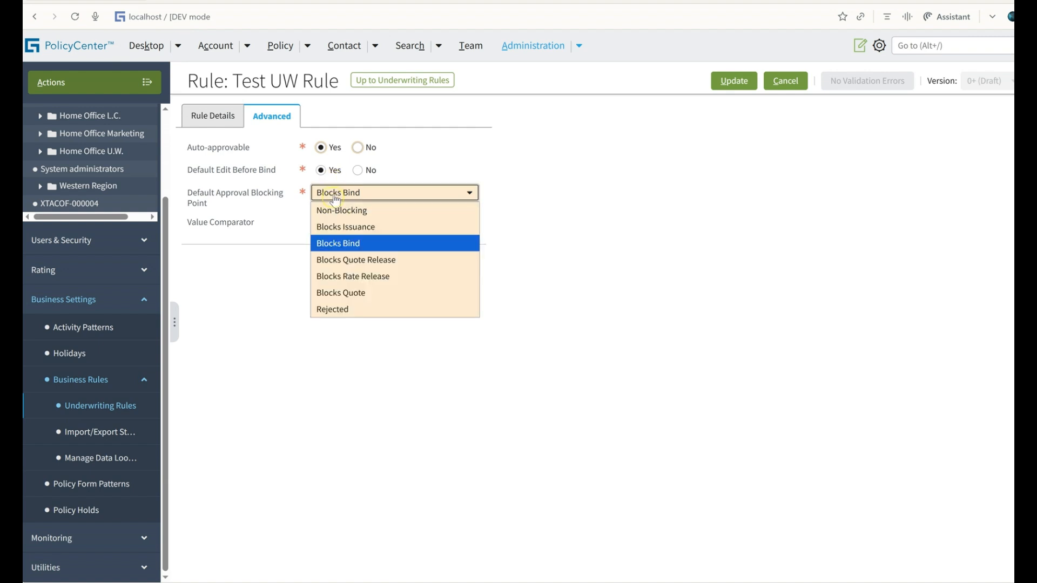
left_click(350, 227)
left_click(723, 85)
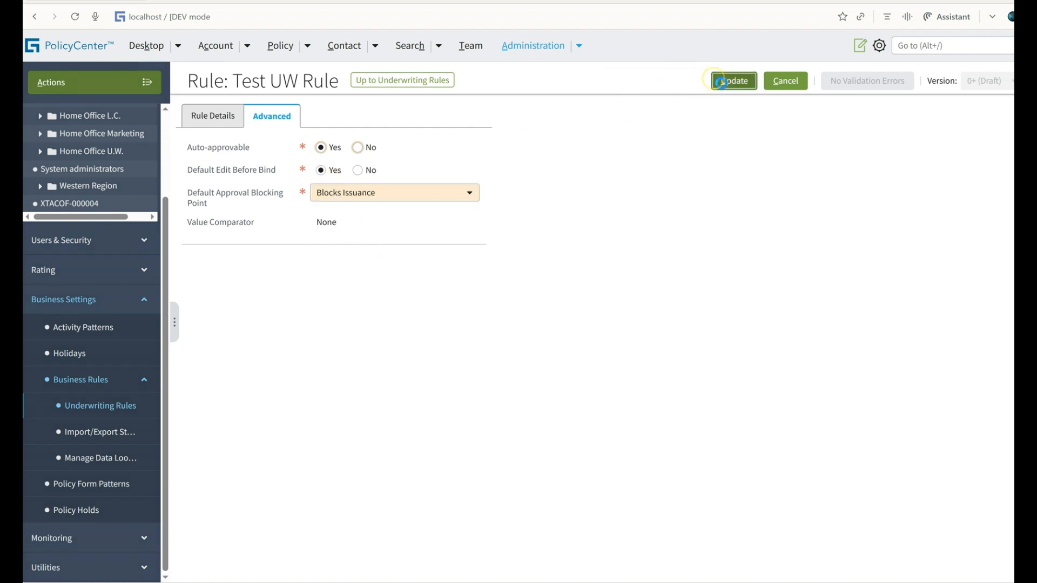
Clear the validation results, set the Blocking Point in Test UW Rule's details to Blocks Bind, and save the rule.
left_click(191, 115)
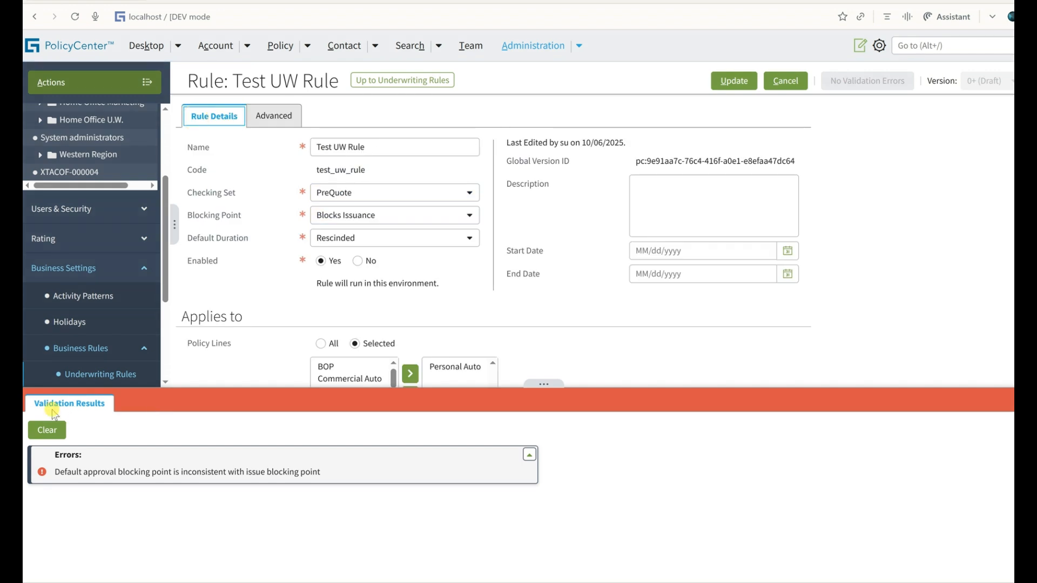
left_click(44, 432)
left_click(351, 216)
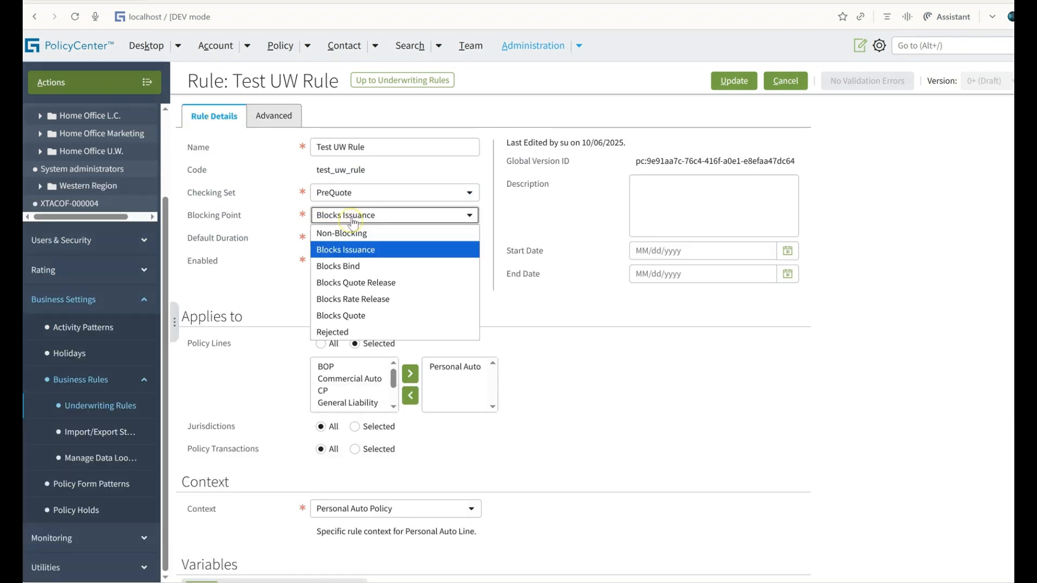
left_click(351, 267)
left_click(256, 123)
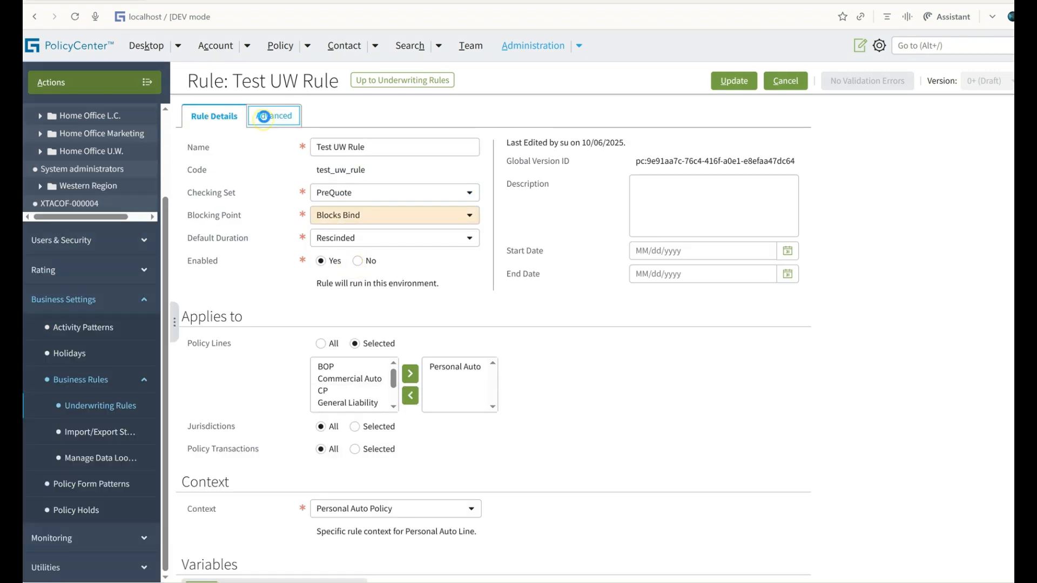
left_click(728, 81)
Look at the draft submission's Risk Analysis, and check Test UW Rule's Auto-approvable setting in the rule administration window.
key("alt+Tab")
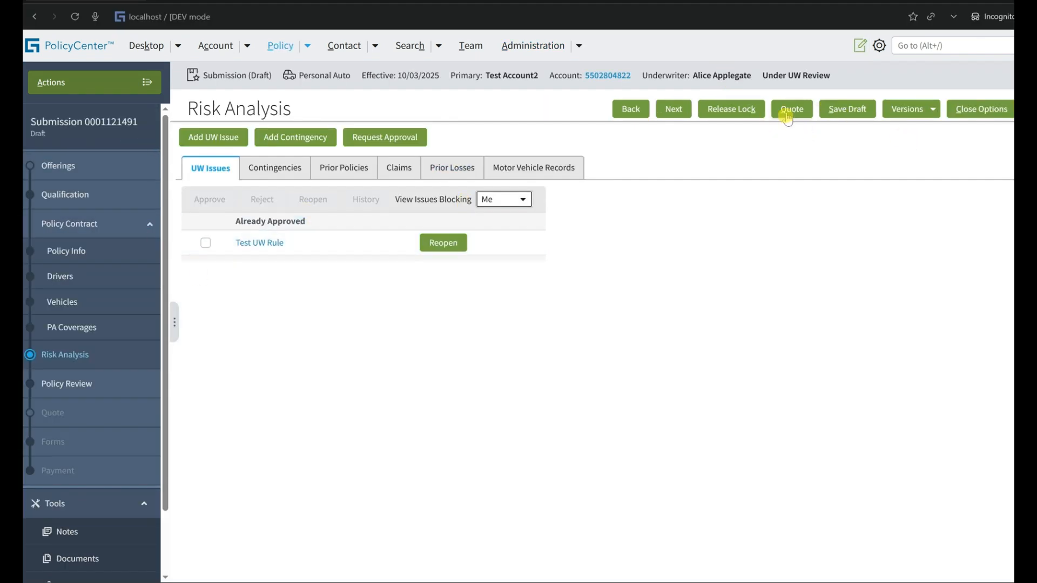
key("alt+Tab")
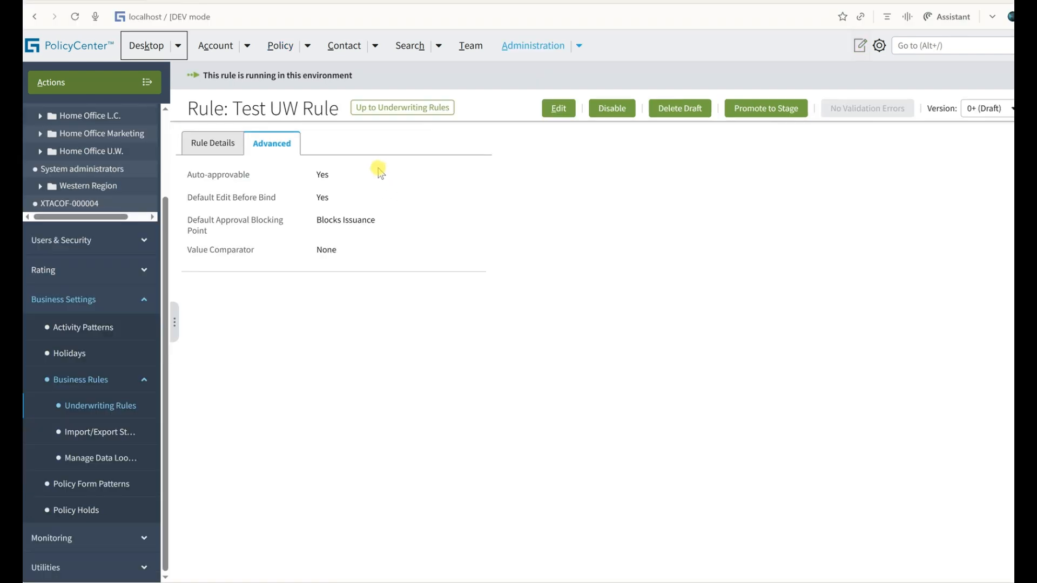
double_click(228, 173)
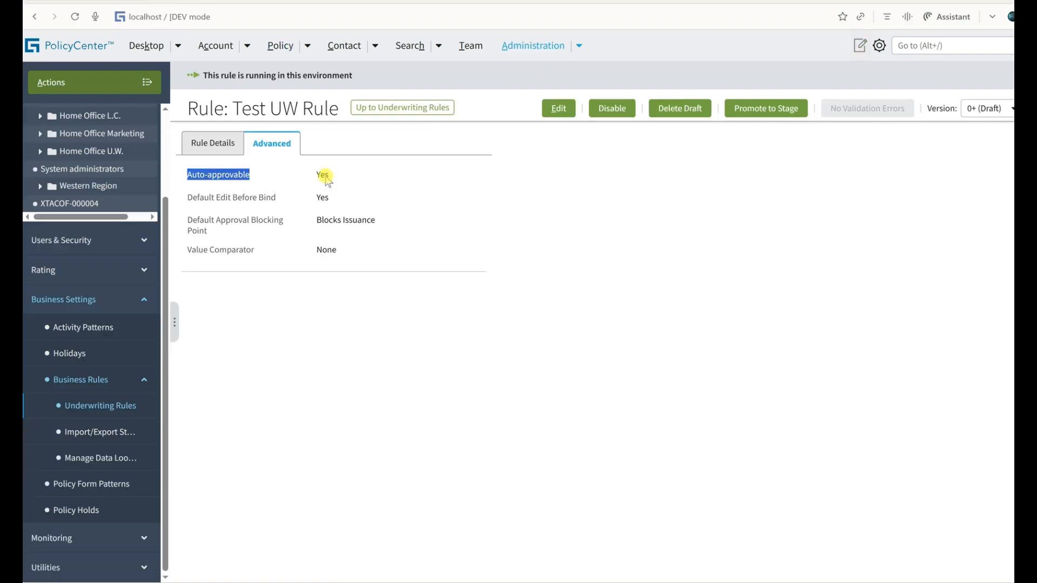
double_click(323, 174)
Switch to the submission window, copy the draft submission, and quote the copy.
key("alt+Tab")
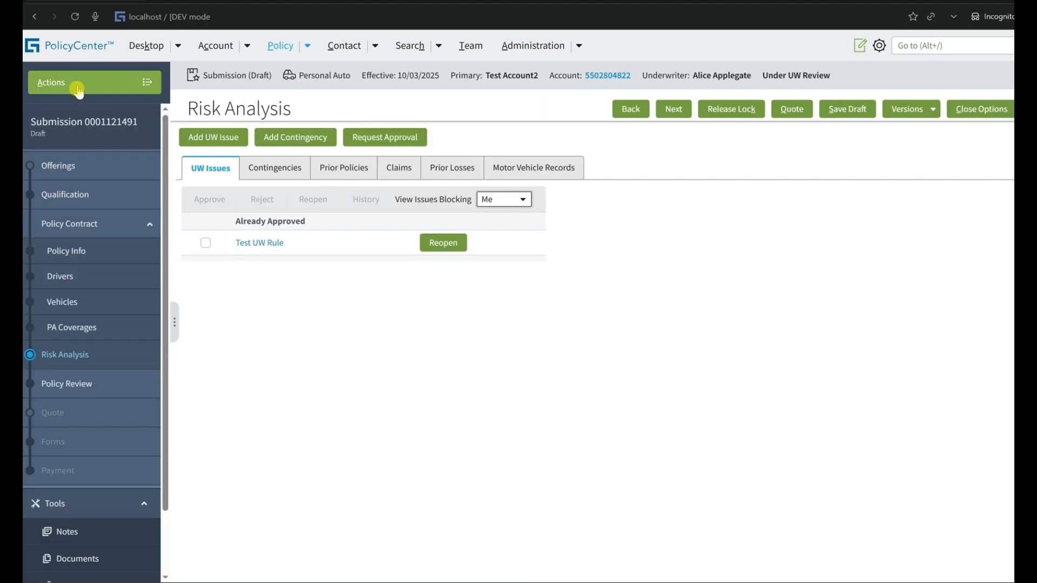
left_click(139, 83)
left_click(201, 256)
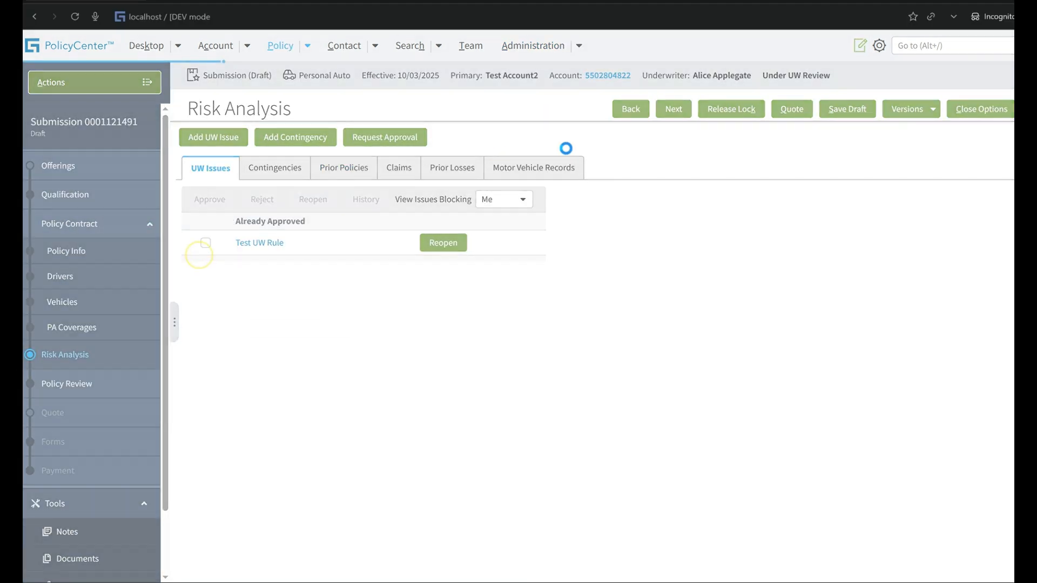
left_click(790, 111)
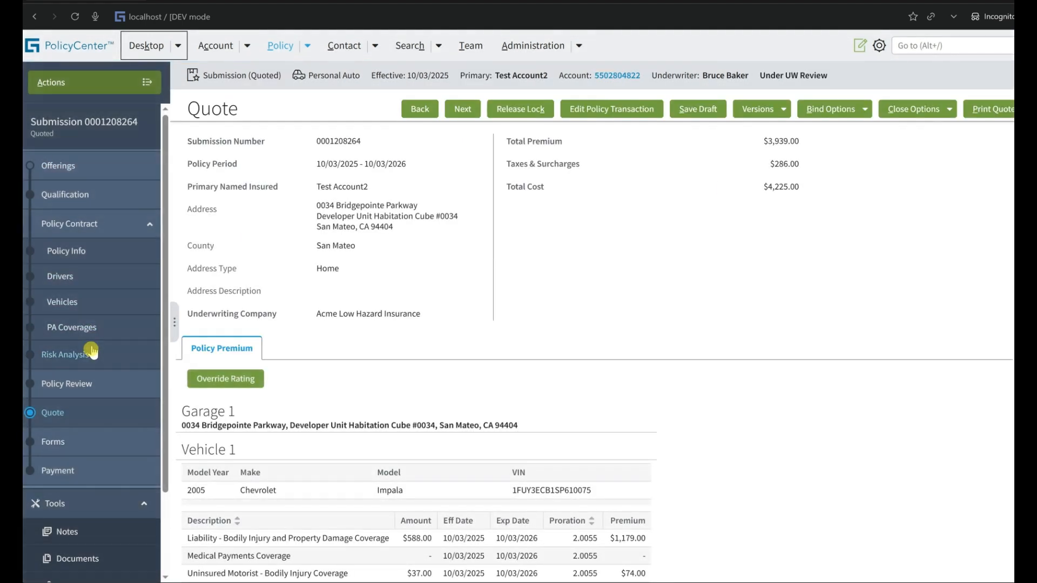
Check Default Approval Blocking Point in Test UW Rule's advanced settings and return to the quoted submission.
key("alt+Tab")
triple_click(223, 222)
key("alt+Tab")
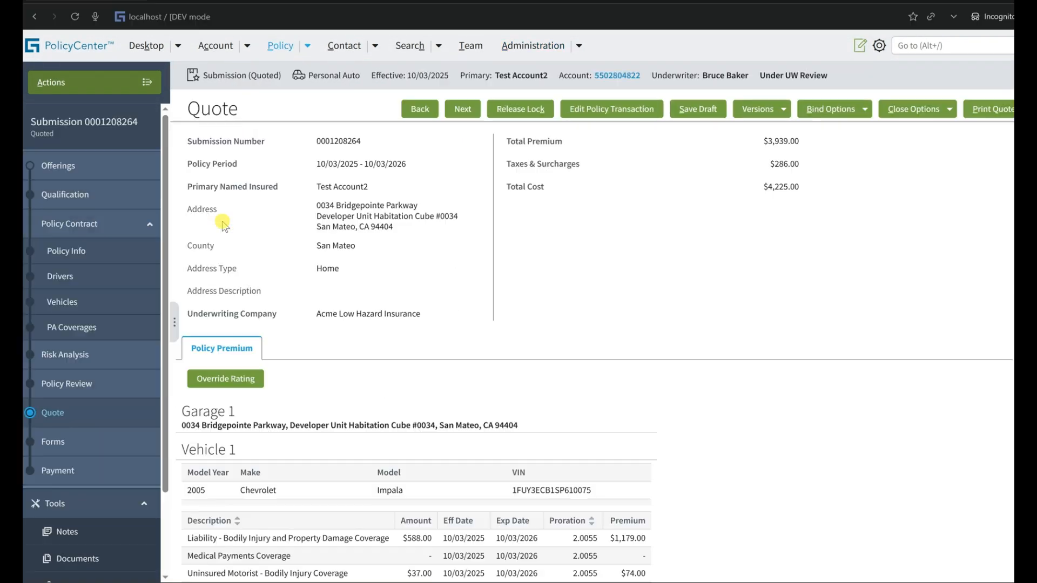
Open the quoted submission's Risk Analysis, try to issue the policy, and examine the UW issue that blocks issuance.
left_click(74, 352)
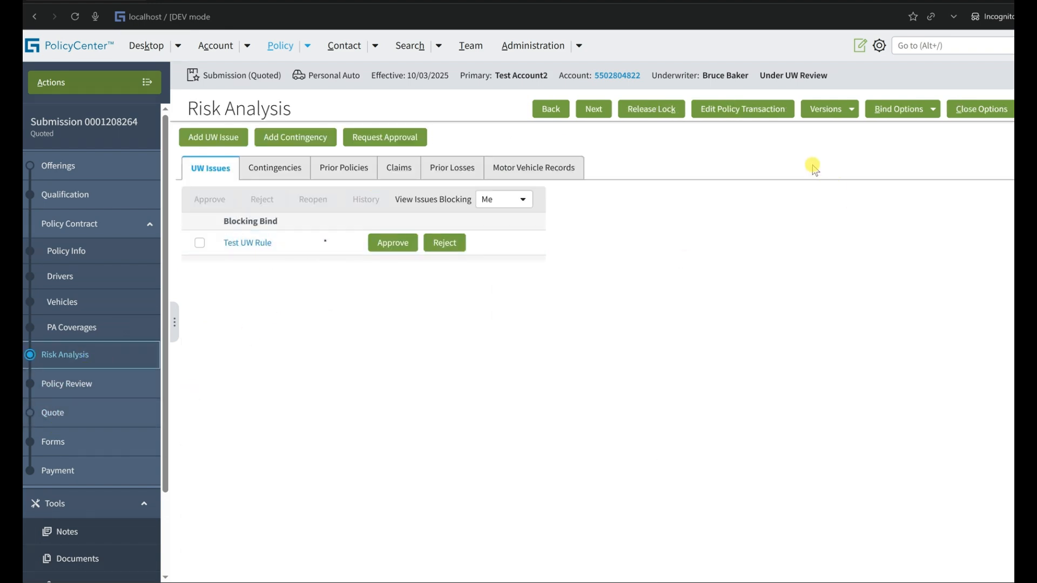
left_click(907, 109)
left_click(896, 151)
key("Return")
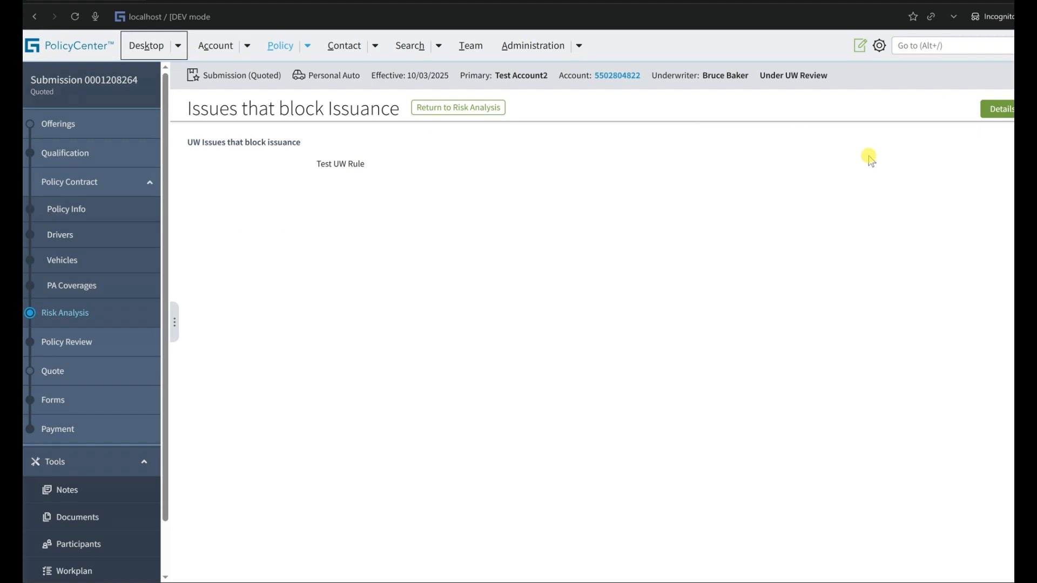
left_click_drag(318, 171, 407, 169)
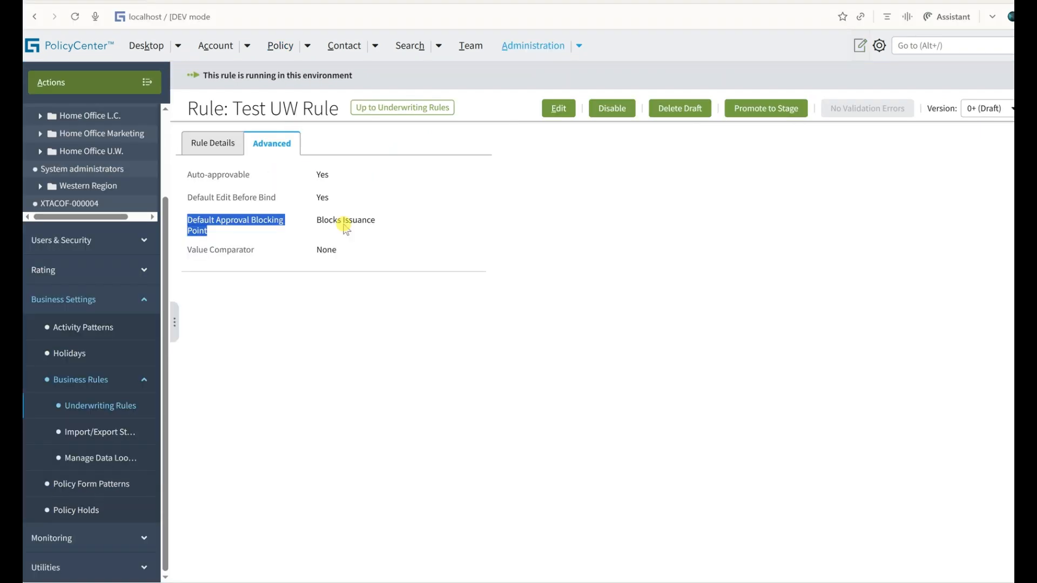
Examine the Auto-approvable and Default Approval Blocking Point settings of Test UW Rule in the rule administration window.
left_click_drag(343, 224, 316, 224)
double_click(316, 220)
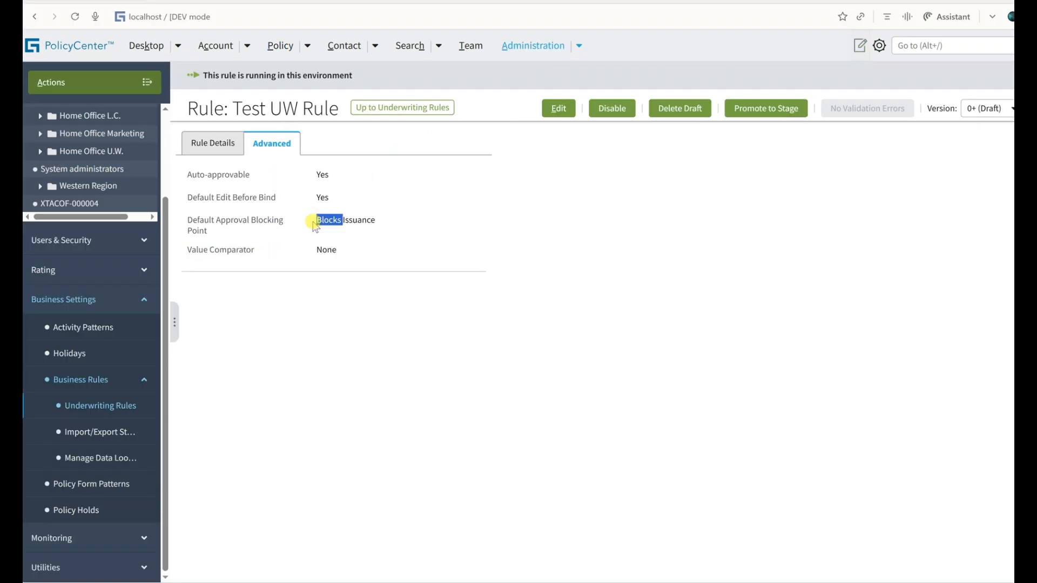
double_click(319, 178)
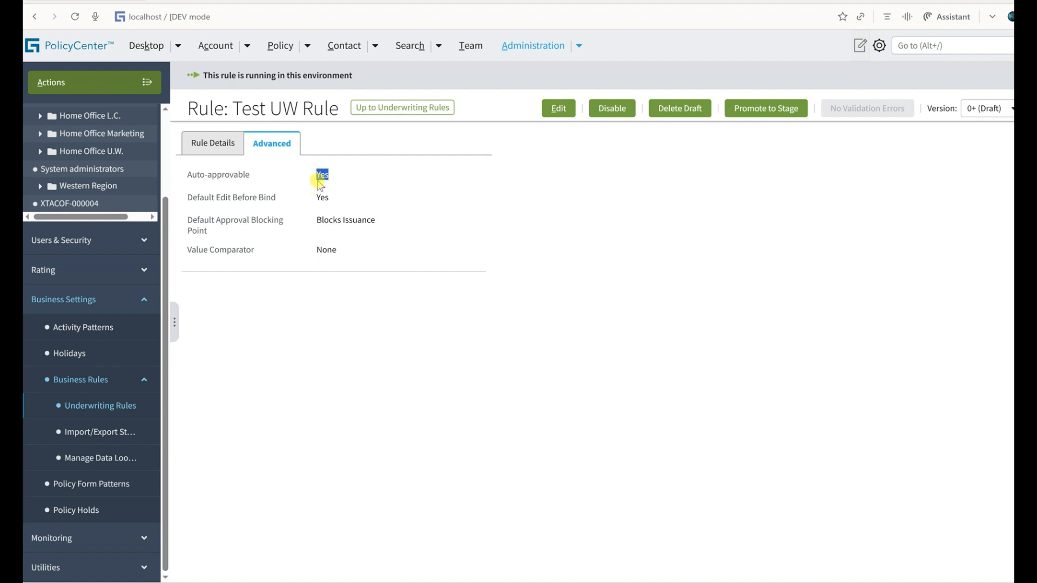
triple_click(318, 221)
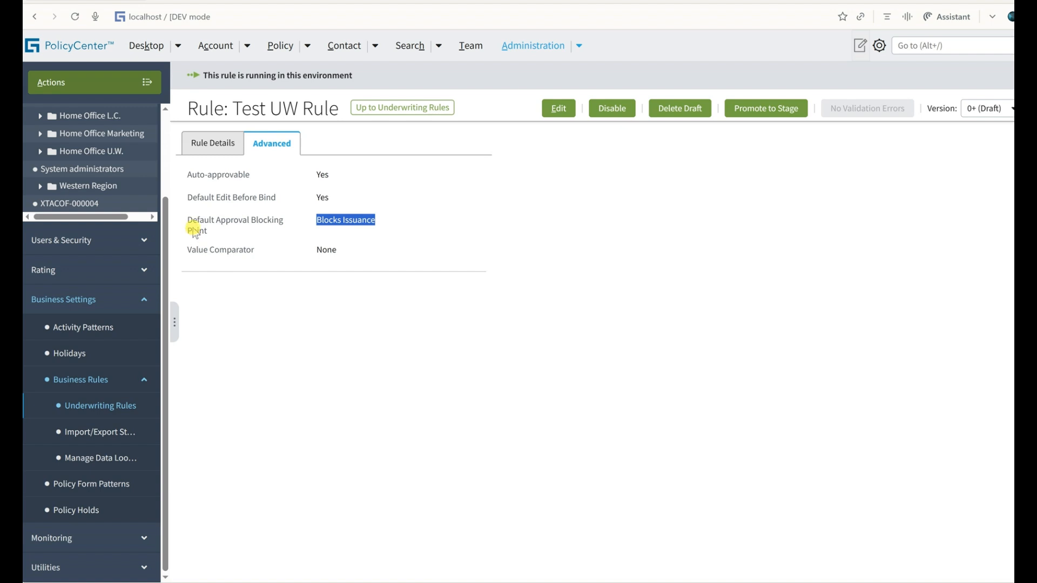
left_click_drag(189, 219, 226, 237)
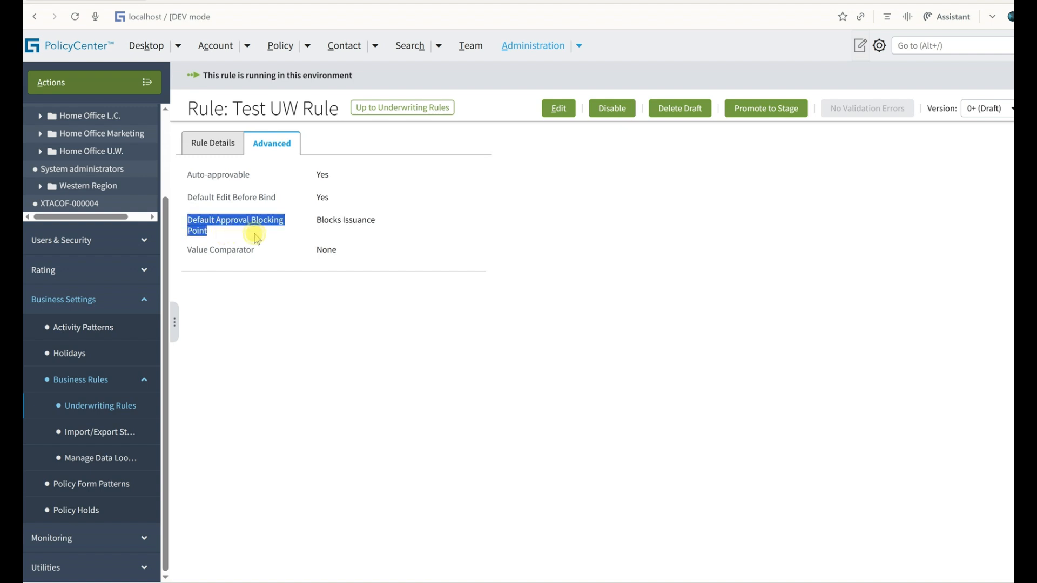
triple_click(346, 221)
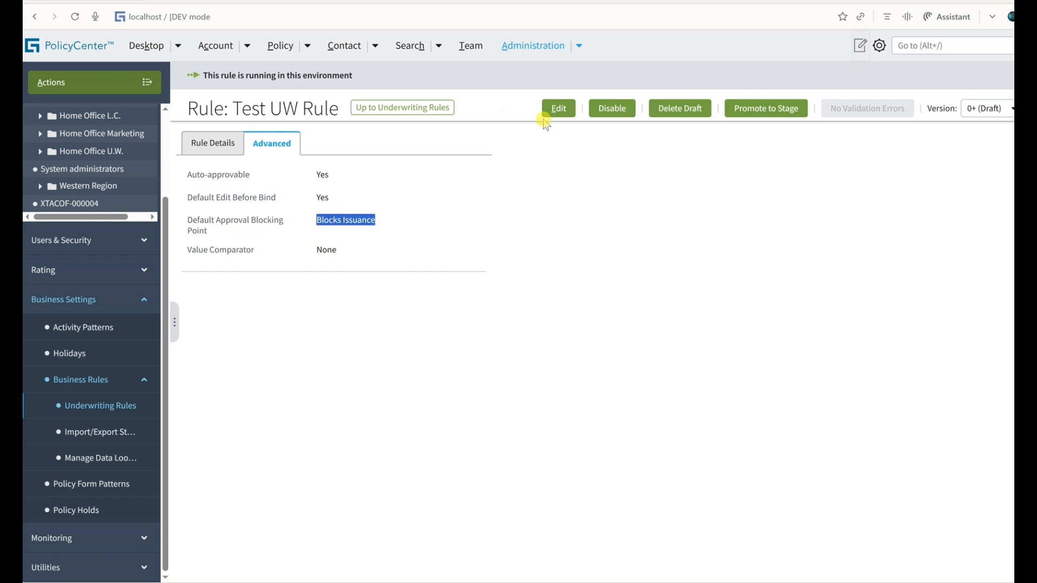
Set Test UW Rule's Default Approval Blocking Point to Non-Blocking and save the rule.
left_click(557, 109)
left_click(392, 189)
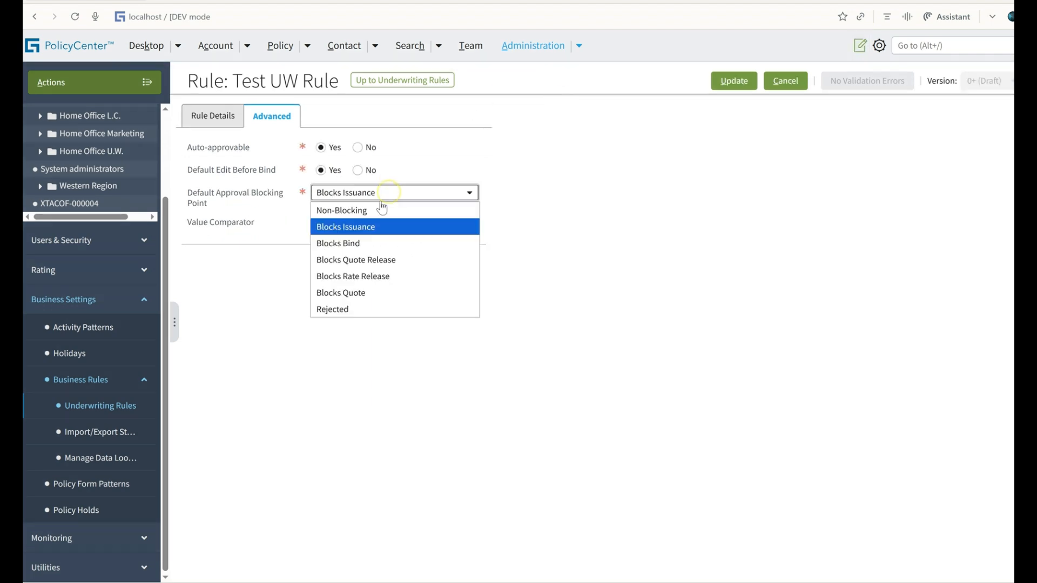
left_click(381, 209)
left_click(733, 81)
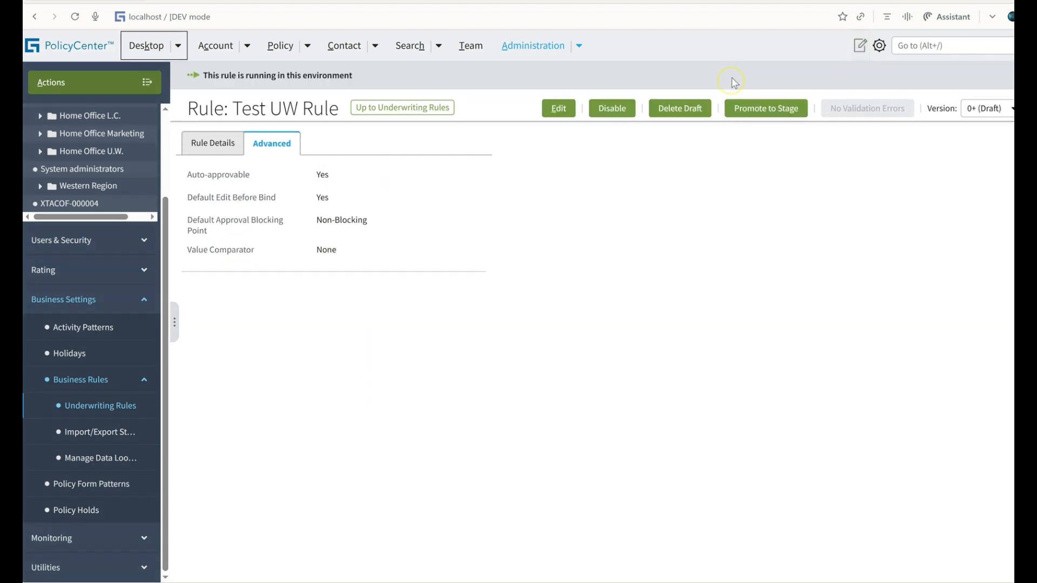
Return to the submission's Risk Analysis and list its UW issues with View Issues Blocking set to View All.
key("alt+Tab")
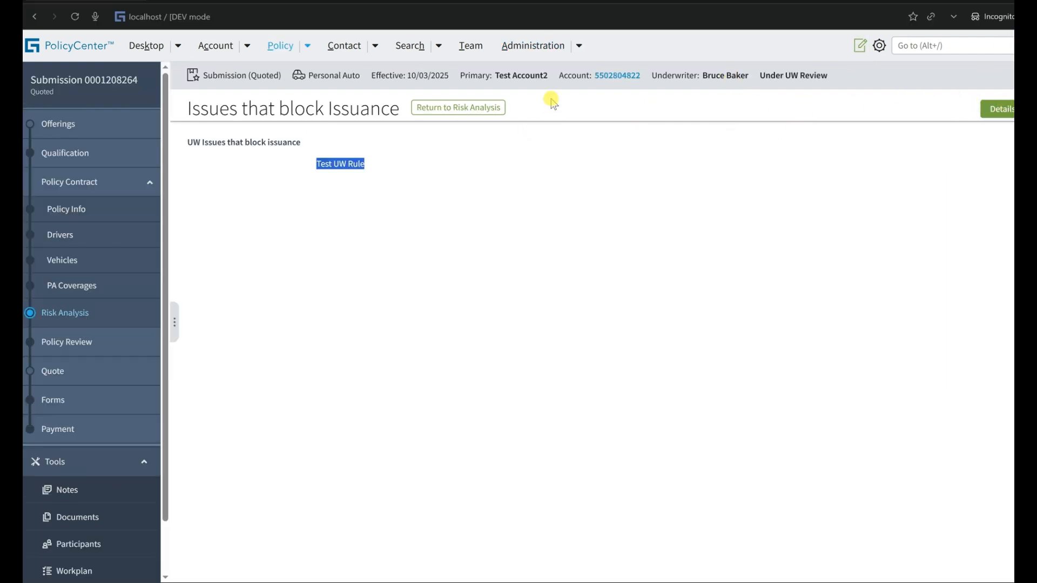
left_click(473, 107)
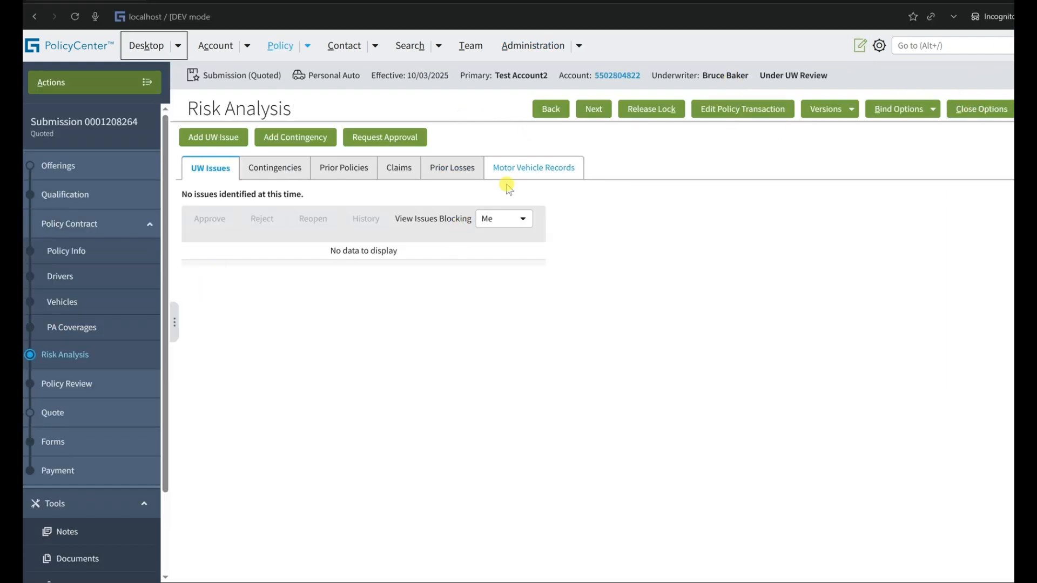
left_click(522, 218)
left_click(510, 253)
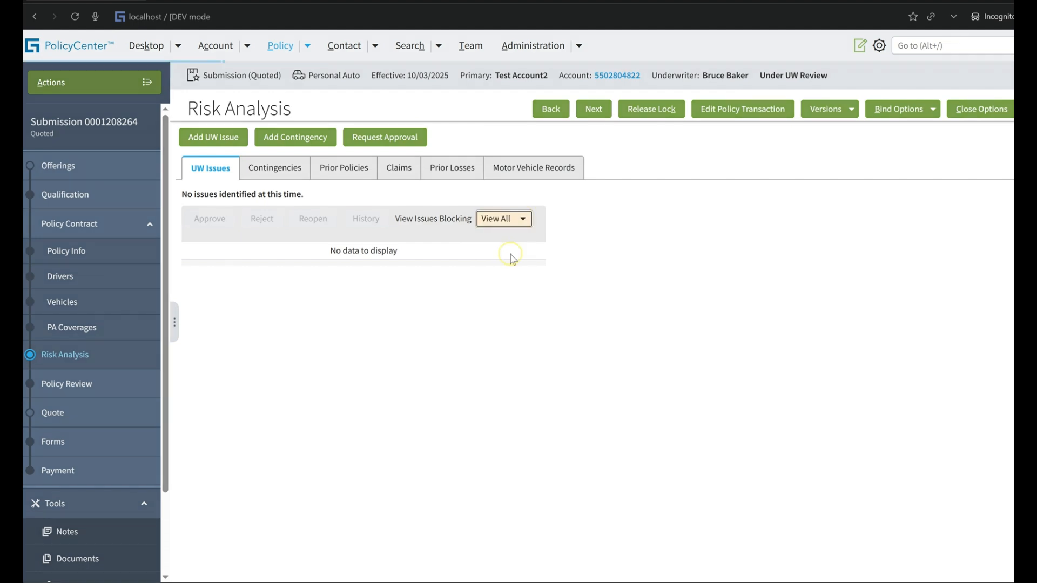
scroll(389, 346, "down", 1)
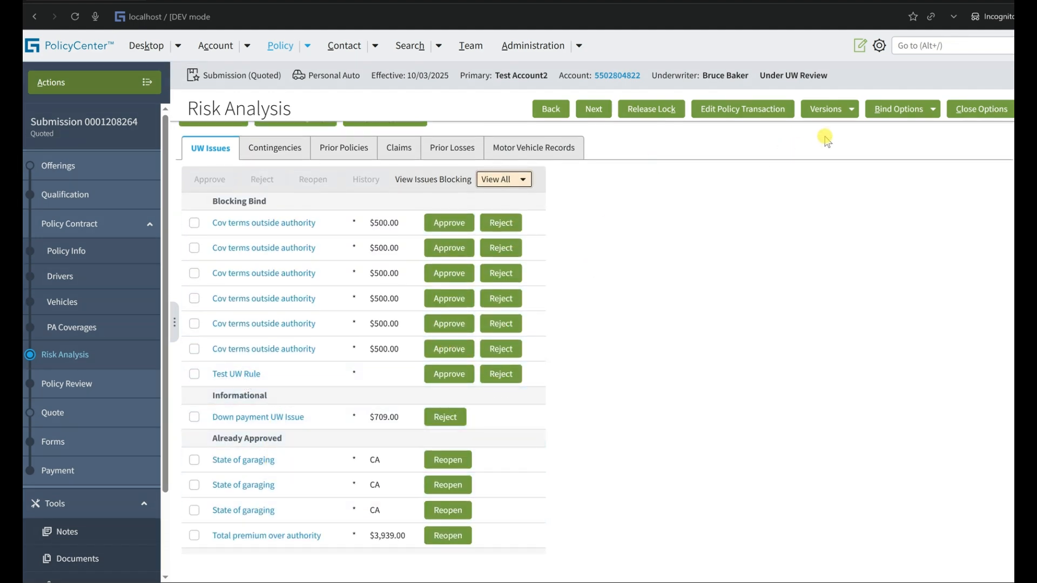
Issue the policy from the quoted submission, confirm the issuance, and view the resulting submission.
left_click(897, 109)
left_click(895, 145)
key("Return")
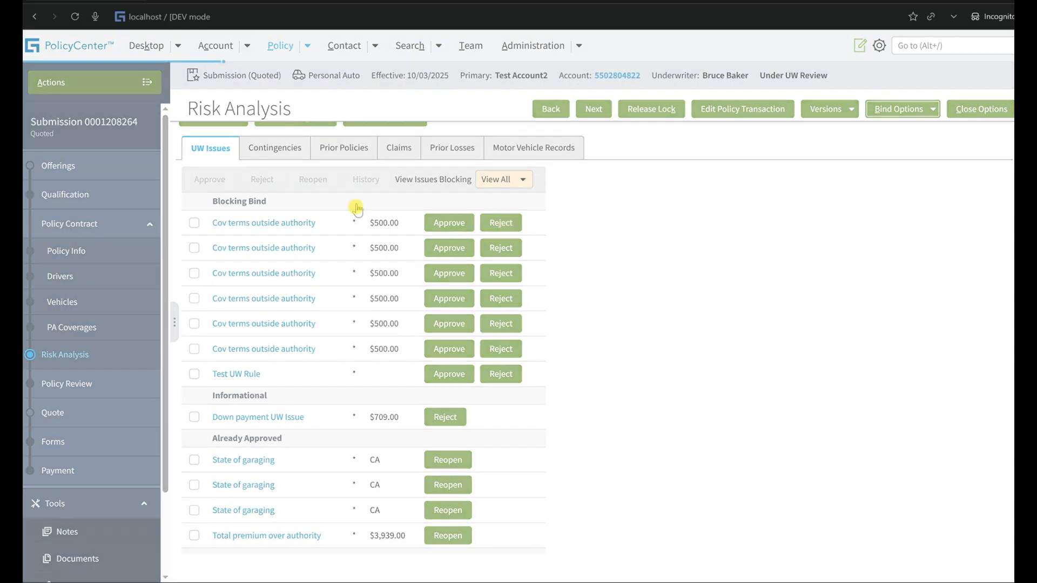
left_click(378, 162)
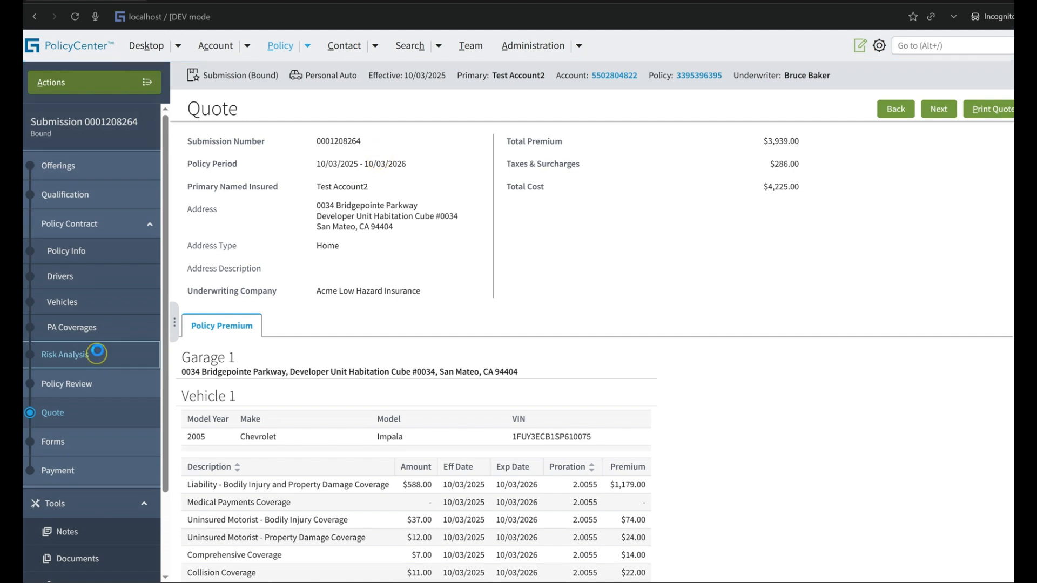
Open the bound submission's Risk Analysis and check Test UW Rule's Default Approval Blocking Point in the rule window.
left_click(62, 354)
key("alt+Tab")
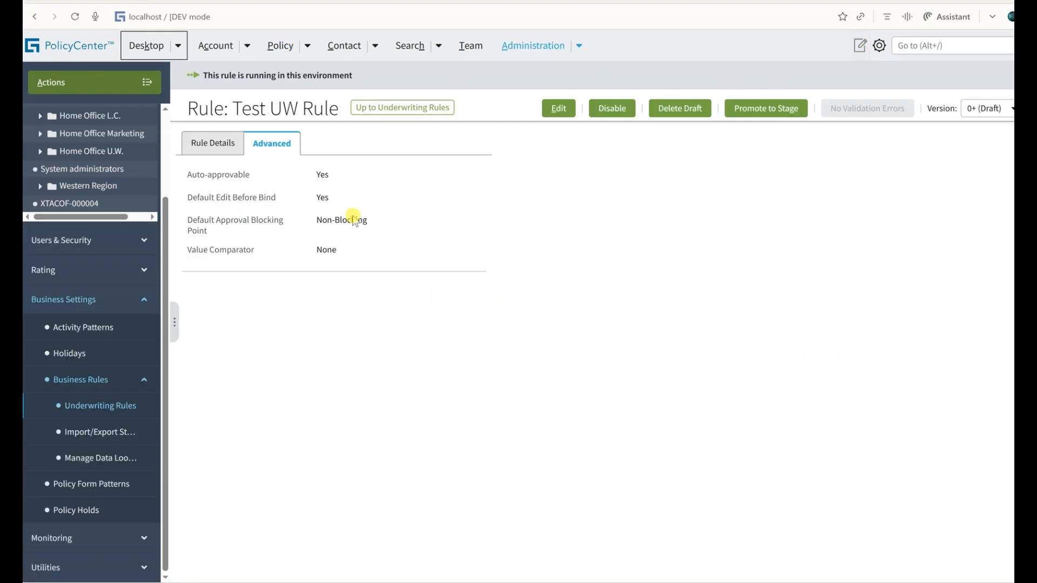
double_click(328, 222)
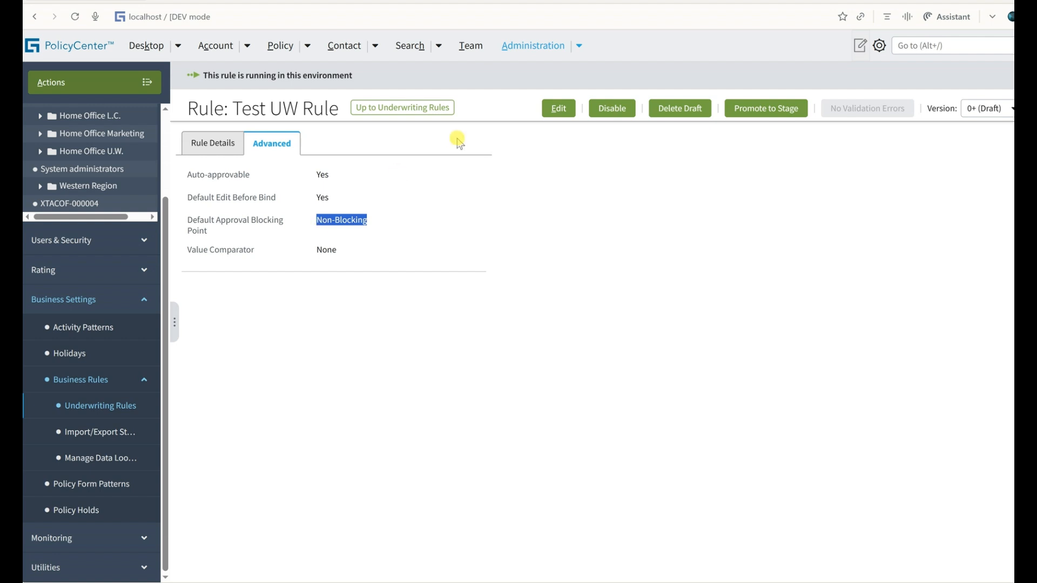
Open Test UW Rule for editing to check its Value Comparator setting, then save it and return to the underwriting rules.
left_click(557, 109)
double_click(327, 224)
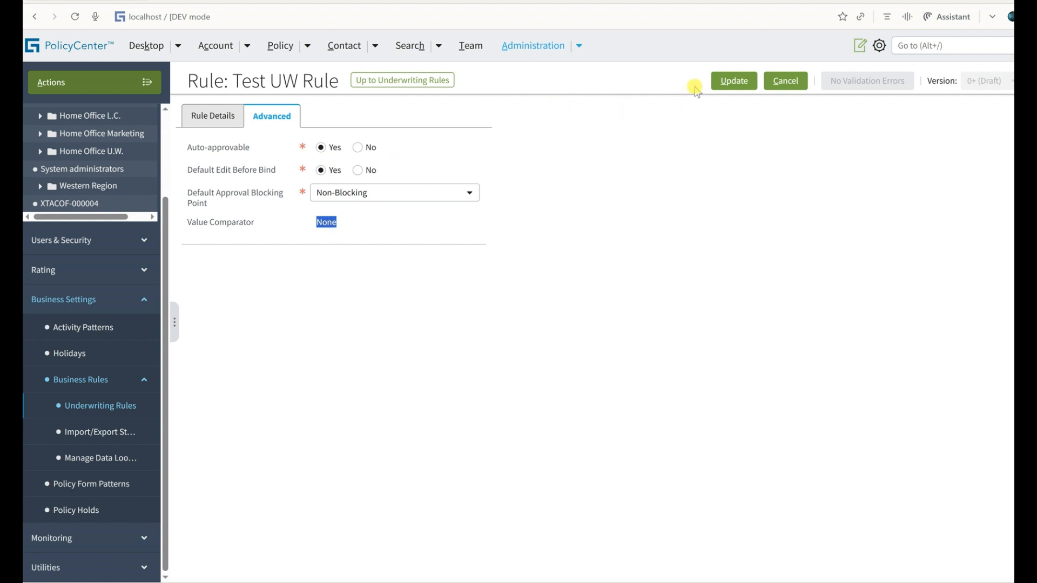
left_click(723, 82)
left_click(408, 107)
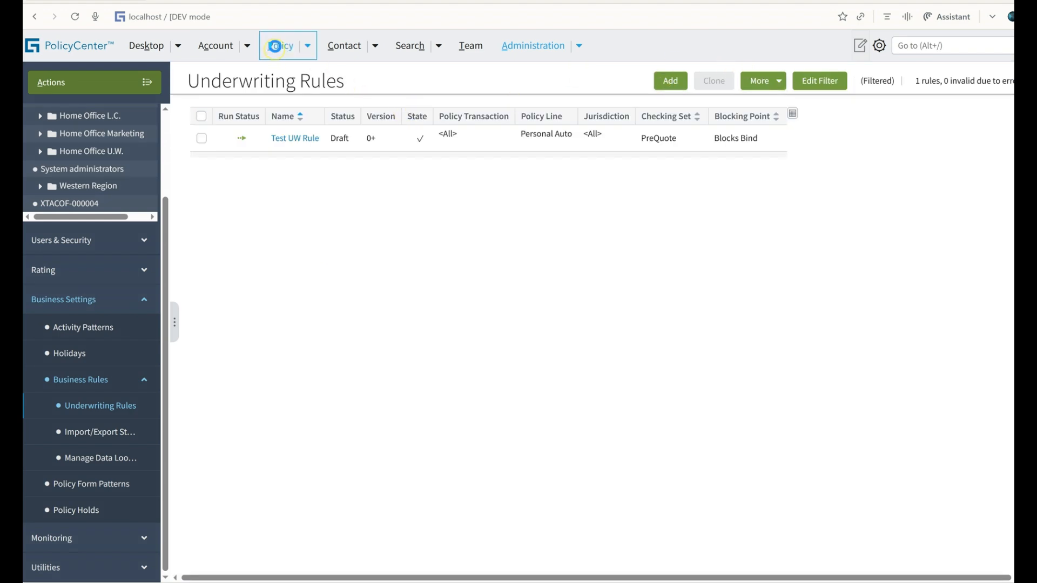
Examine the Cost New and Annual Mileage of vehicle 1 in the quoted Personal Auto submission.
left_click(279, 45)
left_click(61, 302)
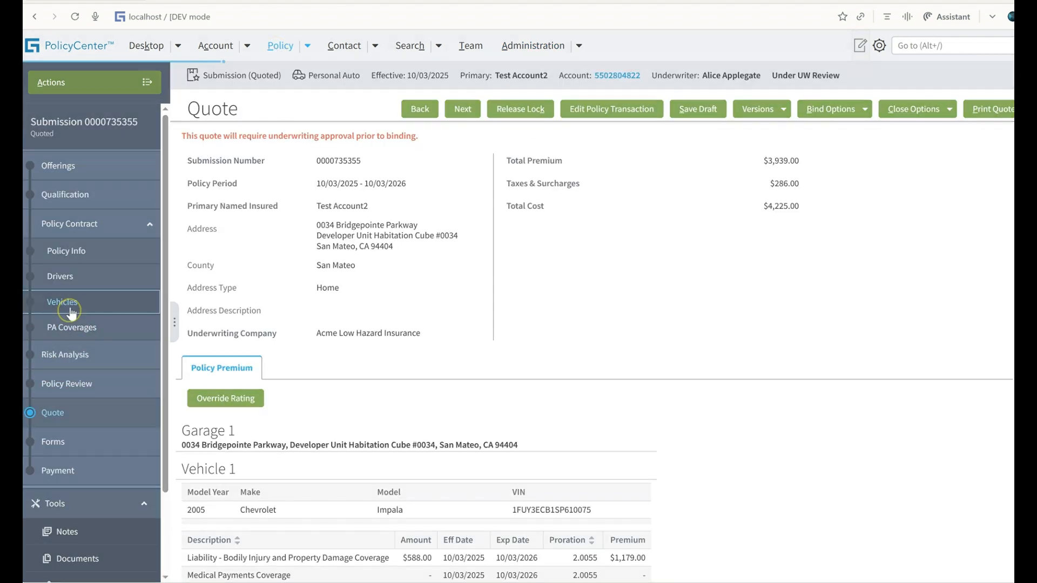
triple_click(783, 288)
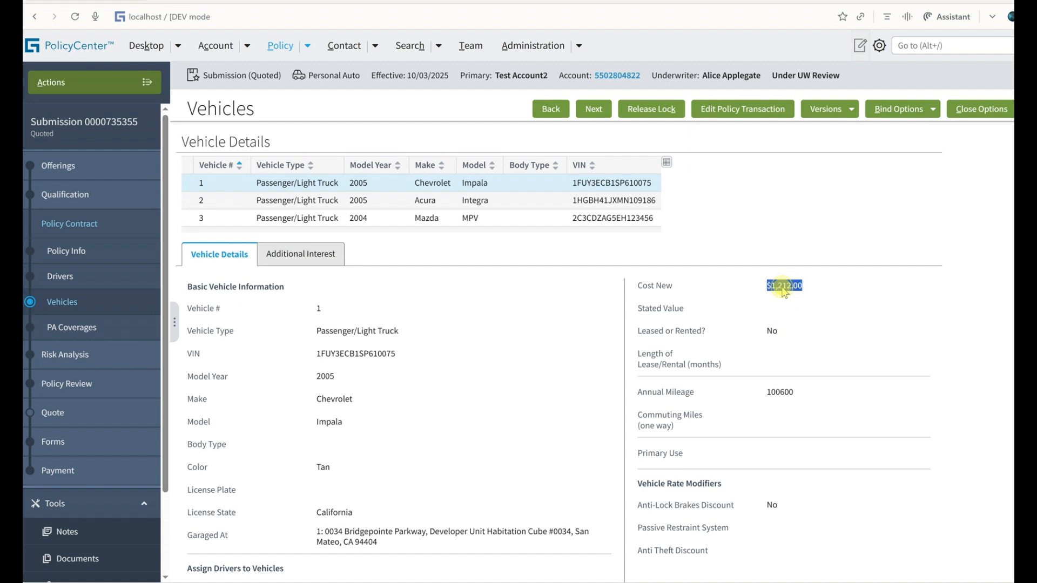
left_click_drag(636, 288, 834, 282)
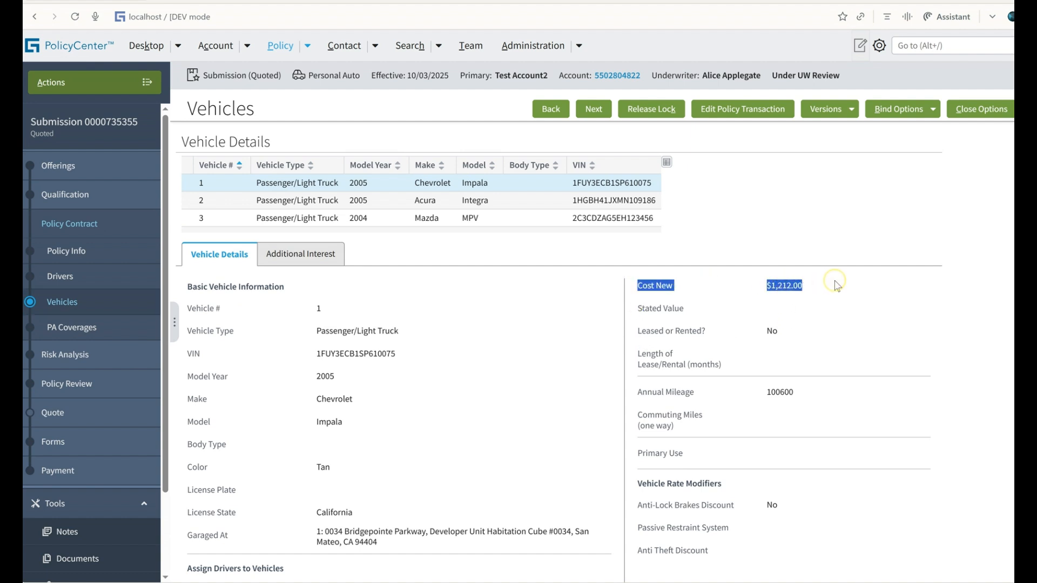
left_click(650, 399)
triple_click(650, 399)
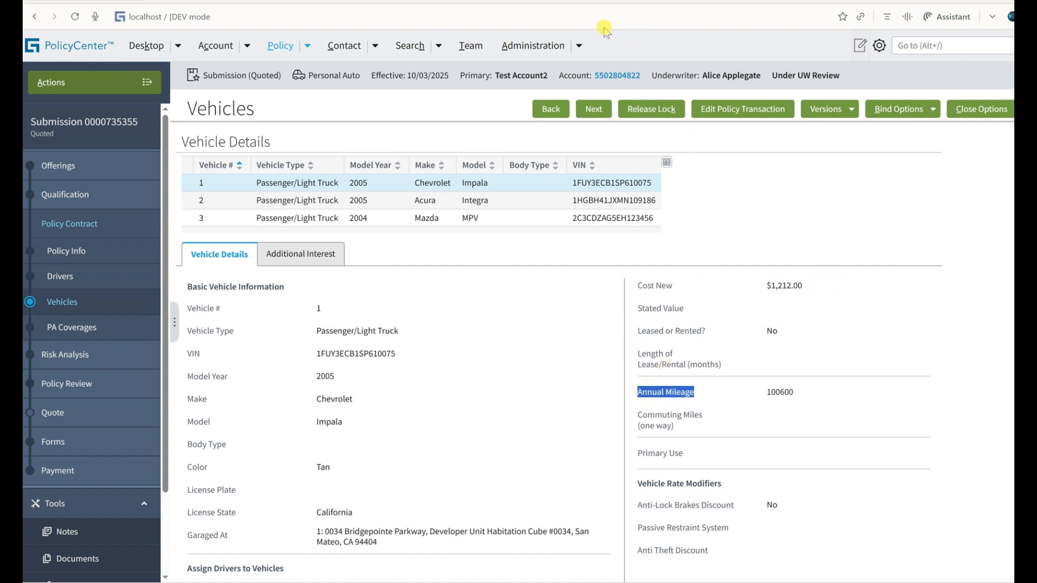
Create a new underwriting rule and name it "Annual Mileage is More than 20000Kms".
left_click(578, 48)
mouse_move(573, 122)
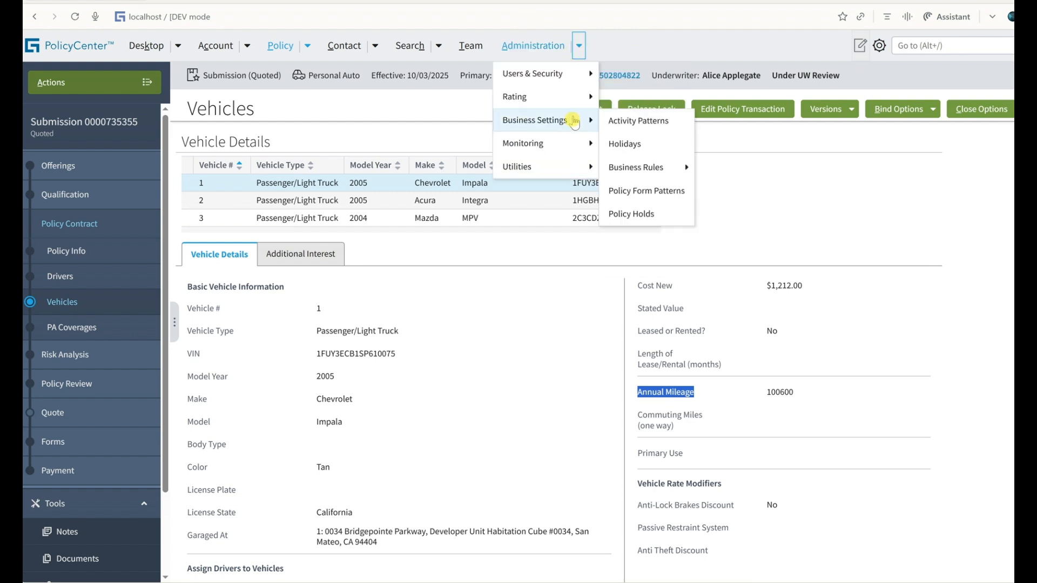
mouse_move(656, 167)
left_click(767, 169)
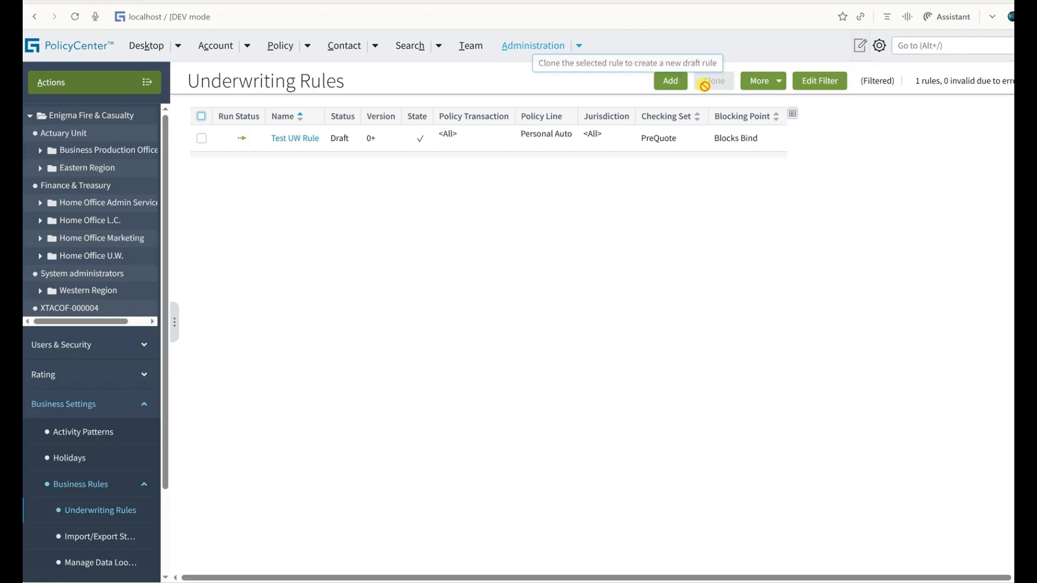
left_click(664, 85)
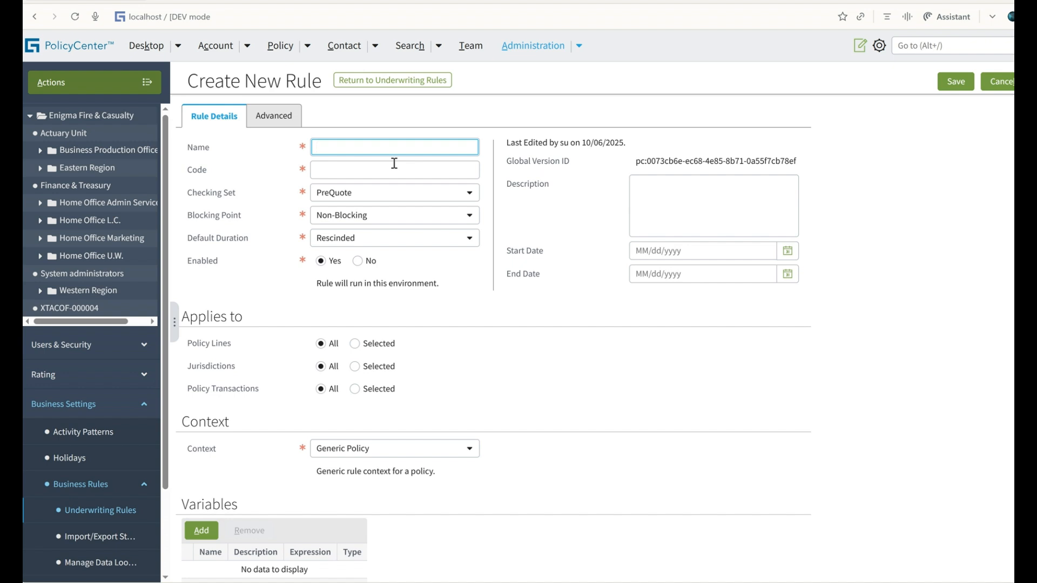
type("A")
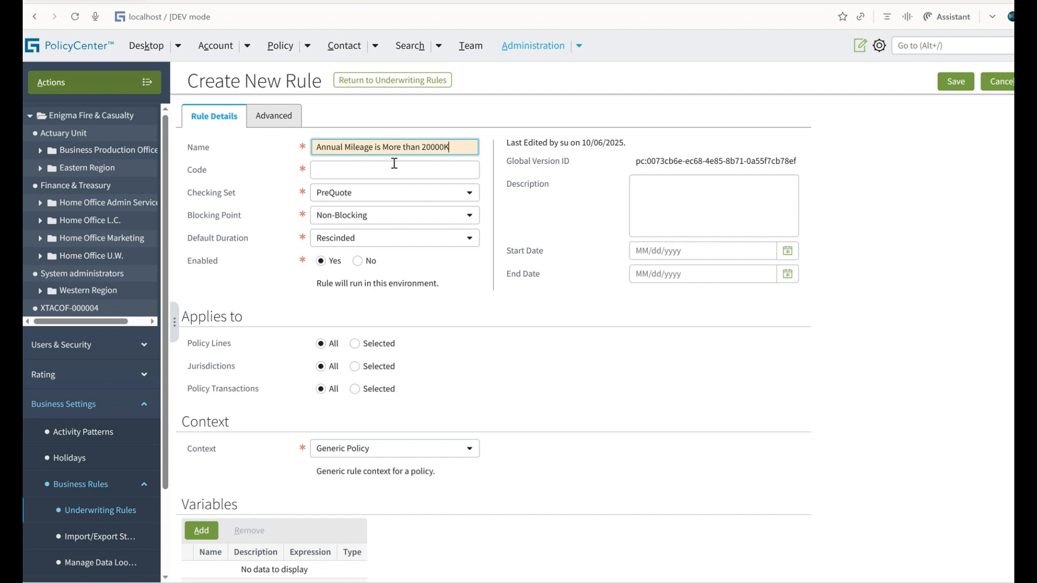
Set the new rule's code to Annual_Mileage_is_More_than_20000Kms.
left_click(394, 169)
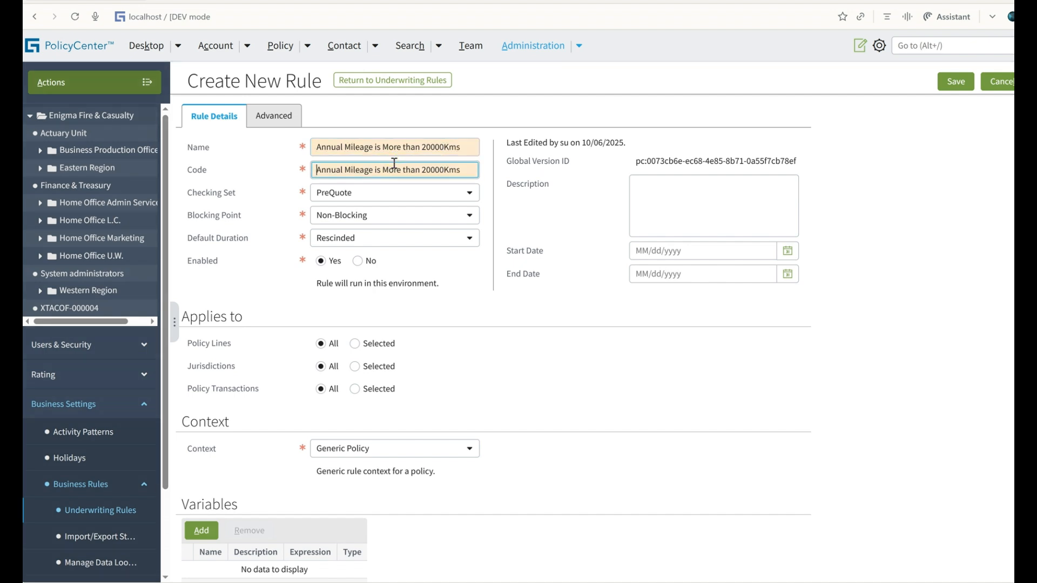
key("BackSpace")
type("_")
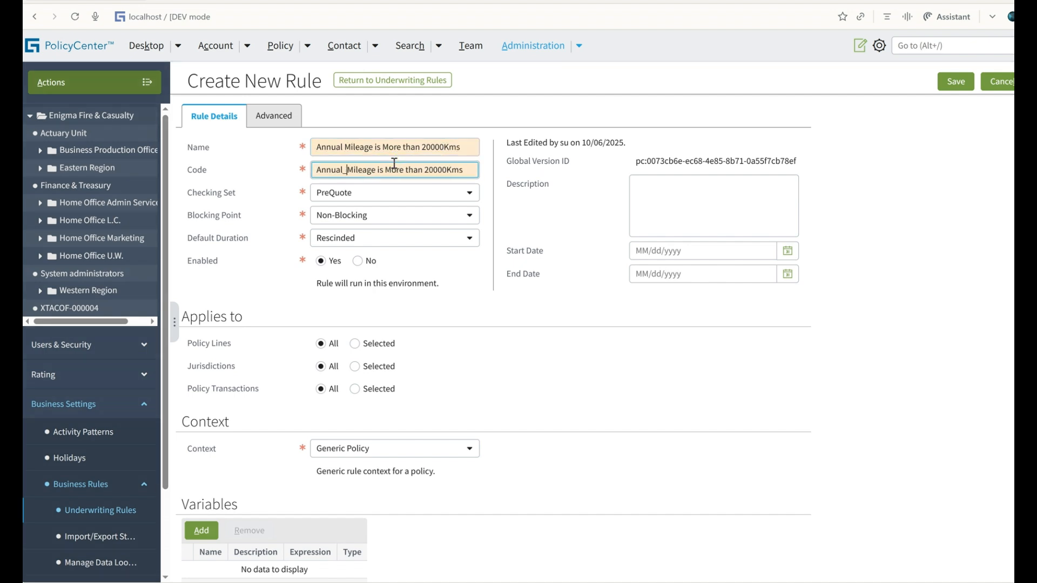
key("ctrl+Right")
key("BackSpace")
type("_")
key("ctrl+Right")
key("BackSpace")
type("_")
key("BackSpace")
type("_")
key("BackSpace")
type("_")
key("Tab")
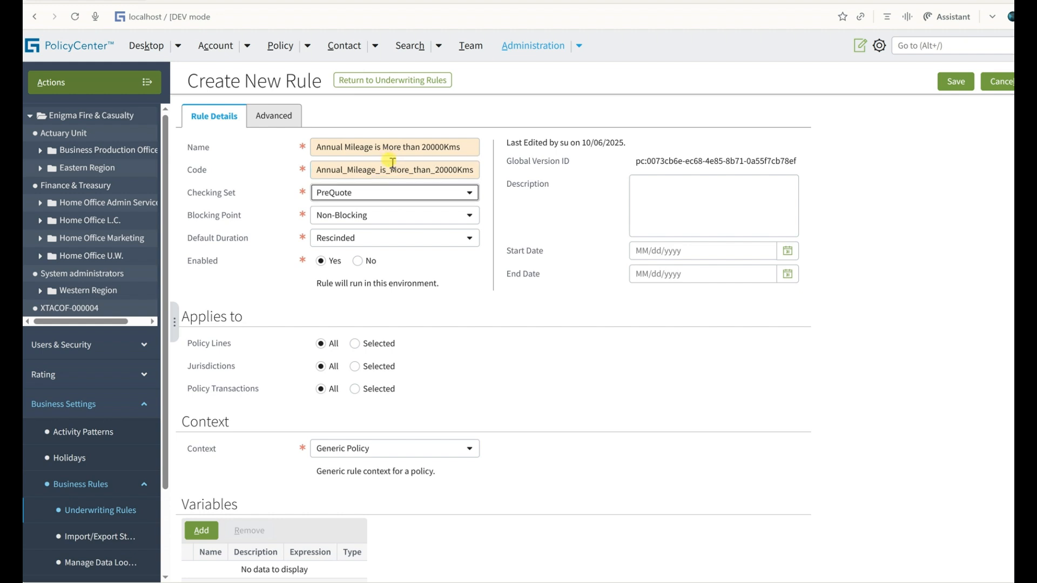
Set the rule's Checking Set to PreQuoteRelease and its Blocking Point to Blocks Issuance.
left_click(370, 194)
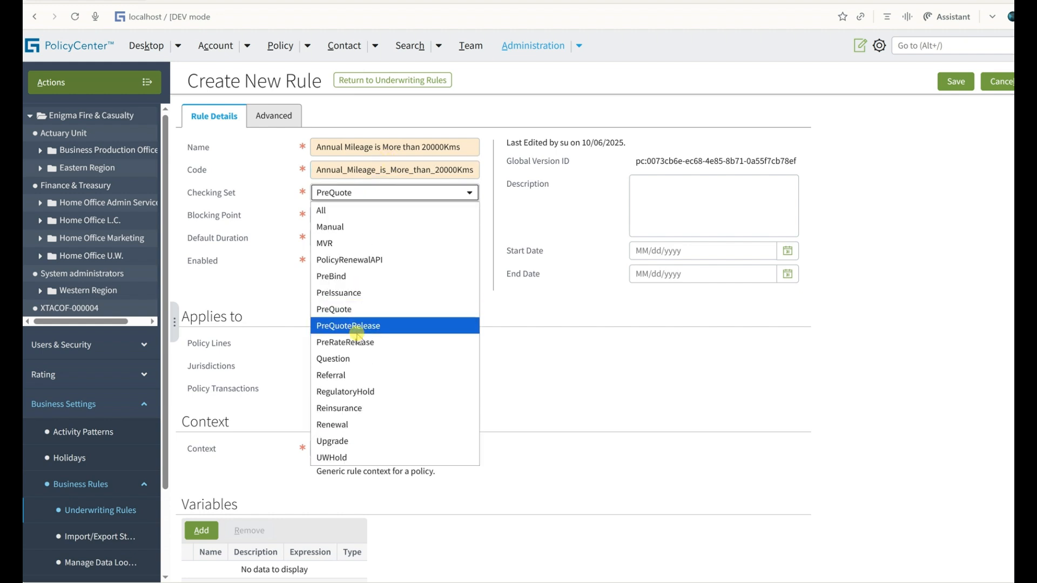
left_click(356, 328)
left_click(361, 216)
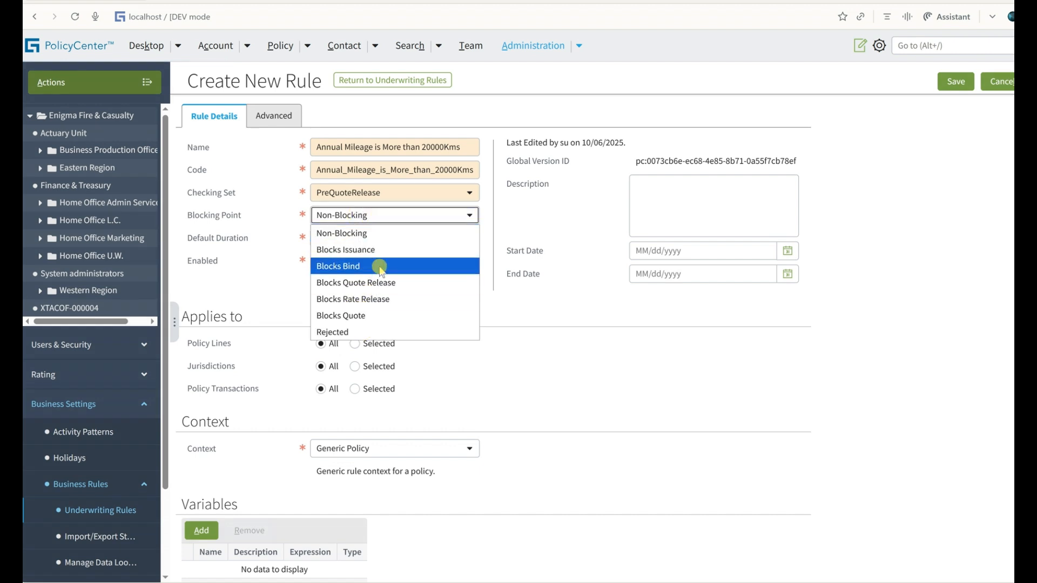
left_click(385, 249)
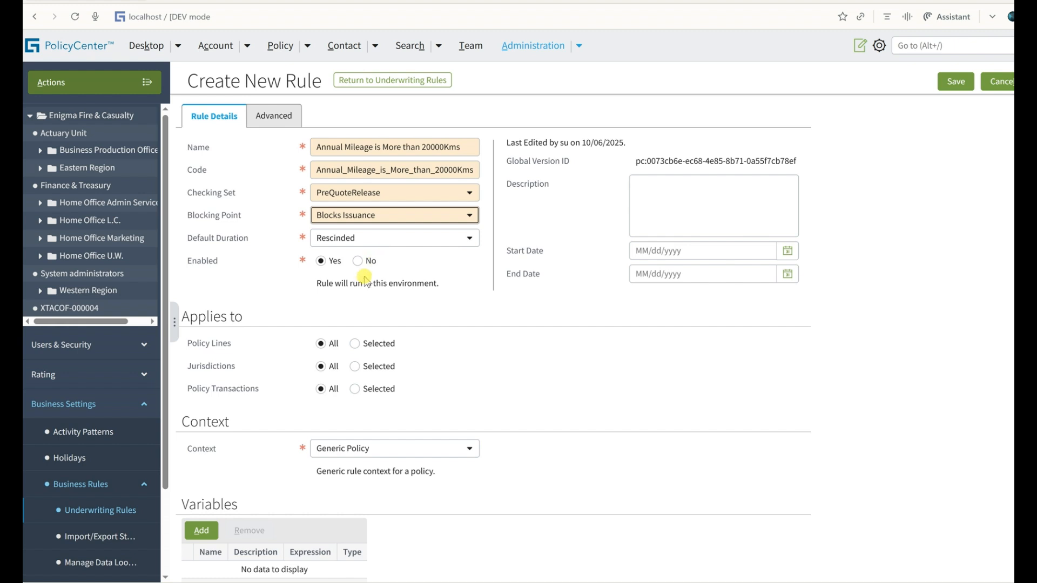
Restrict the rule to selected policy lines and include only Personal Auto.
scroll(359, 270, "down", 3)
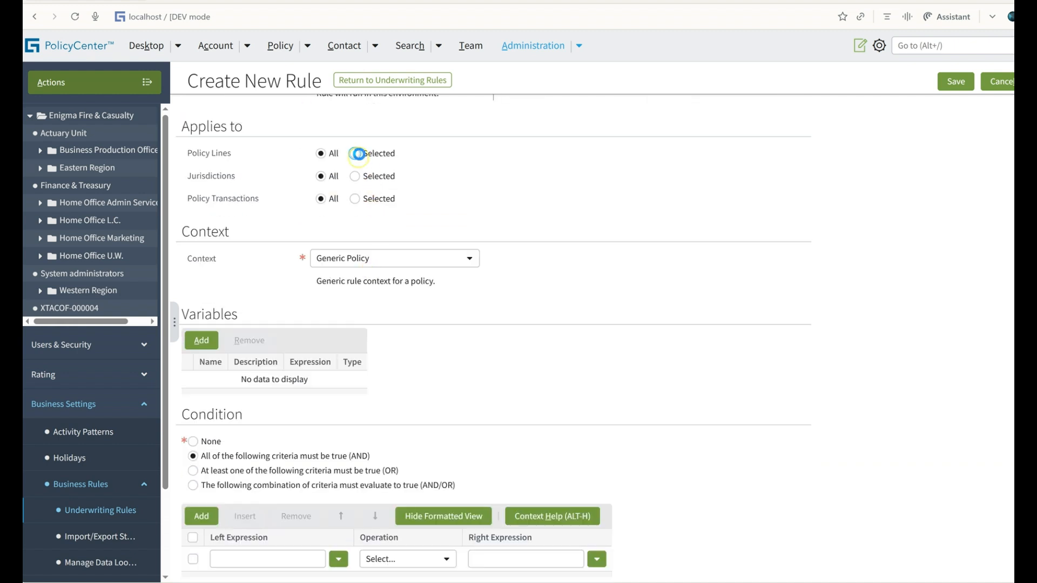
left_click(355, 153)
scroll(352, 216, "down", 1)
scroll(352, 216, "down", 1)
left_click(353, 204)
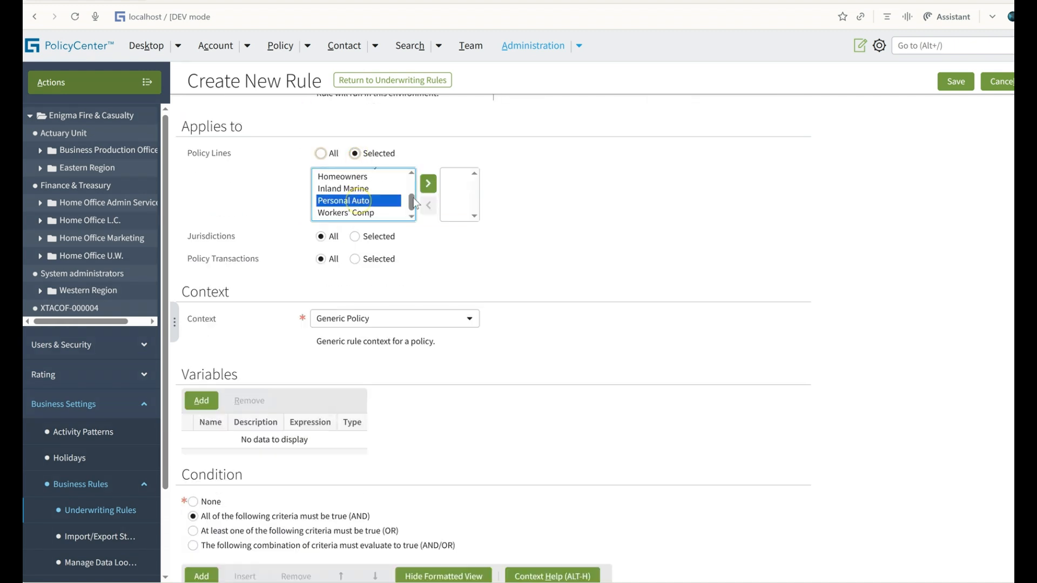
left_click(427, 185)
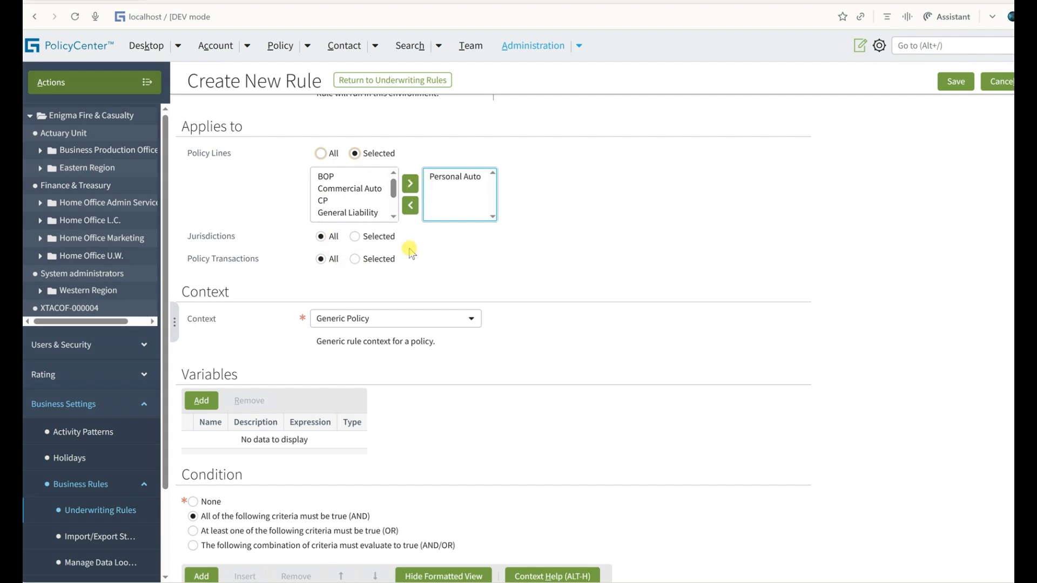
Set the rule's context to Personal Auto Policy - For Each Vehicle.
scroll(419, 291, "down", 2)
left_click(400, 192)
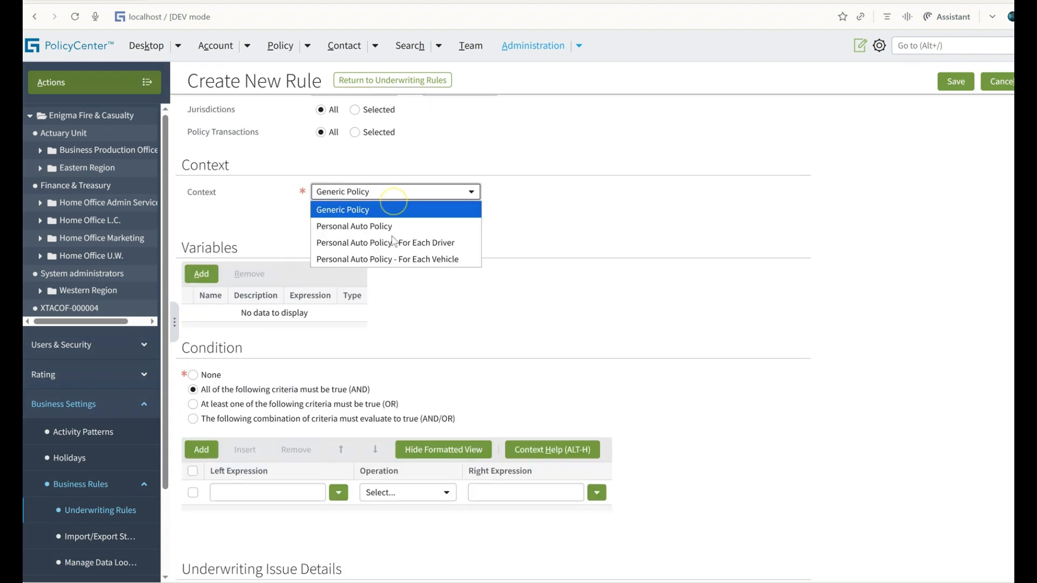
left_click(389, 258)
Set the condition's left expression to paVehicle.AnnualMileage and open its operation choices.
scroll(235, 281, "down", 3)
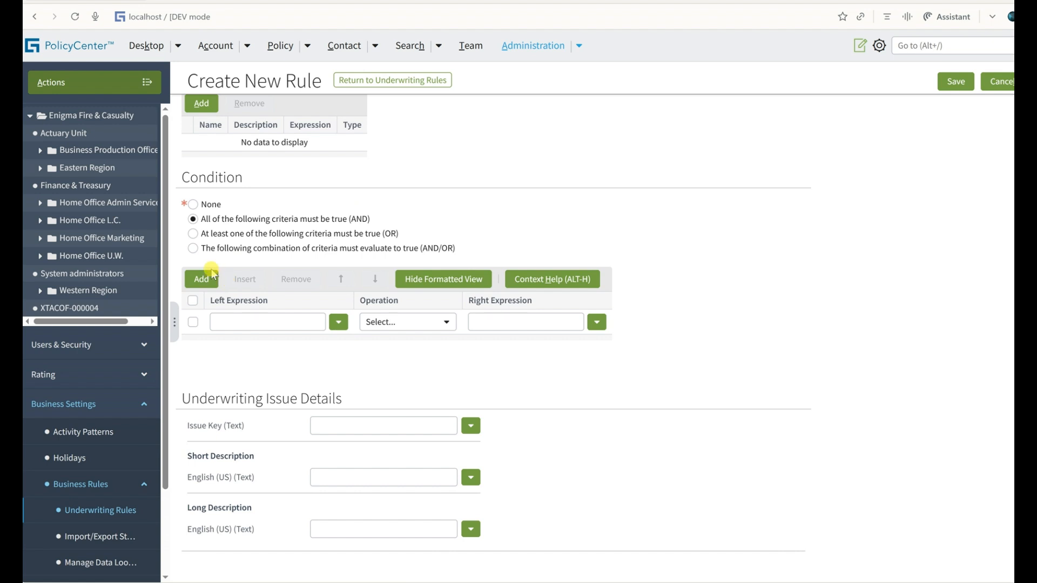
left_click(282, 324)
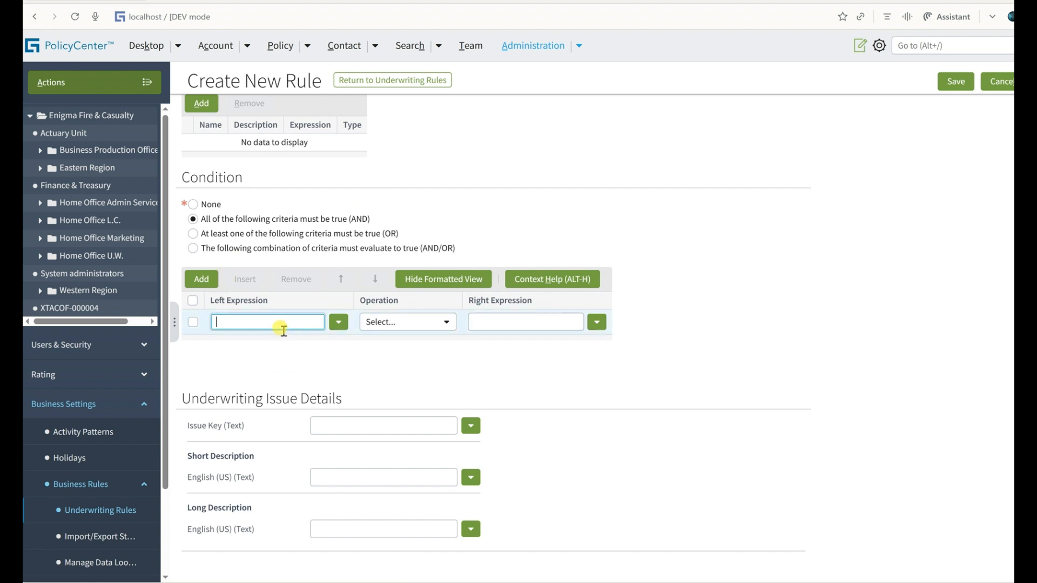
type("vee")
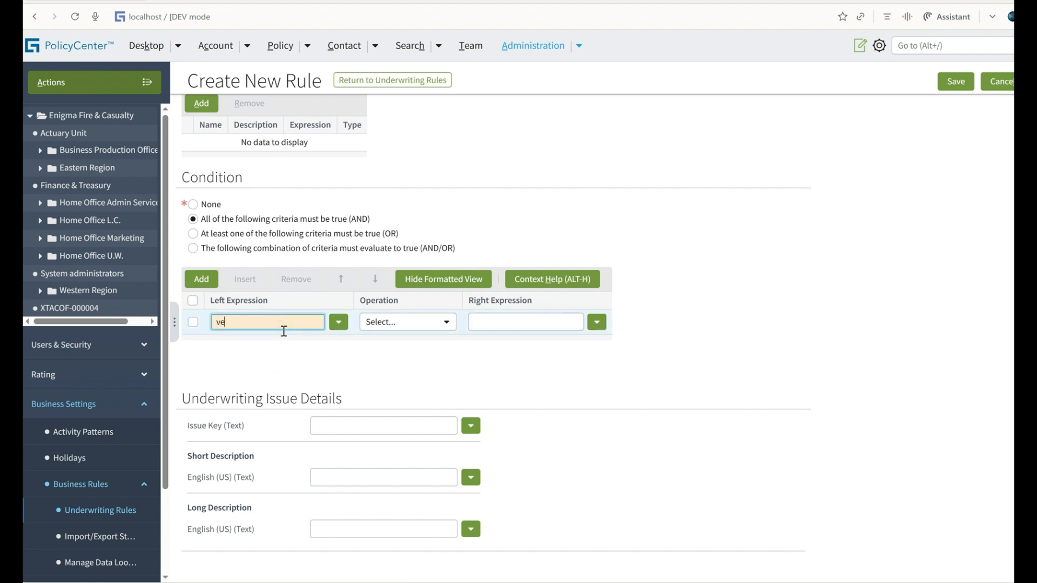
key("Return")
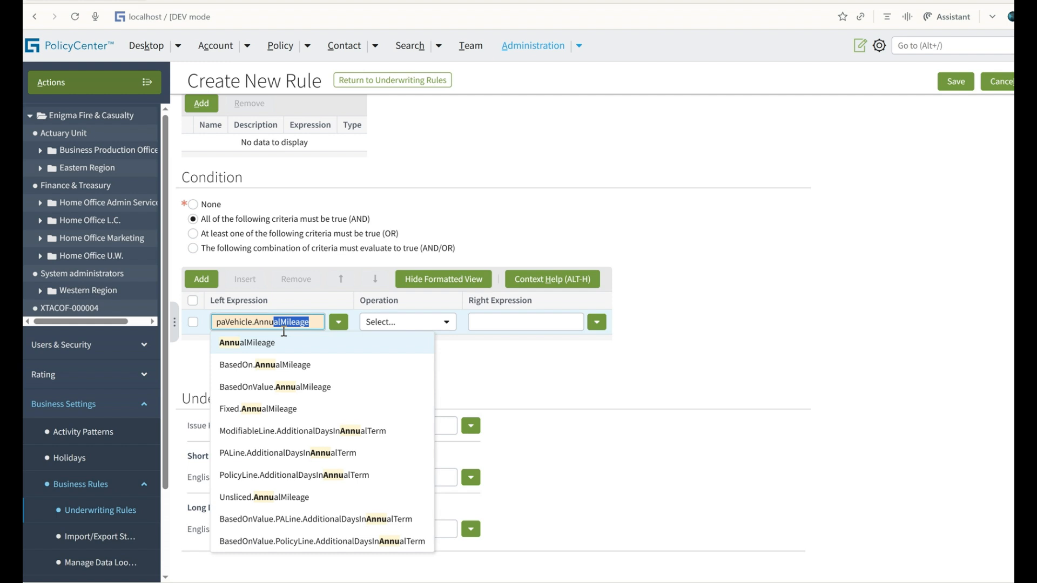
key("Return")
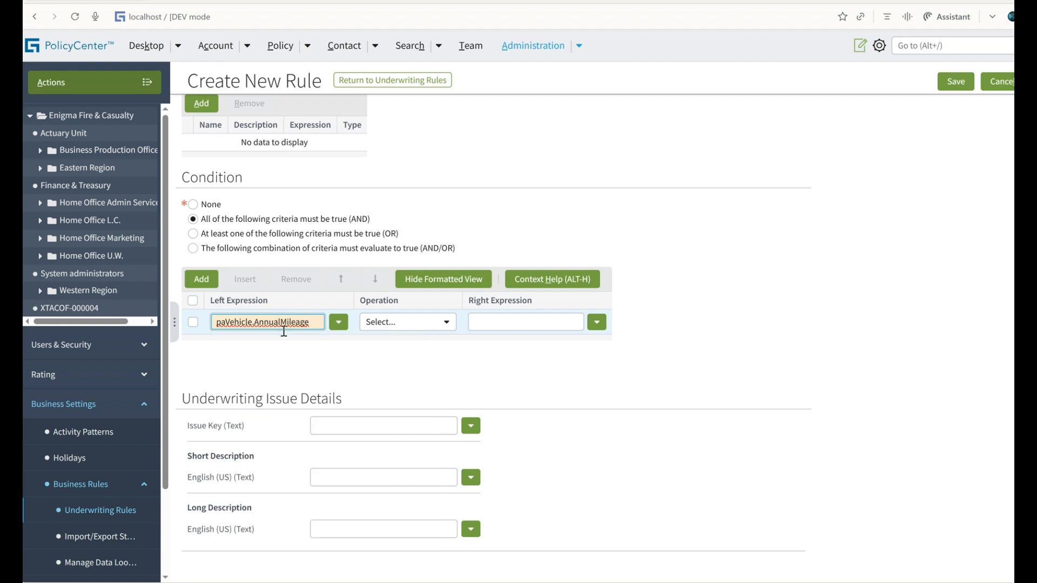
left_click(395, 323)
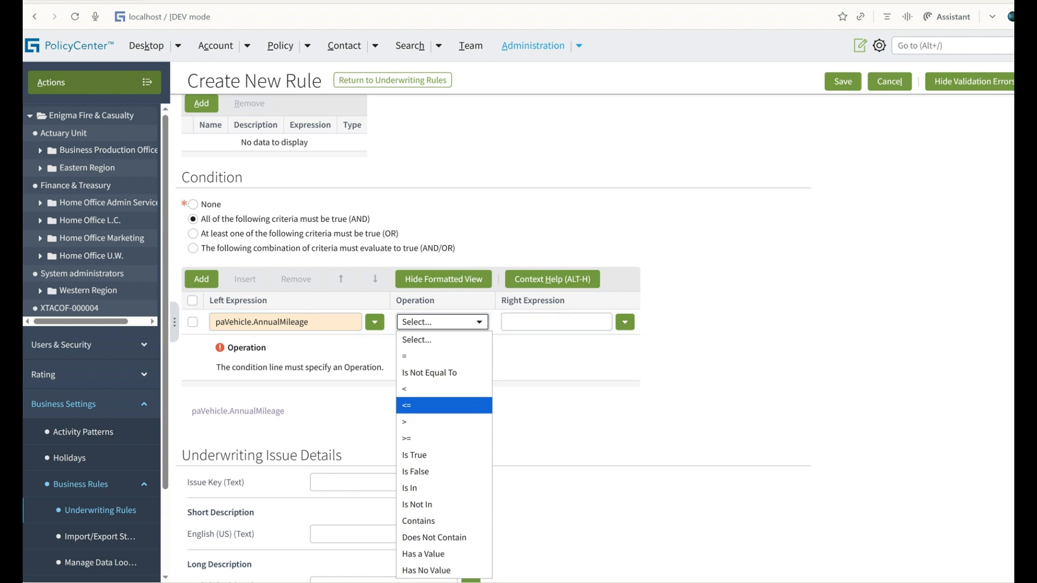
left_click(1022, 216)
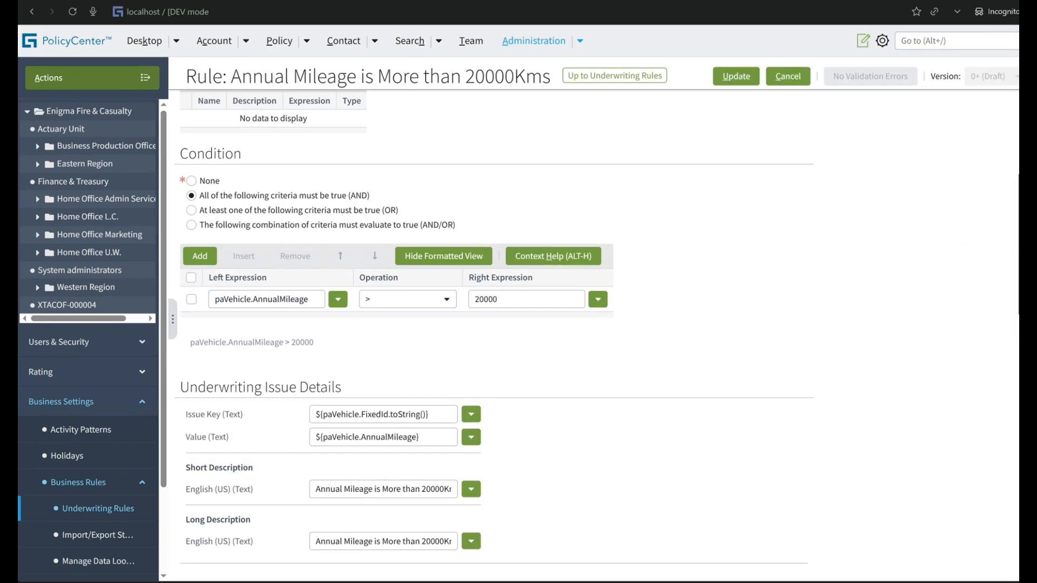
Review the mileage rule's condition, its Issue Key, and the full short and long issue descriptions.
left_click(500, 299)
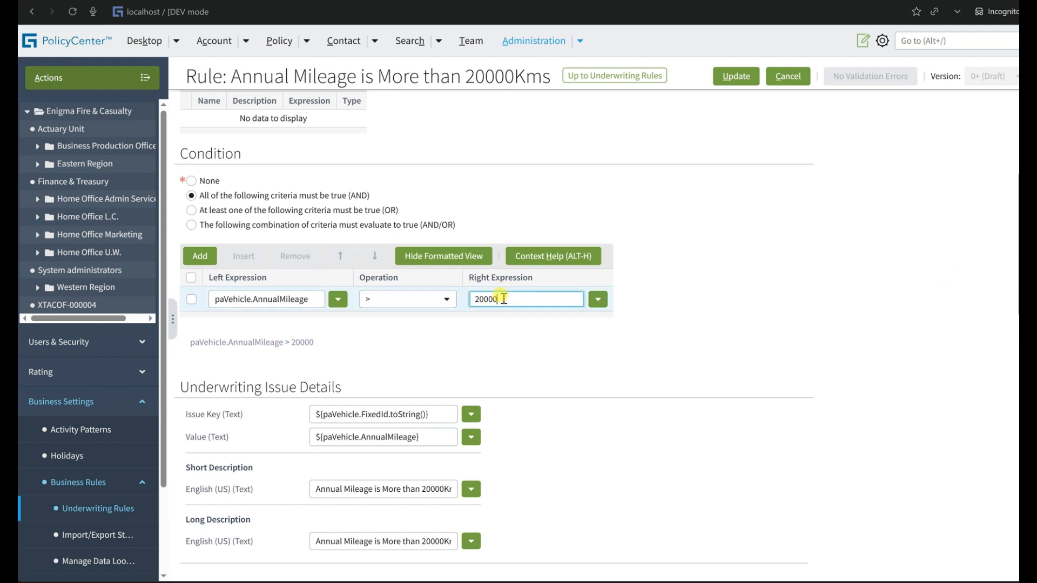
triple_click(290, 344)
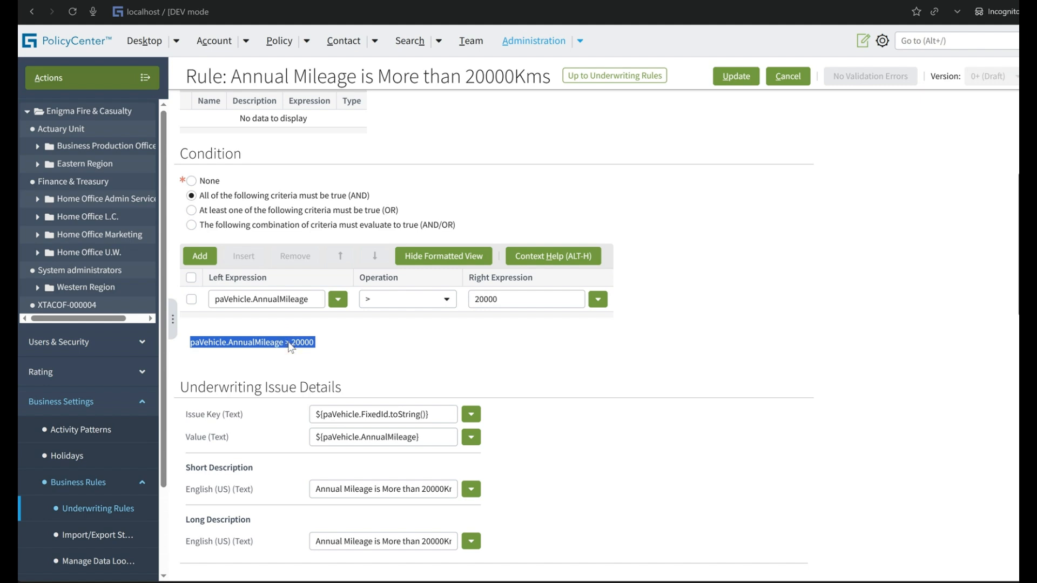
left_click(290, 340)
scroll(290, 345, "down", 1)
left_click_drag(324, 401, 385, 406)
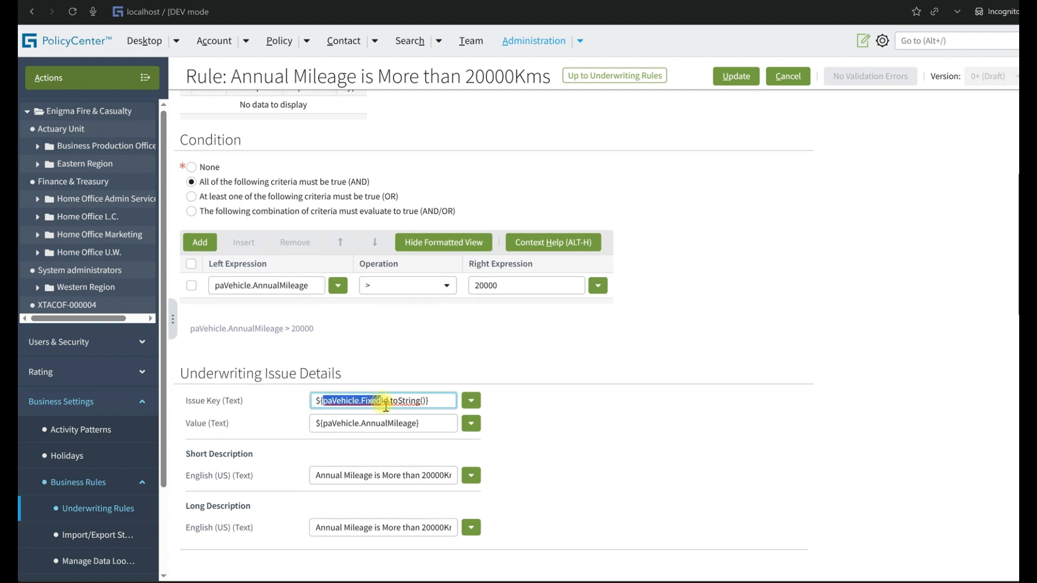
left_click(401, 476)
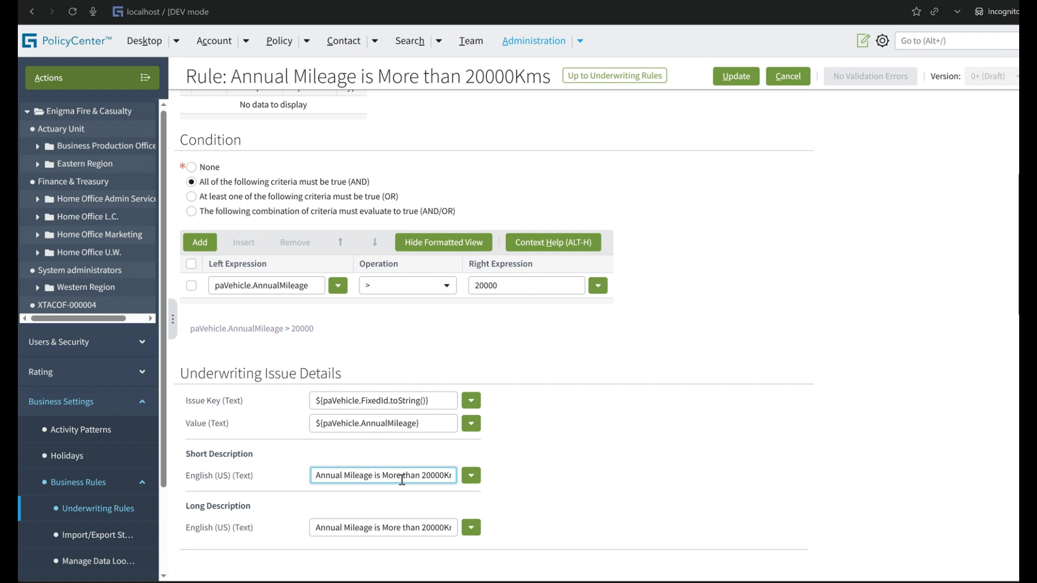
left_click(426, 528)
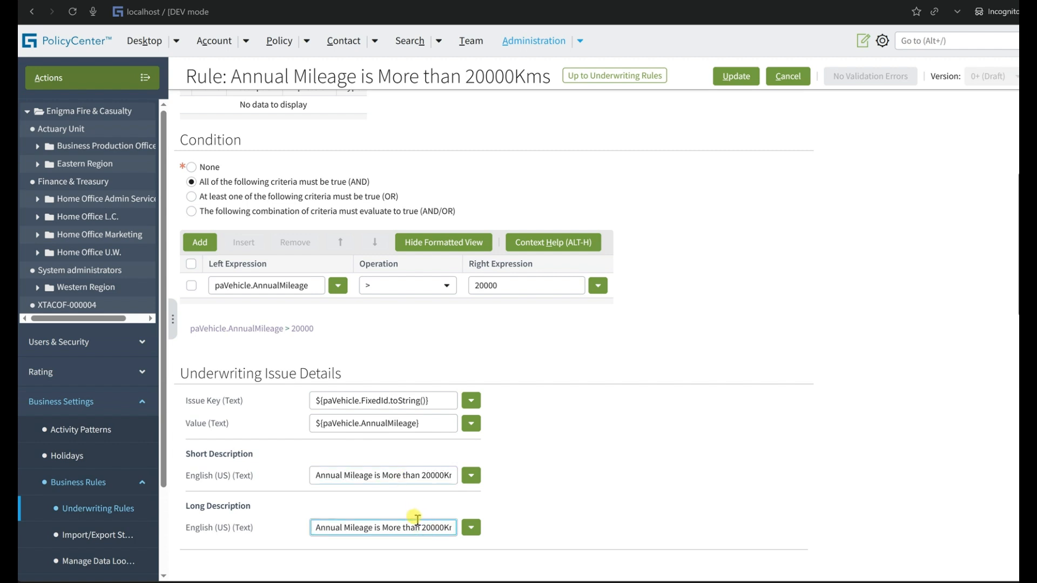
key("End")
type(", Please have a UW Review before Issuance")
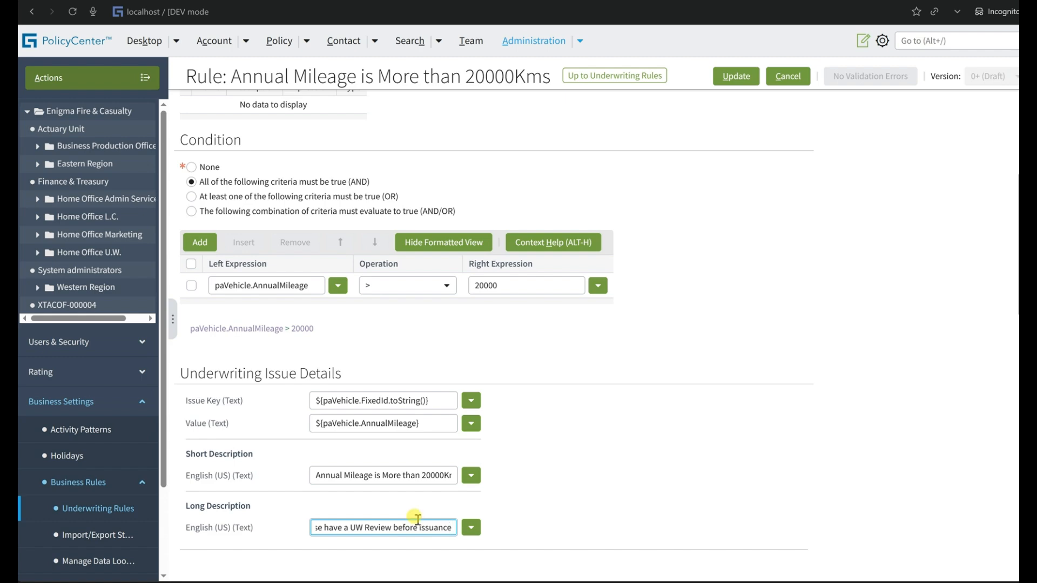
Check the Value field in the underwriting issue details and open the mileage rule's advanced settings.
triple_click(214, 425)
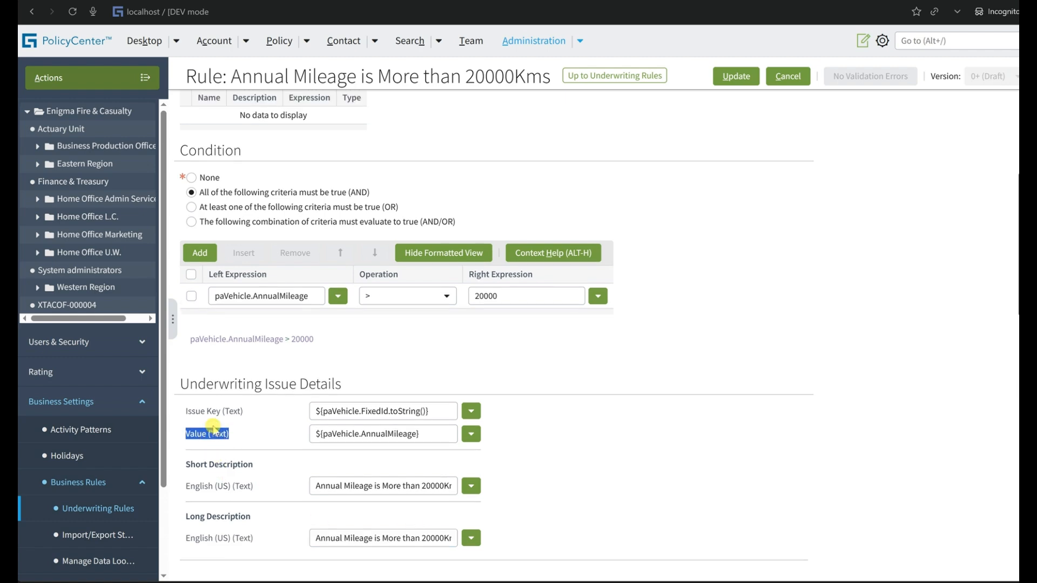
scroll(213, 426, "up", 9)
left_click(276, 112)
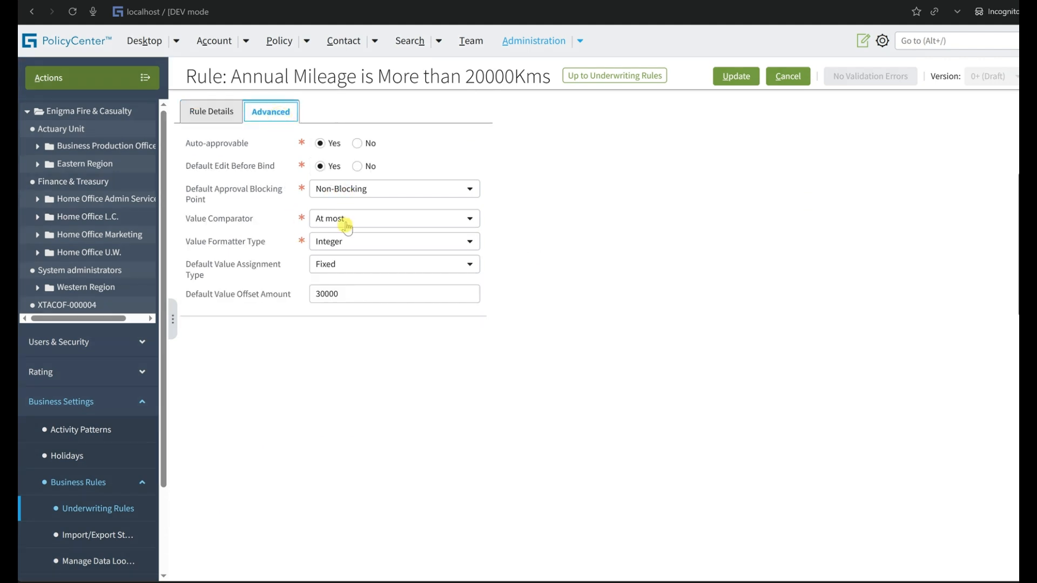
Review the Value Comparator choices, keeping At most, and compare the Default Value Offset Amount and Auto-approvable setting with the rule's mileage threshold.
left_click(349, 219)
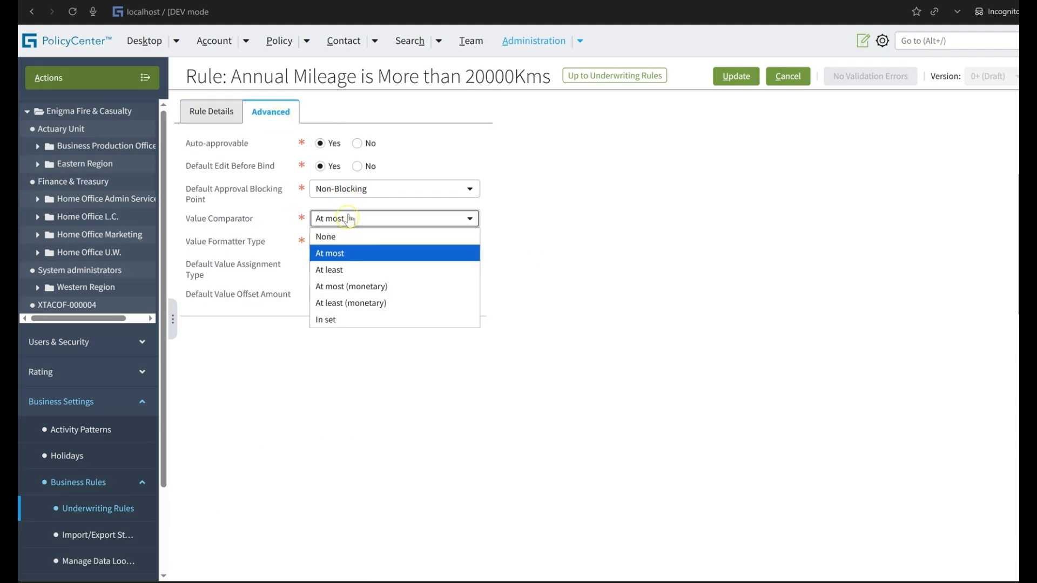
left_click(342, 253)
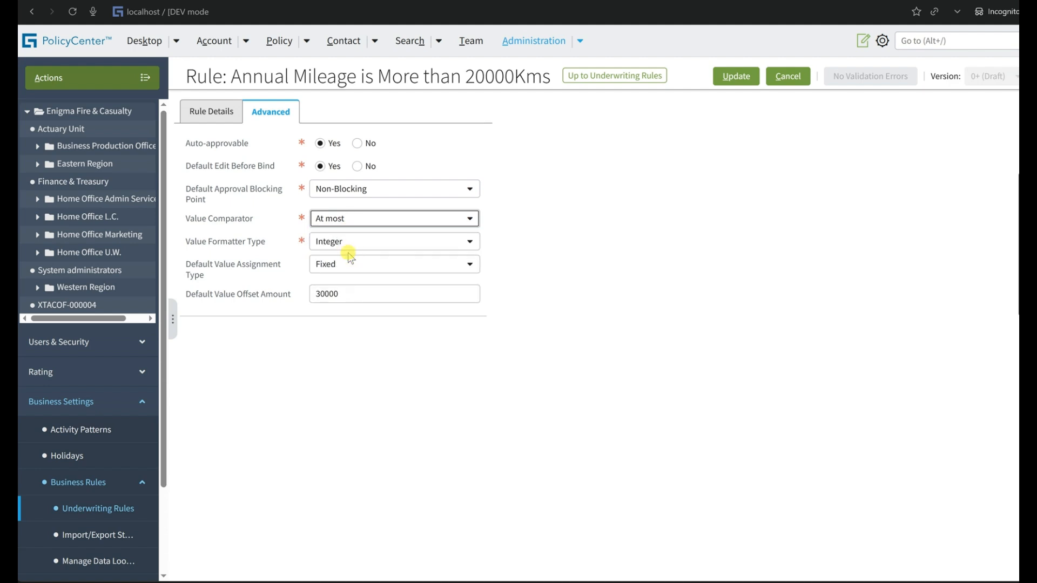
left_click(347, 294)
double_click(347, 295)
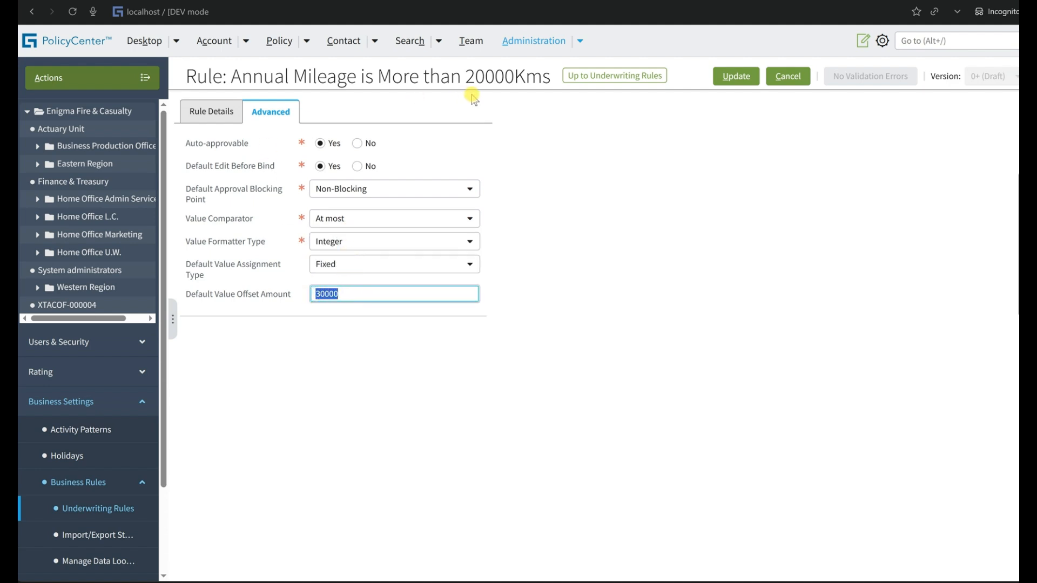
left_click_drag(467, 78, 513, 86)
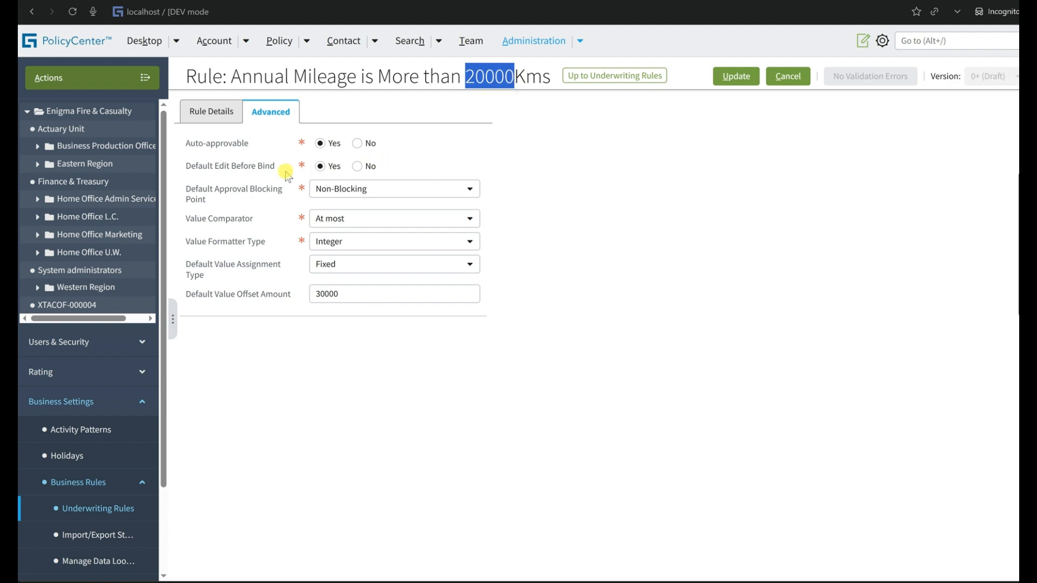
left_click(189, 145)
left_click_drag(189, 146, 254, 145)
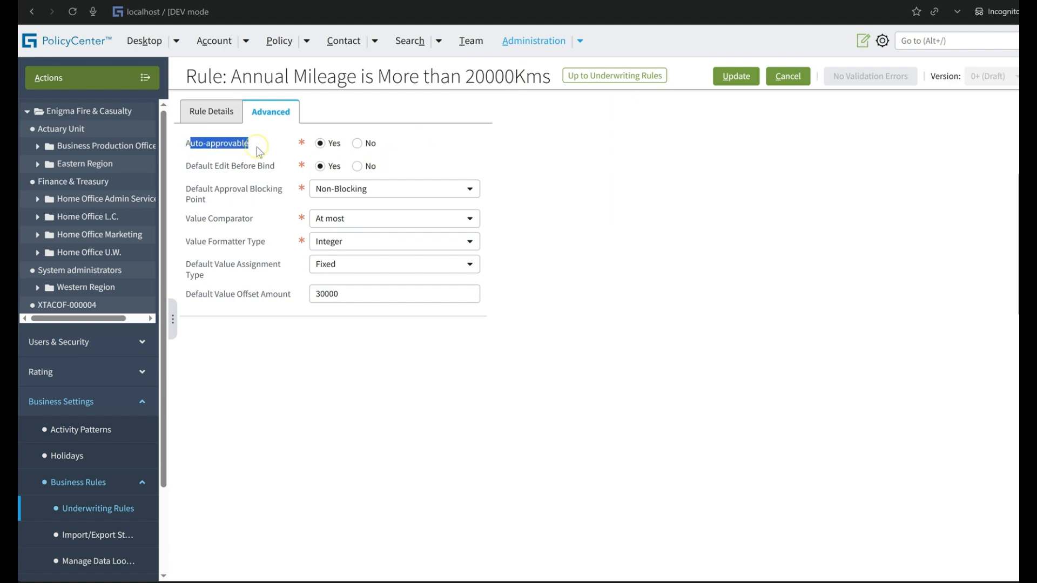
left_click_drag(344, 295, 314, 286)
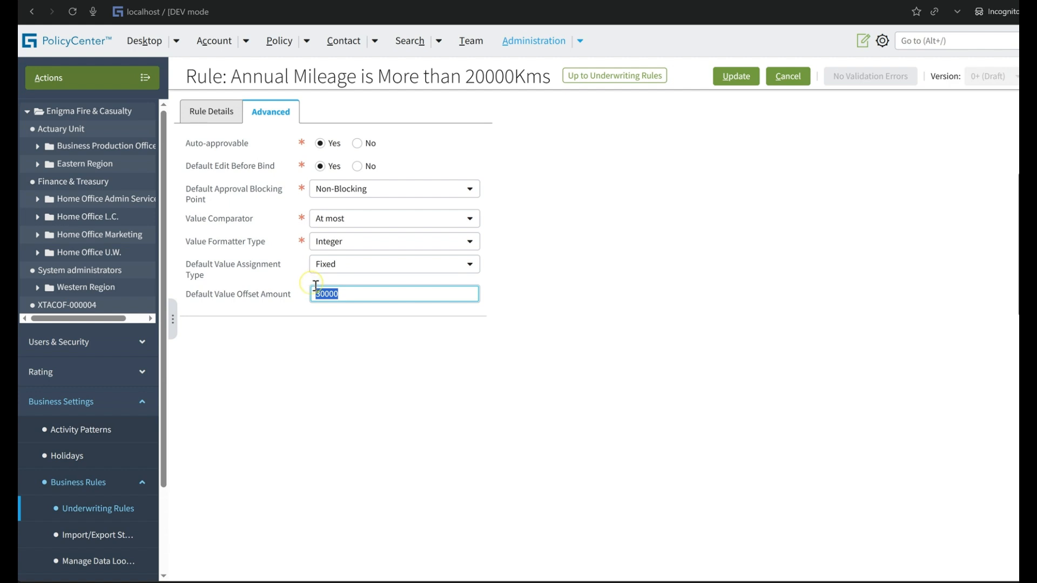
double_click(488, 75)
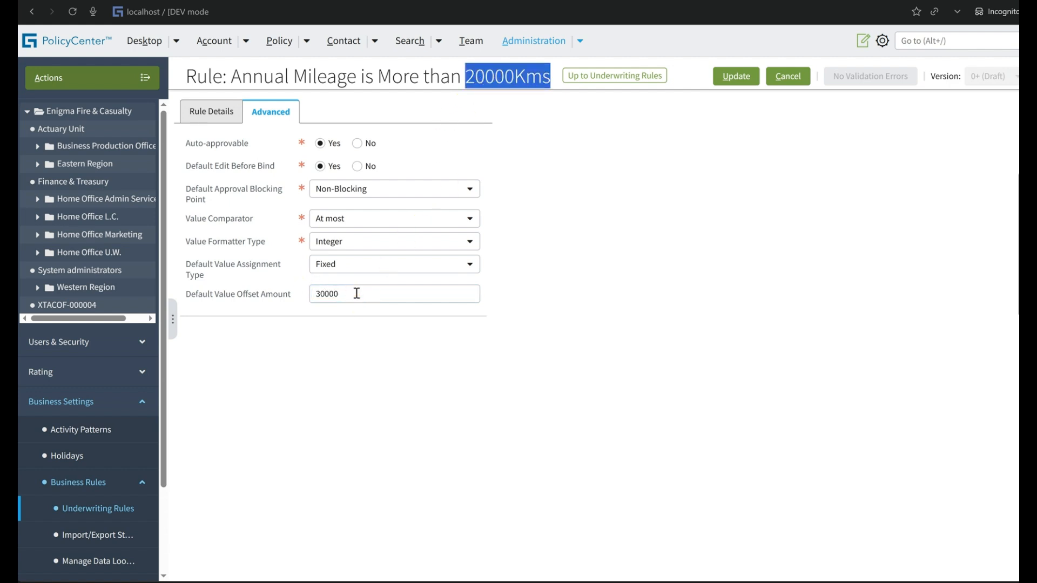
Check the AnnualMileage expression in the underwriting issue's Value field in the rule details and save the rule.
left_click(224, 112)
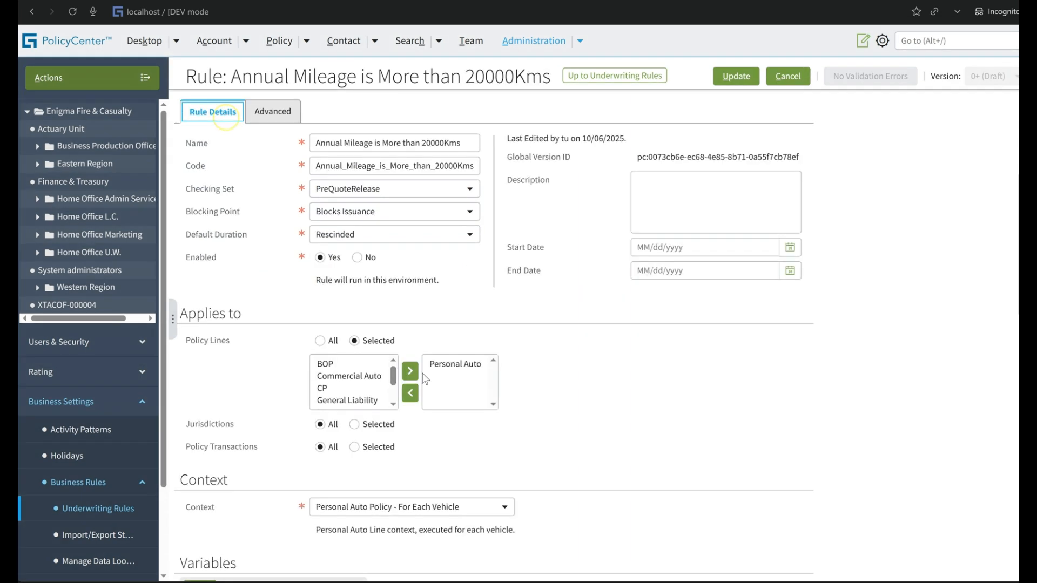
scroll(425, 379, "down", 9)
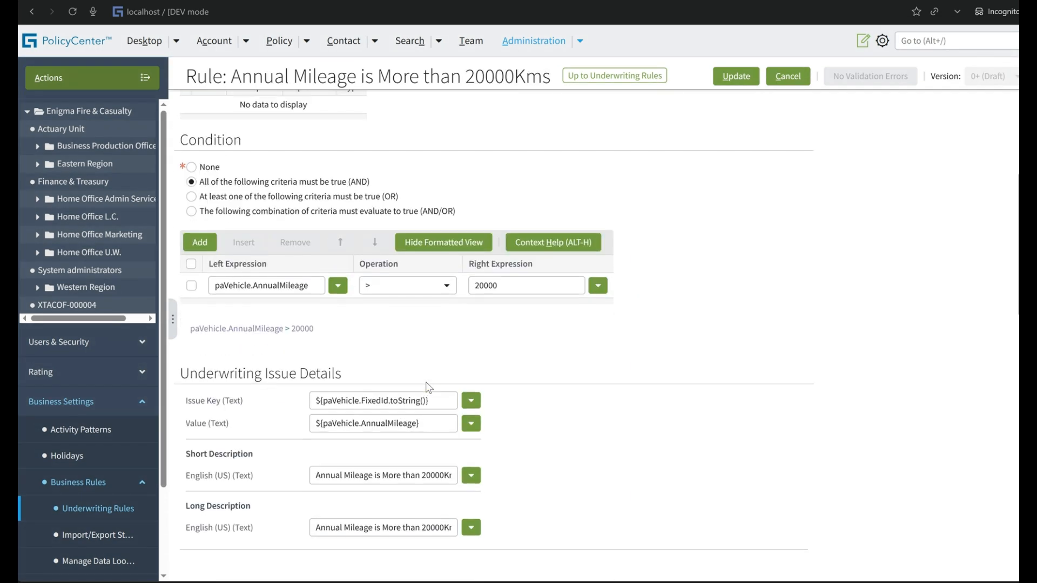
double_click(410, 423)
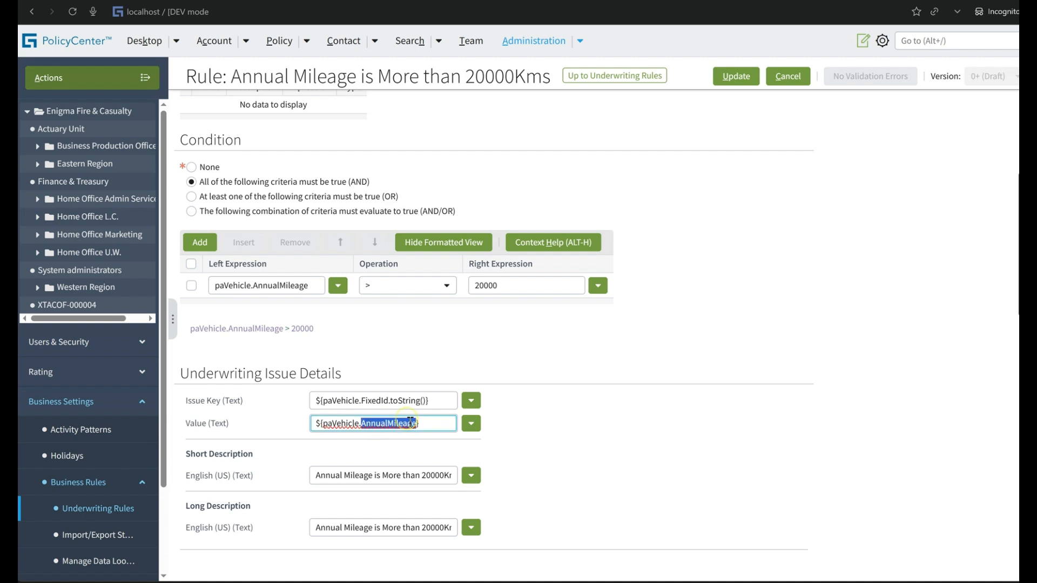
left_click(735, 75)
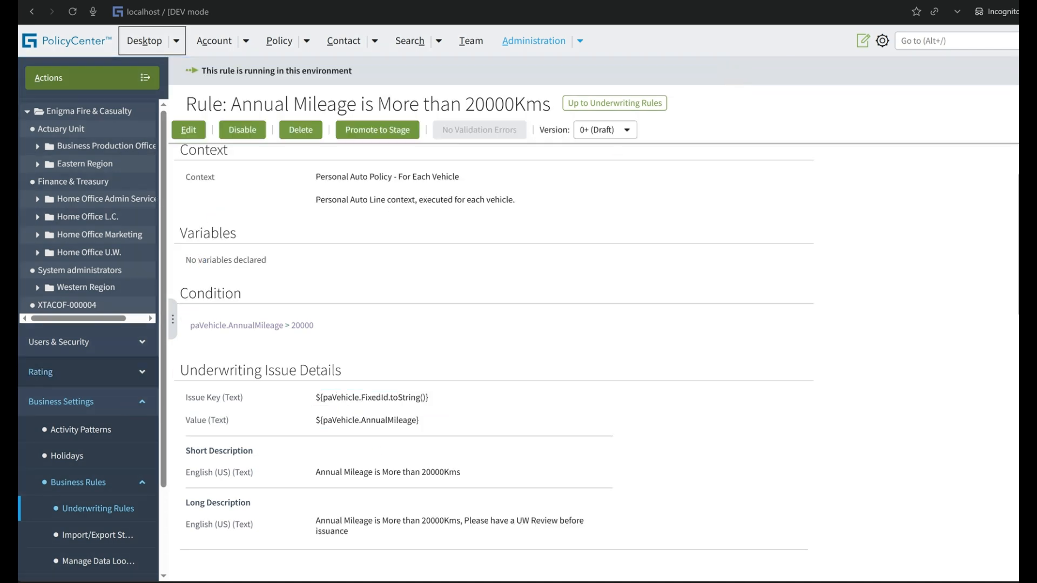
Open the TestAuthorityProfile authority profile for editing.
left_click(48, 350)
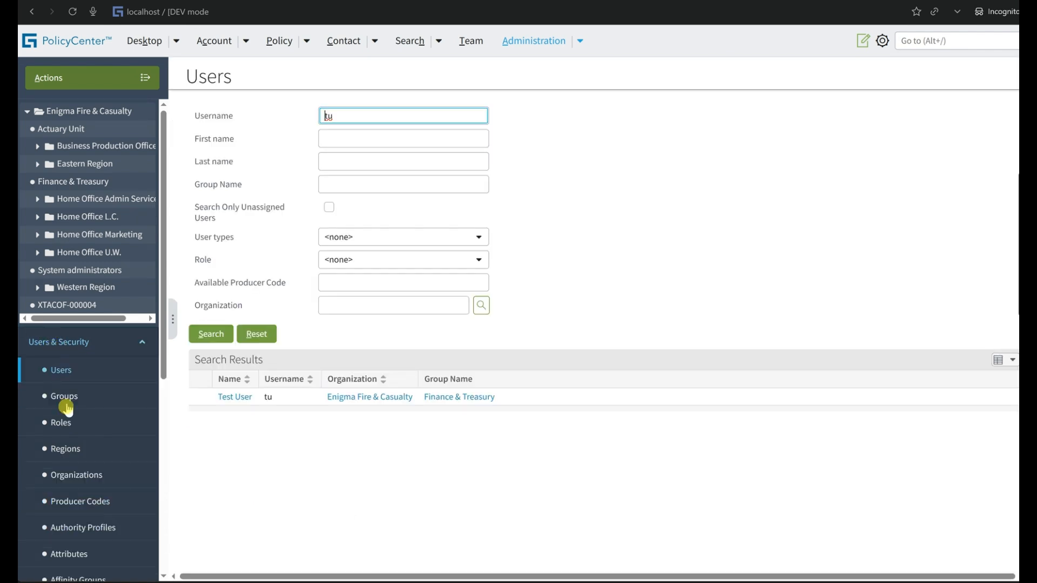
scroll(75, 443, "down", 3)
left_click(107, 392)
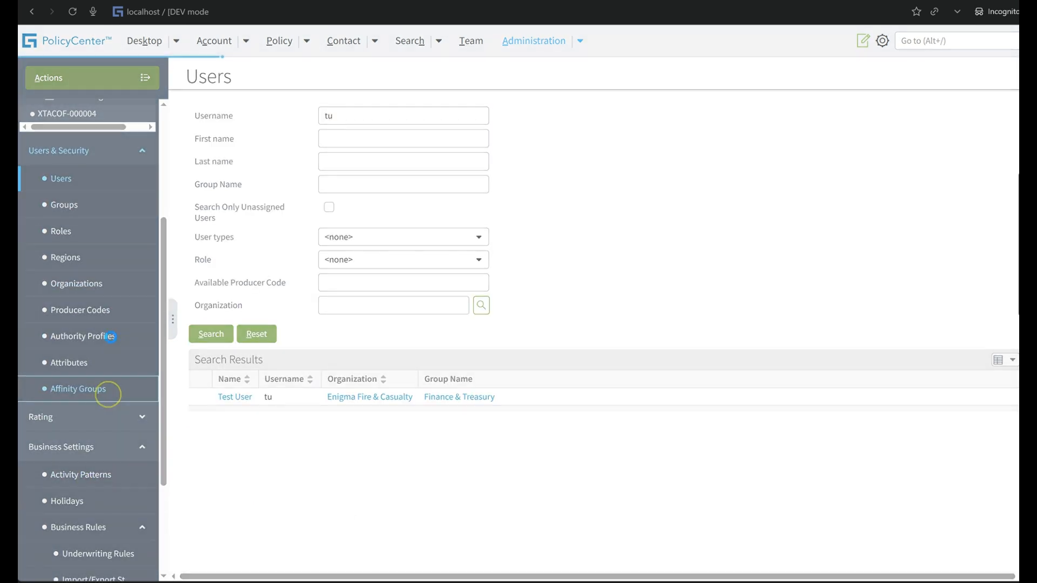
left_click(110, 338)
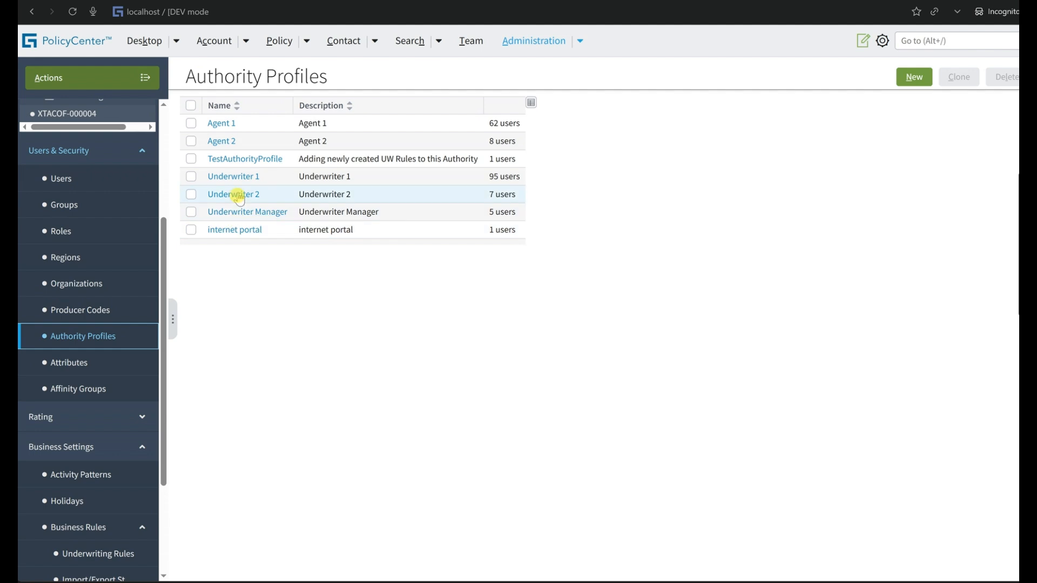
left_click(243, 158)
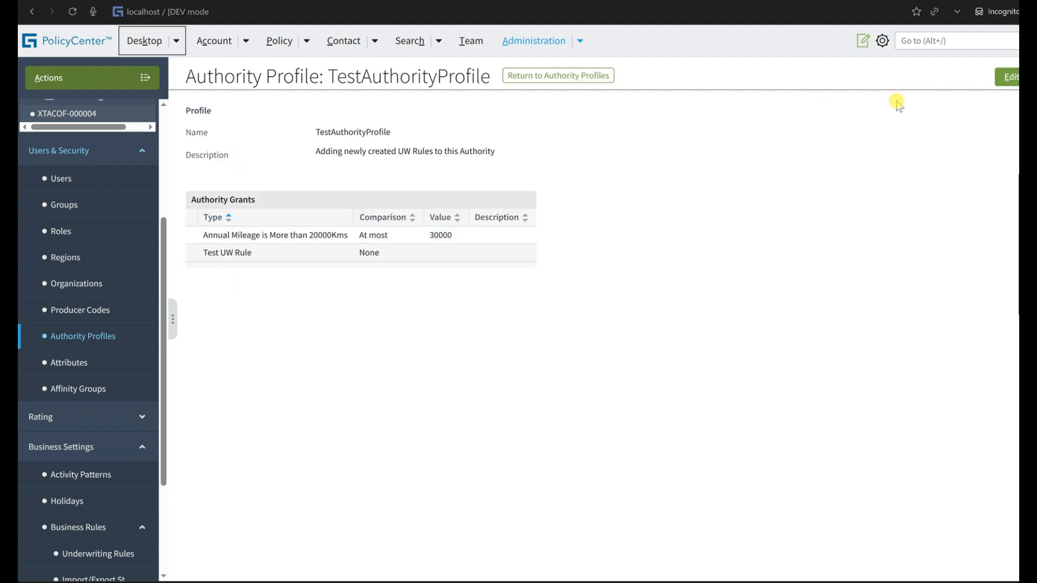
left_click(1007, 77)
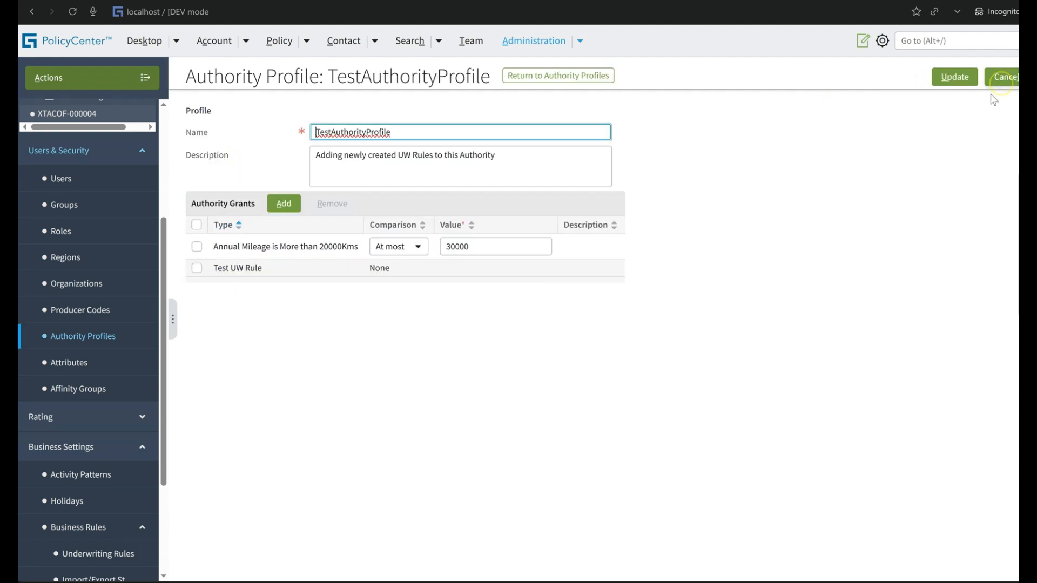
Remove the Annual Mileage is More than 20000Kms grant from the authority profile.
triple_click(249, 245)
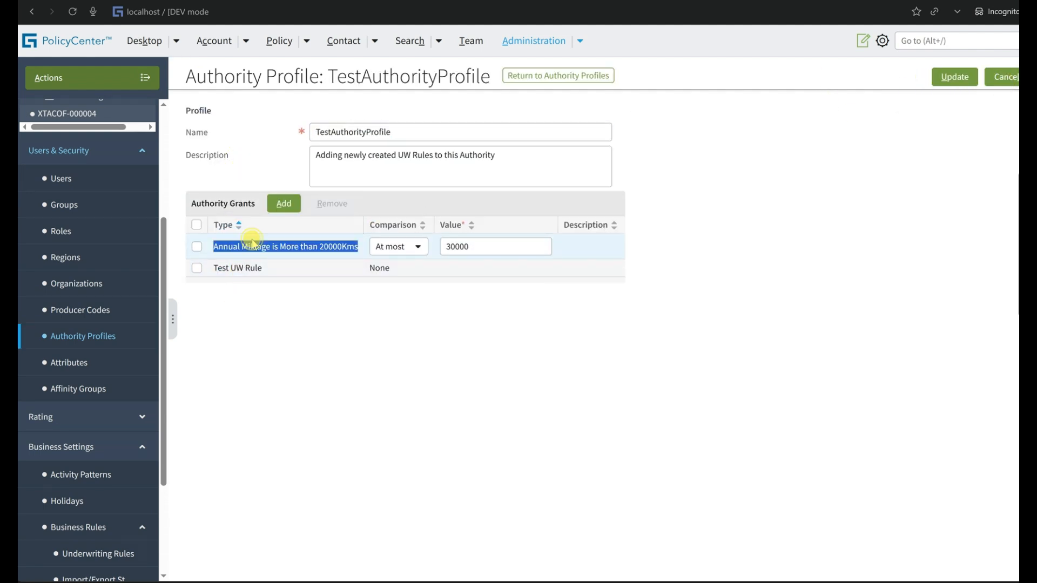
left_click(197, 247)
left_click(331, 203)
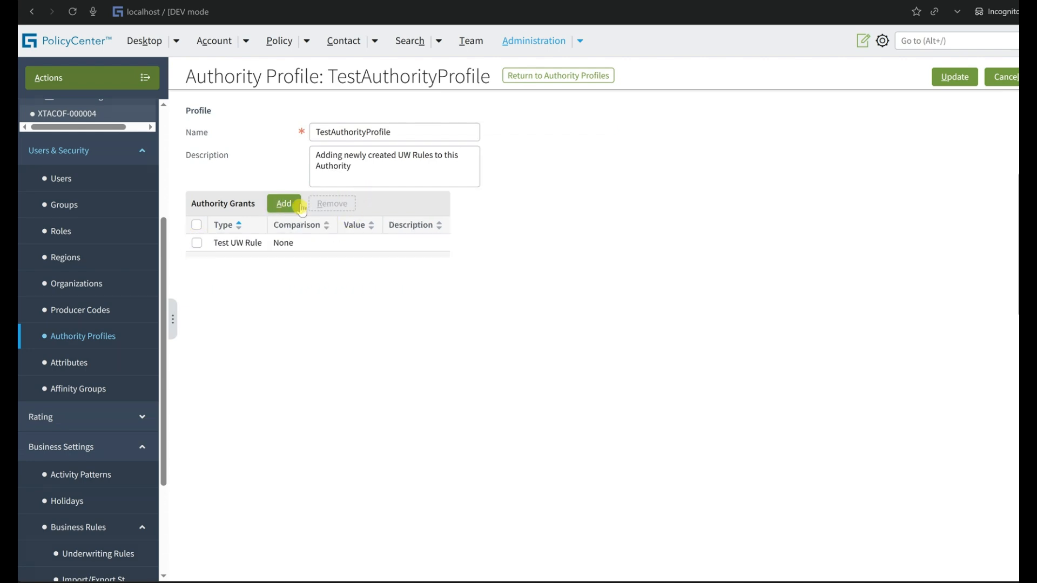
Add an authority grant for Annual Mileage is More than 20000Kms with comparison At most and value 30000, and save the profile.
left_click(283, 203)
left_click(336, 264)
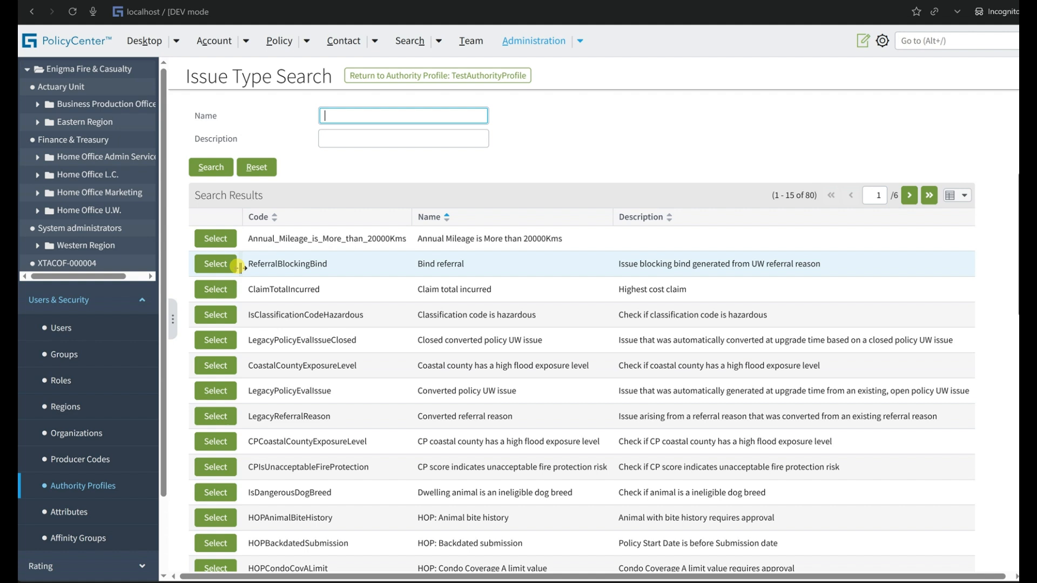
left_click(209, 241)
left_click(397, 265)
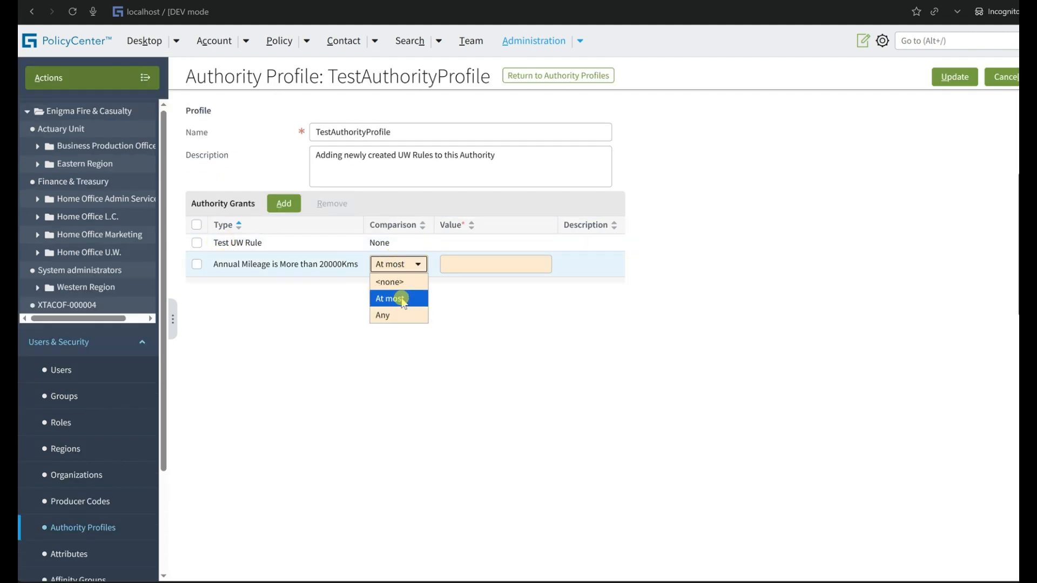
left_click(405, 306)
left_click(463, 263)
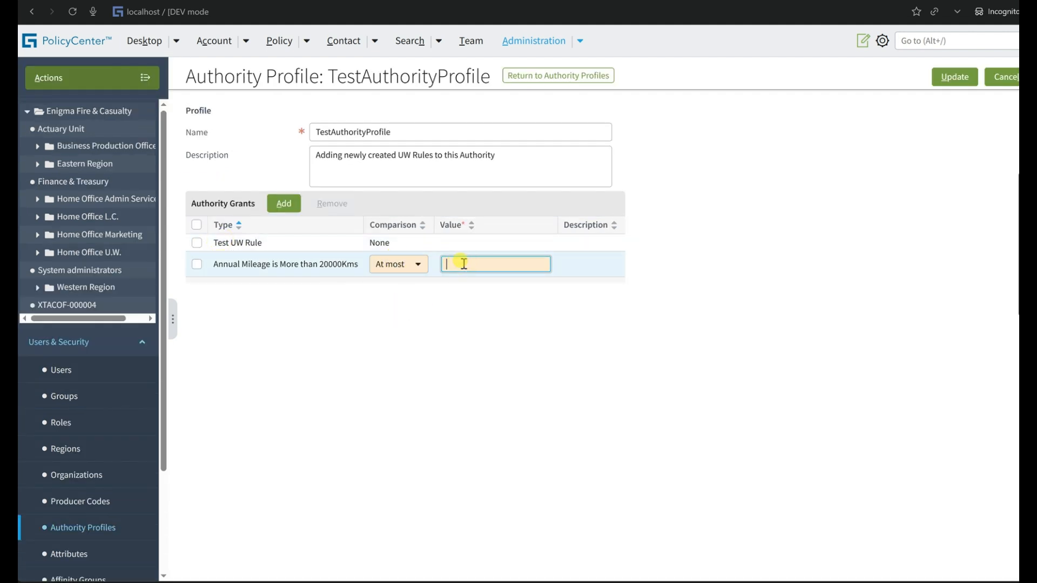
type("30000")
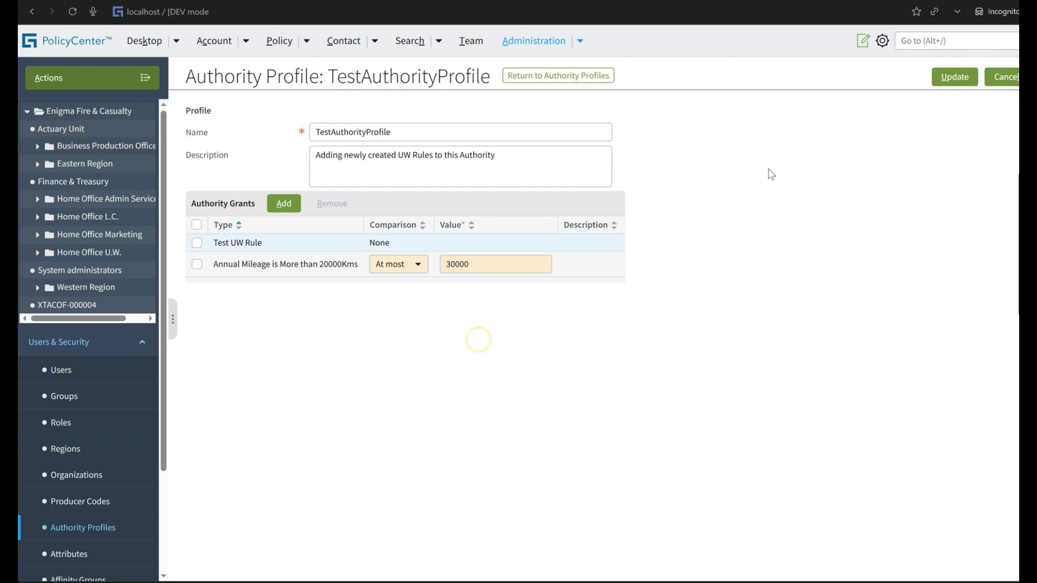
left_click(952, 77)
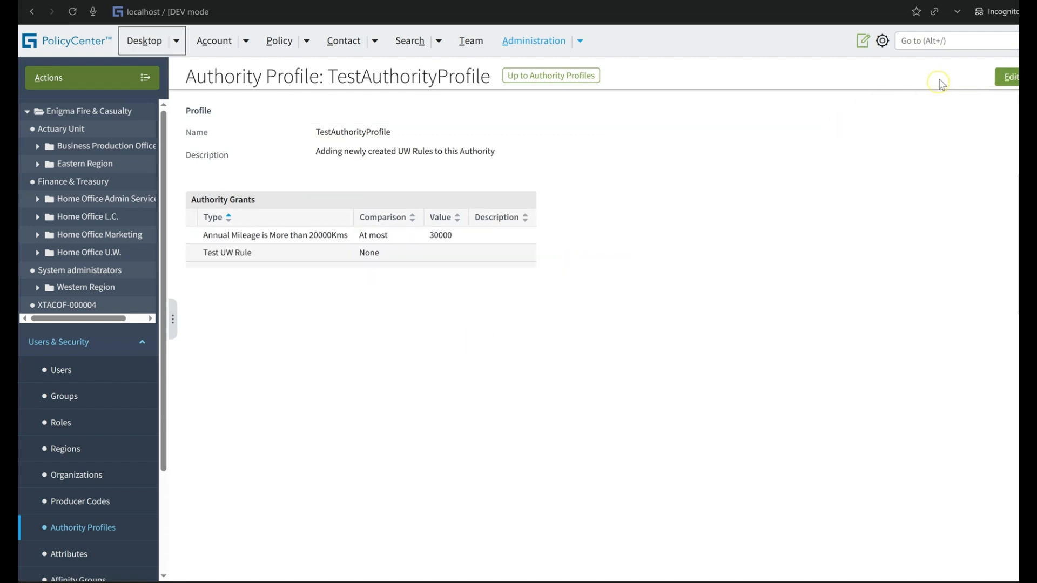
Check vehicle 1's annual mileage in the personal auto submission and quote the submission.
left_click(287, 42)
left_click(80, 307)
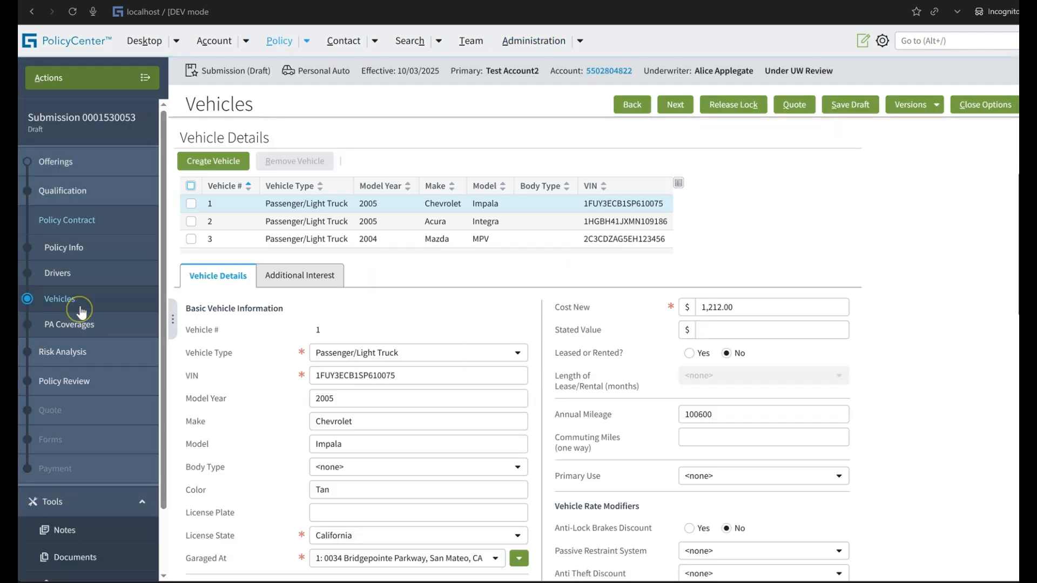
scroll(679, 281, "down", 2)
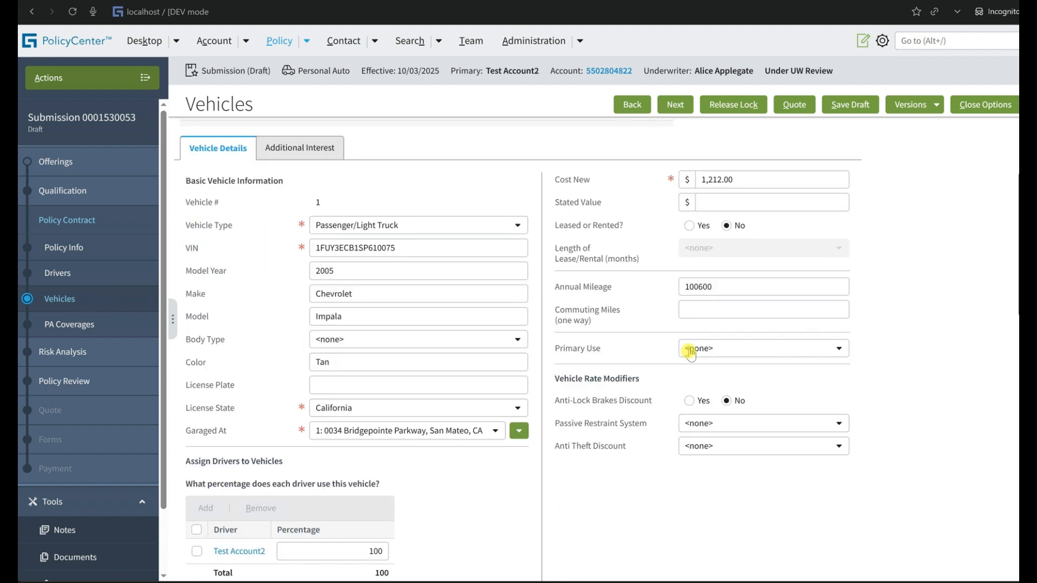
double_click(699, 286)
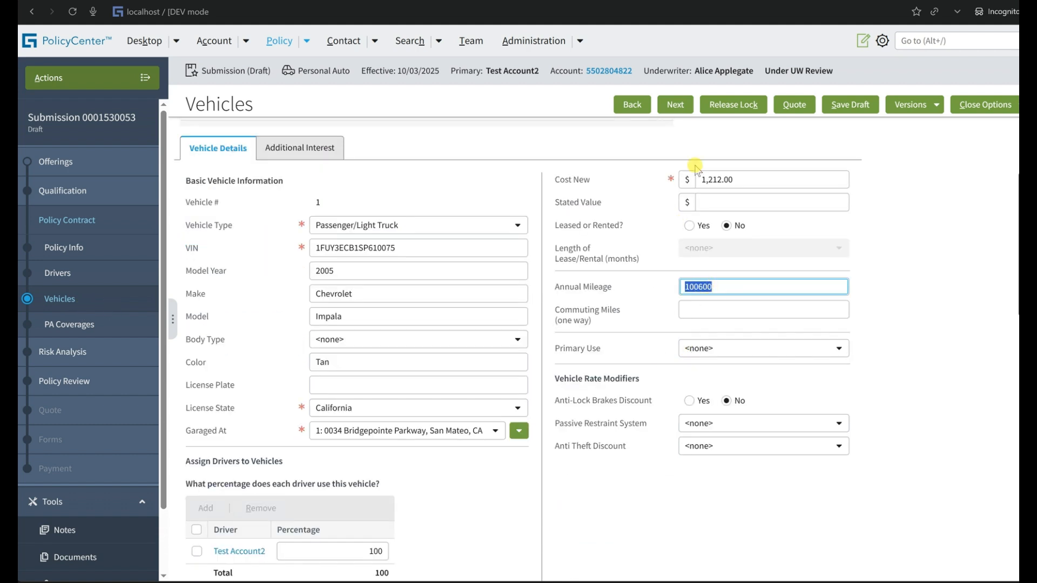
left_click(807, 106)
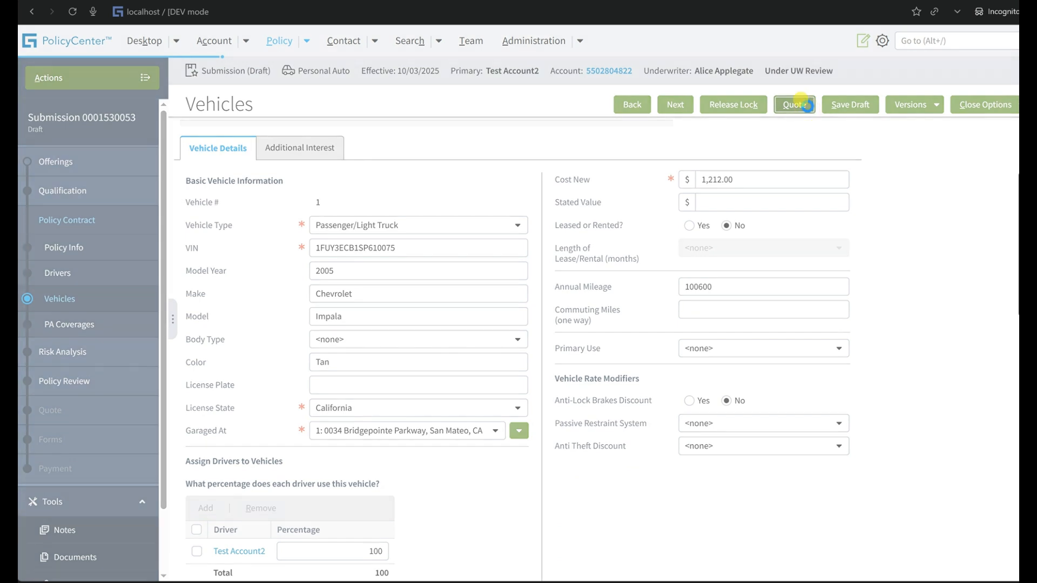
left_click(881, 41)
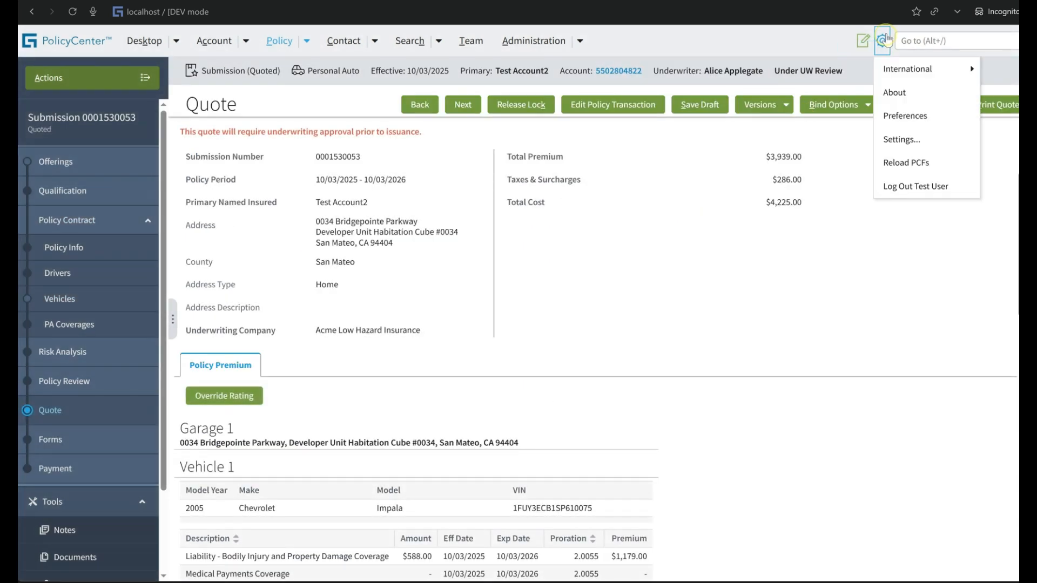
Review the annual mileage issue's value and approval details in the submission's Risk Analysis.
left_click(81, 352)
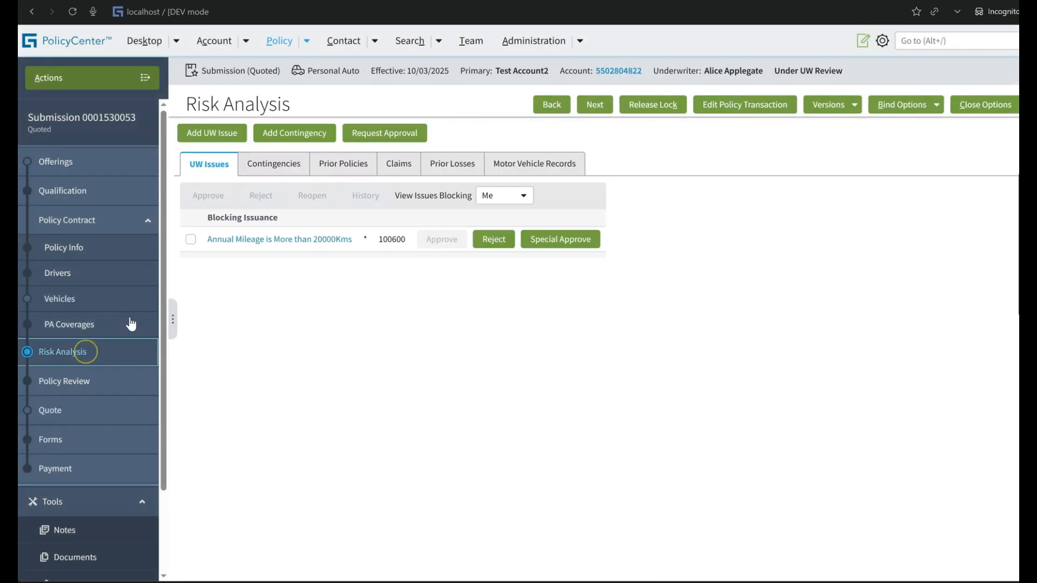
double_click(392, 239)
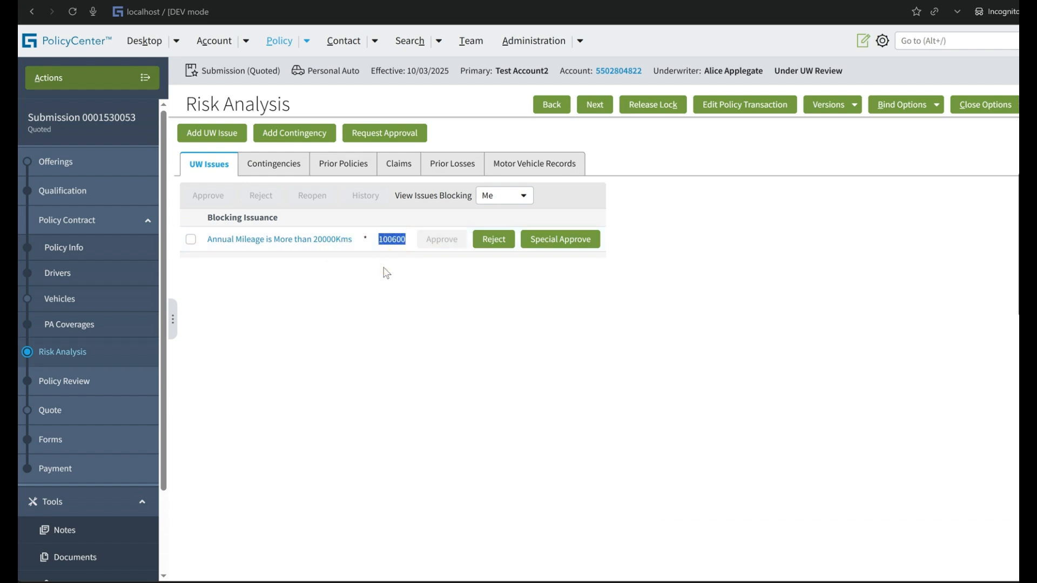
left_click(299, 241)
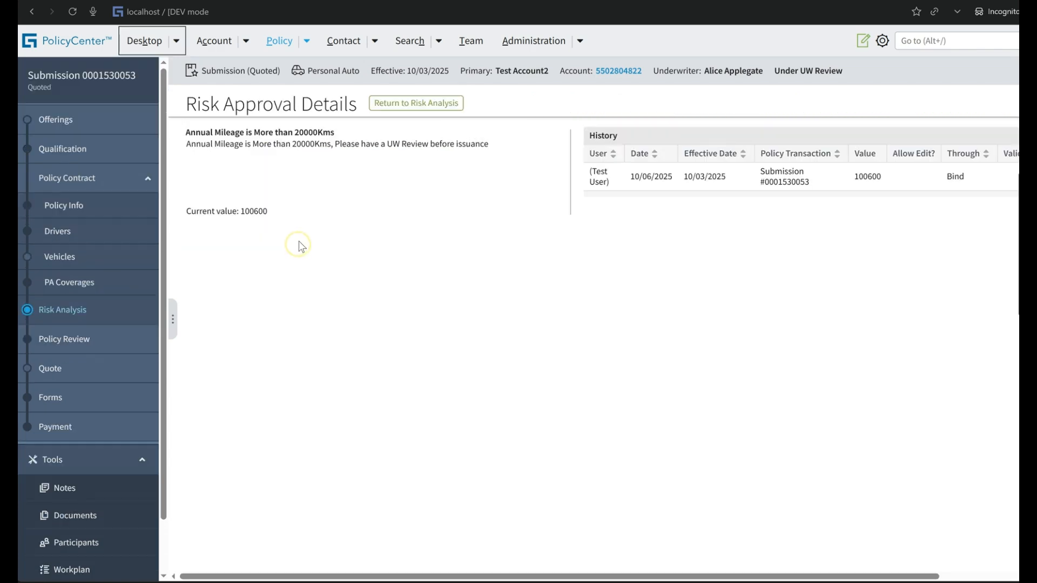
left_click(380, 105)
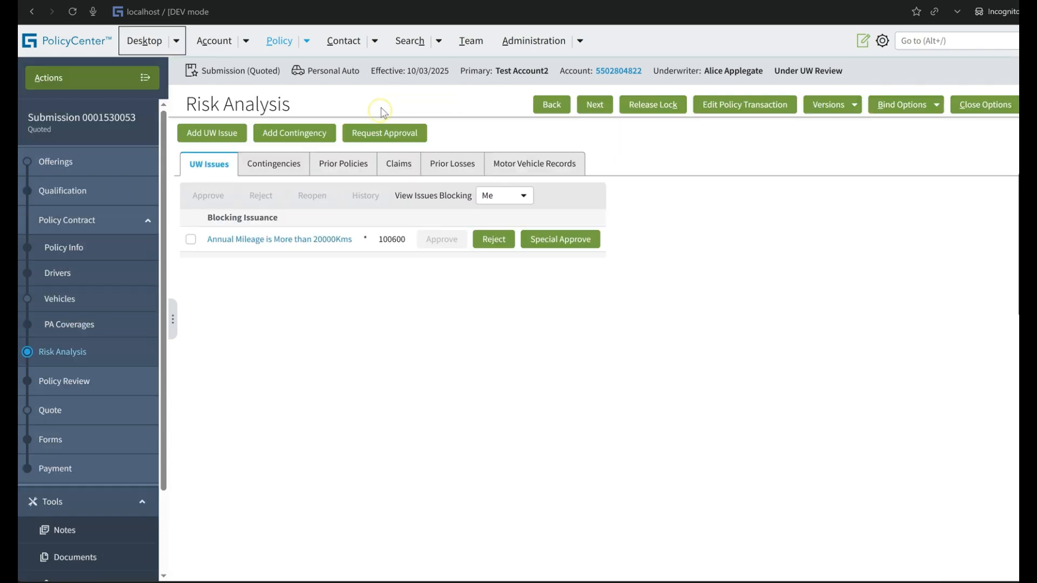
Reopen the quoted submission for editing and display the details of vehicle 1.
left_click(735, 108)
left_click(575, 134)
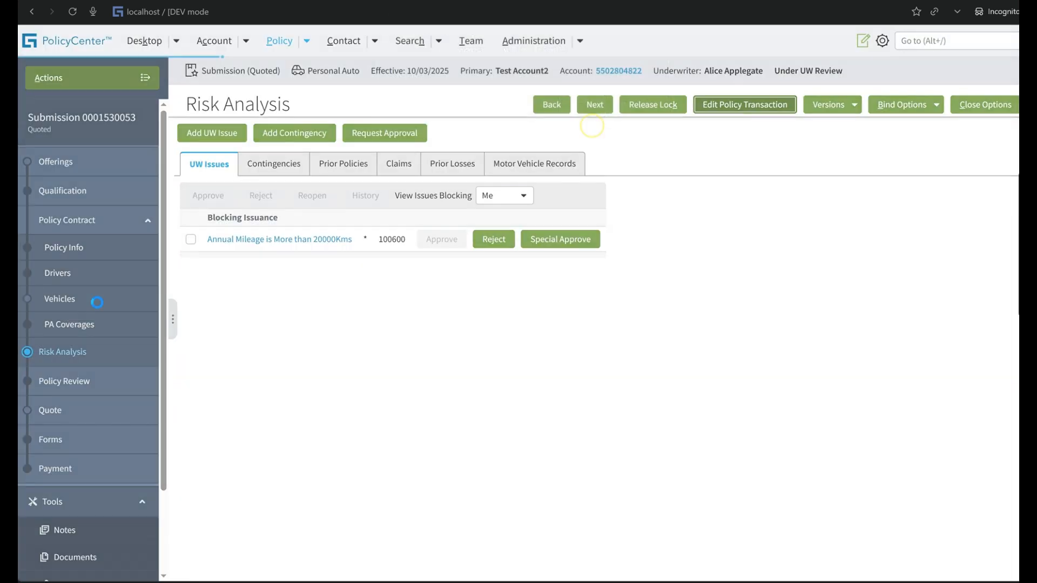
left_click(81, 302)
scroll(815, 402, "down", 3)
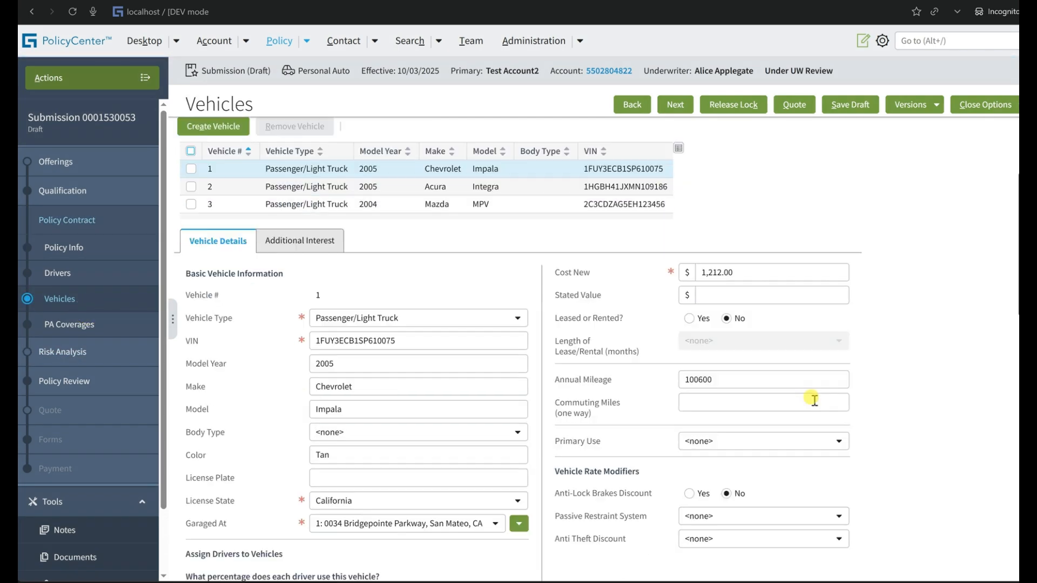
scroll(702, 248, "up", 3)
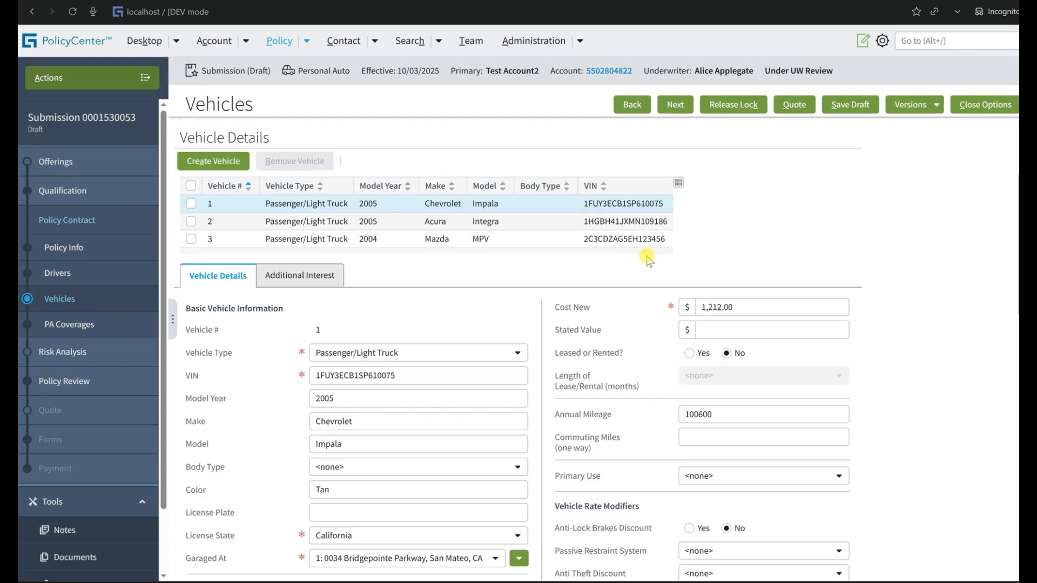
Set vehicle 2's annual mileage to 25000 and quote the submission.
left_click(437, 225)
scroll(692, 398, "down", 3)
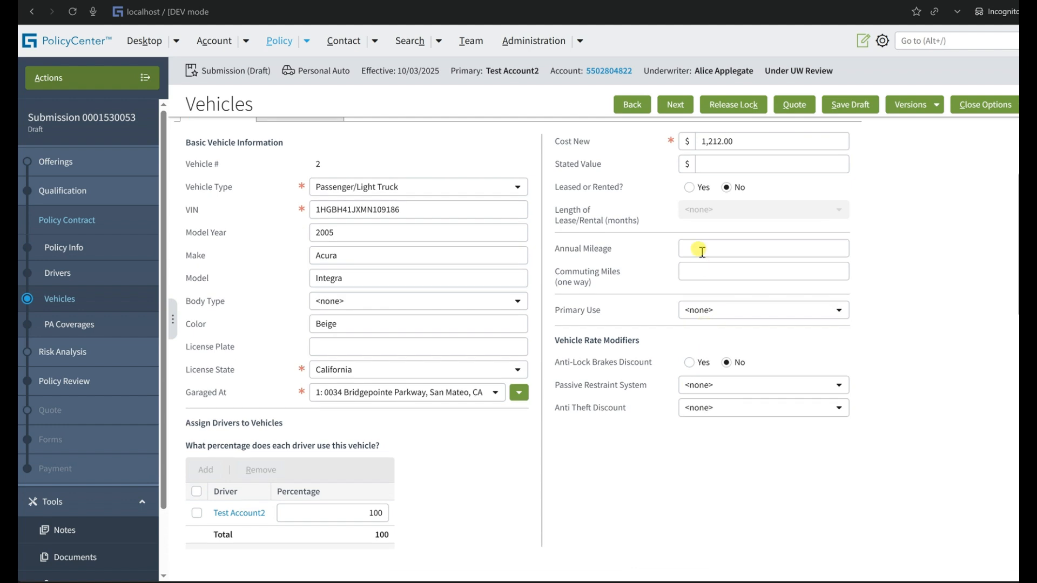
left_click(701, 250)
type("25000")
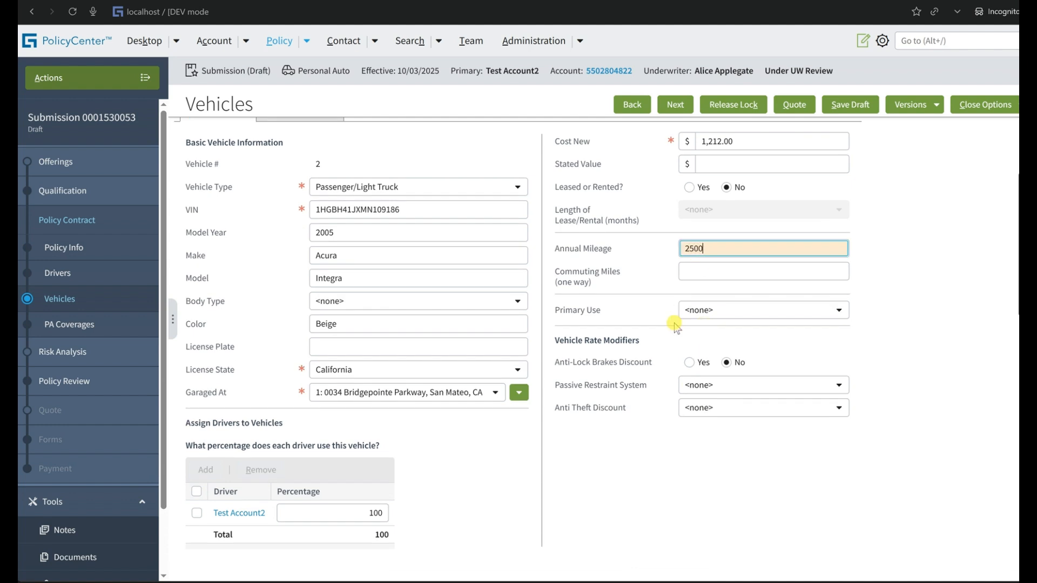
left_click(637, 343)
left_click(793, 105)
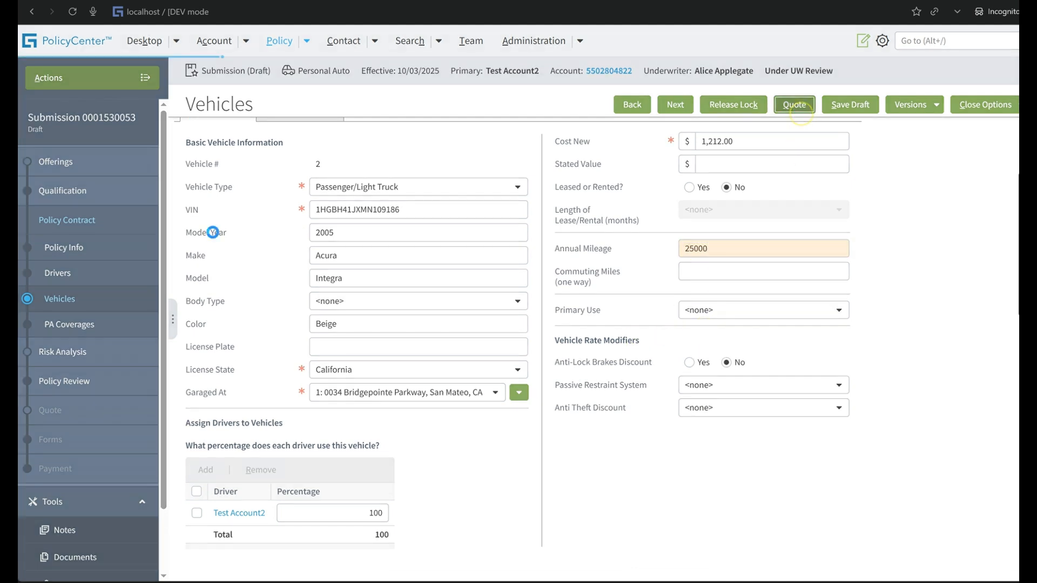
Display all blocking issues in the submission's Risk Analysis and check the values of both annual mileage issues.
left_click(76, 351)
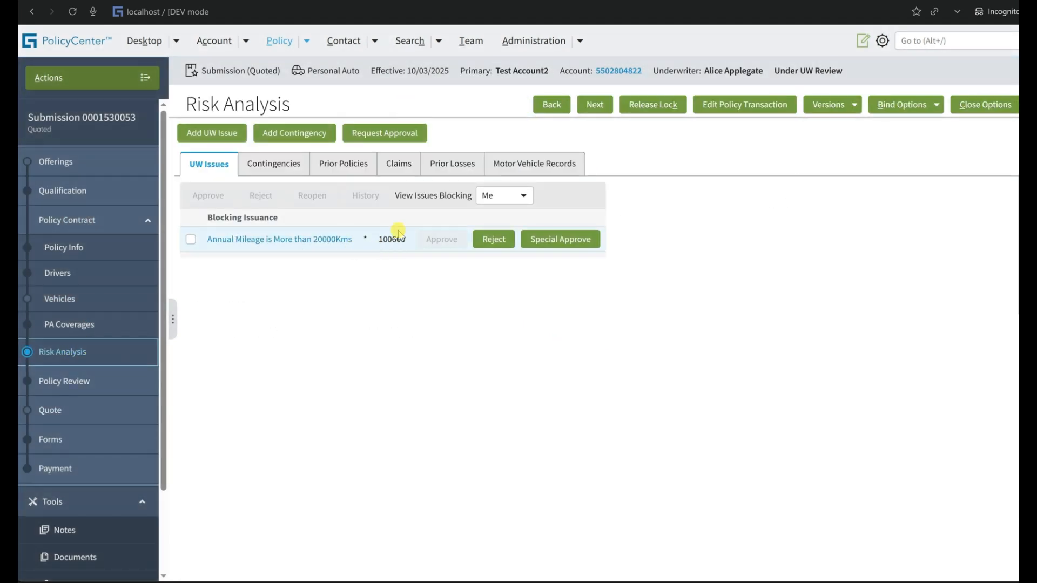
left_click(489, 195)
left_click(499, 228)
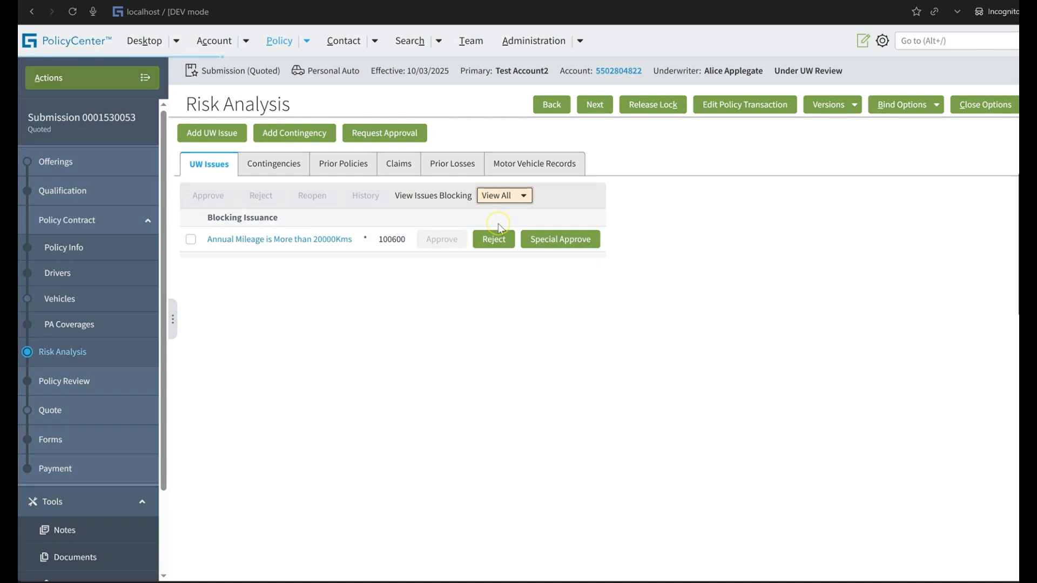
scroll(439, 324, "down", 1)
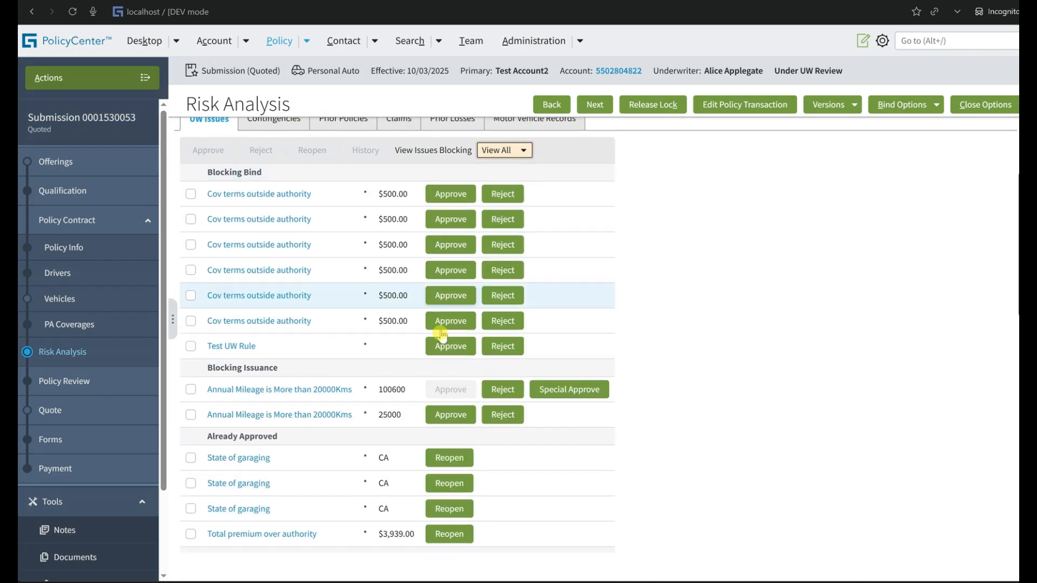
double_click(398, 416)
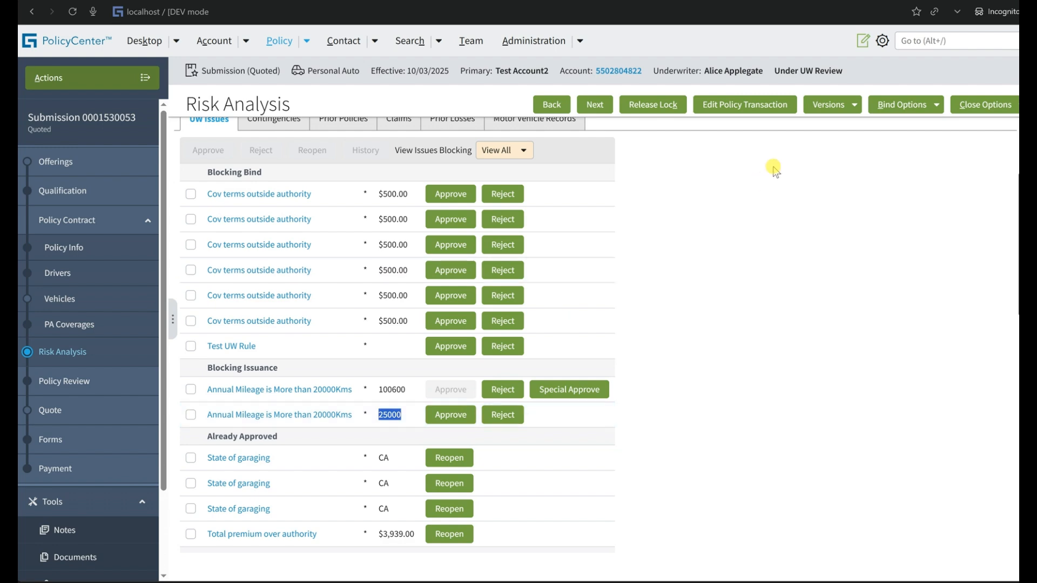
Try to bind and issue the policy with both annual mileage issues still unapproved.
left_click(913, 105)
left_click(898, 146)
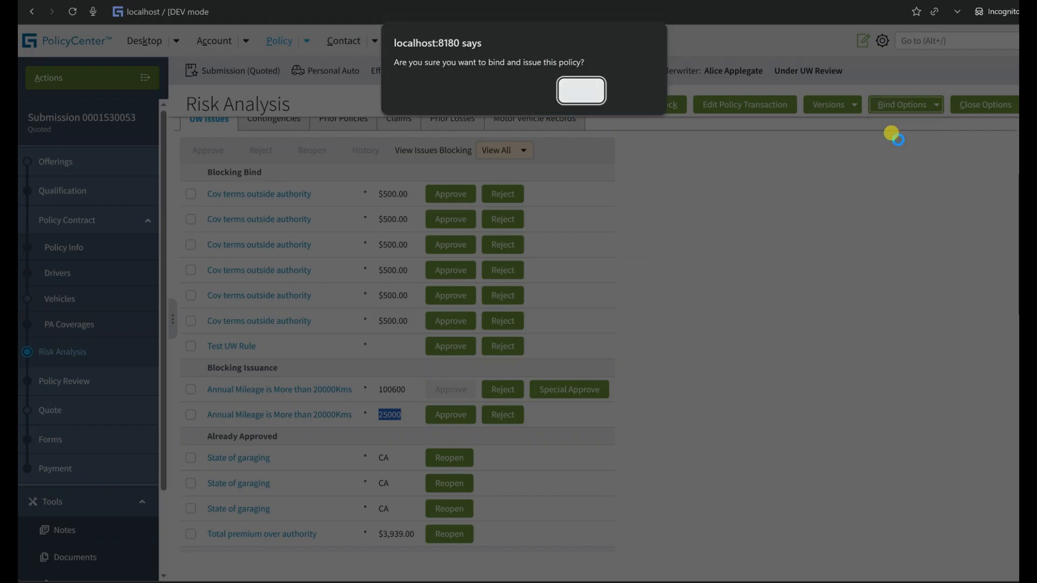
key("Return")
left_click(985, 106)
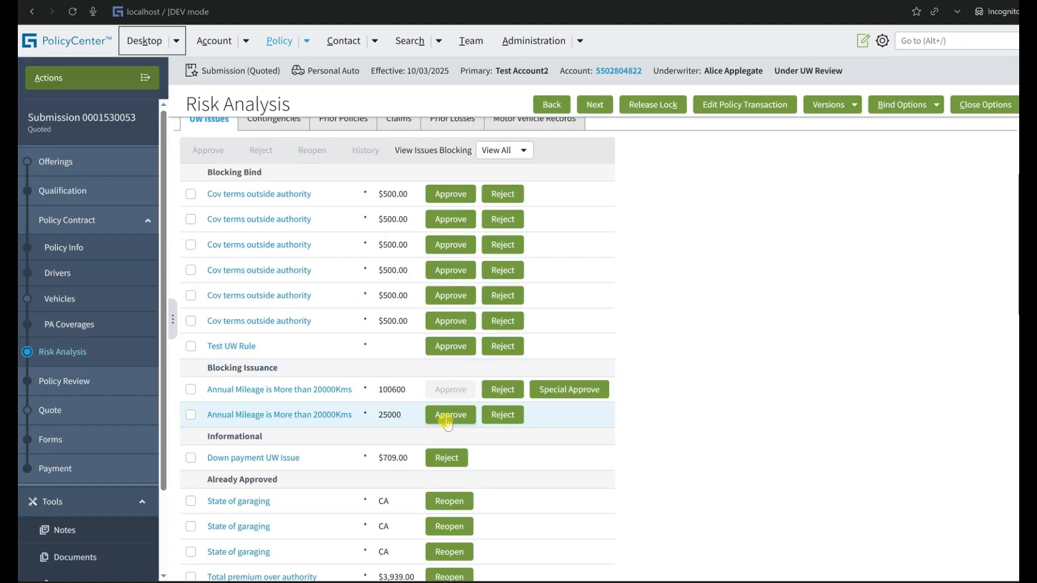
Grant special approval for the annual mileage issue with value 100600, through Issuance with edits allowed and valid until Rescinded.
left_click(354, 416)
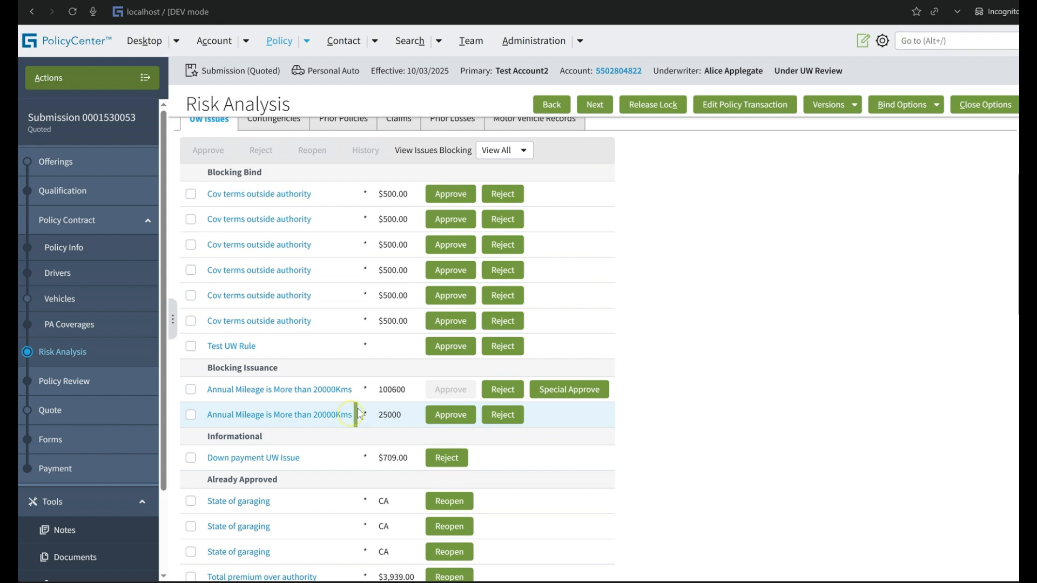
left_click_drag(406, 391, 378, 390)
left_click(576, 393)
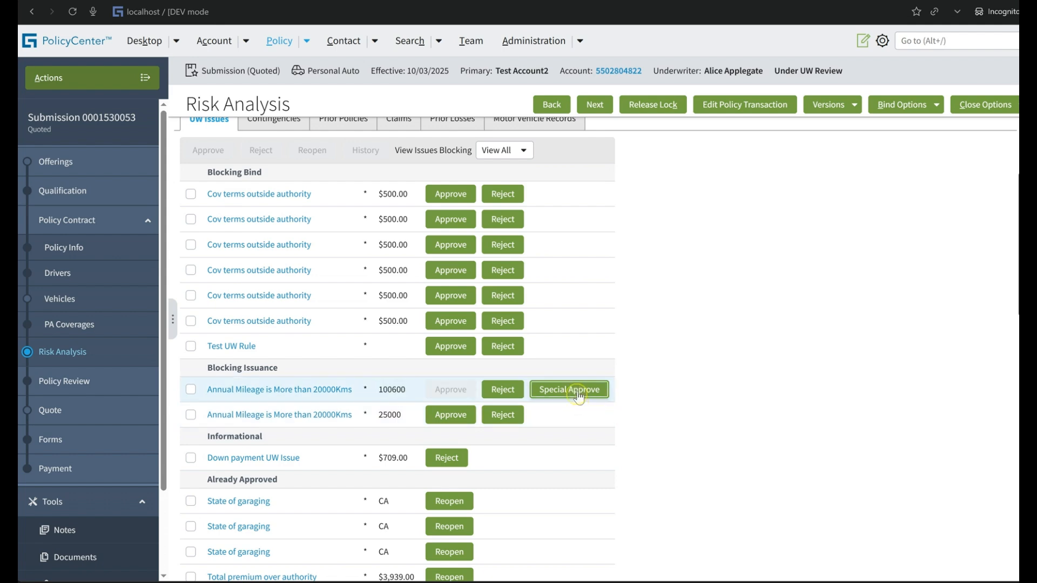
left_click(575, 142)
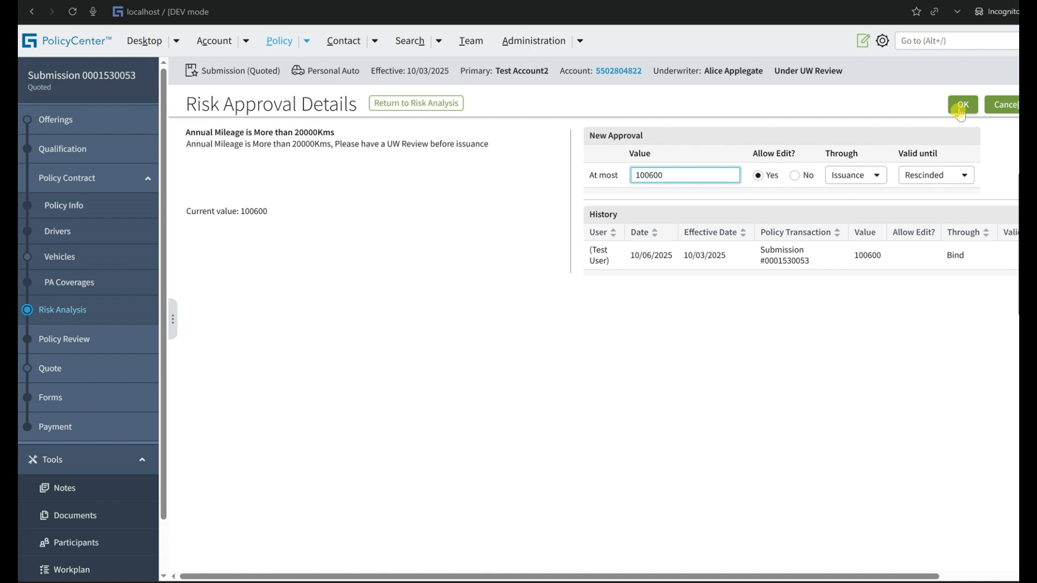
left_click(962, 106)
Issue the policy, confirm the bind, and view the bound submission.
left_click(910, 107)
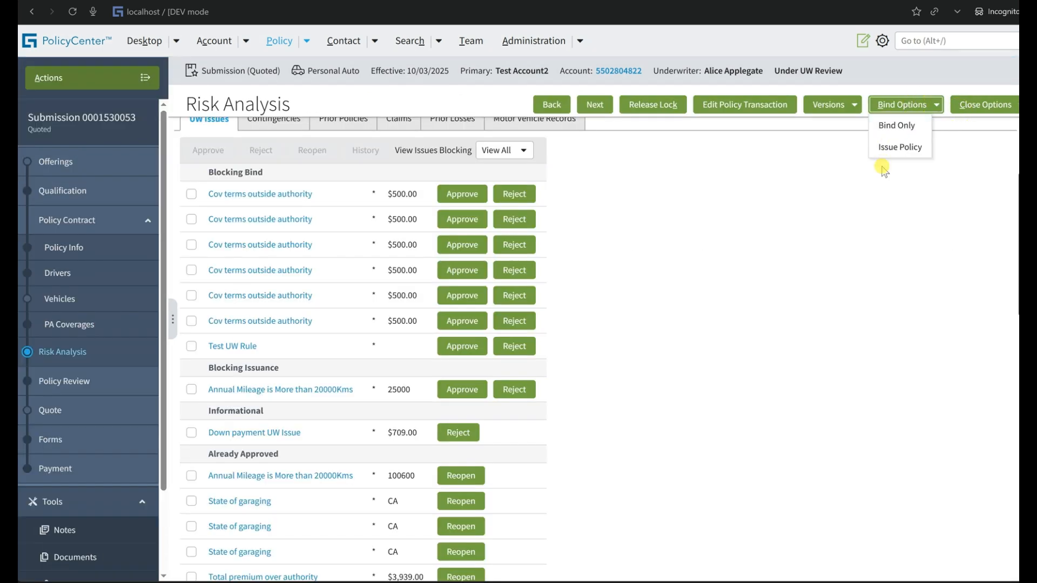
left_click(898, 146)
left_click(577, 87)
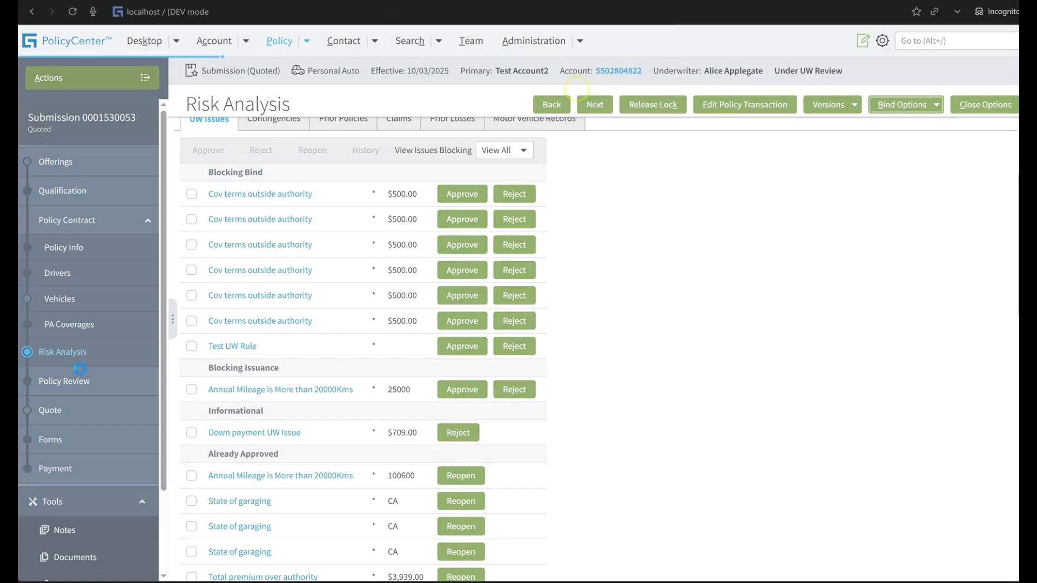
left_click(365, 155)
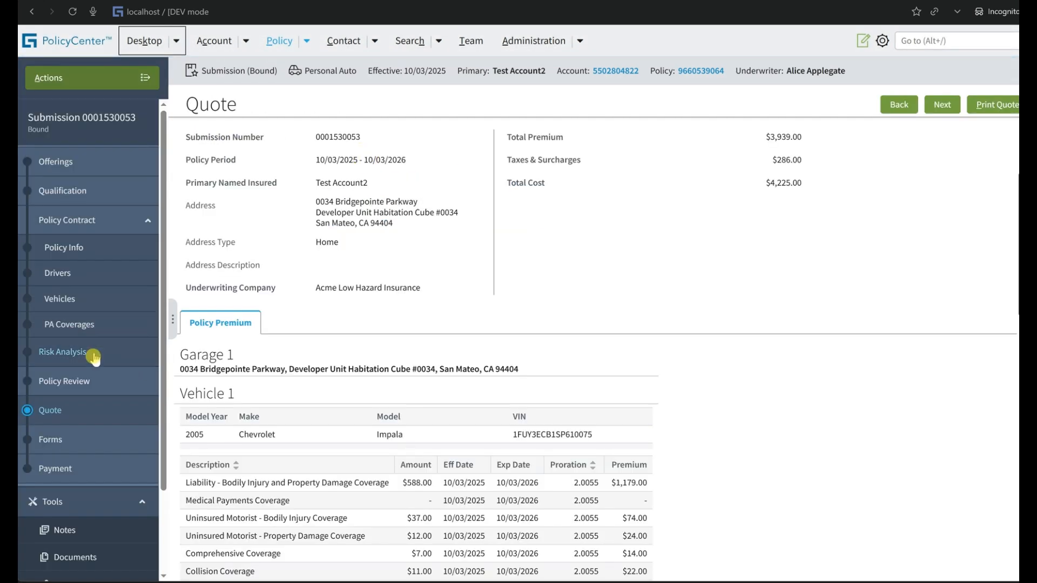
List all issues in the bound submission's Risk Analysis and examine the approval history of vehicle 2's annual mileage issue.
left_click(94, 357)
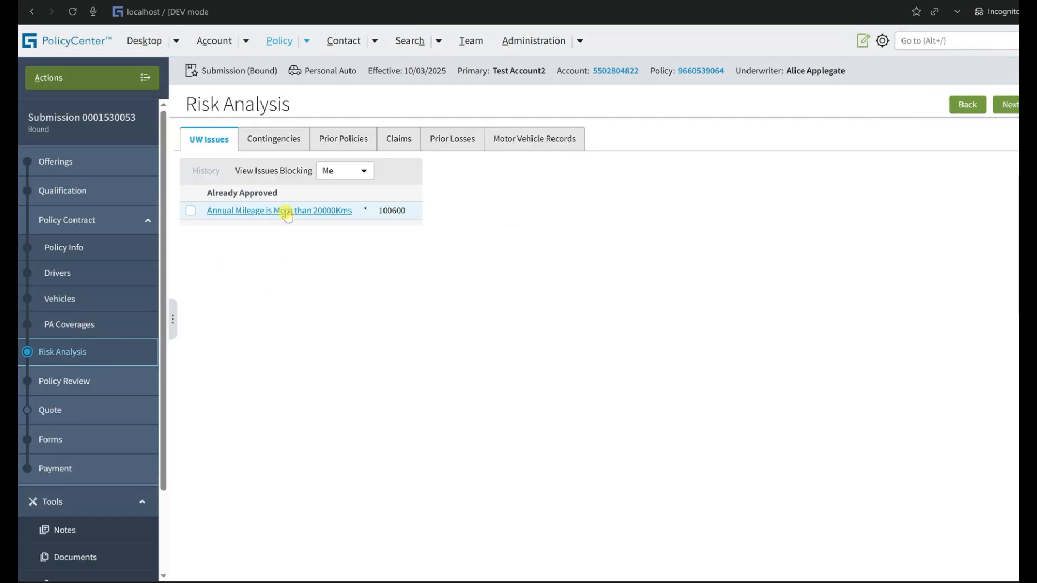
left_click(330, 181)
left_click(336, 202)
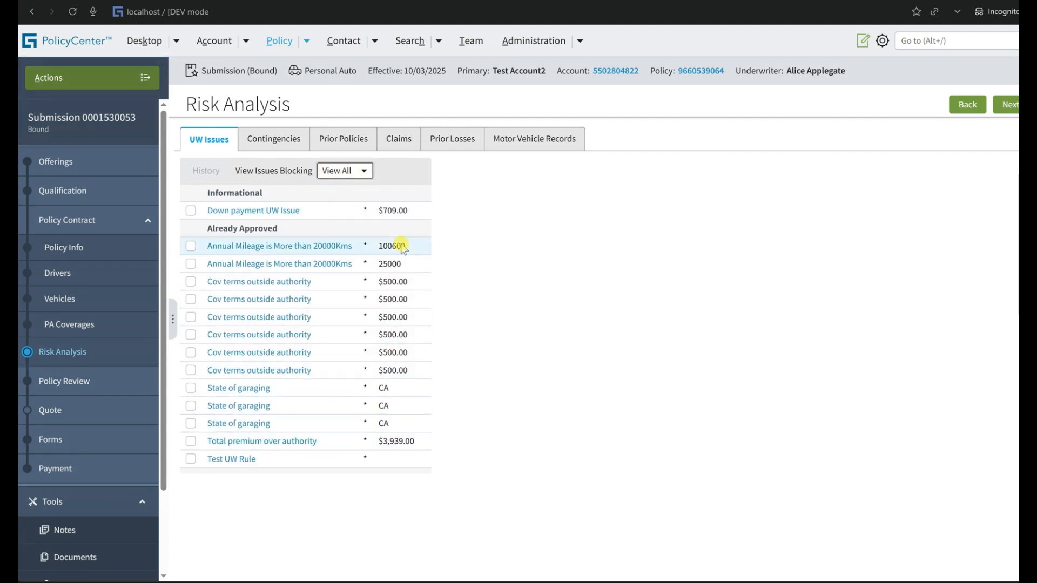
left_click(336, 264)
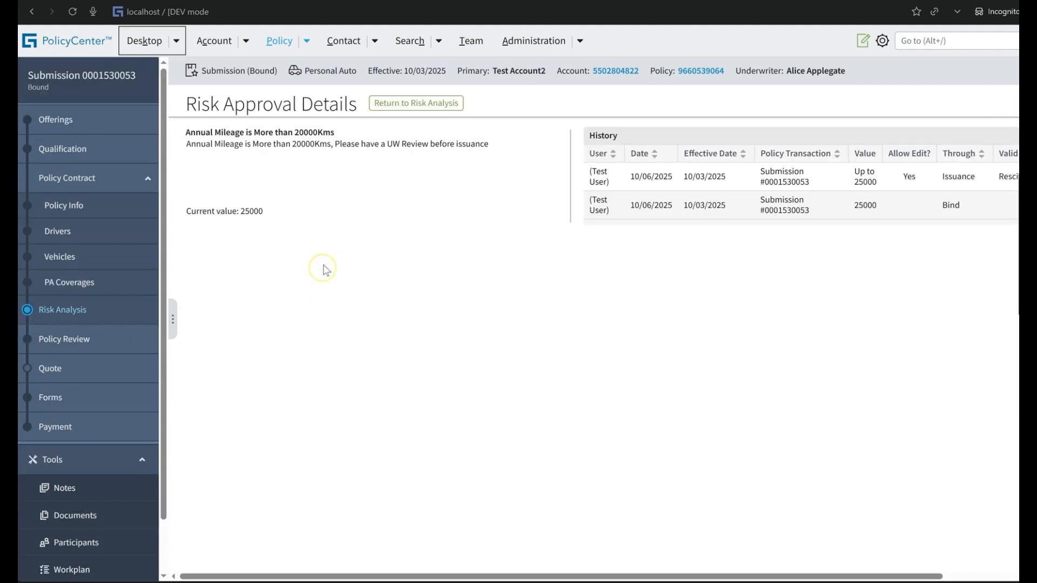
left_click(965, 577)
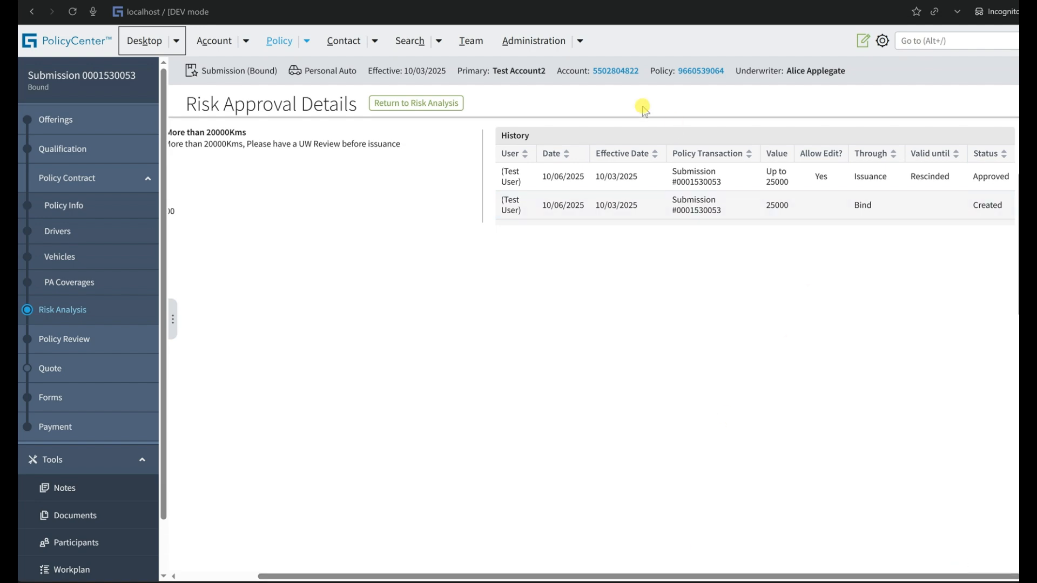
Open the Annual Mileage is More than 20000Kms underwriting rule and review its advanced value comparator, formatter and default value settings.
left_click(580, 42)
mouse_move(565, 116)
mouse_move(655, 162)
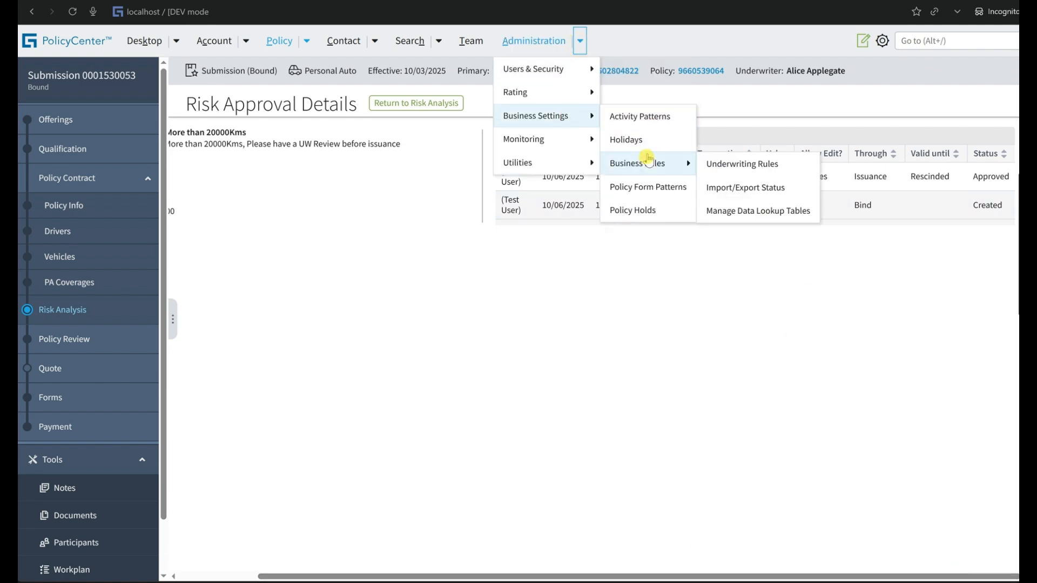
left_click(707, 163)
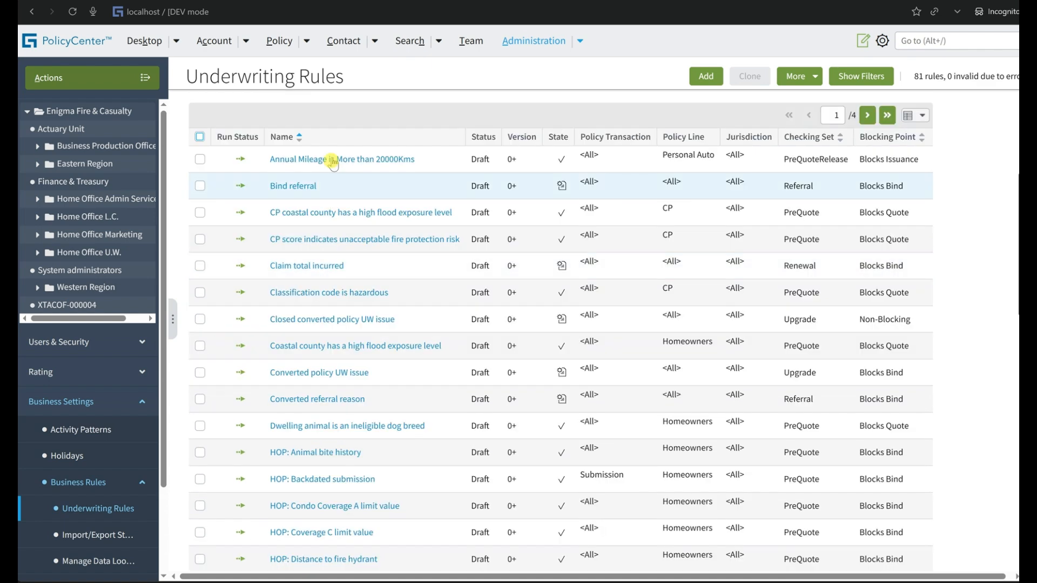
left_click(331, 159)
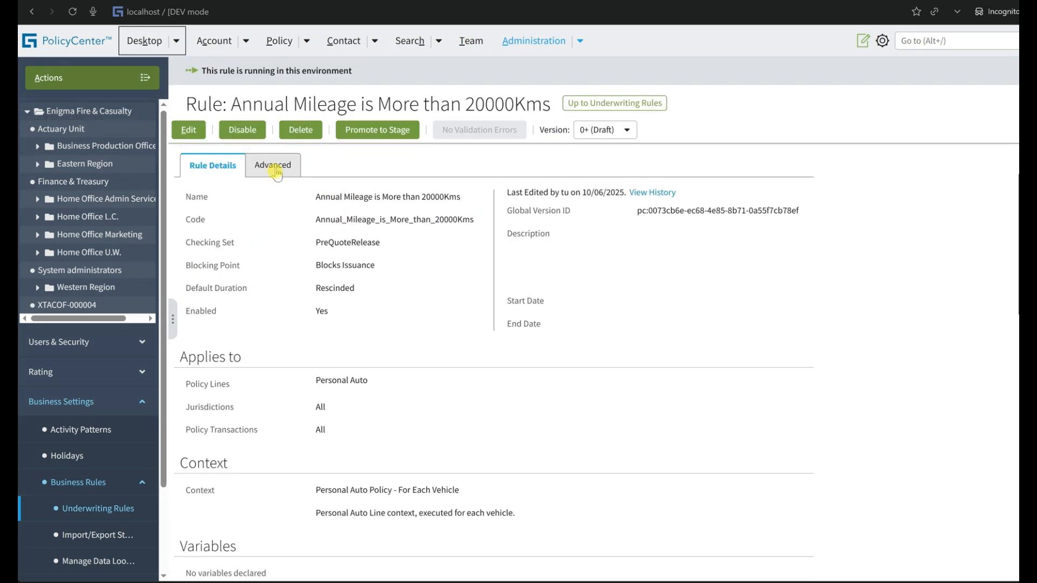
left_click(270, 166)
triple_click(329, 271)
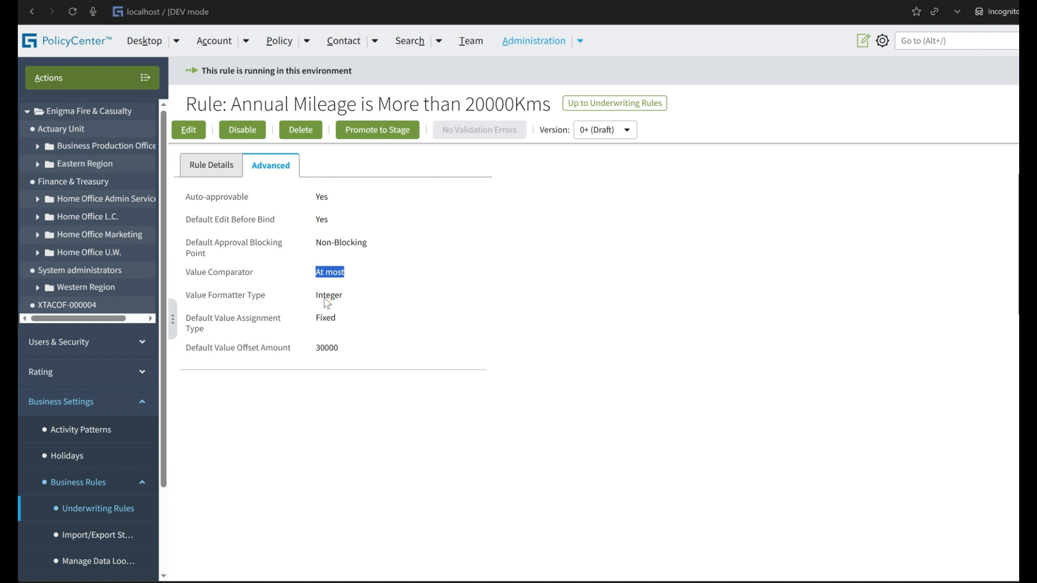
triple_click(327, 296)
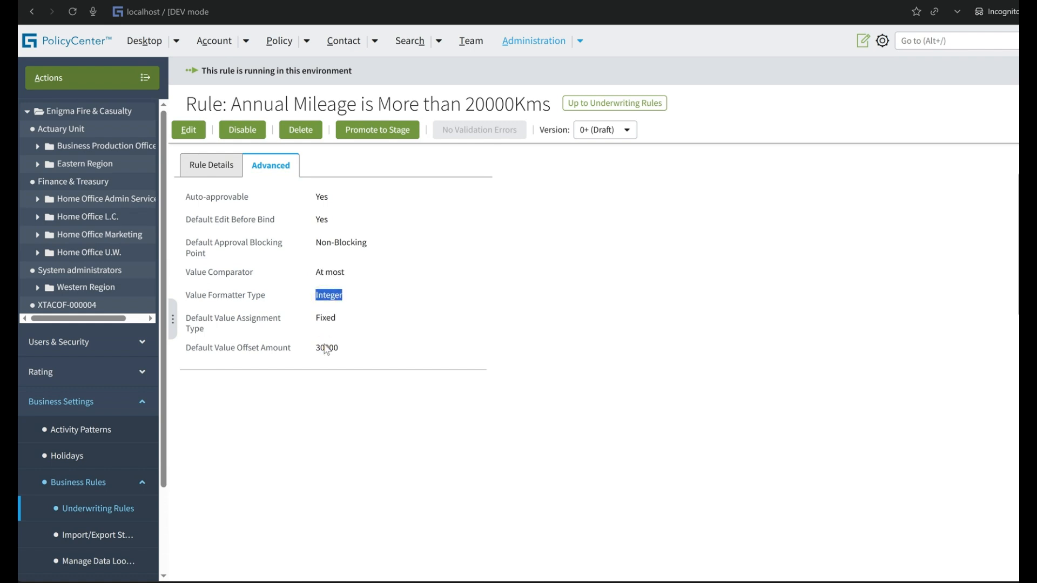
left_click_drag(346, 346, 190, 319)
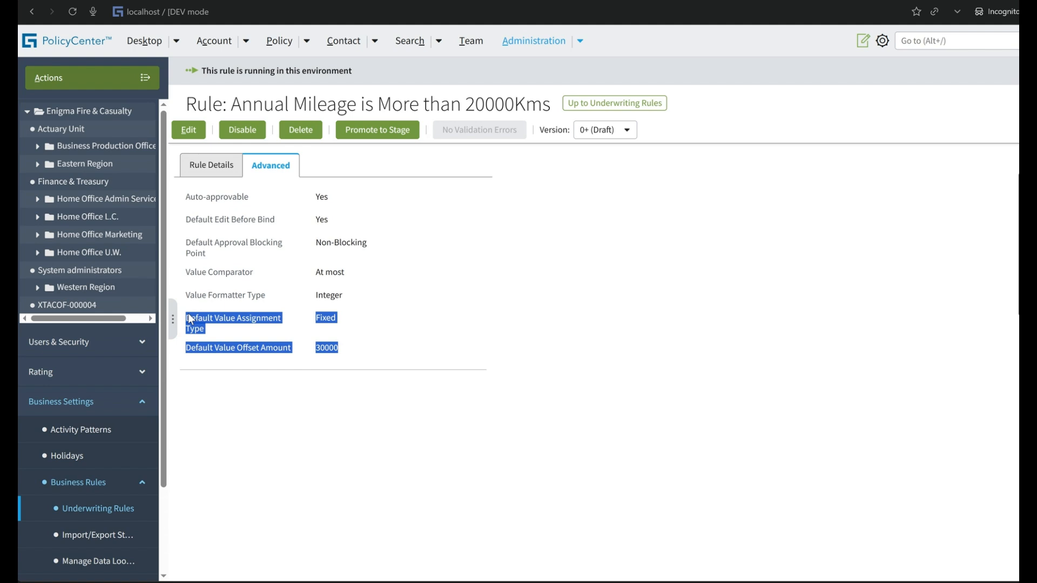
left_click(367, 358)
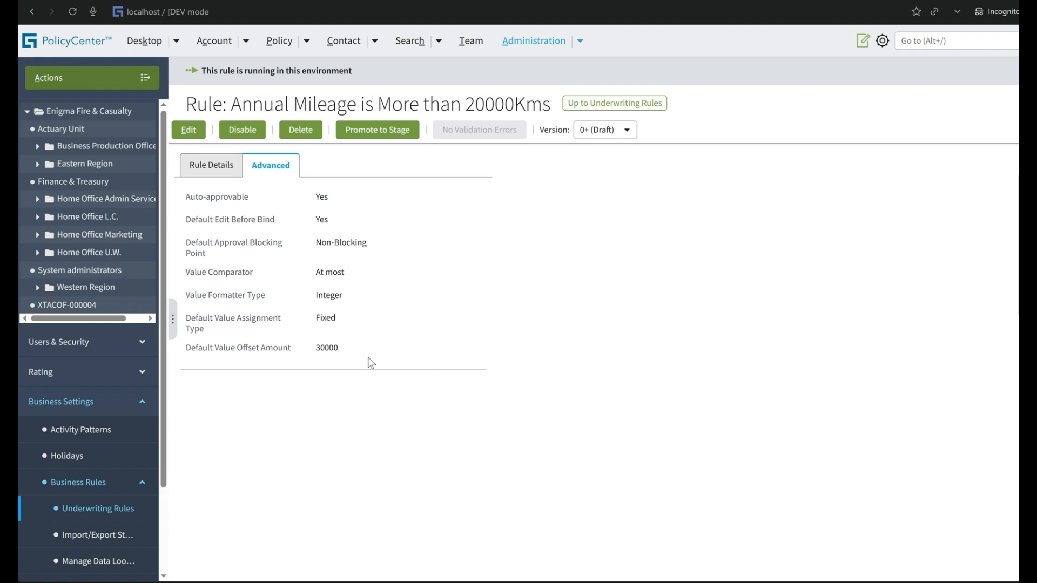
Review the rule's condition and the value expression in its underwriting issue details.
left_click(212, 167)
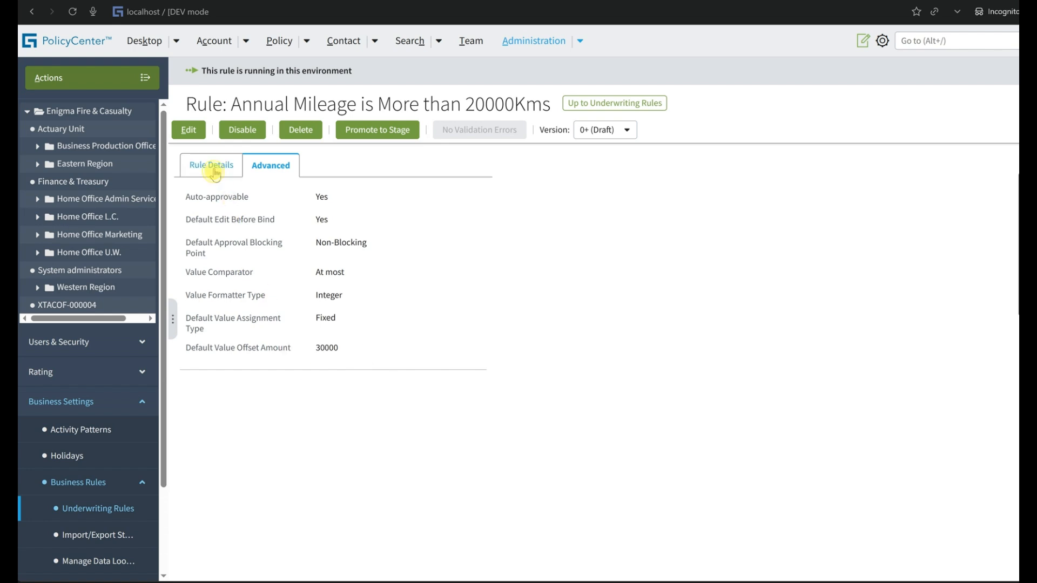
scroll(324, 345, "down", 3)
scroll(326, 348, "down", 4)
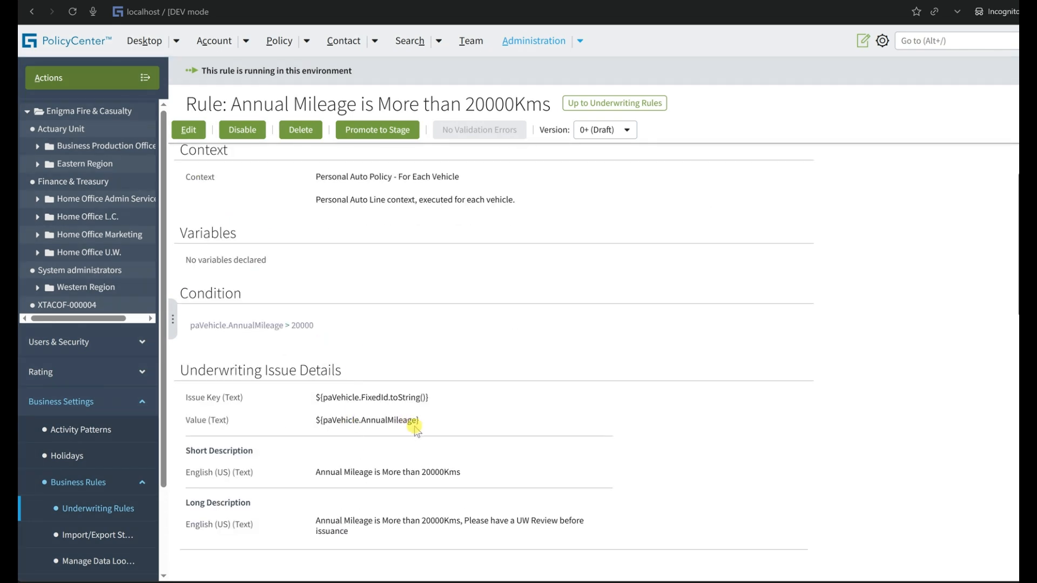
left_click_drag(419, 420, 184, 422)
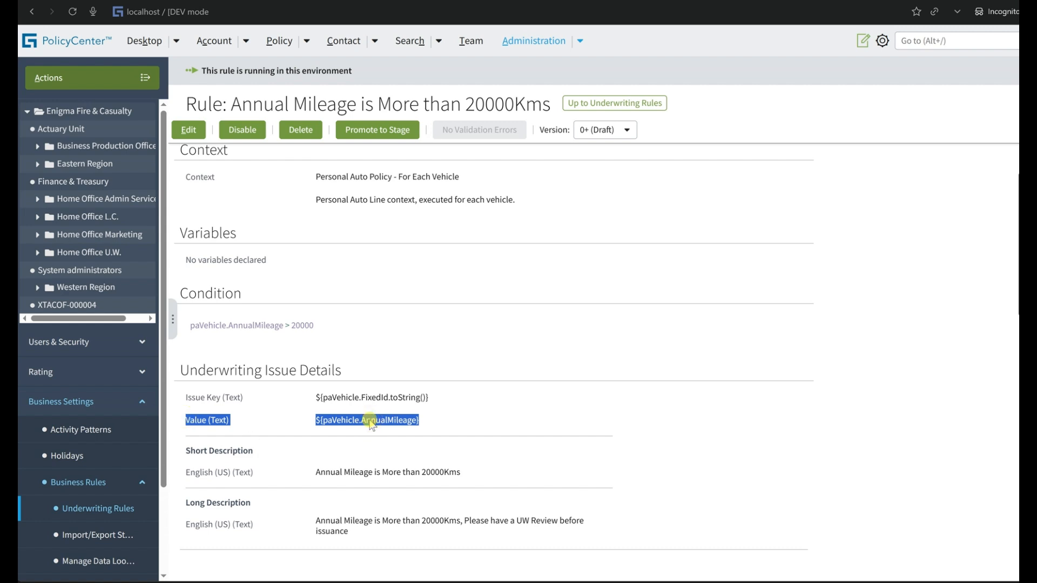
scroll(431, 425, "up", 5)
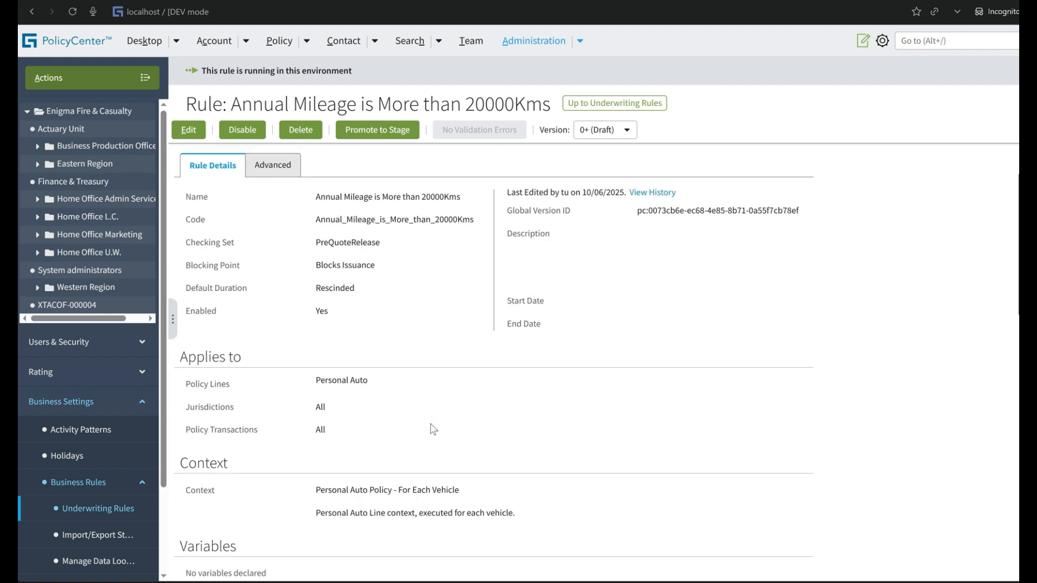
Open TestAuthorityProfile and check the comparison and value of its annual mileage authority grant.
left_click(81, 344)
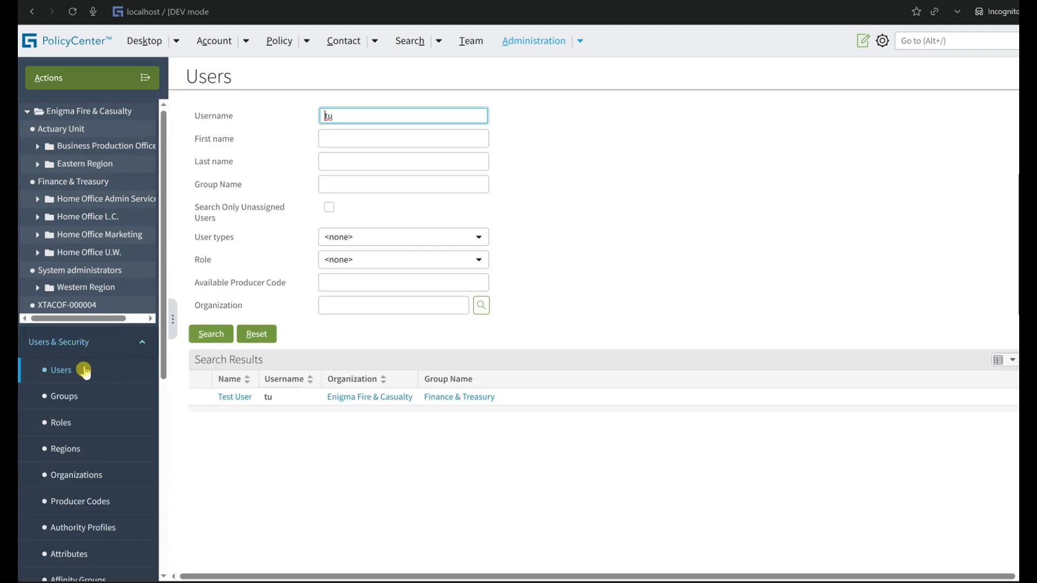
scroll(108, 486, "down", 3)
left_click(109, 389)
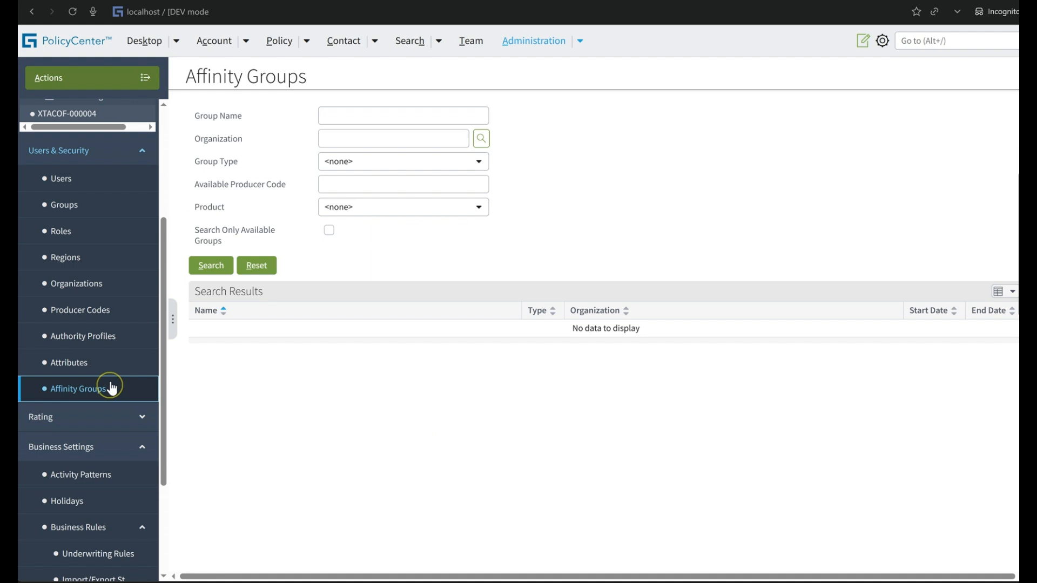
left_click(108, 337)
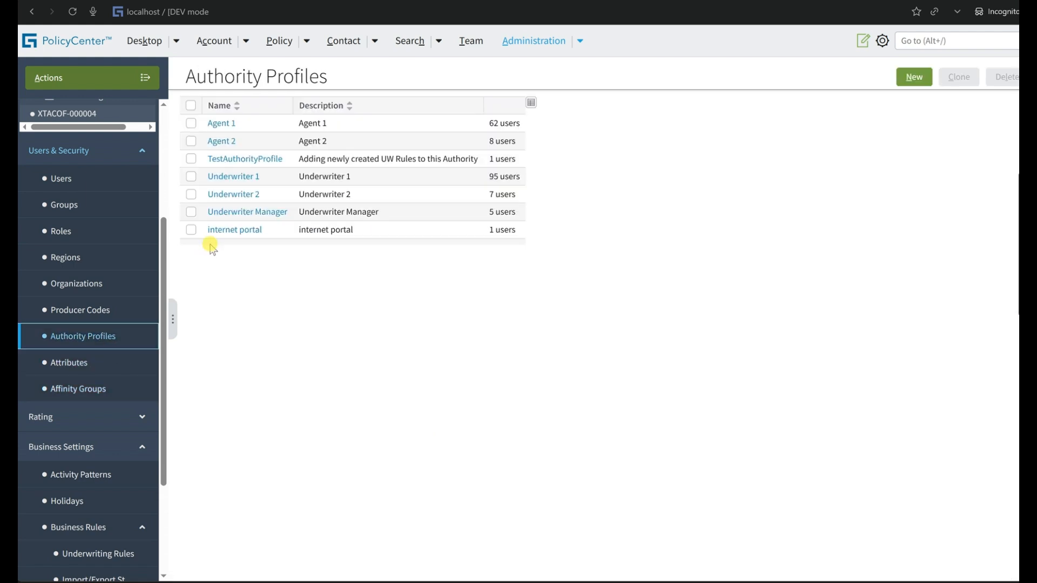
left_click(241, 161)
left_click(413, 236)
double_click(430, 236)
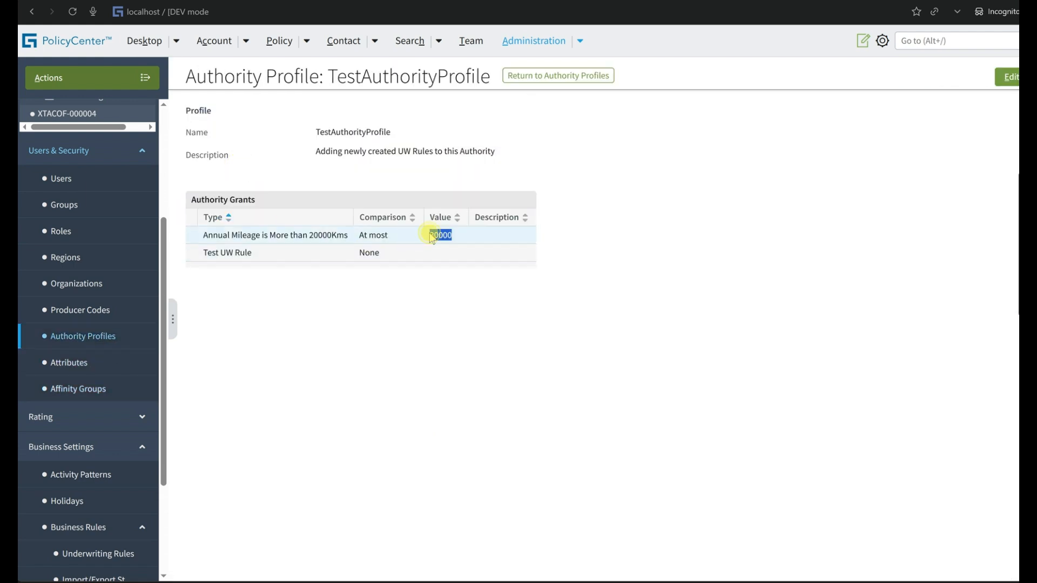
triple_click(373, 235)
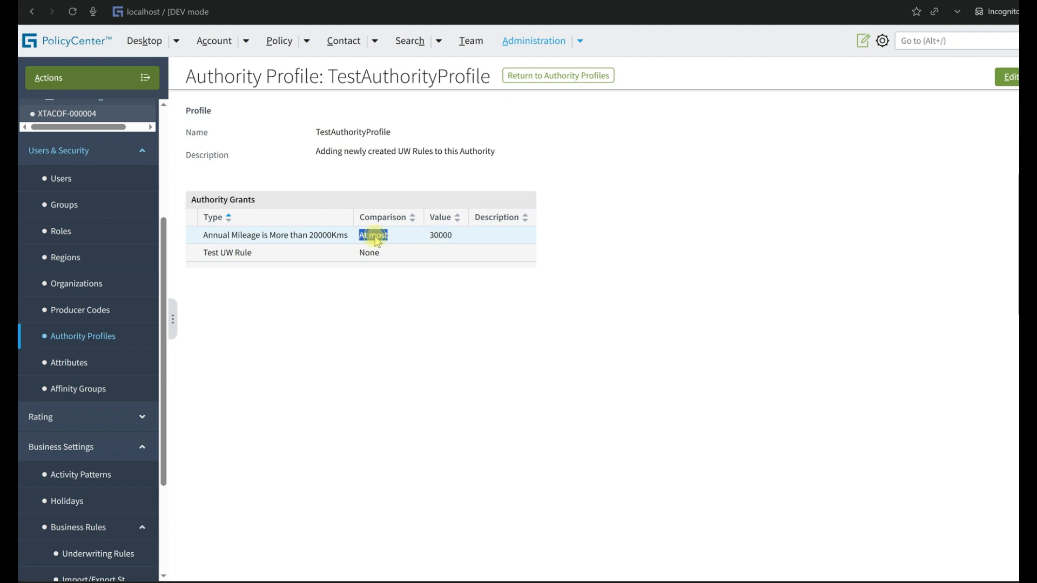
Export the Admin administrative data and save it as an XML document in the Downloads folder under the suggested file name.
triple_click(261, 235)
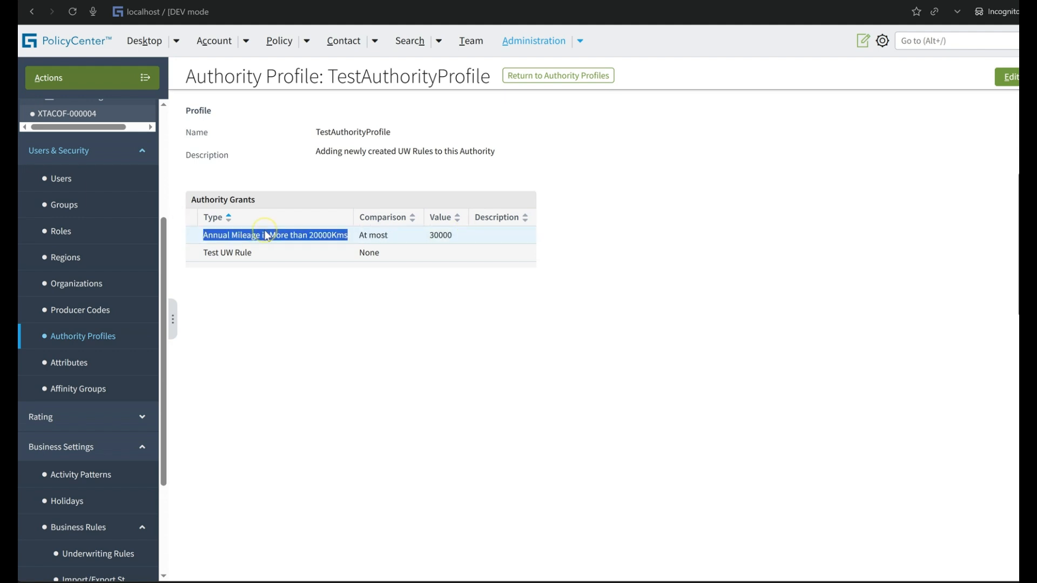
scroll(54, 452, "down", 3)
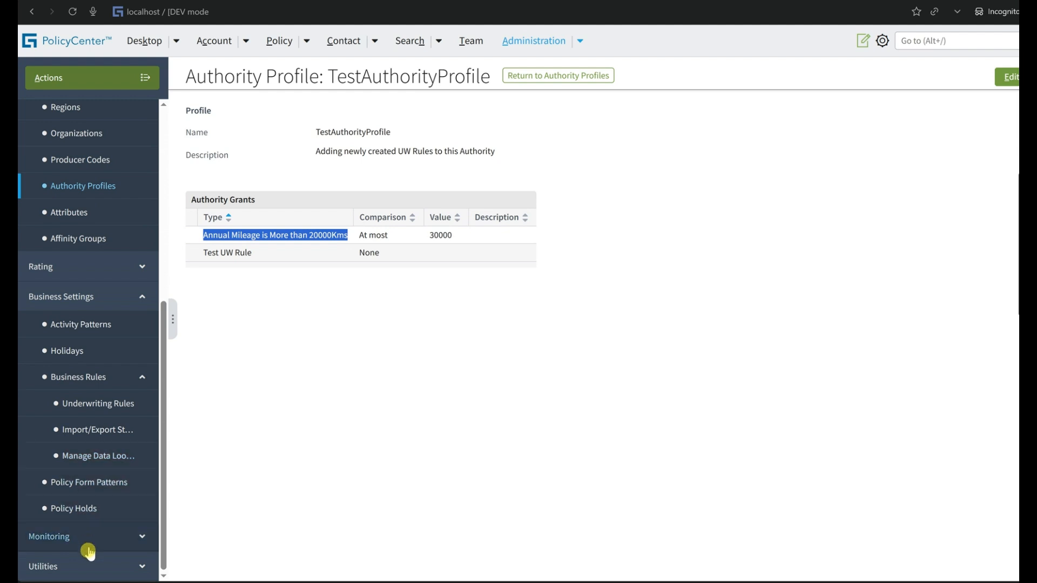
left_click(86, 564)
left_click(88, 570)
scroll(85, 568, "down", 3)
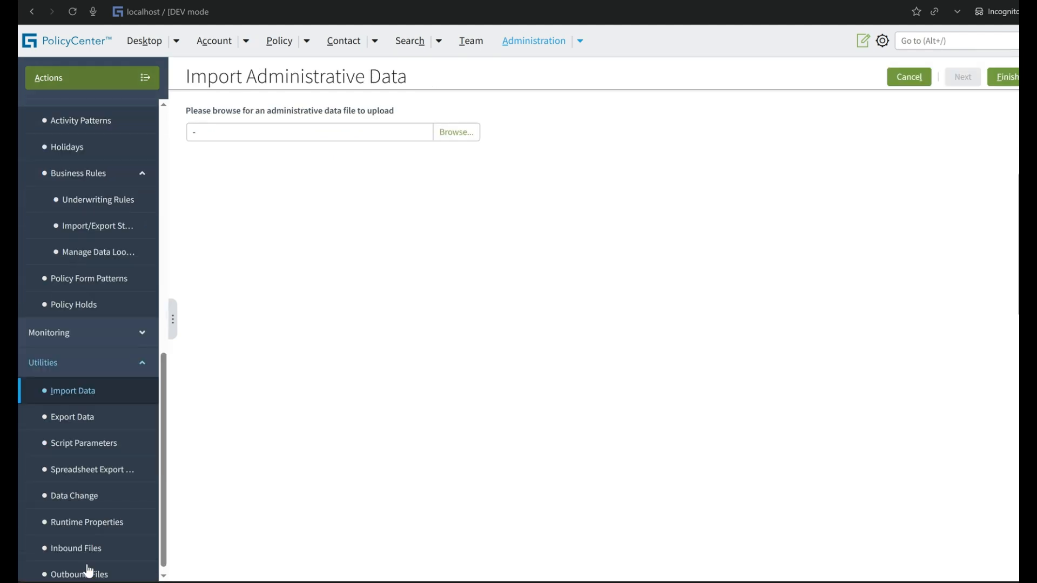
left_click(104, 411)
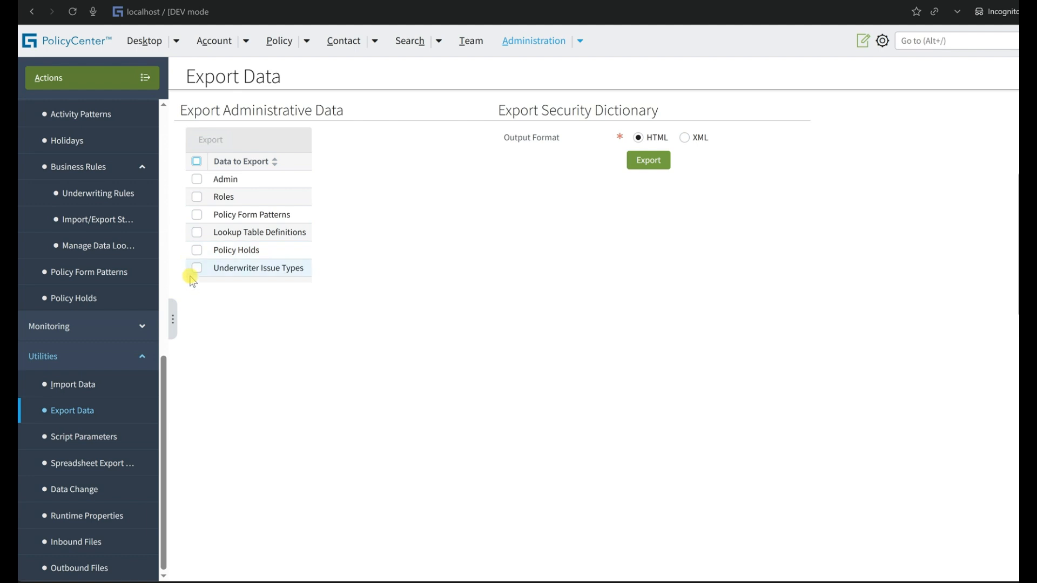
left_click(197, 179)
left_click(211, 141)
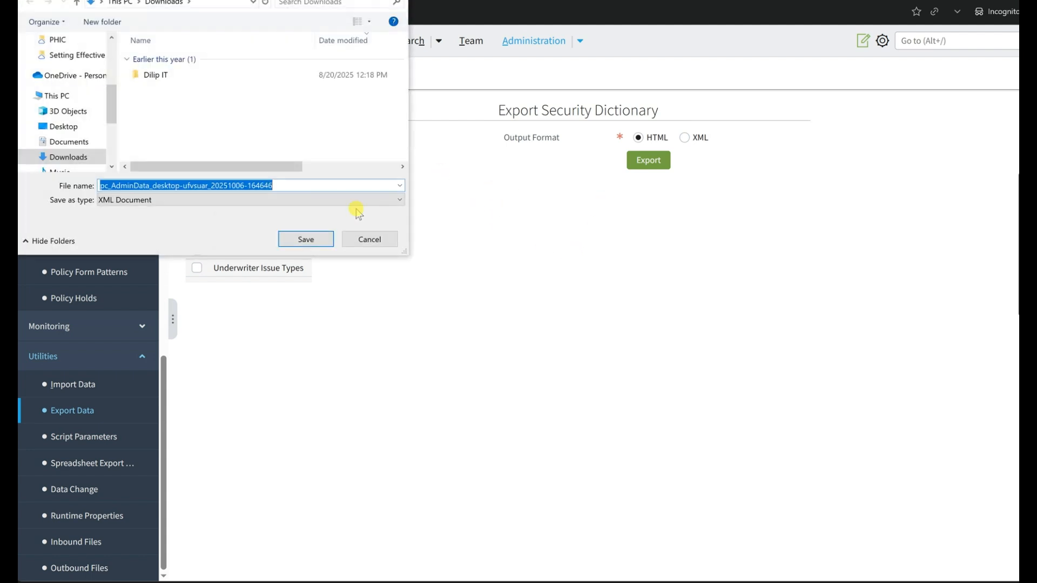
left_click(299, 243)
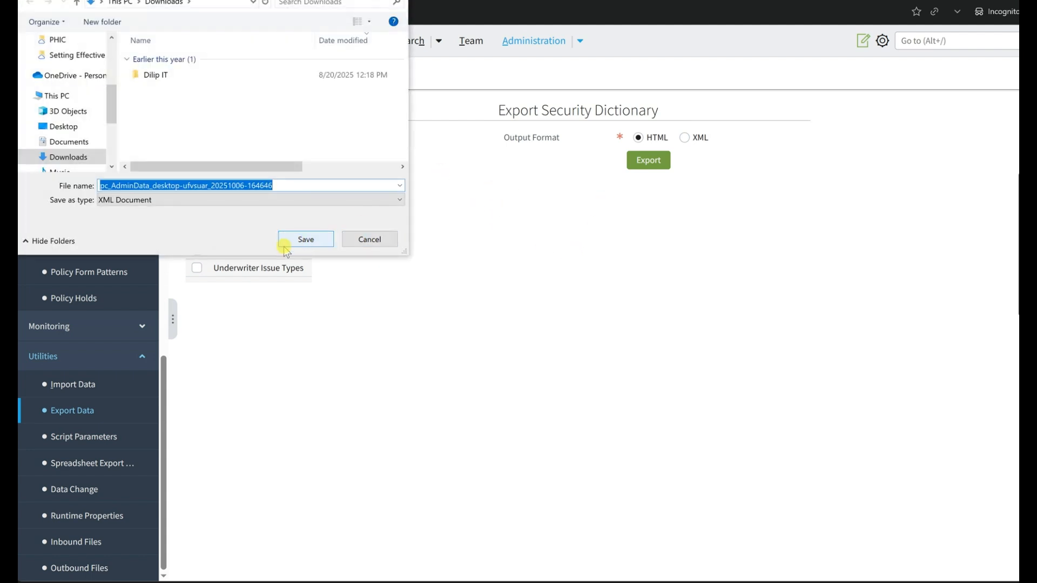
left_click(305, 242)
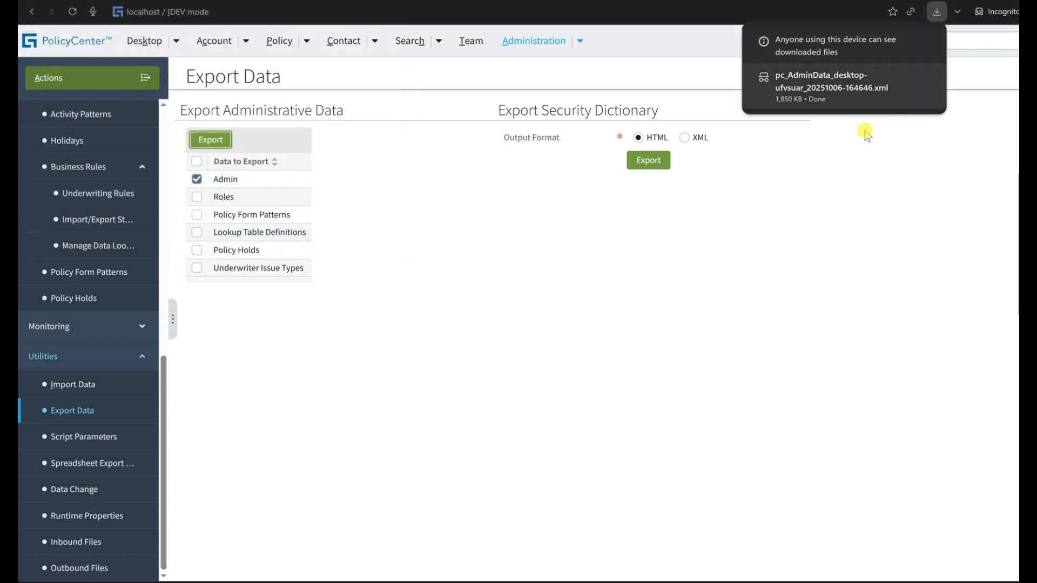
left_click(917, 80)
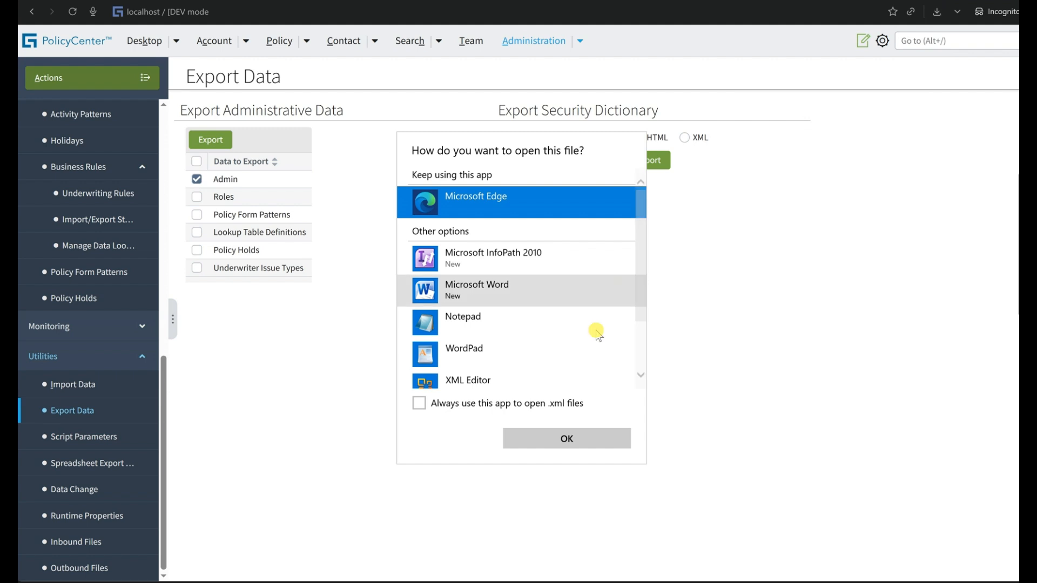
scroll(536, 308, "down", 3)
scroll(536, 307, "up", 3)
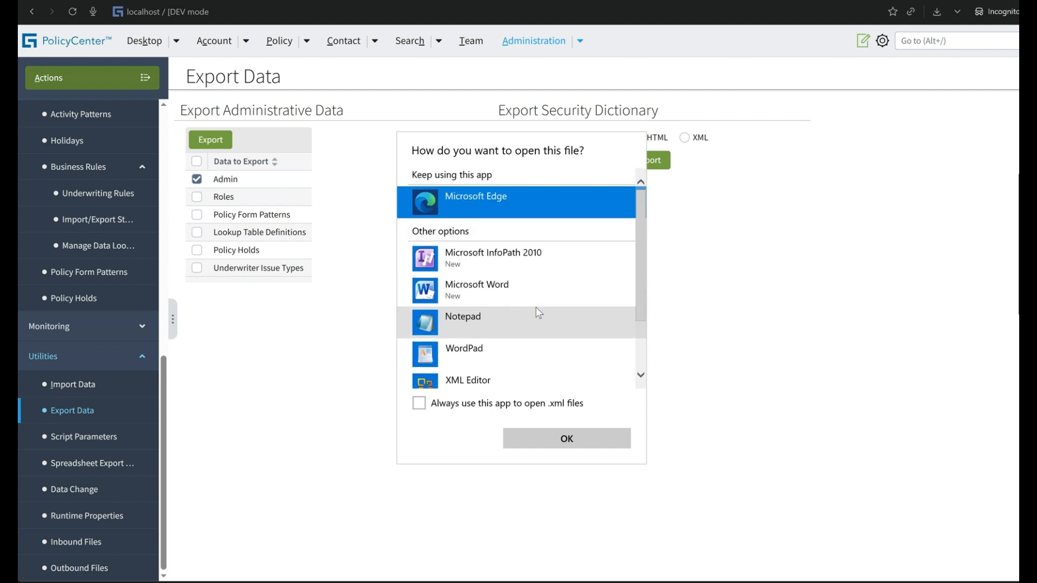
left_click(331, 338)
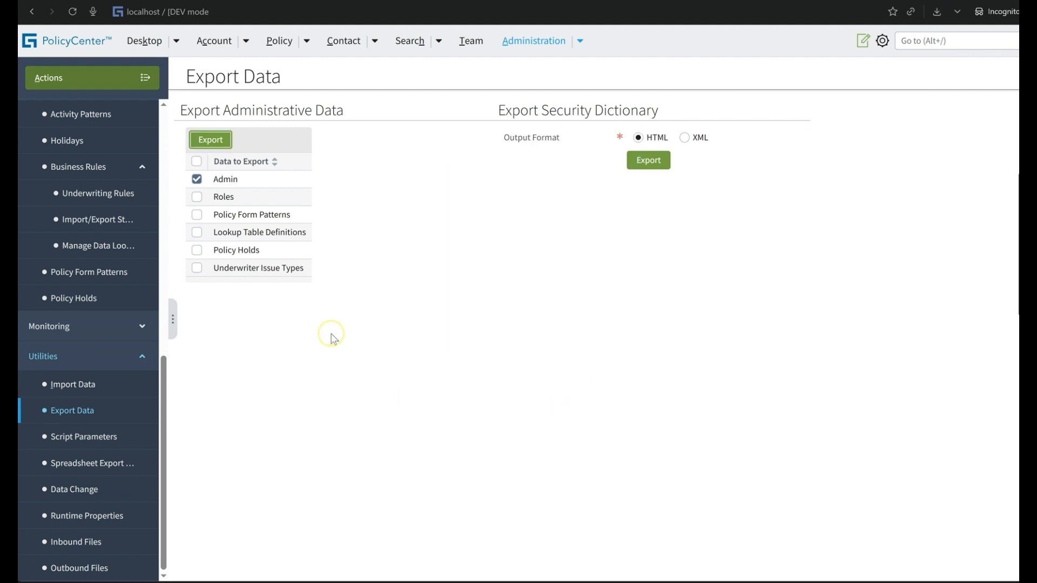
Set the security dictionary's output format to XML and export the Admin administrative data again to Downloads.
left_click(688, 139)
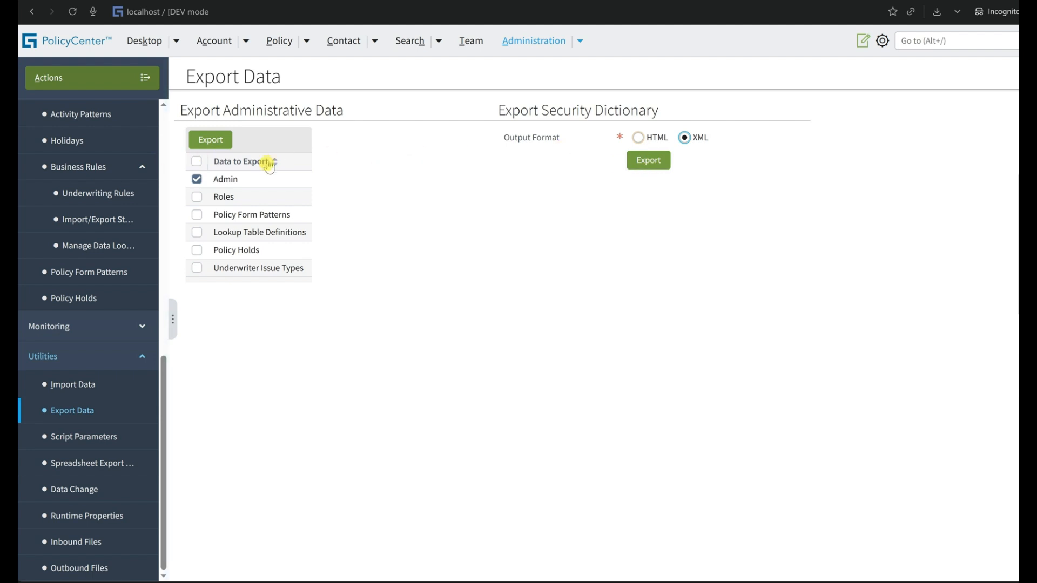
left_click(226, 141)
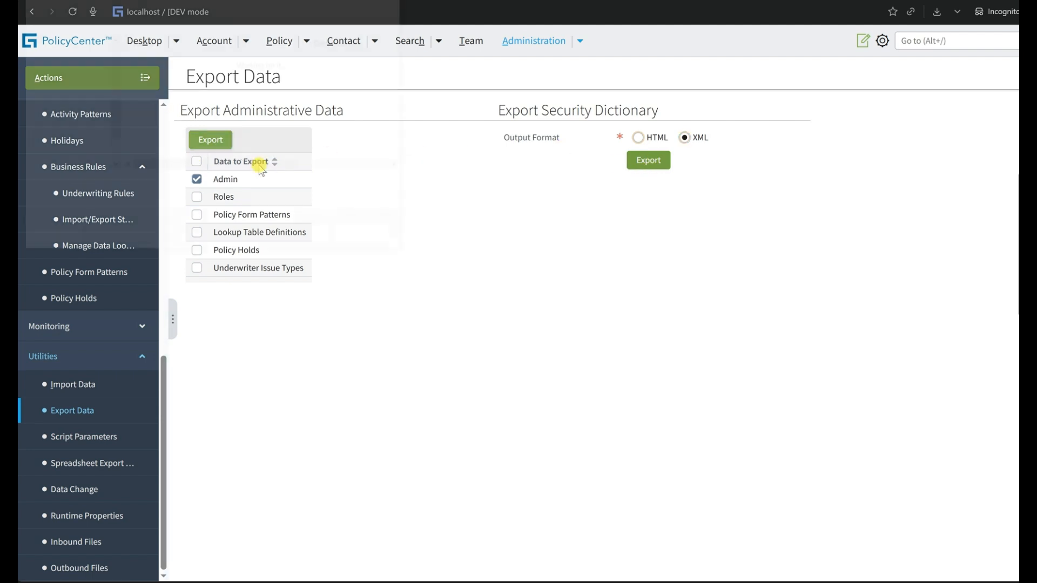
left_click(309, 237)
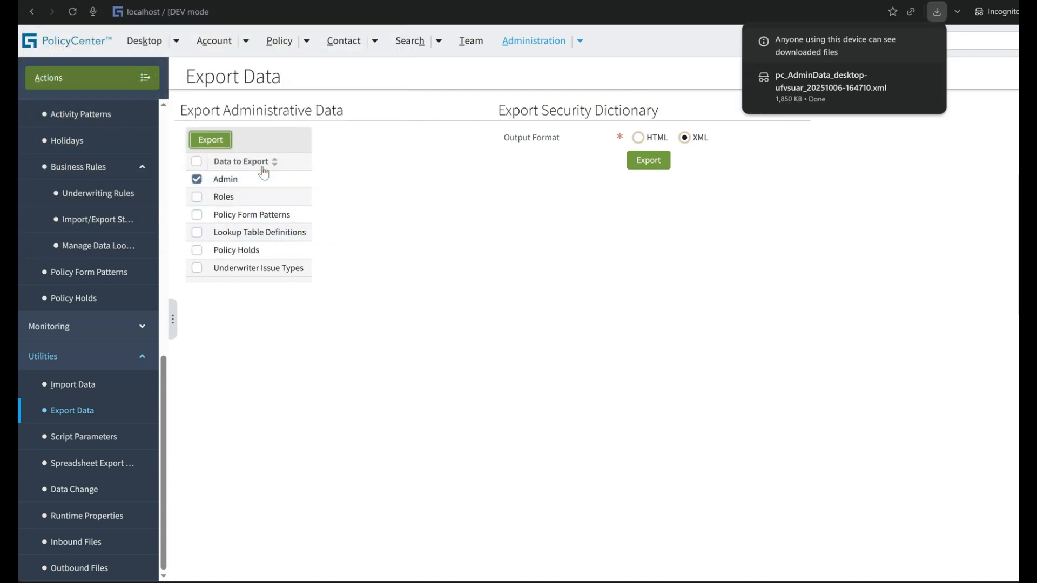
left_click(633, 241)
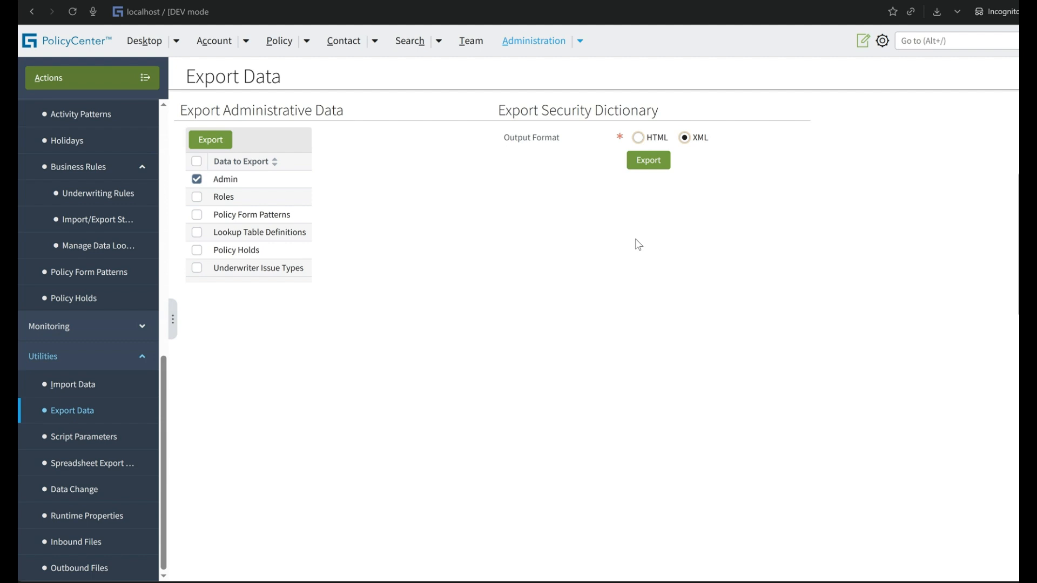
Open the Annual Mileage is More than 20000Kms underwriting rule and examine its Global Version ID.
left_click(132, 193)
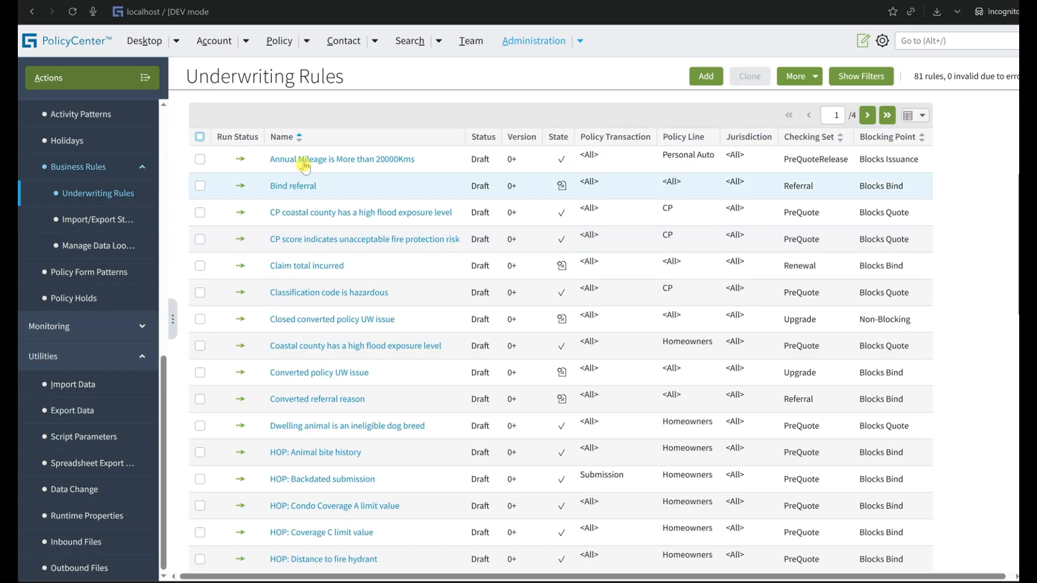
left_click(304, 162)
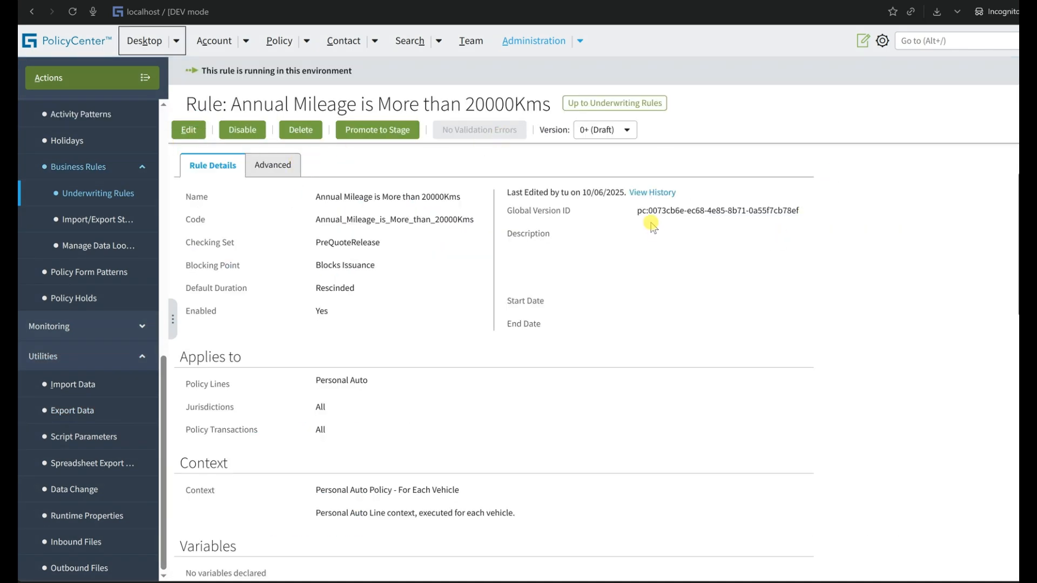
left_click_drag(637, 211, 814, 205)
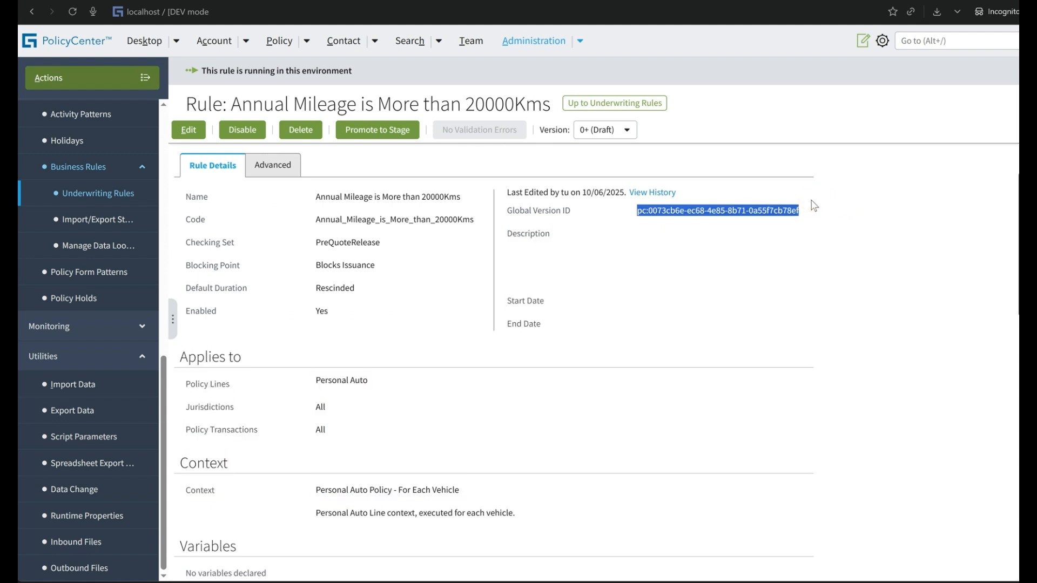
left_click(811, 200)
left_click(804, 246)
left_click_drag(799, 210, 769, 210)
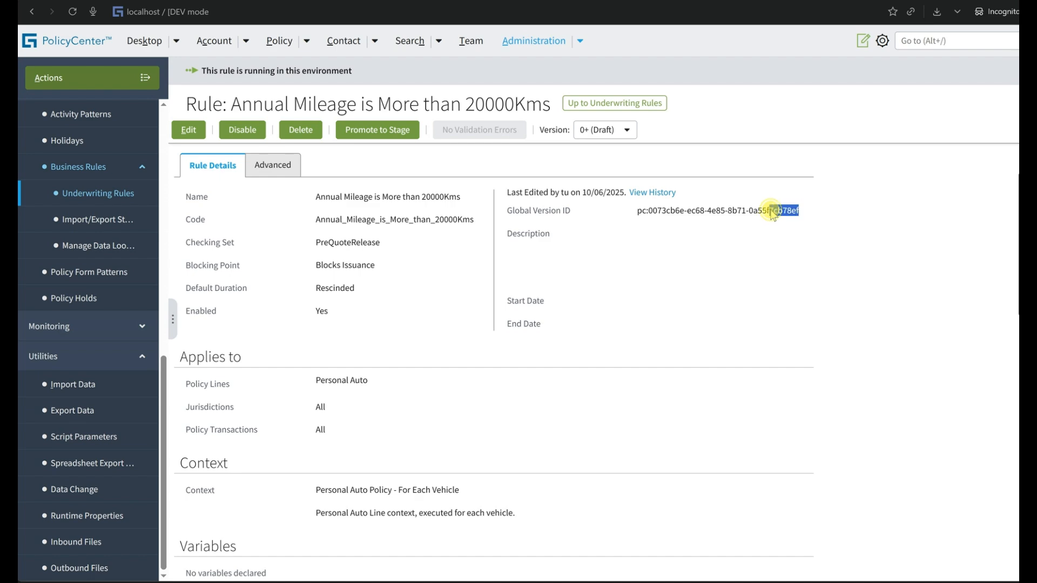
Edit the end of the rule's English long description in the underwriting issue details and save the rule.
left_click(190, 130)
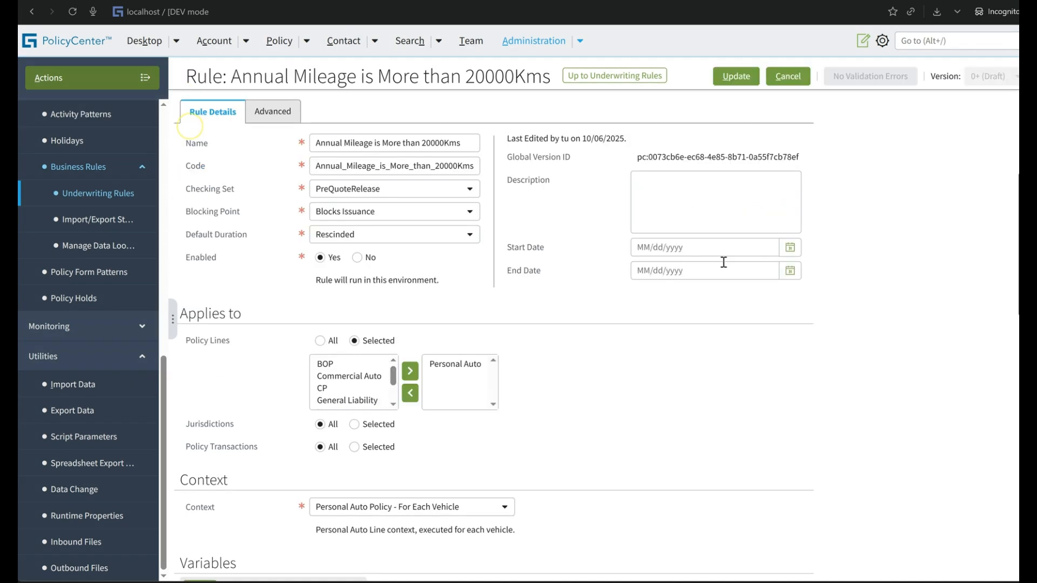
scroll(459, 367, "down", 8)
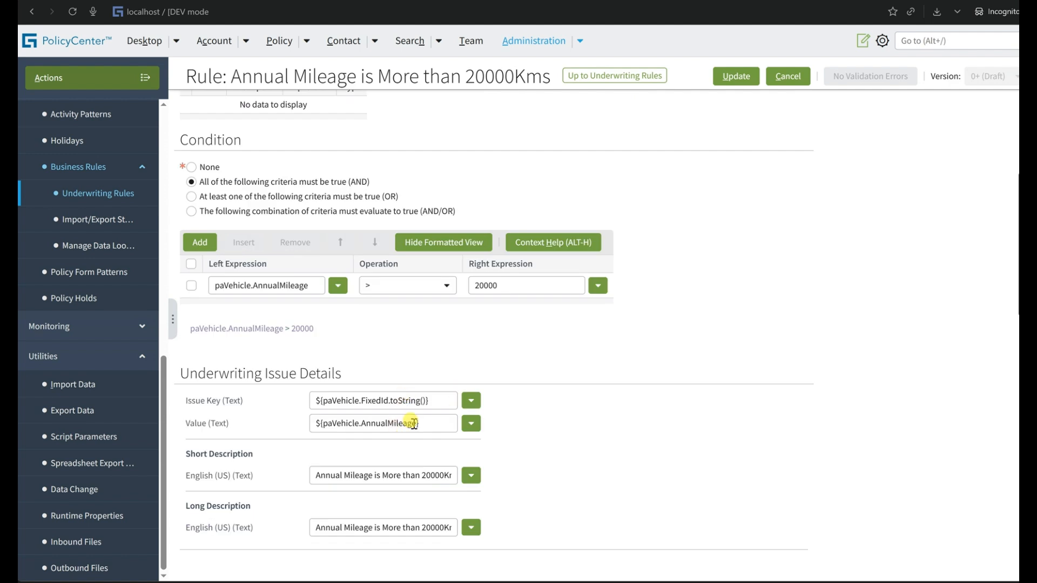
left_click(430, 526)
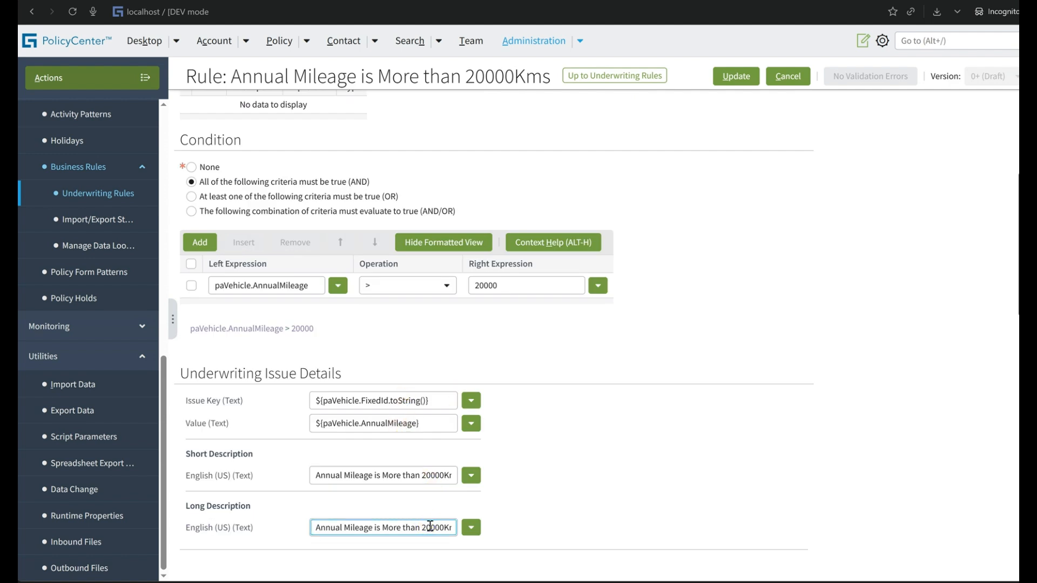
key("ctrl+Right")
key("ctrl+Right")
key("ctrl+Right")
key("ctrl+Right")
key("ctrl+Right")
key("ctrl+Right")
key("ctrl+Right")
key("ctrl+Right")
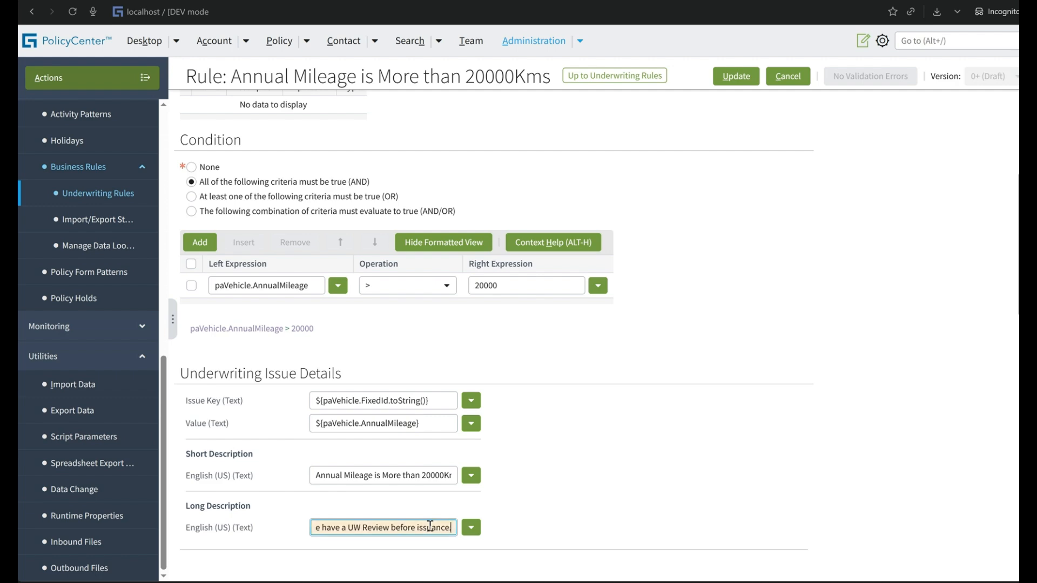
left_click(764, 305)
scroll(762, 303, "up", 10)
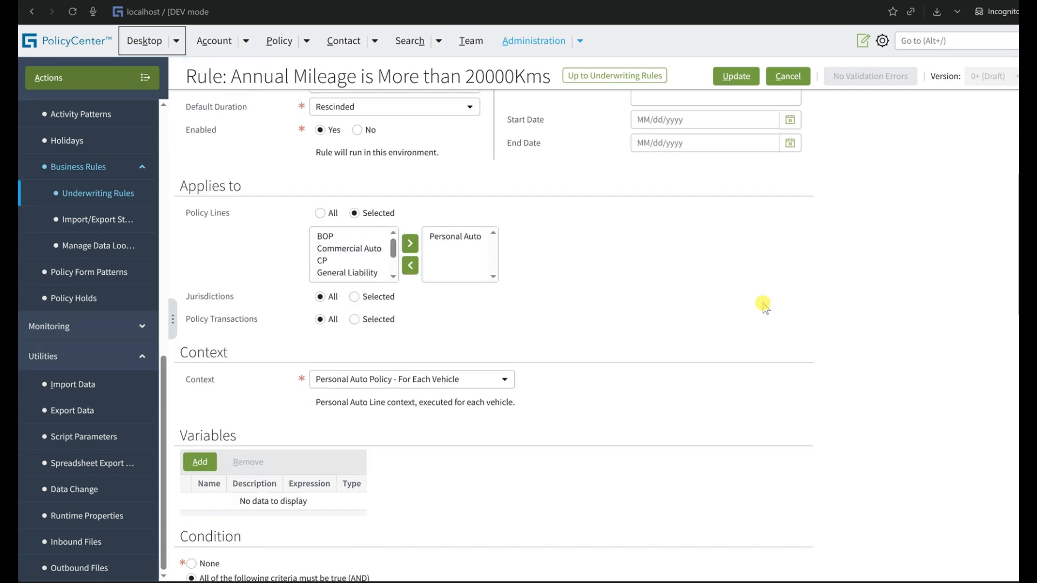
left_click(745, 74)
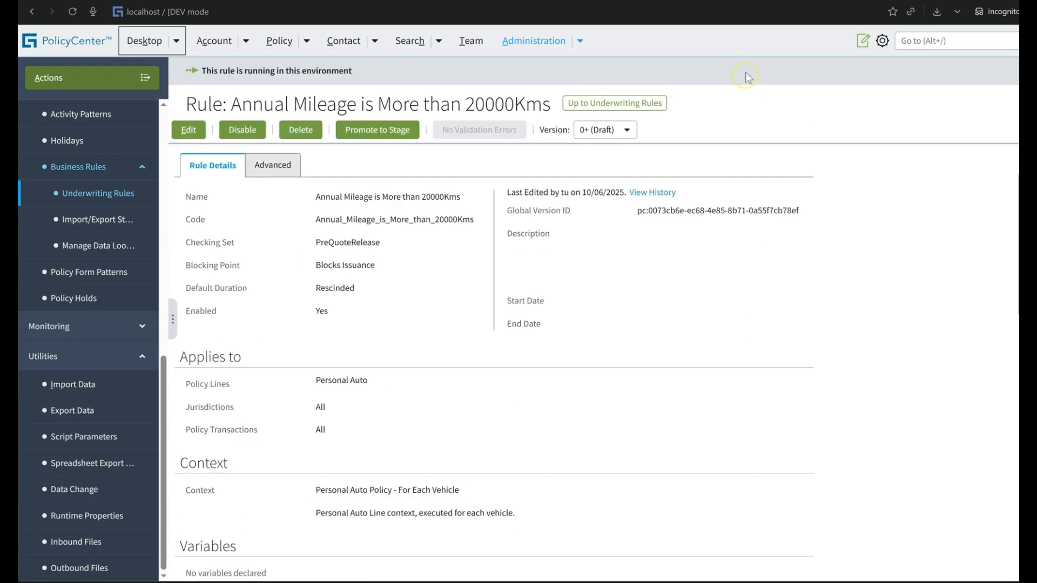
Check the saved rule's Global Version ID and review its change history.
left_click_drag(826, 220, 740, 222)
left_click(624, 355)
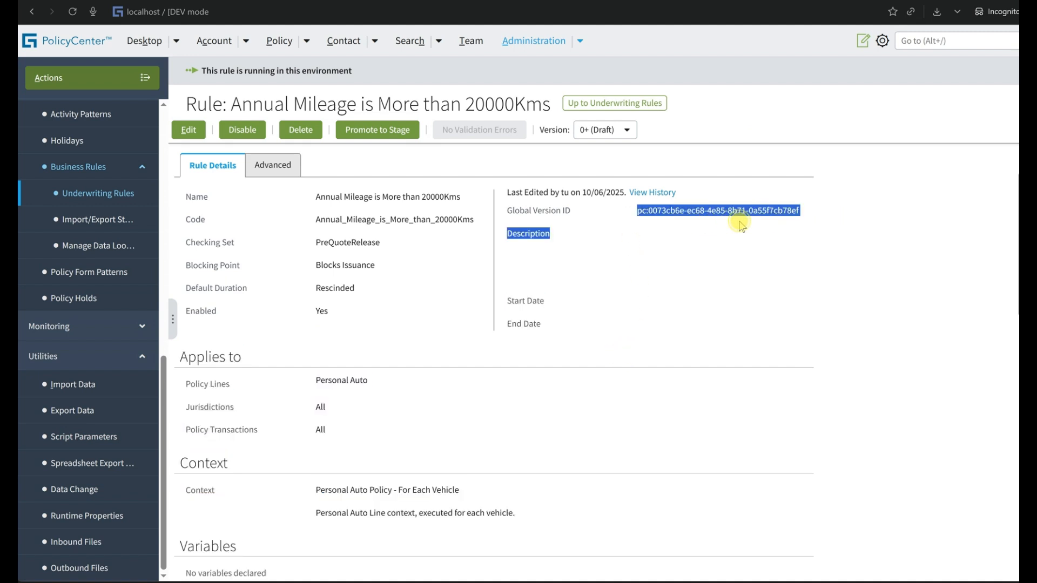
left_click(668, 193)
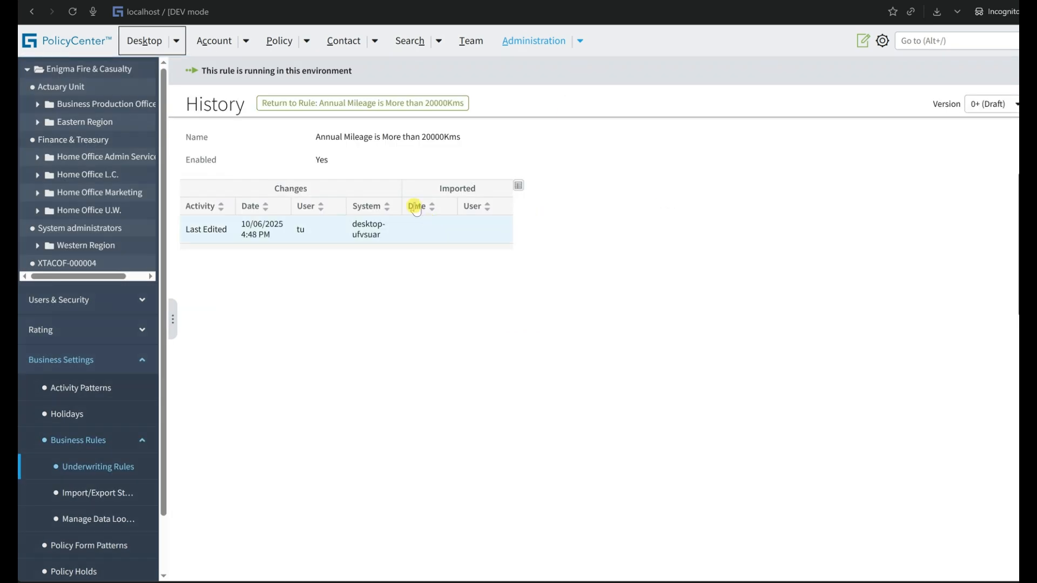
left_click(395, 103)
Set the rule's Blocking Point to Blocks Rate Release, save it and check its change history.
left_click(189, 130)
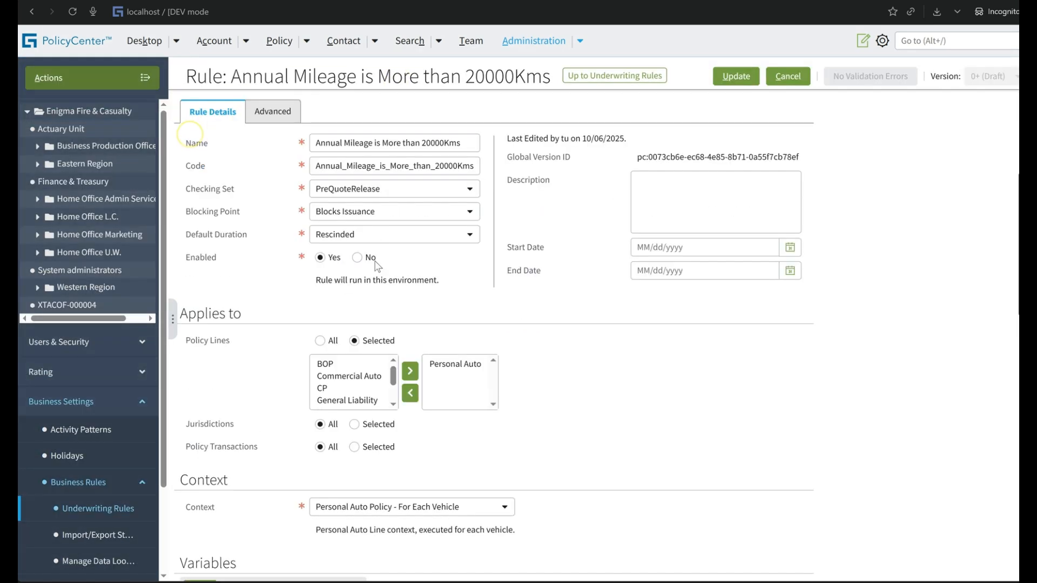
left_click(453, 211)
left_click(378, 295)
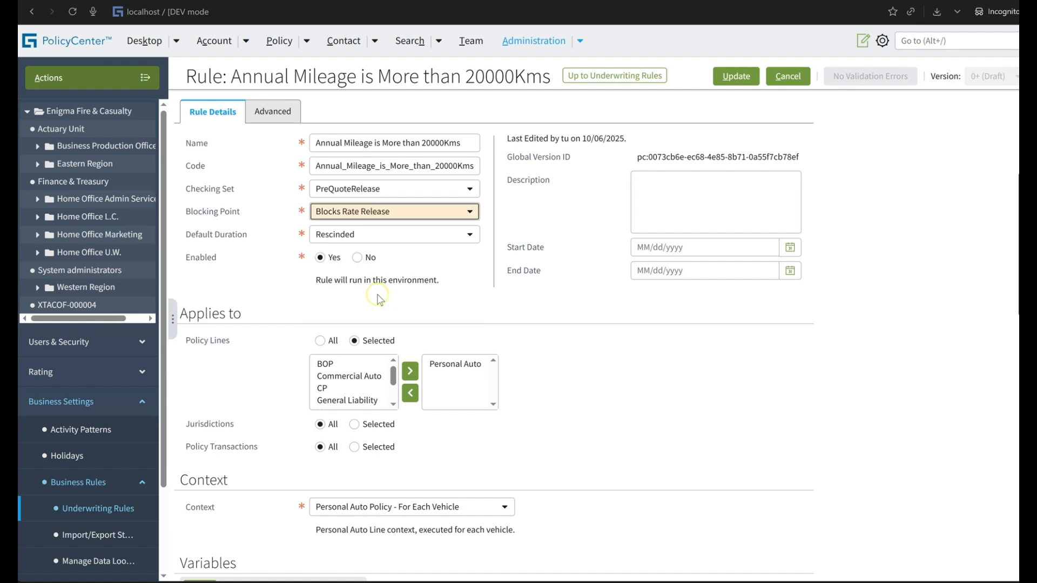
left_click(735, 76)
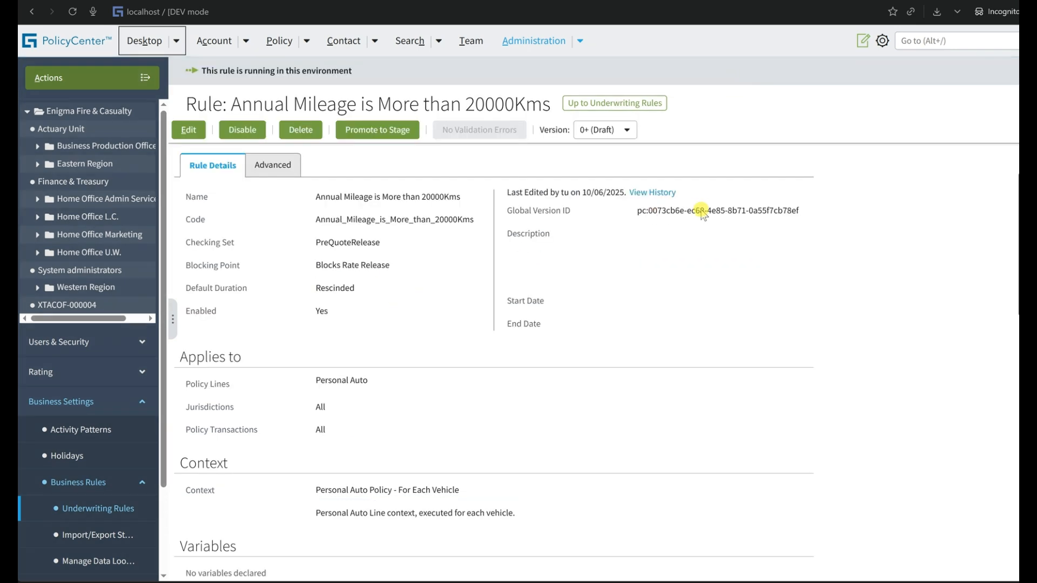
left_click(637, 195)
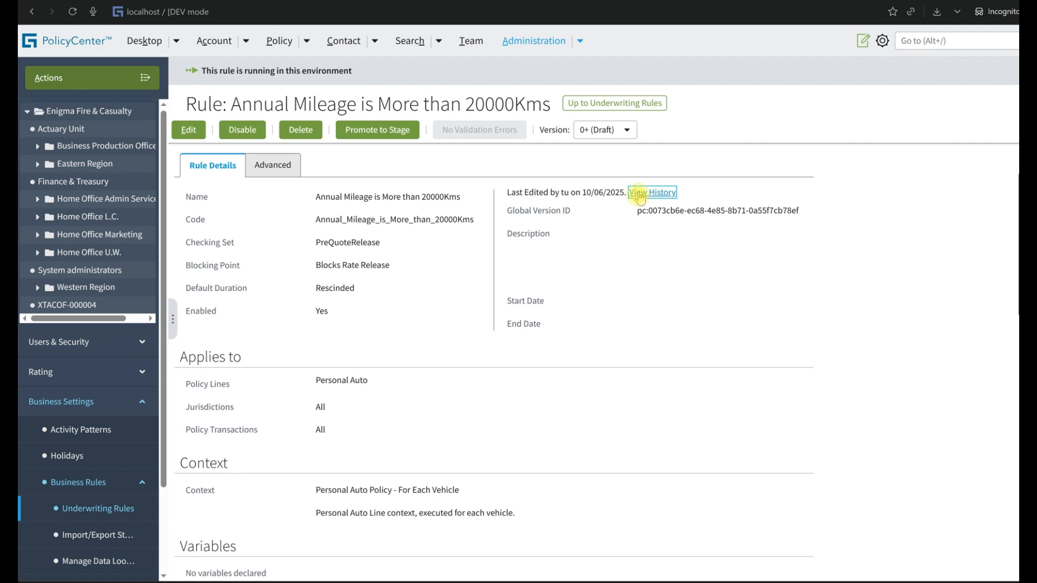
left_click(365, 101)
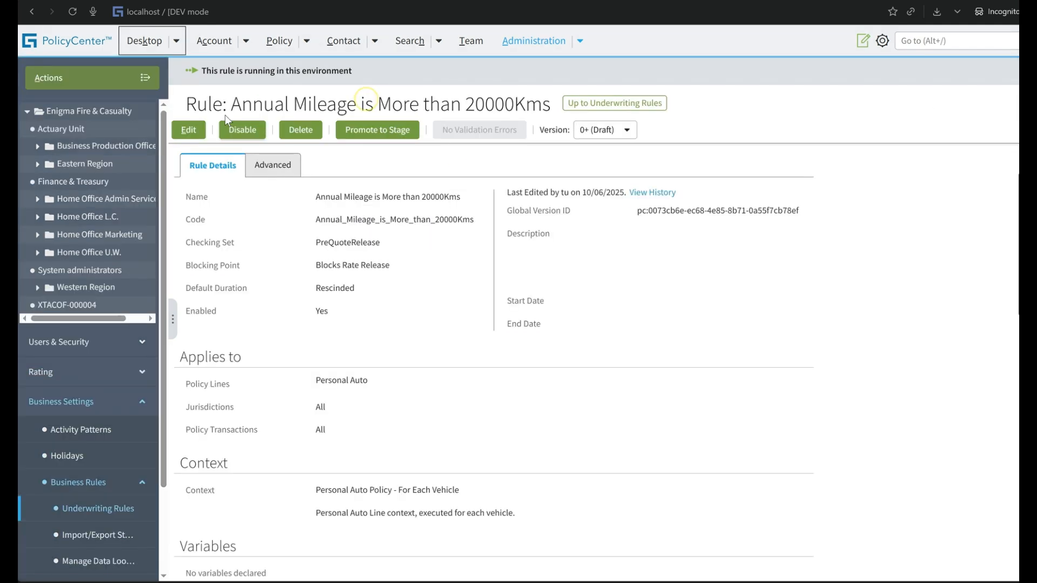
Set the rule's Blocking Point to Blocks Bind and save the rule.
left_click(178, 131)
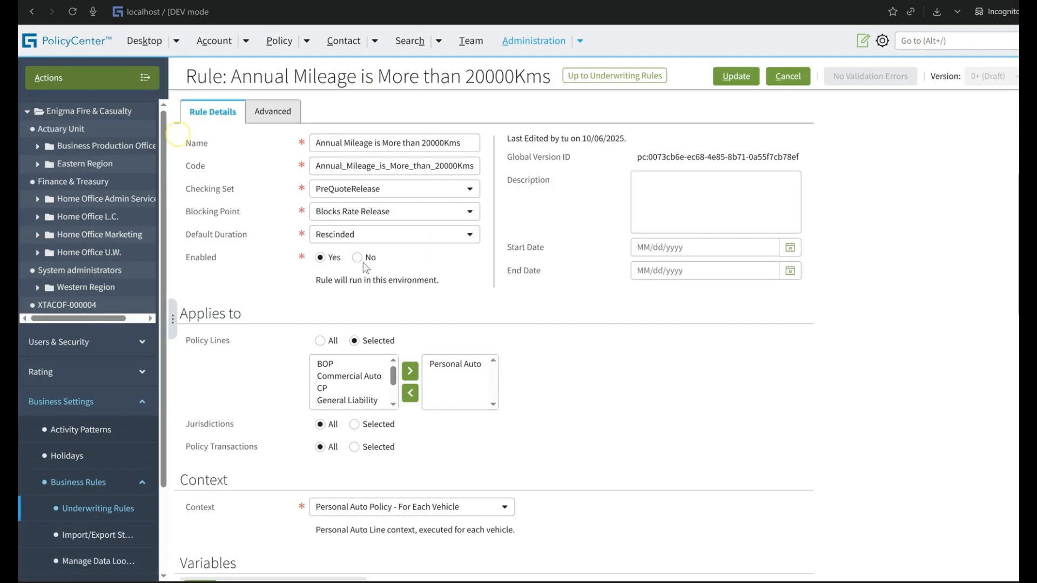
left_click(377, 214)
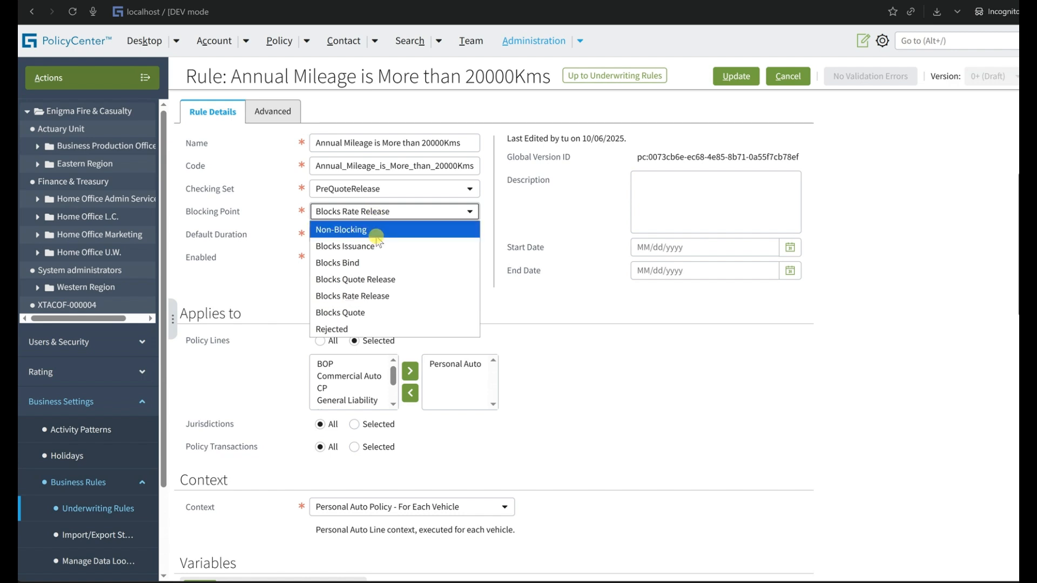
left_click(378, 263)
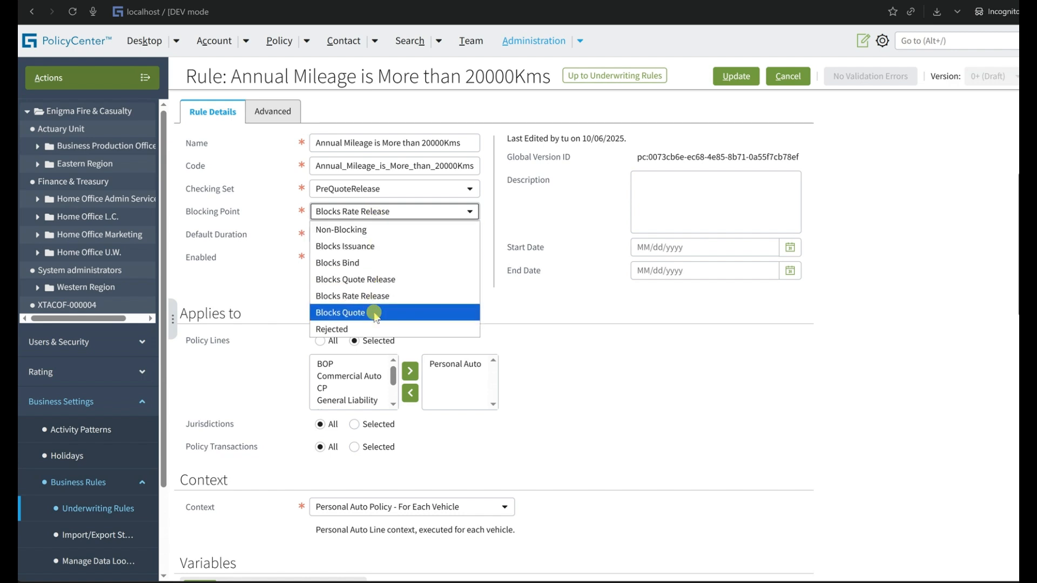
left_click(378, 262)
left_click(727, 76)
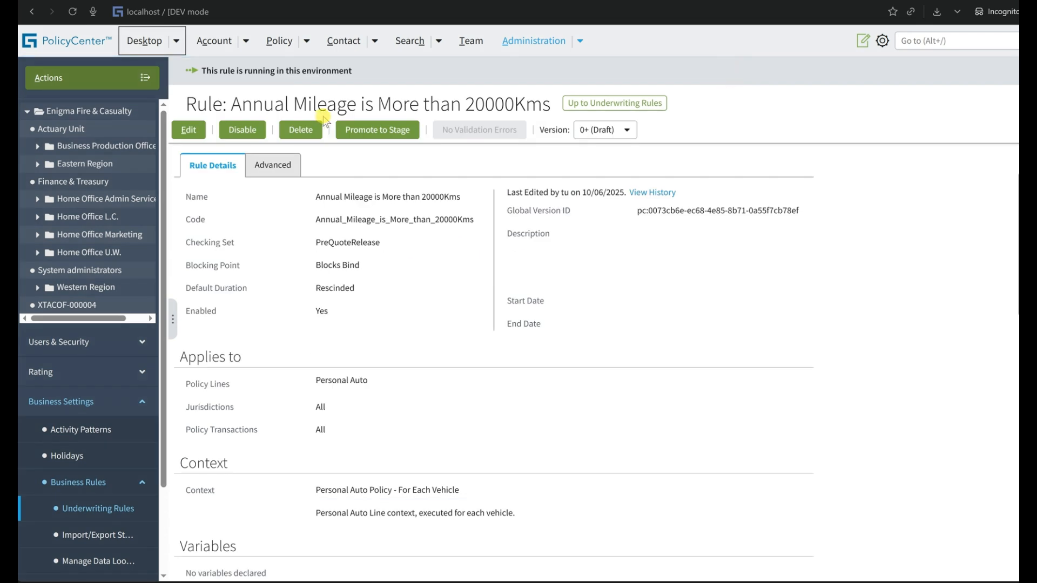
Promote the annual mileage rule to Stage and examine its Global Version ID.
left_click(382, 135)
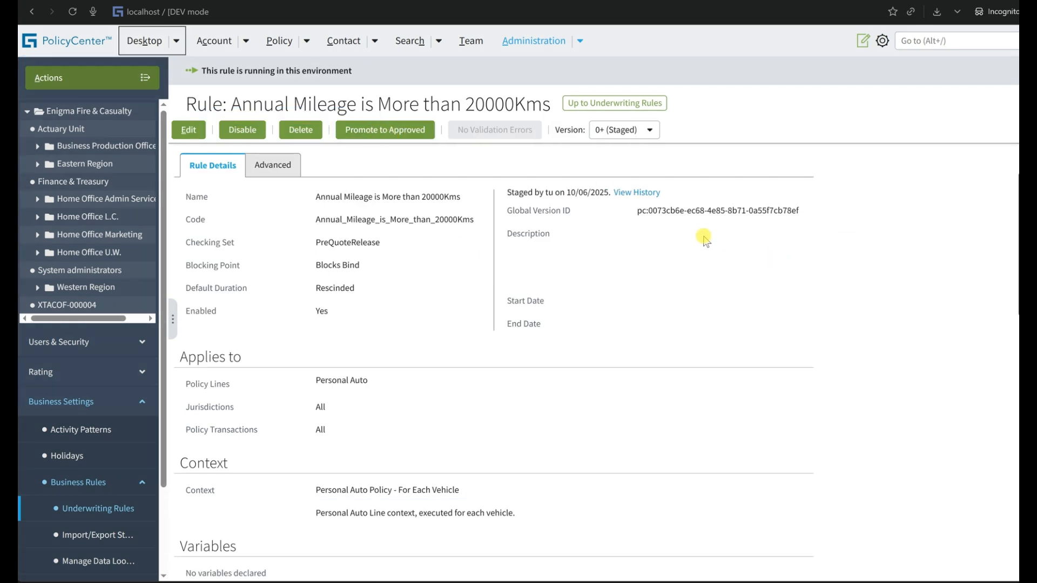
triple_click(705, 214)
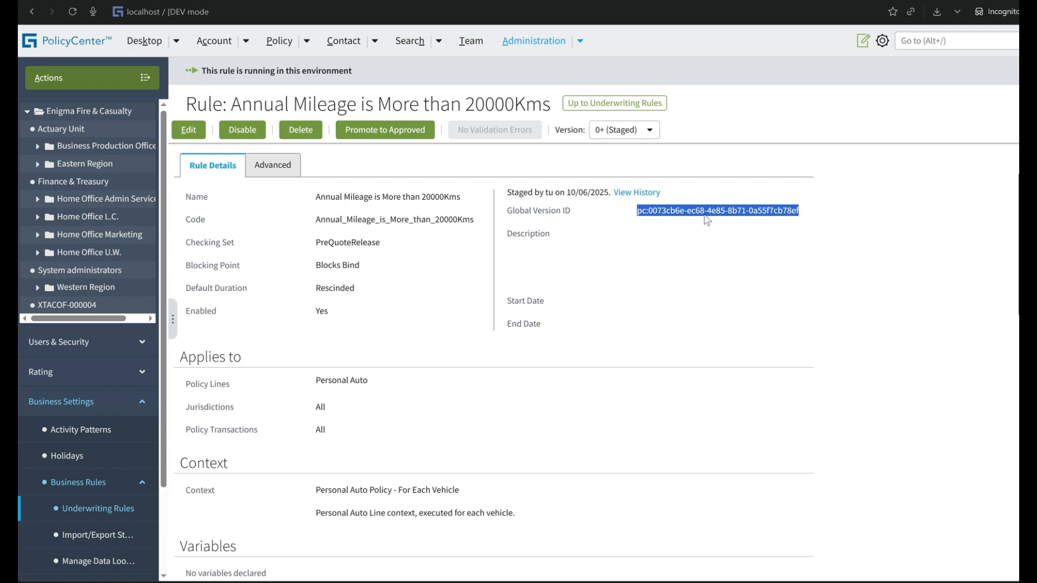
left_click(704, 216)
left_click(704, 215)
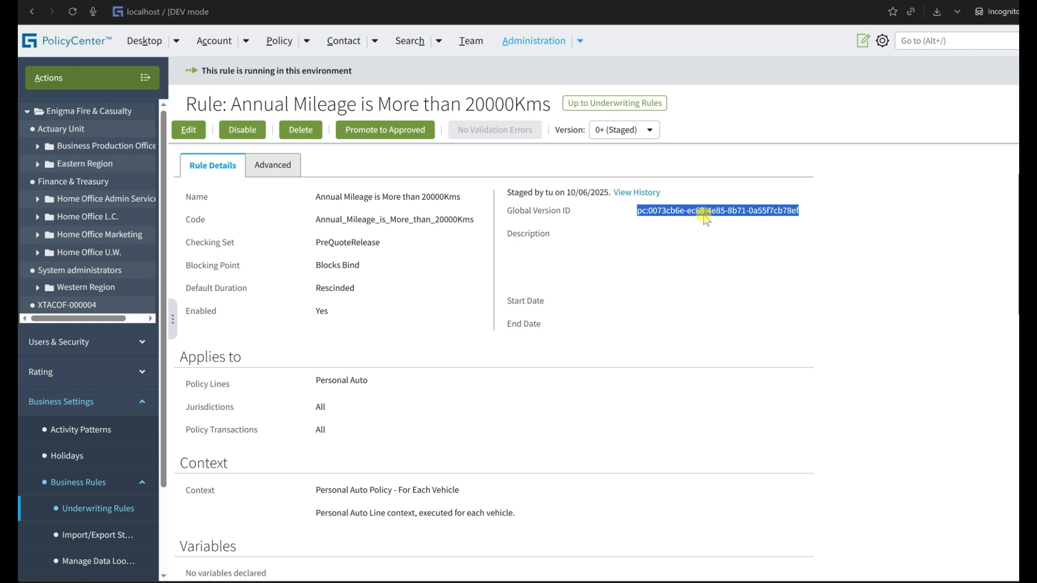